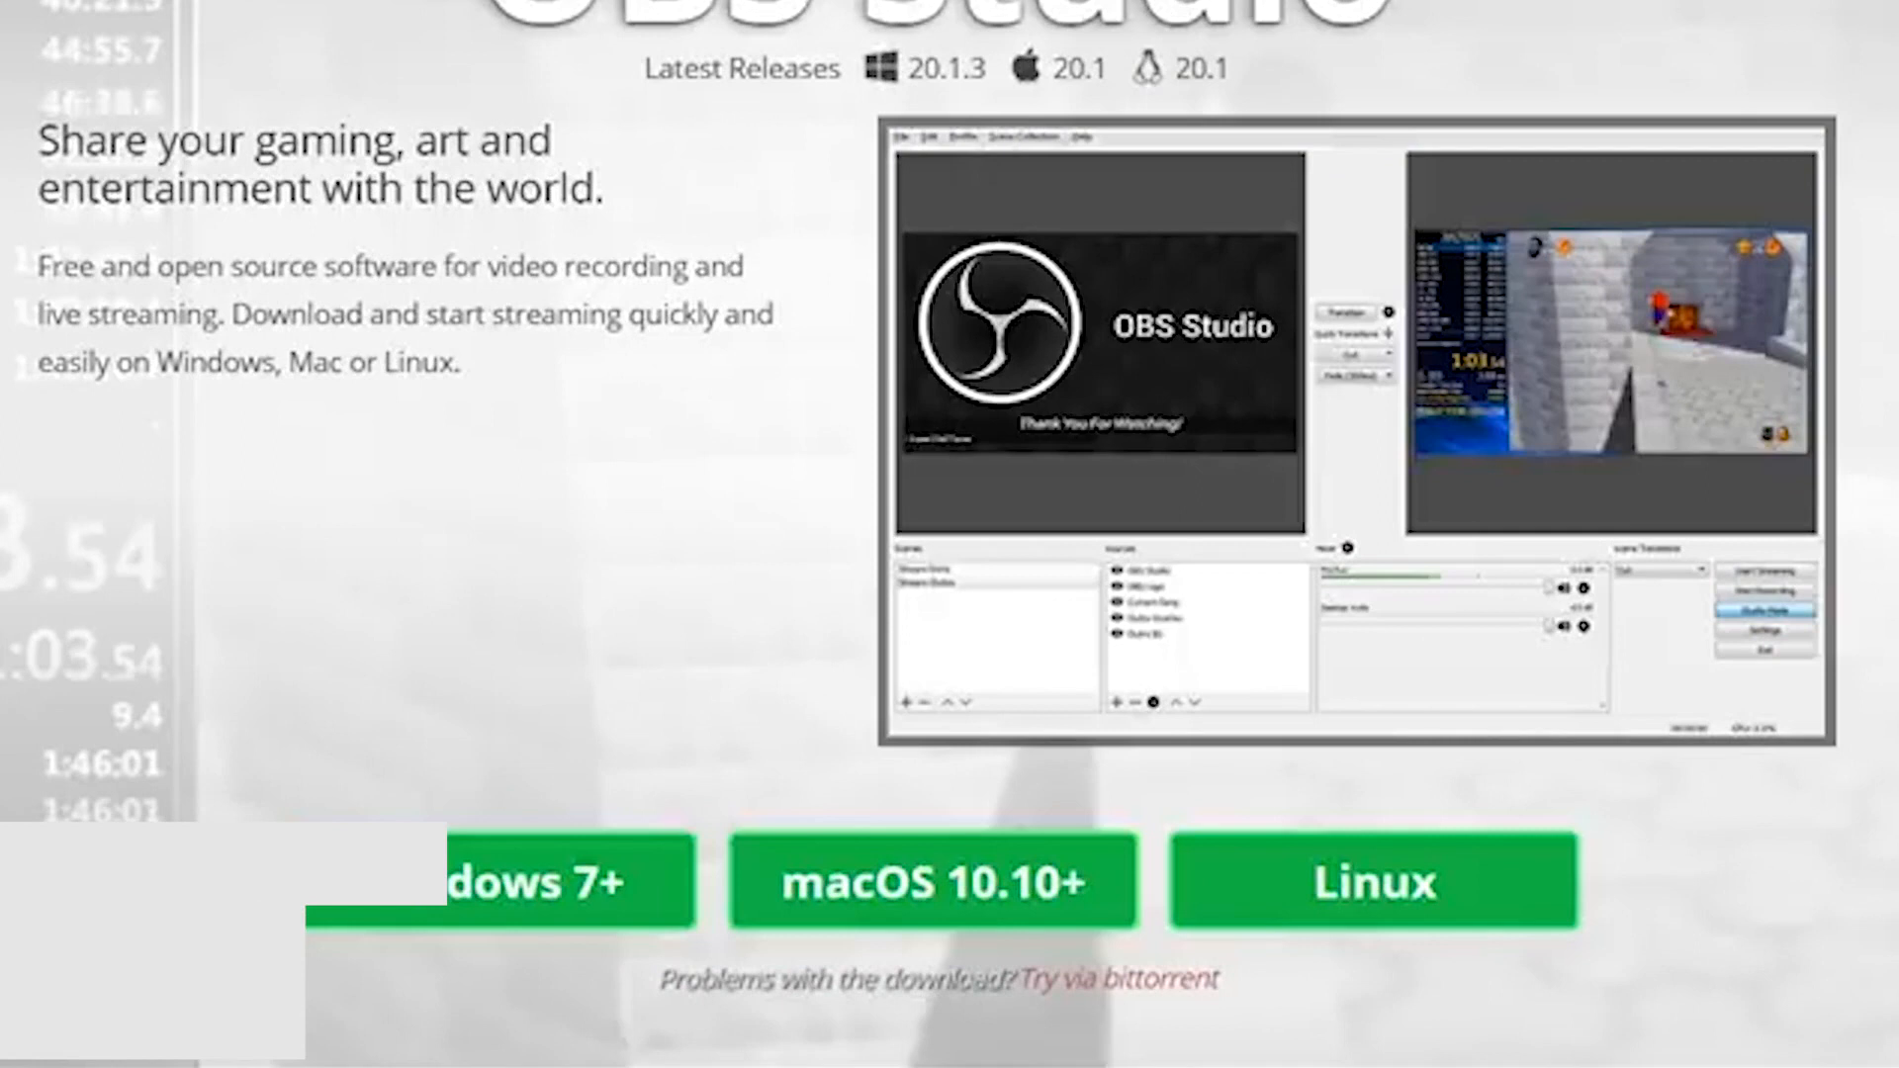
# Download the Windows 7+ version of OBS Studio, saving OBS-Studio-20.1.3-Full-Installer.exe in the Downloads folder.
pyautogui.click(535, 887)
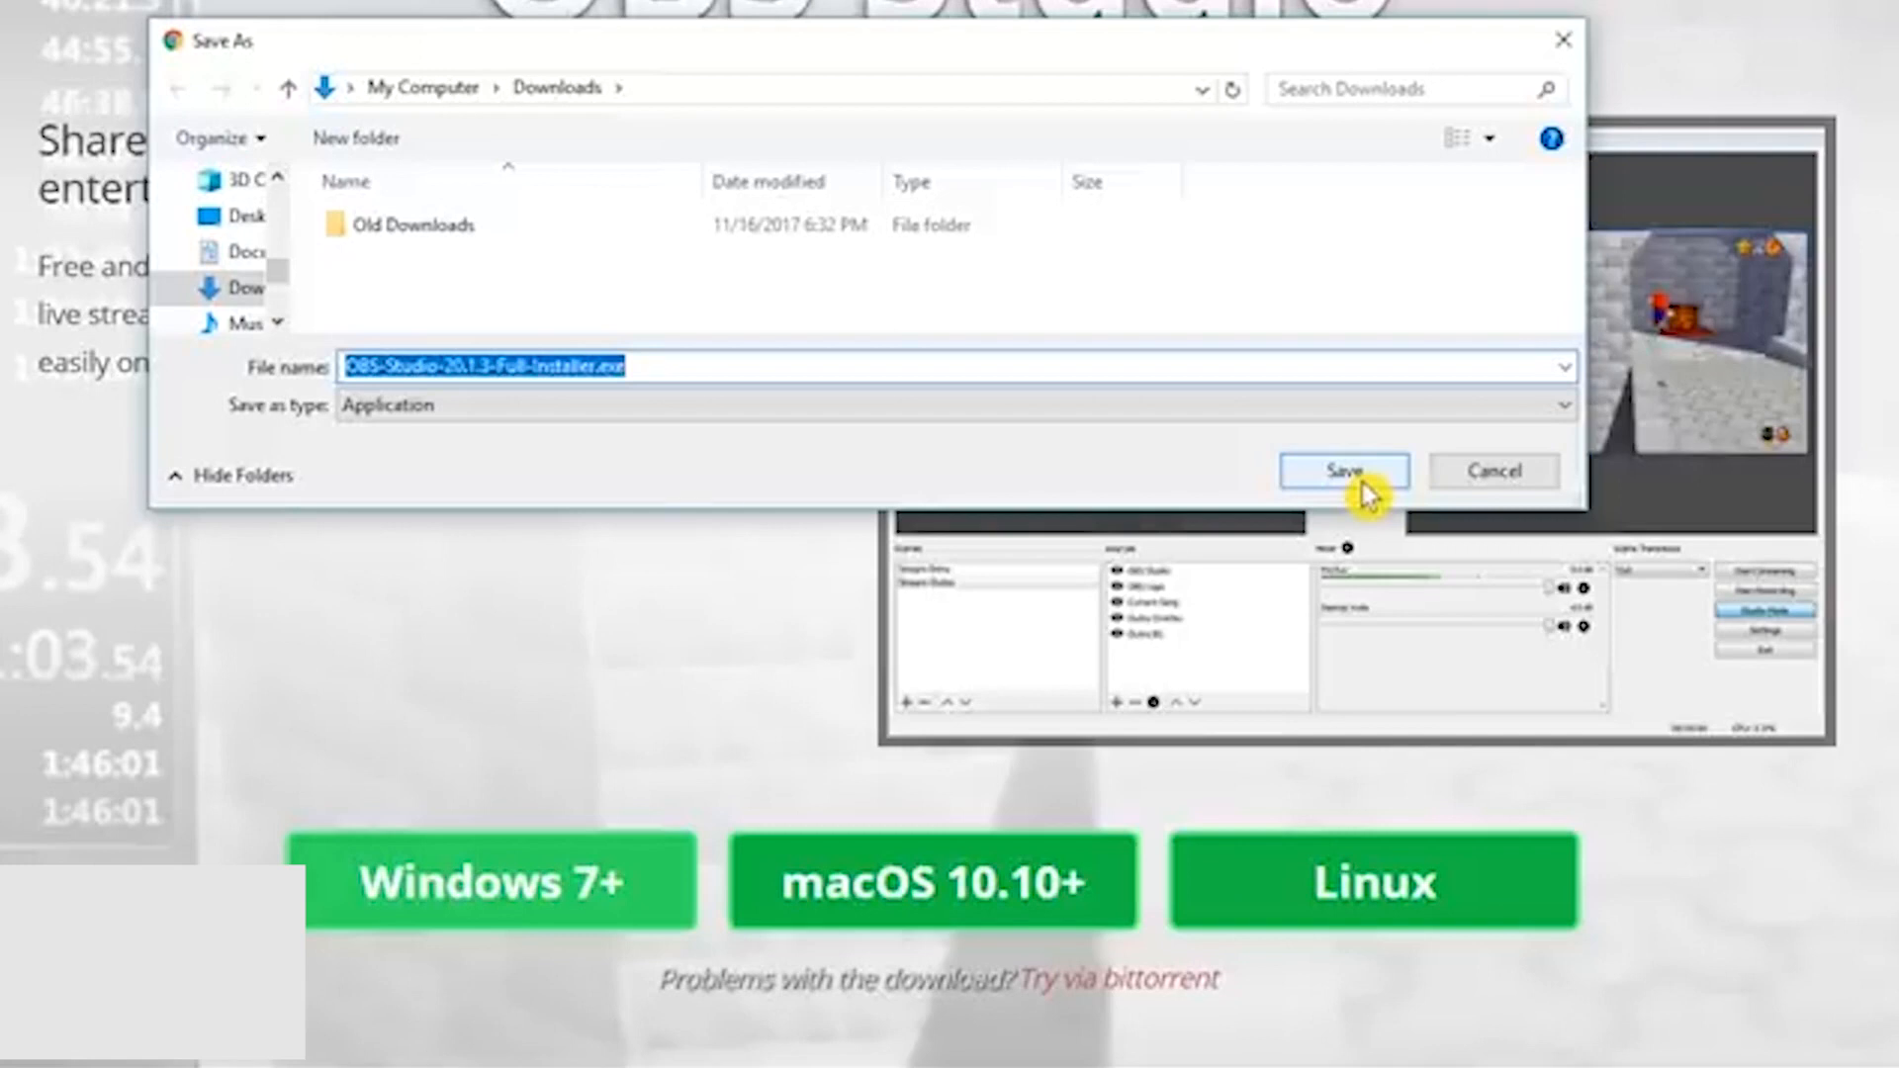
pyautogui.click(1366, 491)
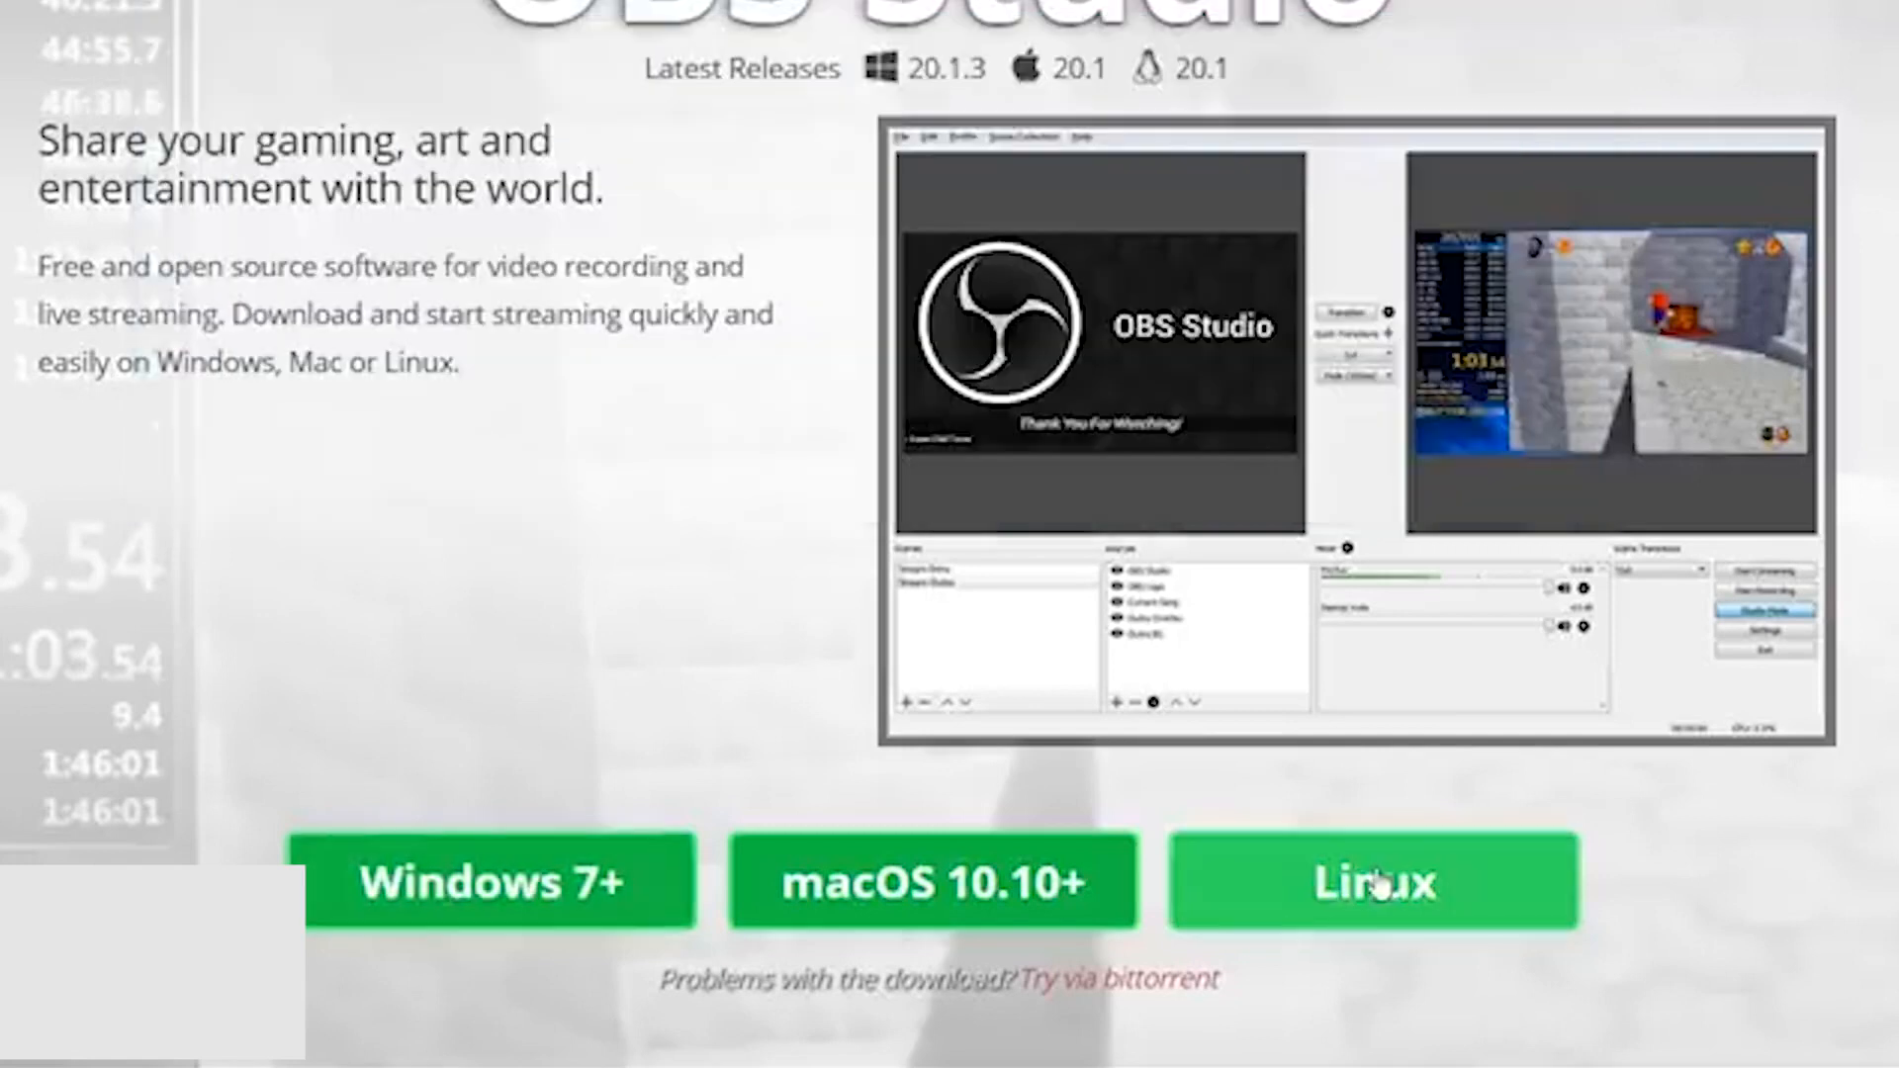
pyautogui.click(1379, 884)
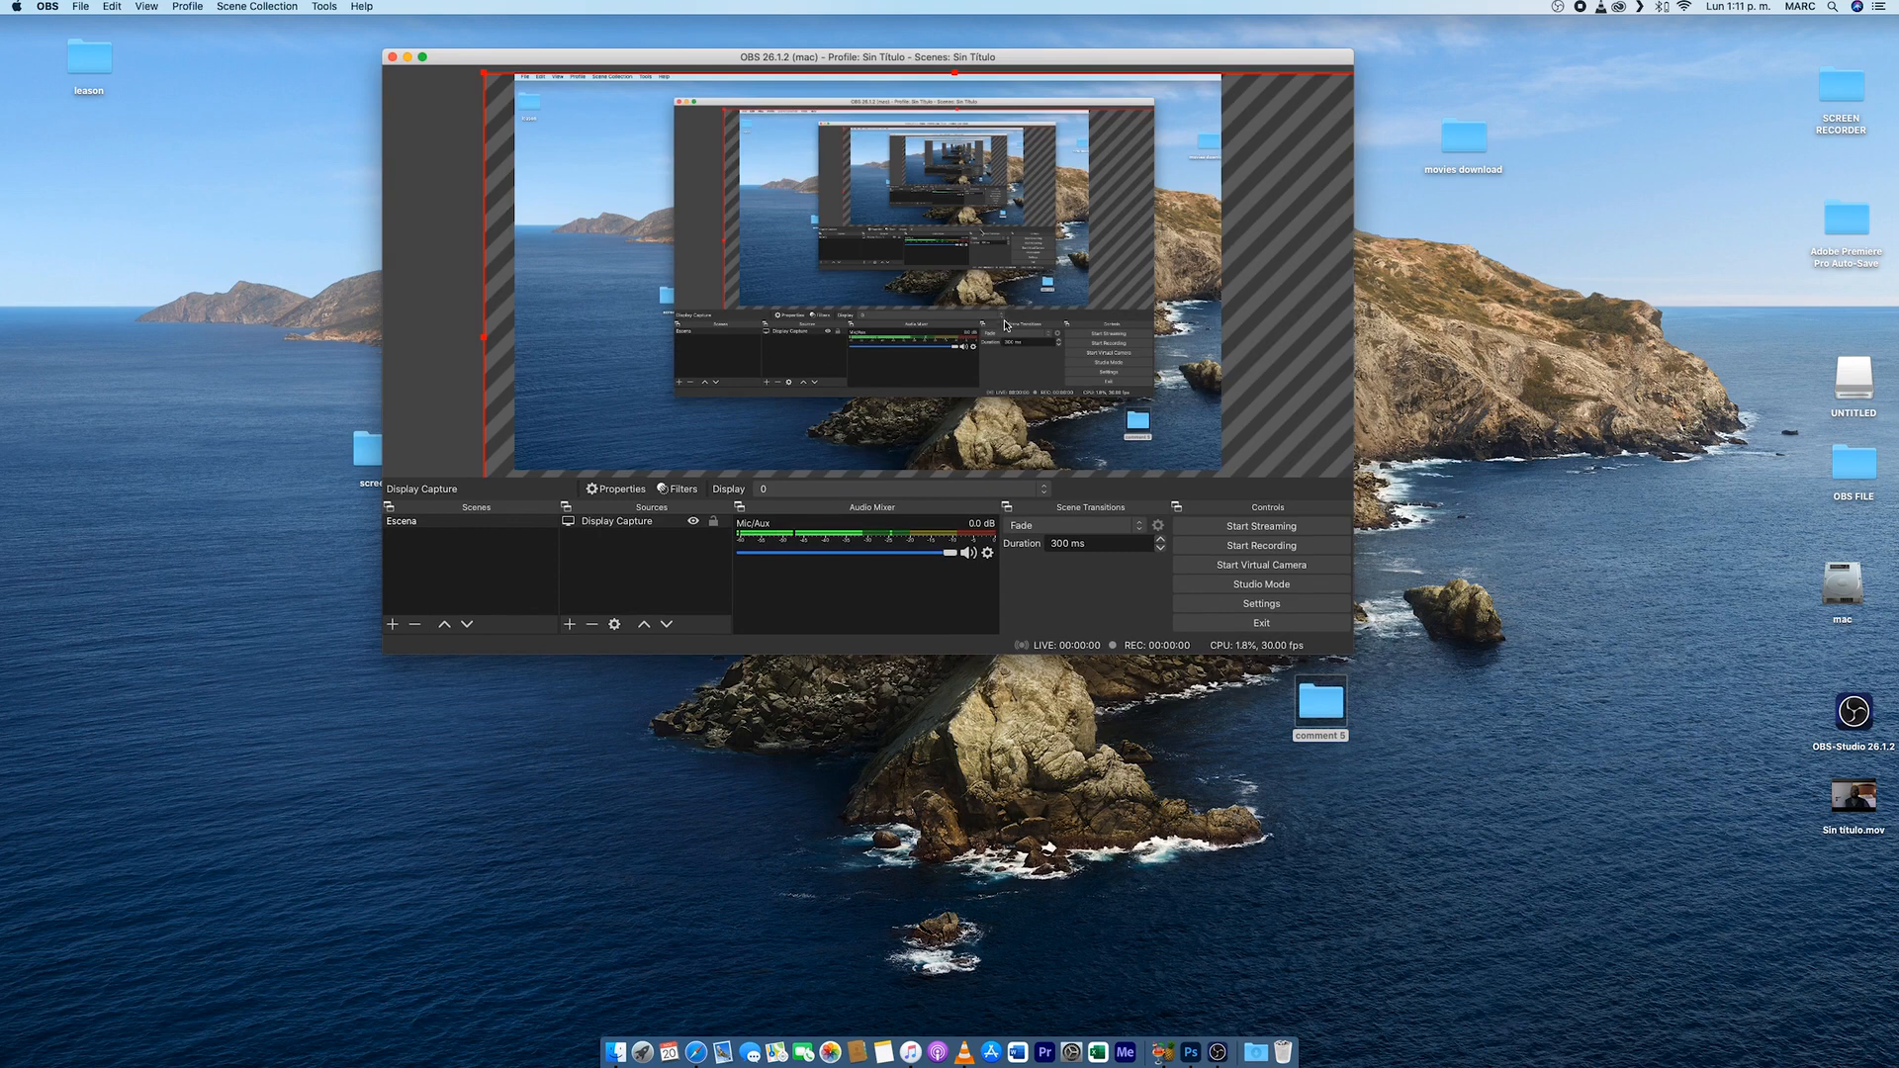
# Switch to OBS on the Mac and add a new visible Display Capture source named "Display Capture 01".
pyautogui.click(570, 625)
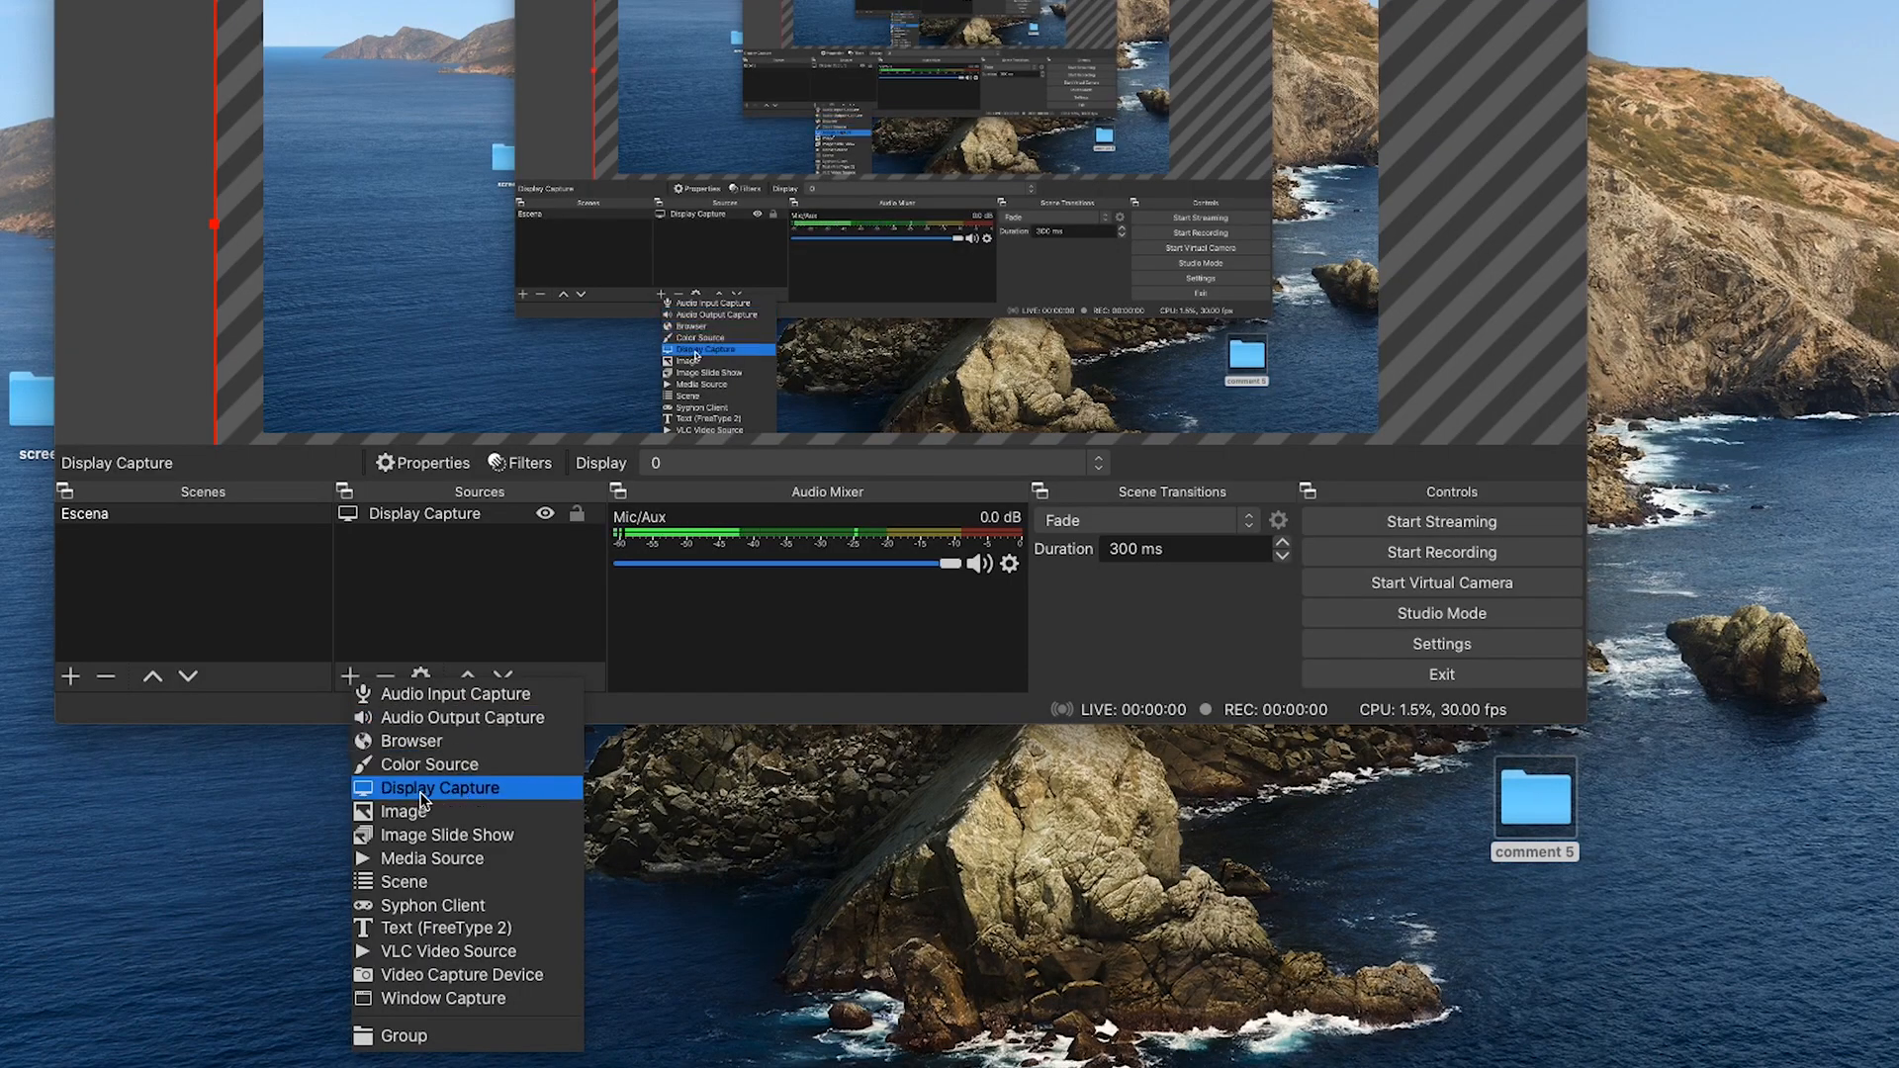
pyautogui.click(460, 792)
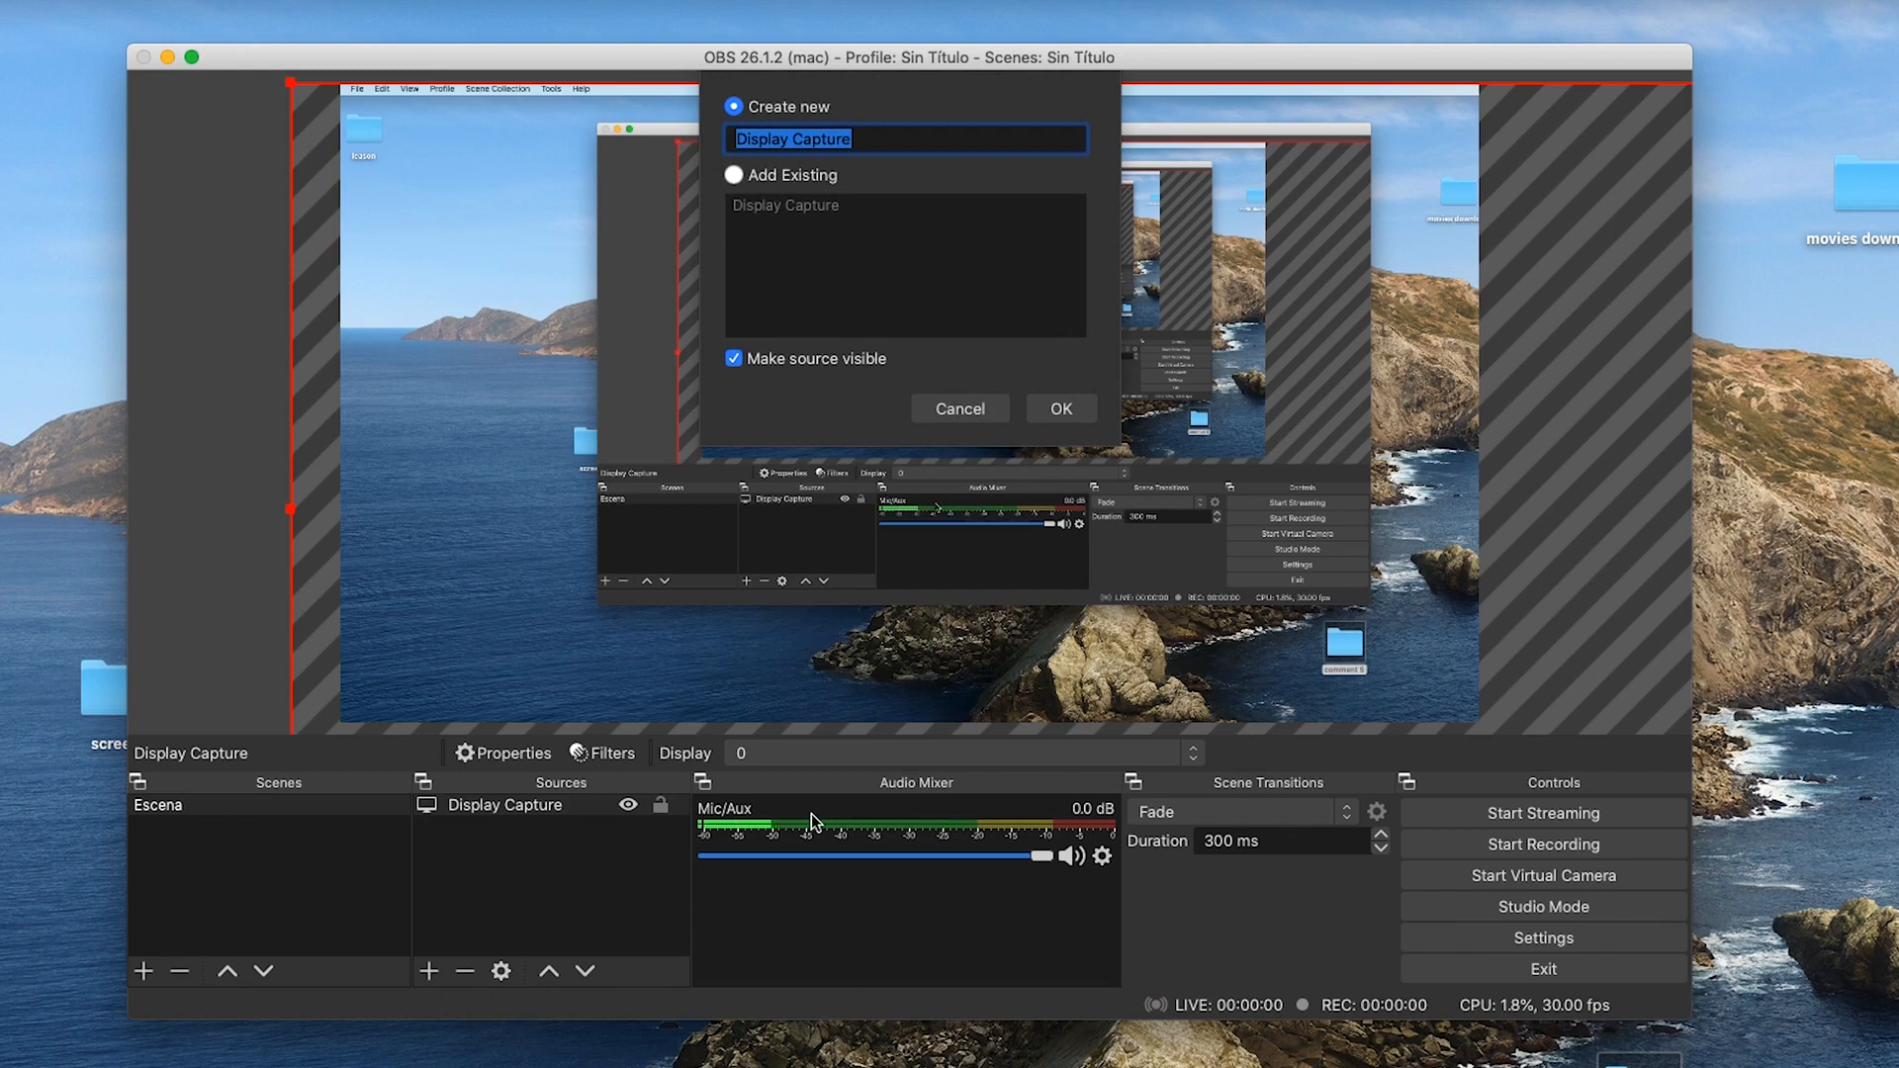
pyautogui.click(882, 134)
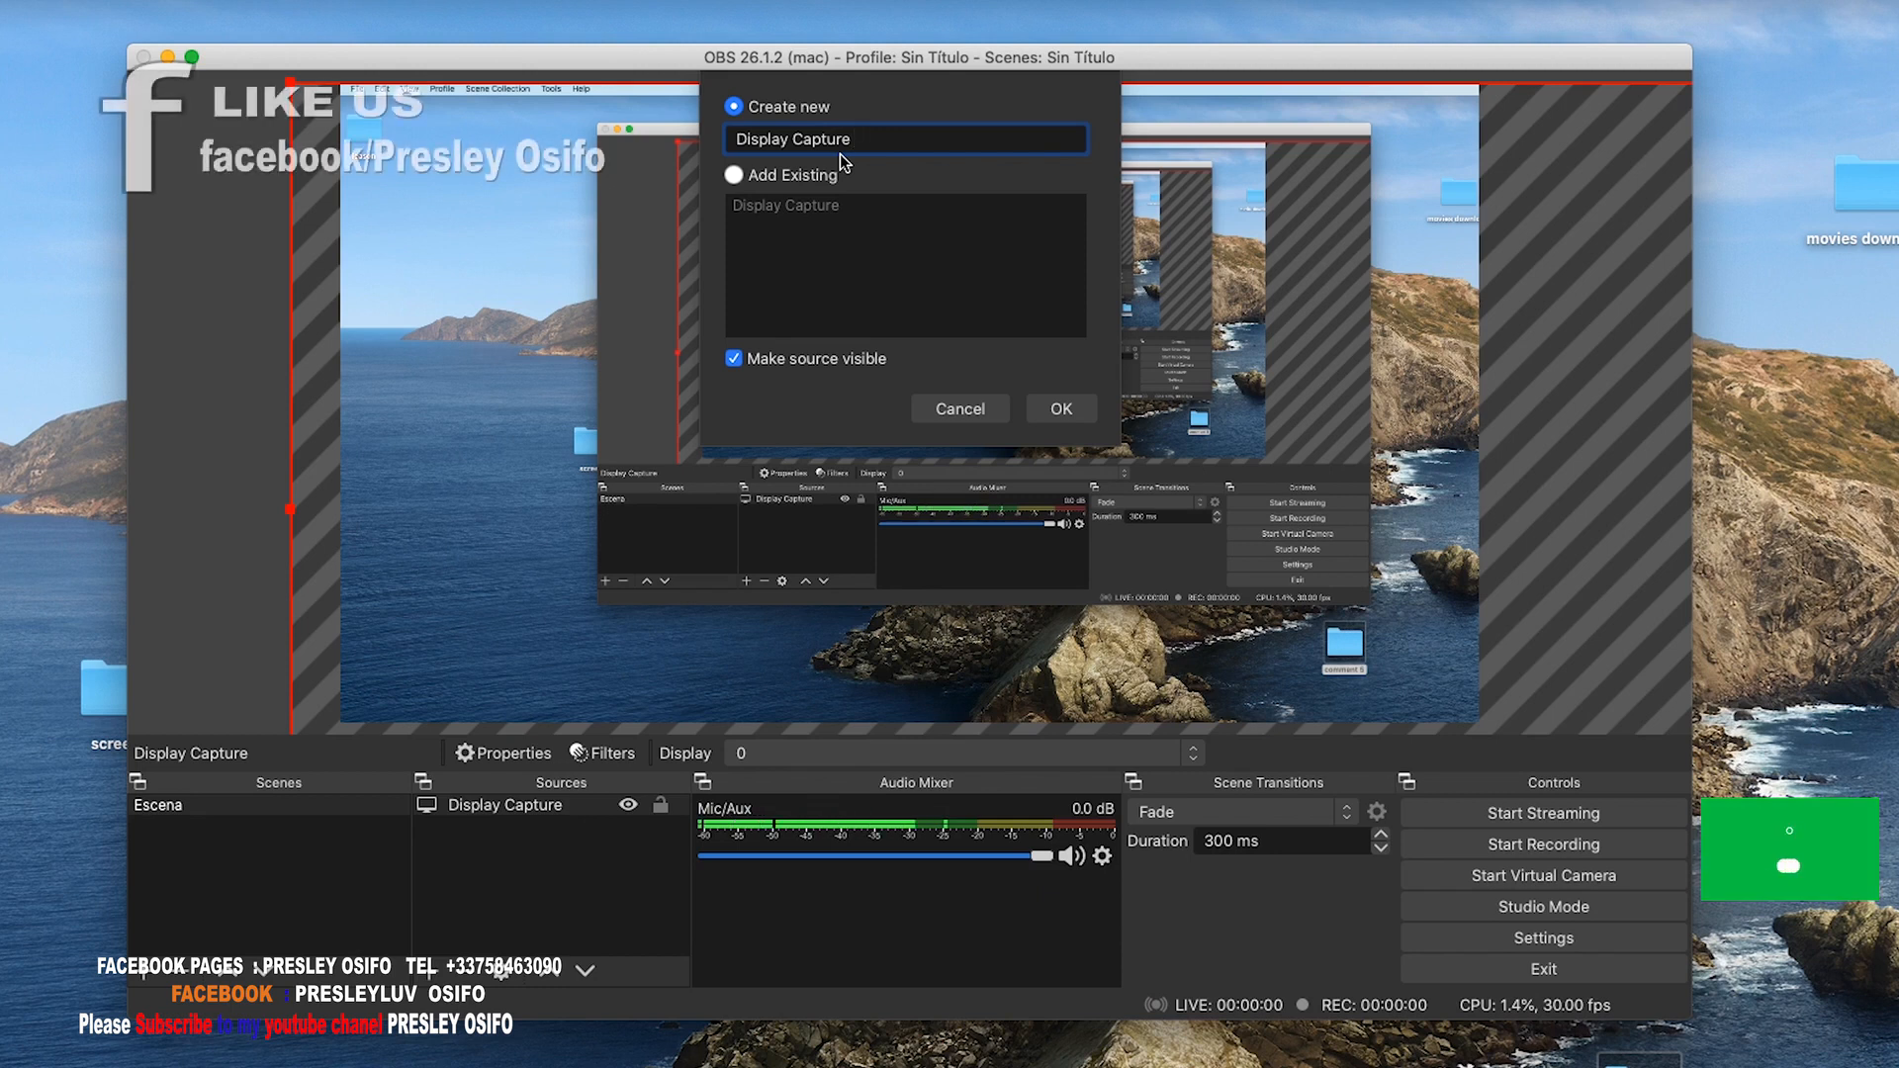
pyautogui.write('01')
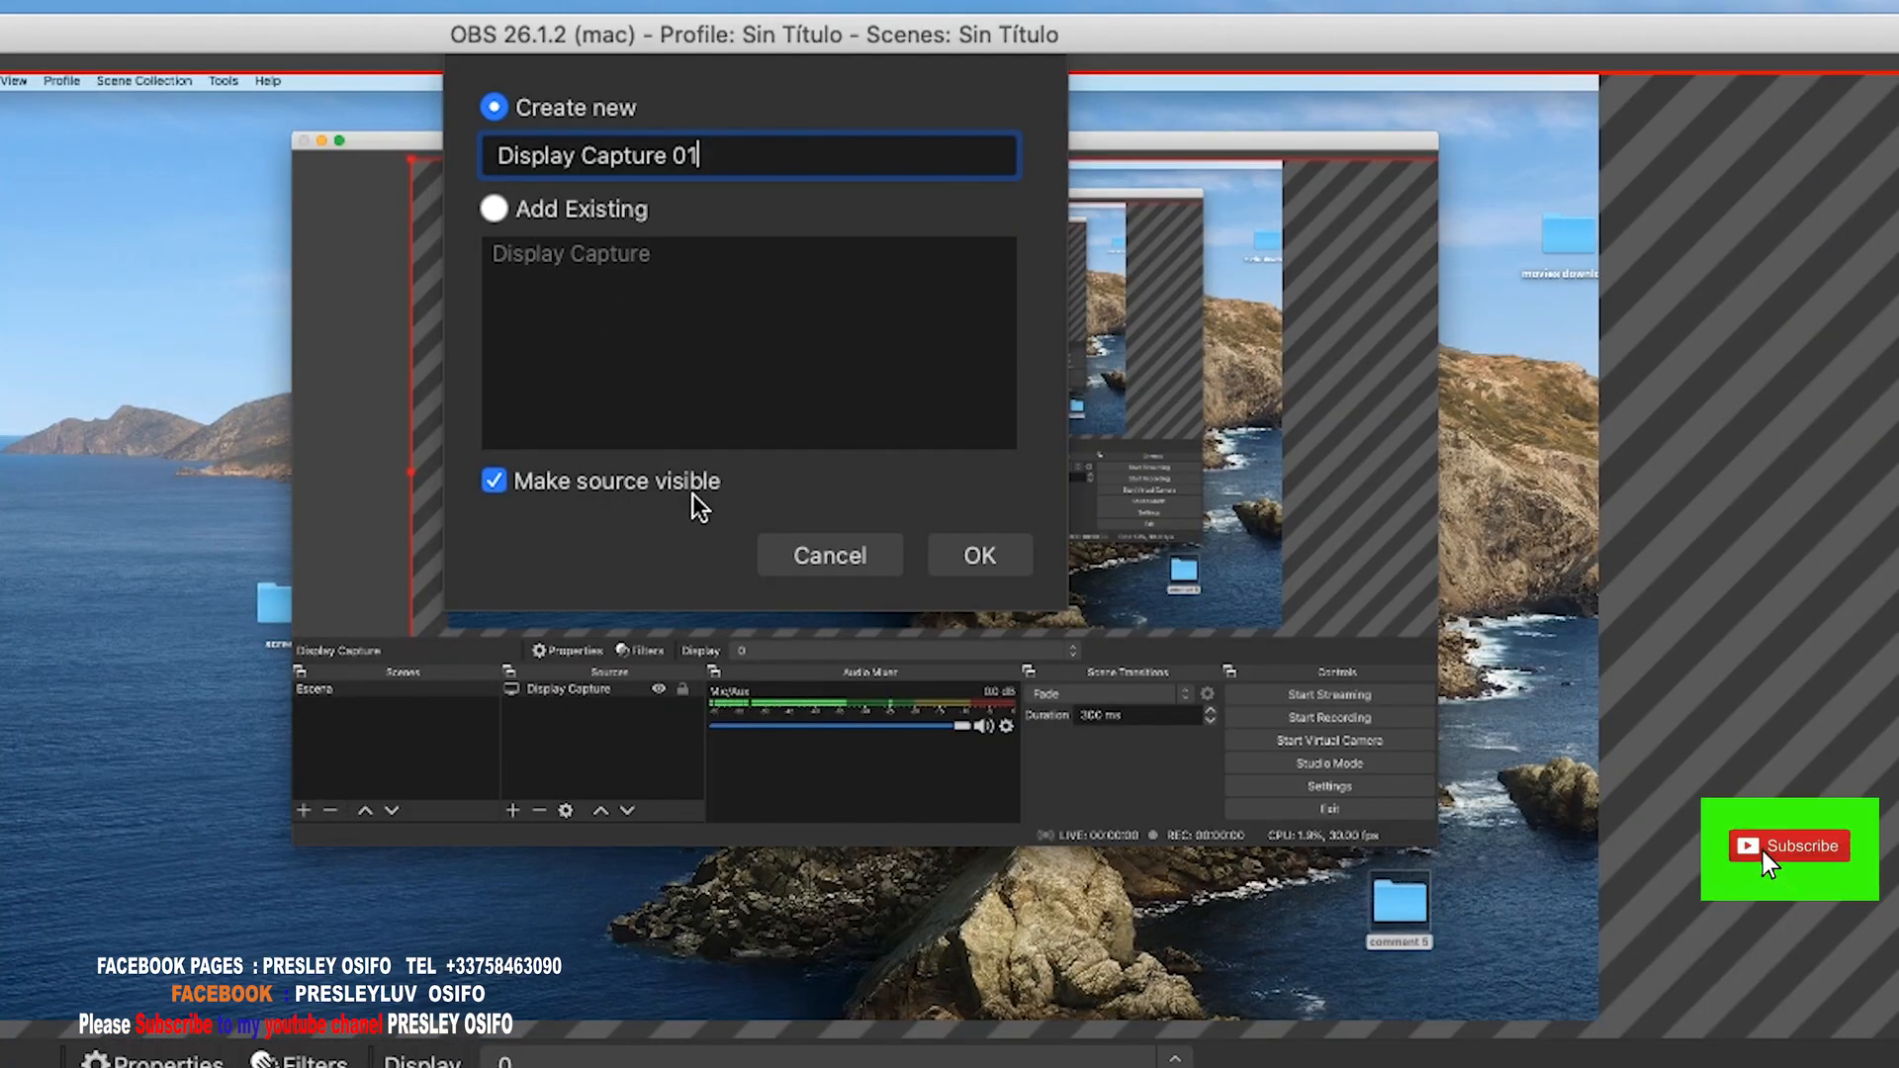
pyautogui.click(983, 556)
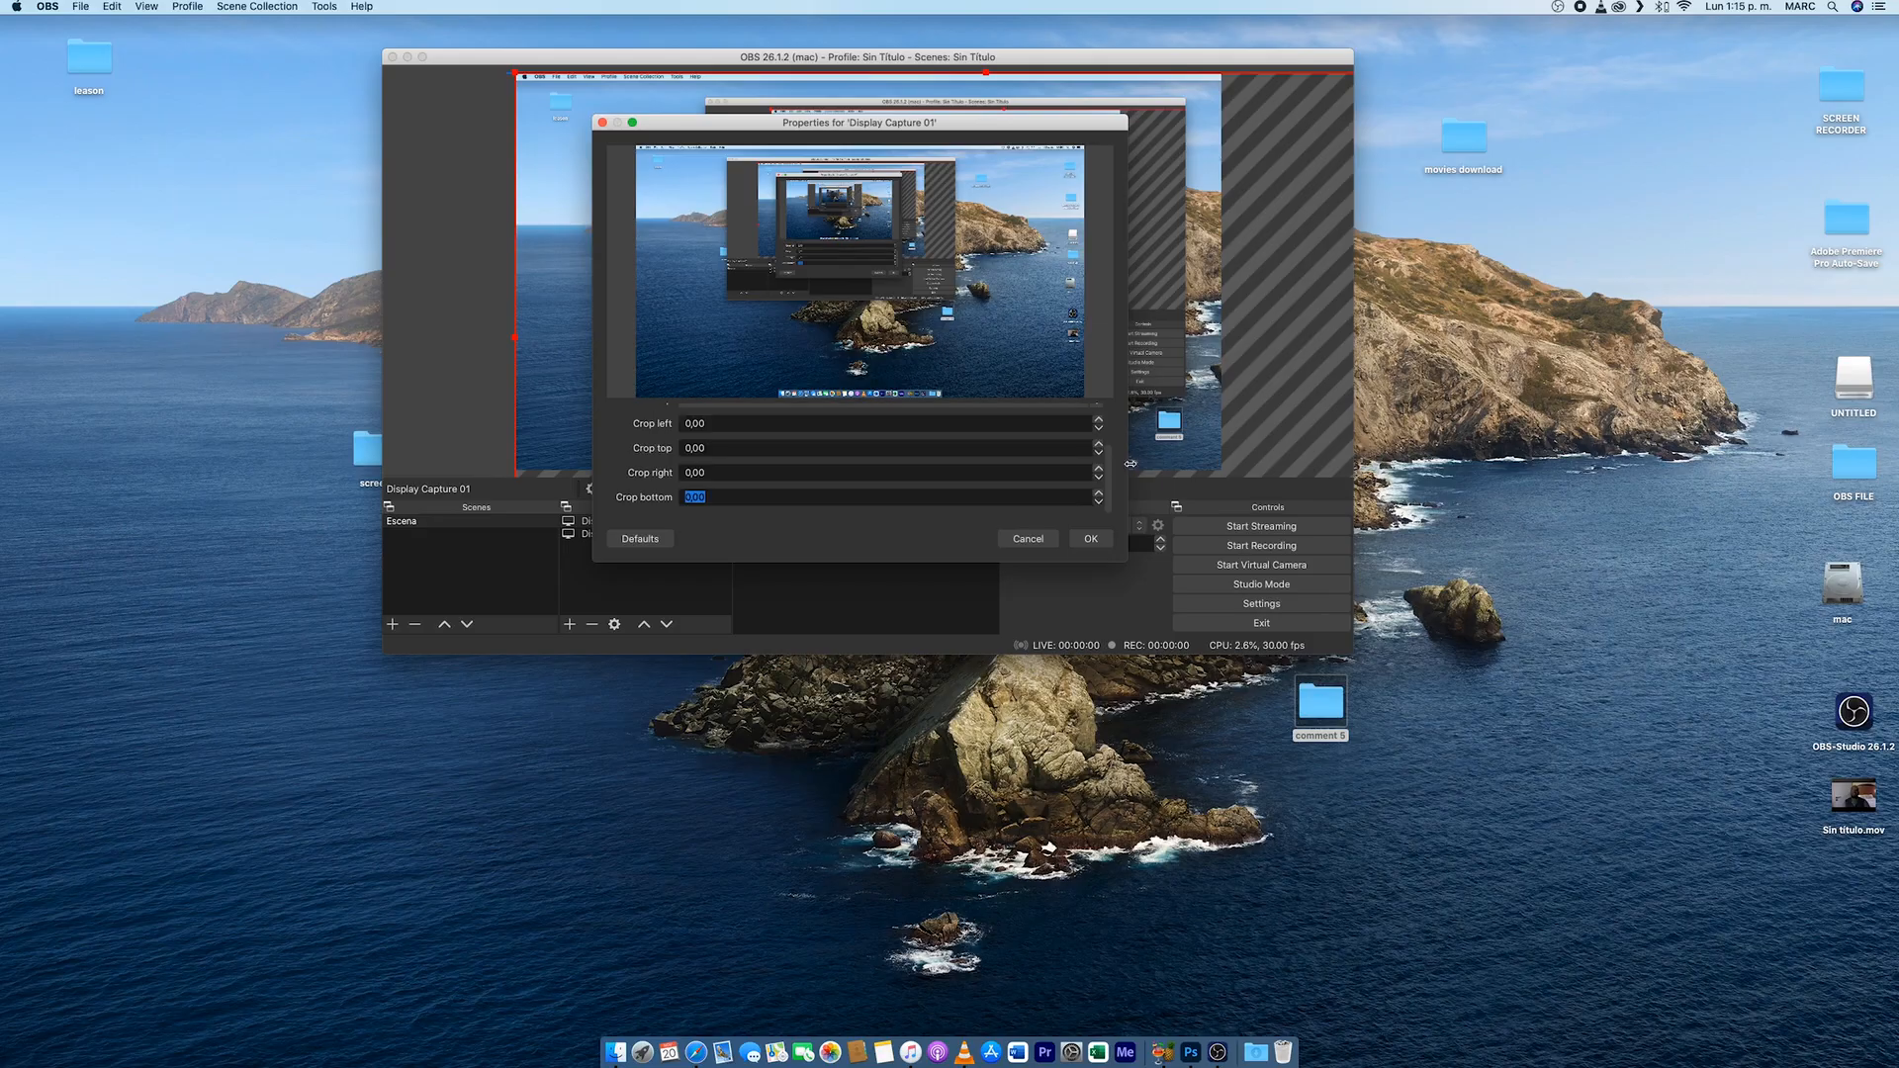
# Set the crop of Display Capture 01 to None and accept its source properties.
pyautogui.scroll(3, 1115, 465)
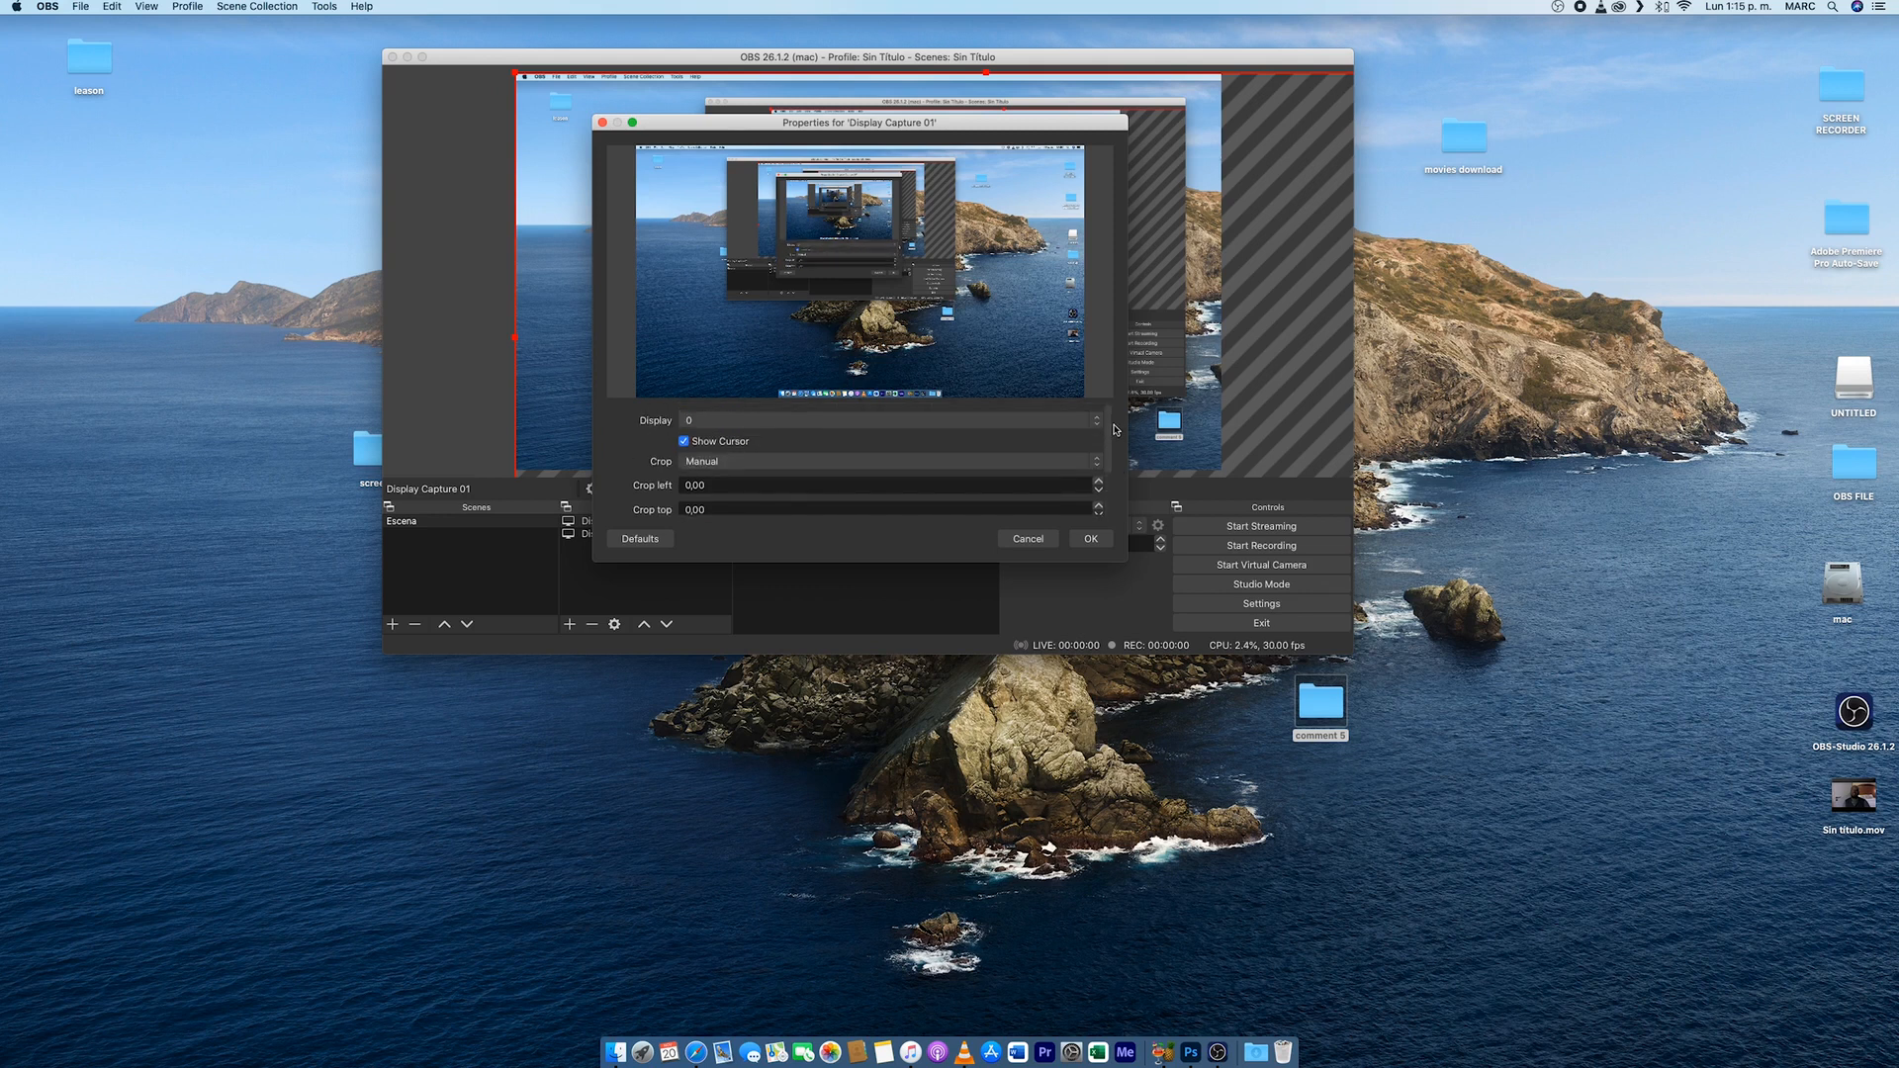
pyautogui.click(723, 425)
pyautogui.click(638, 460)
pyautogui.click(713, 462)
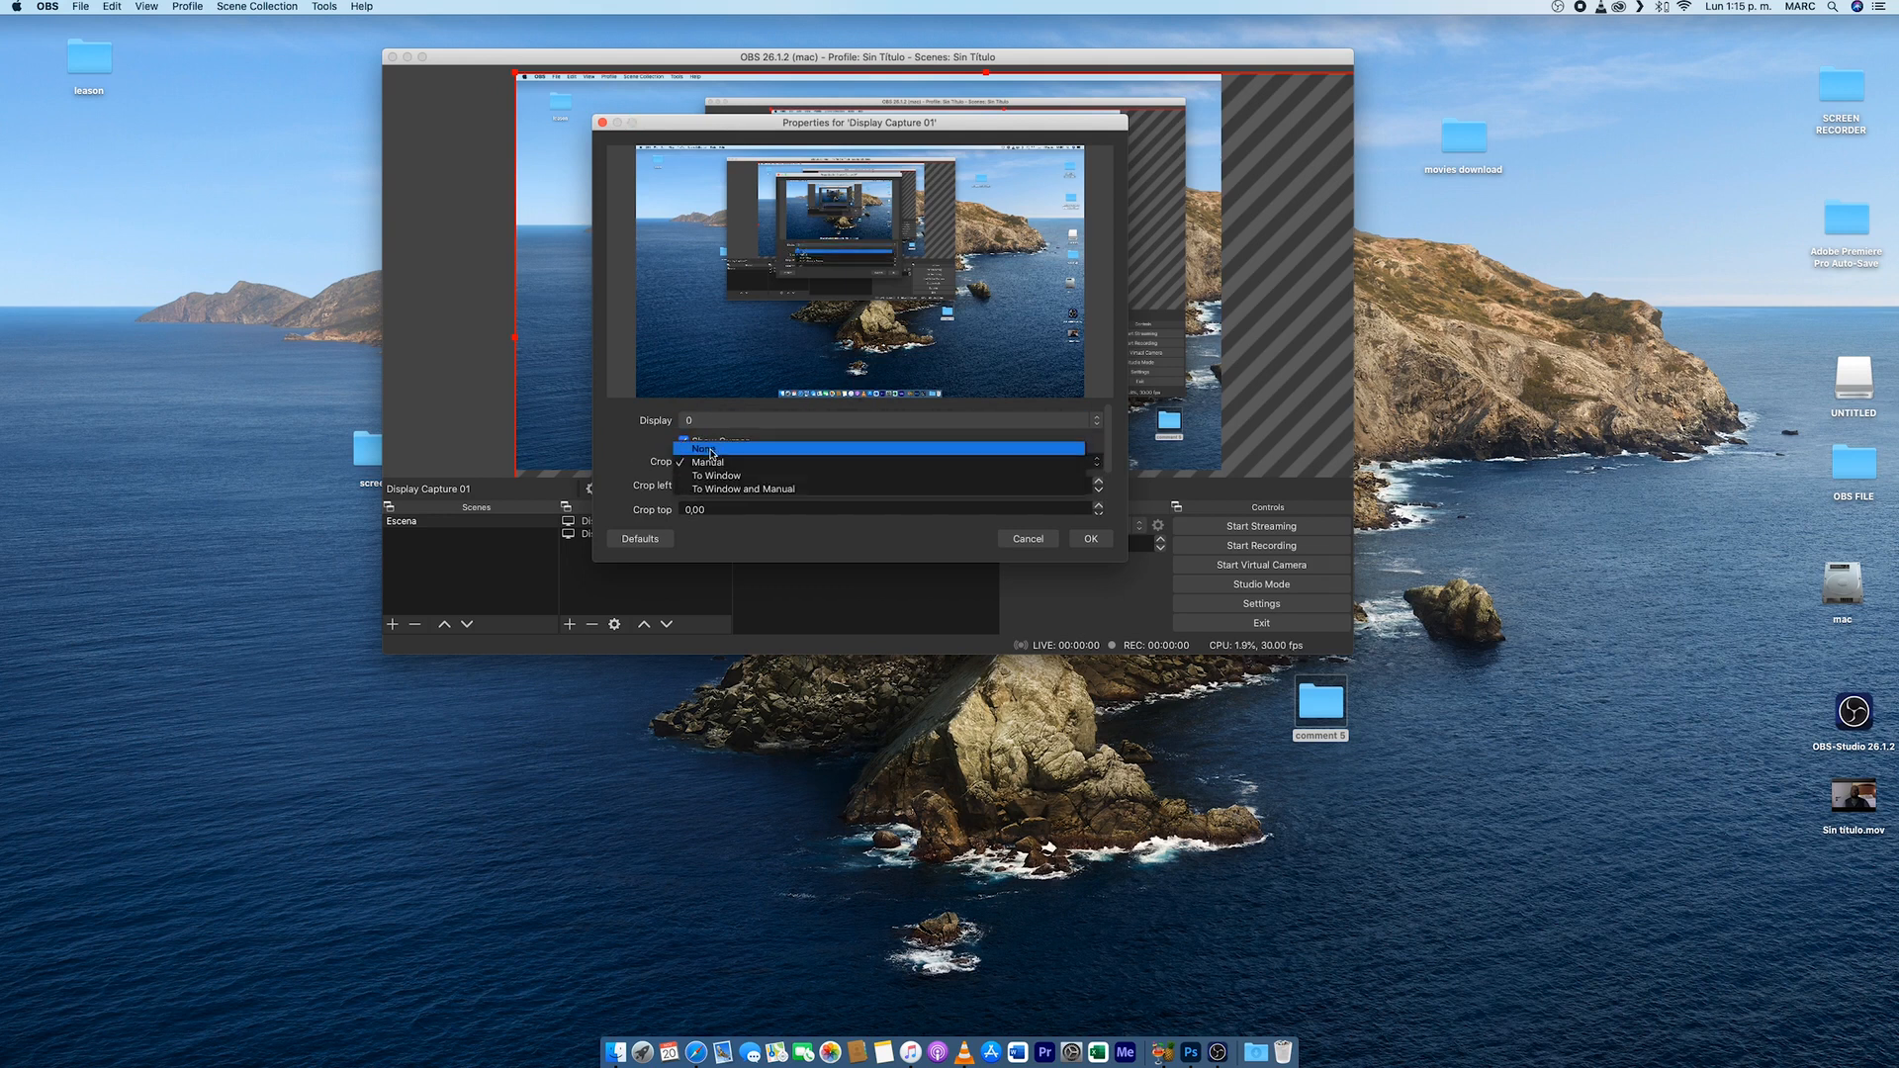
pyautogui.click(711, 450)
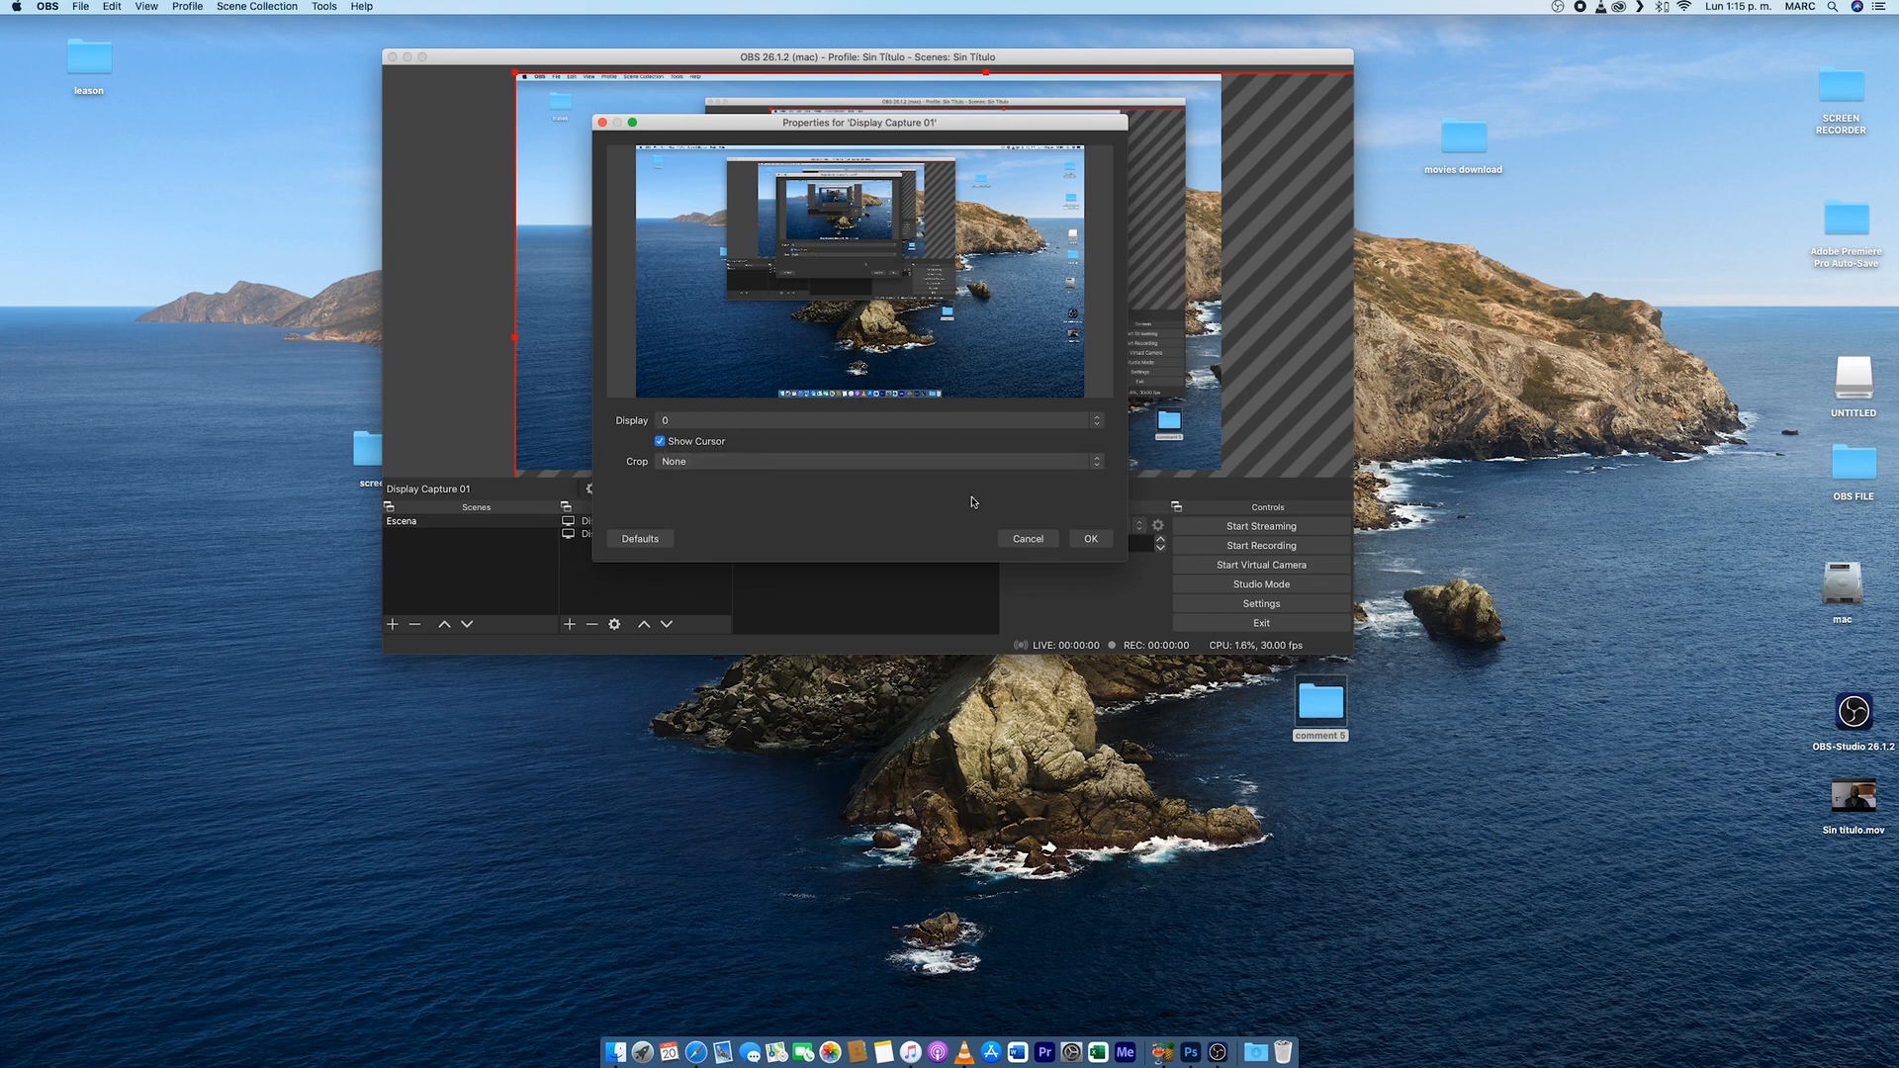
pyautogui.click(1090, 539)
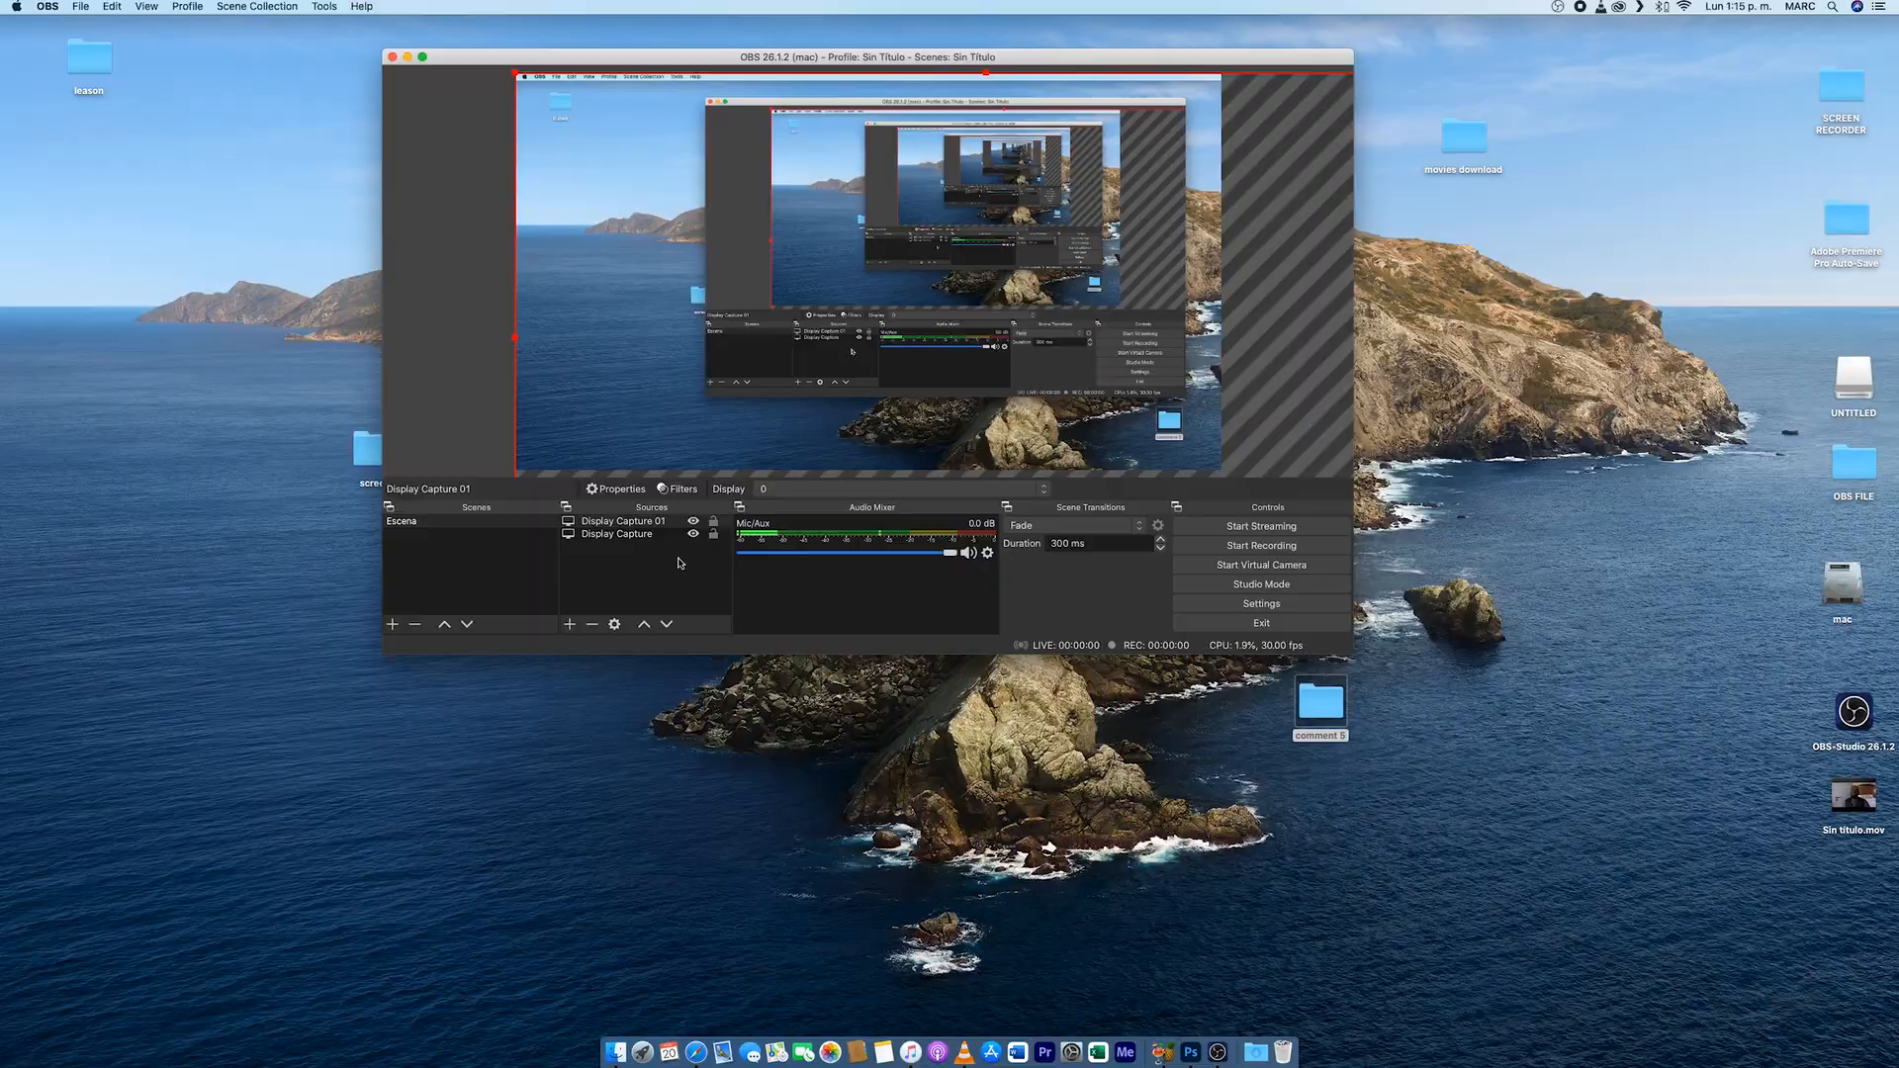
# Add a new visible Syphon Client source named "Syphon Client 02" to the scene.
pyautogui.click(569, 624)
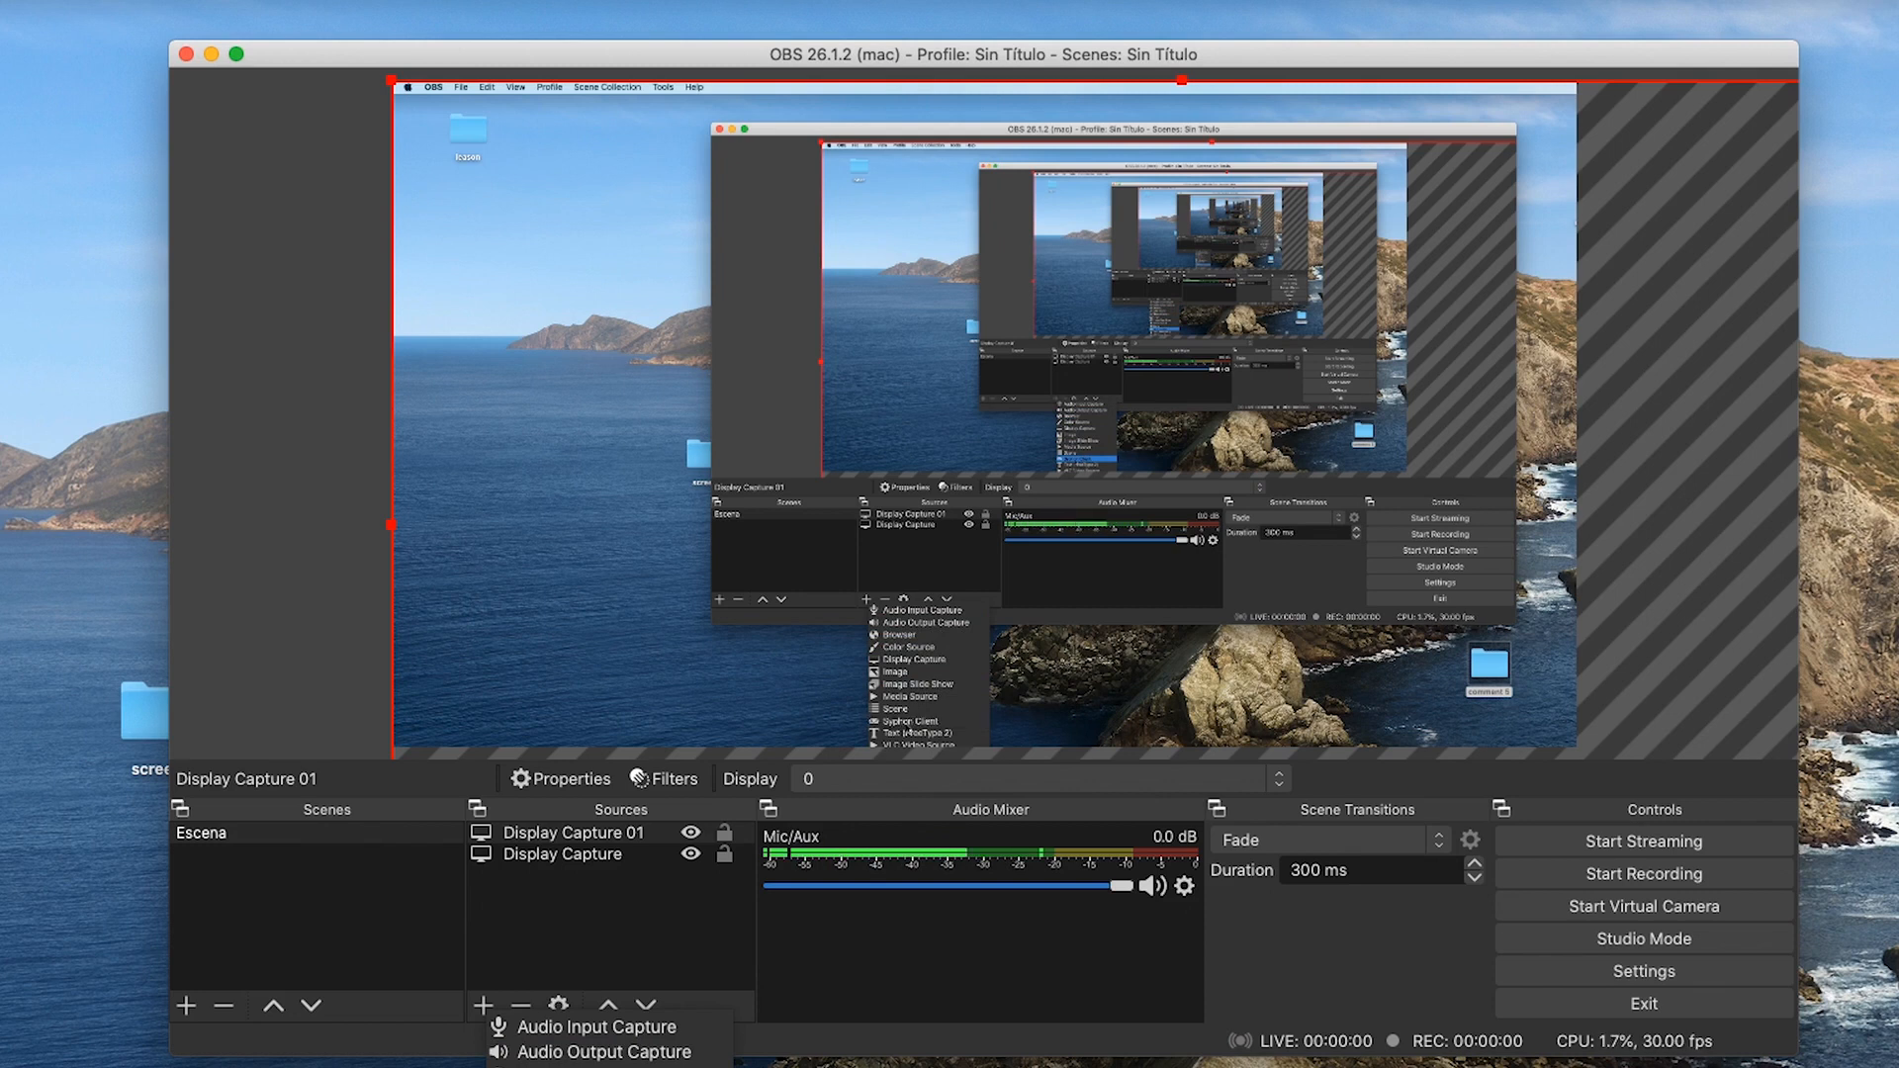
pyautogui.click(583, 1067)
pyautogui.click(932, 138)
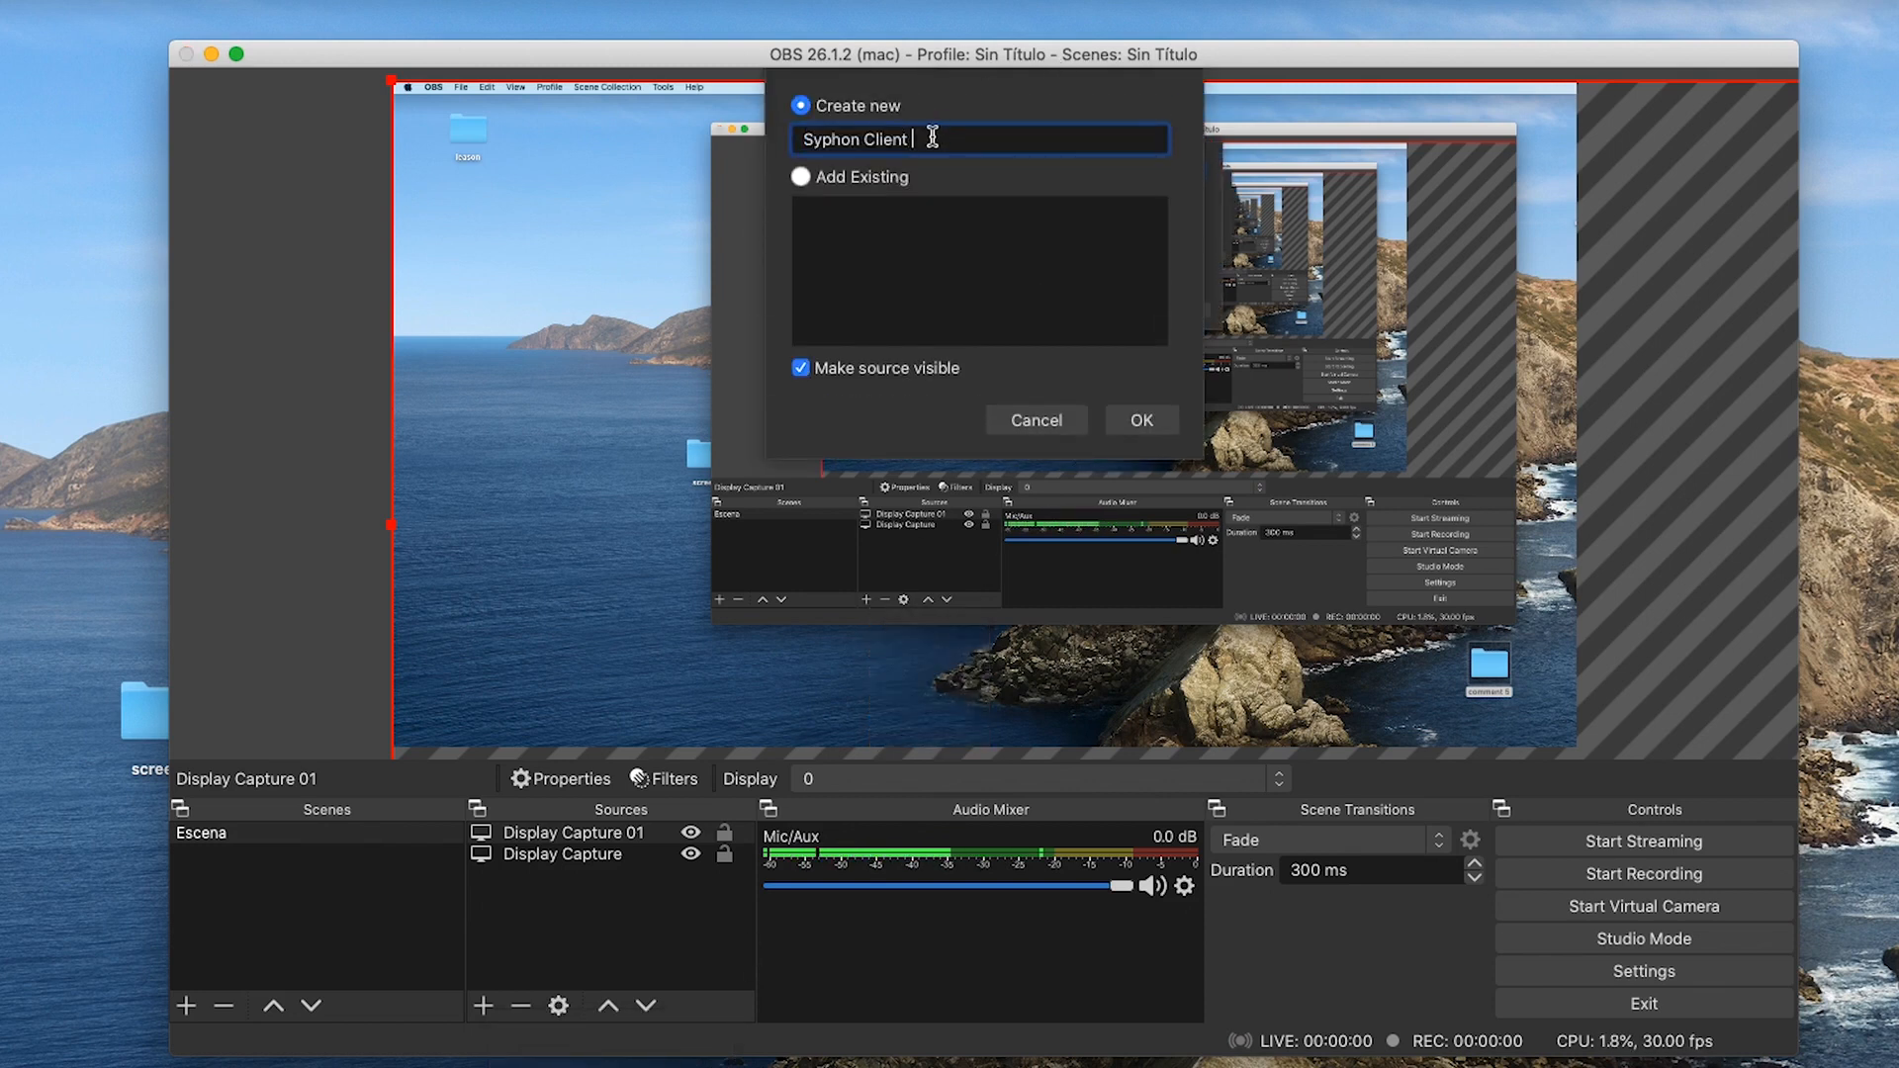
pyautogui.write('02')
pyautogui.click(1141, 421)
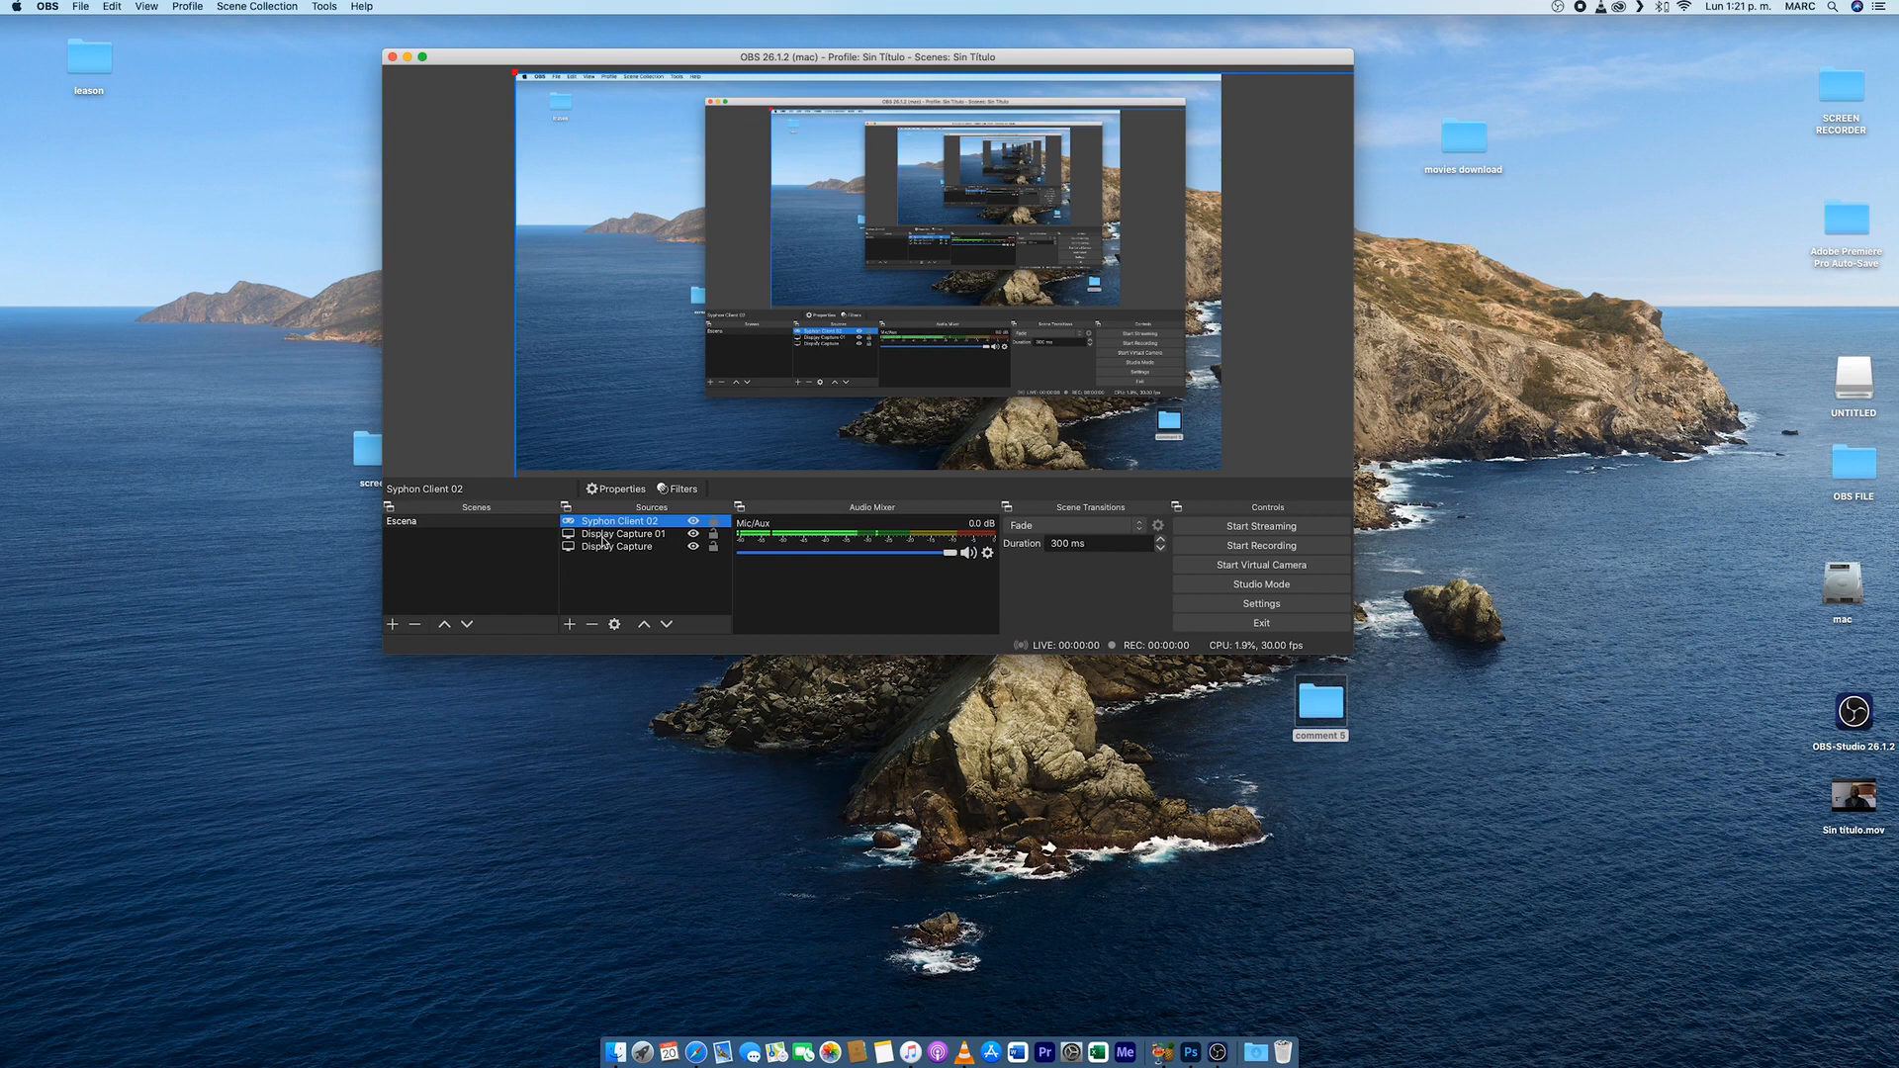
# Reorder the sources to Display Capture 01, Display Capture and Syphon Client 02.
pyautogui.click(603, 537)
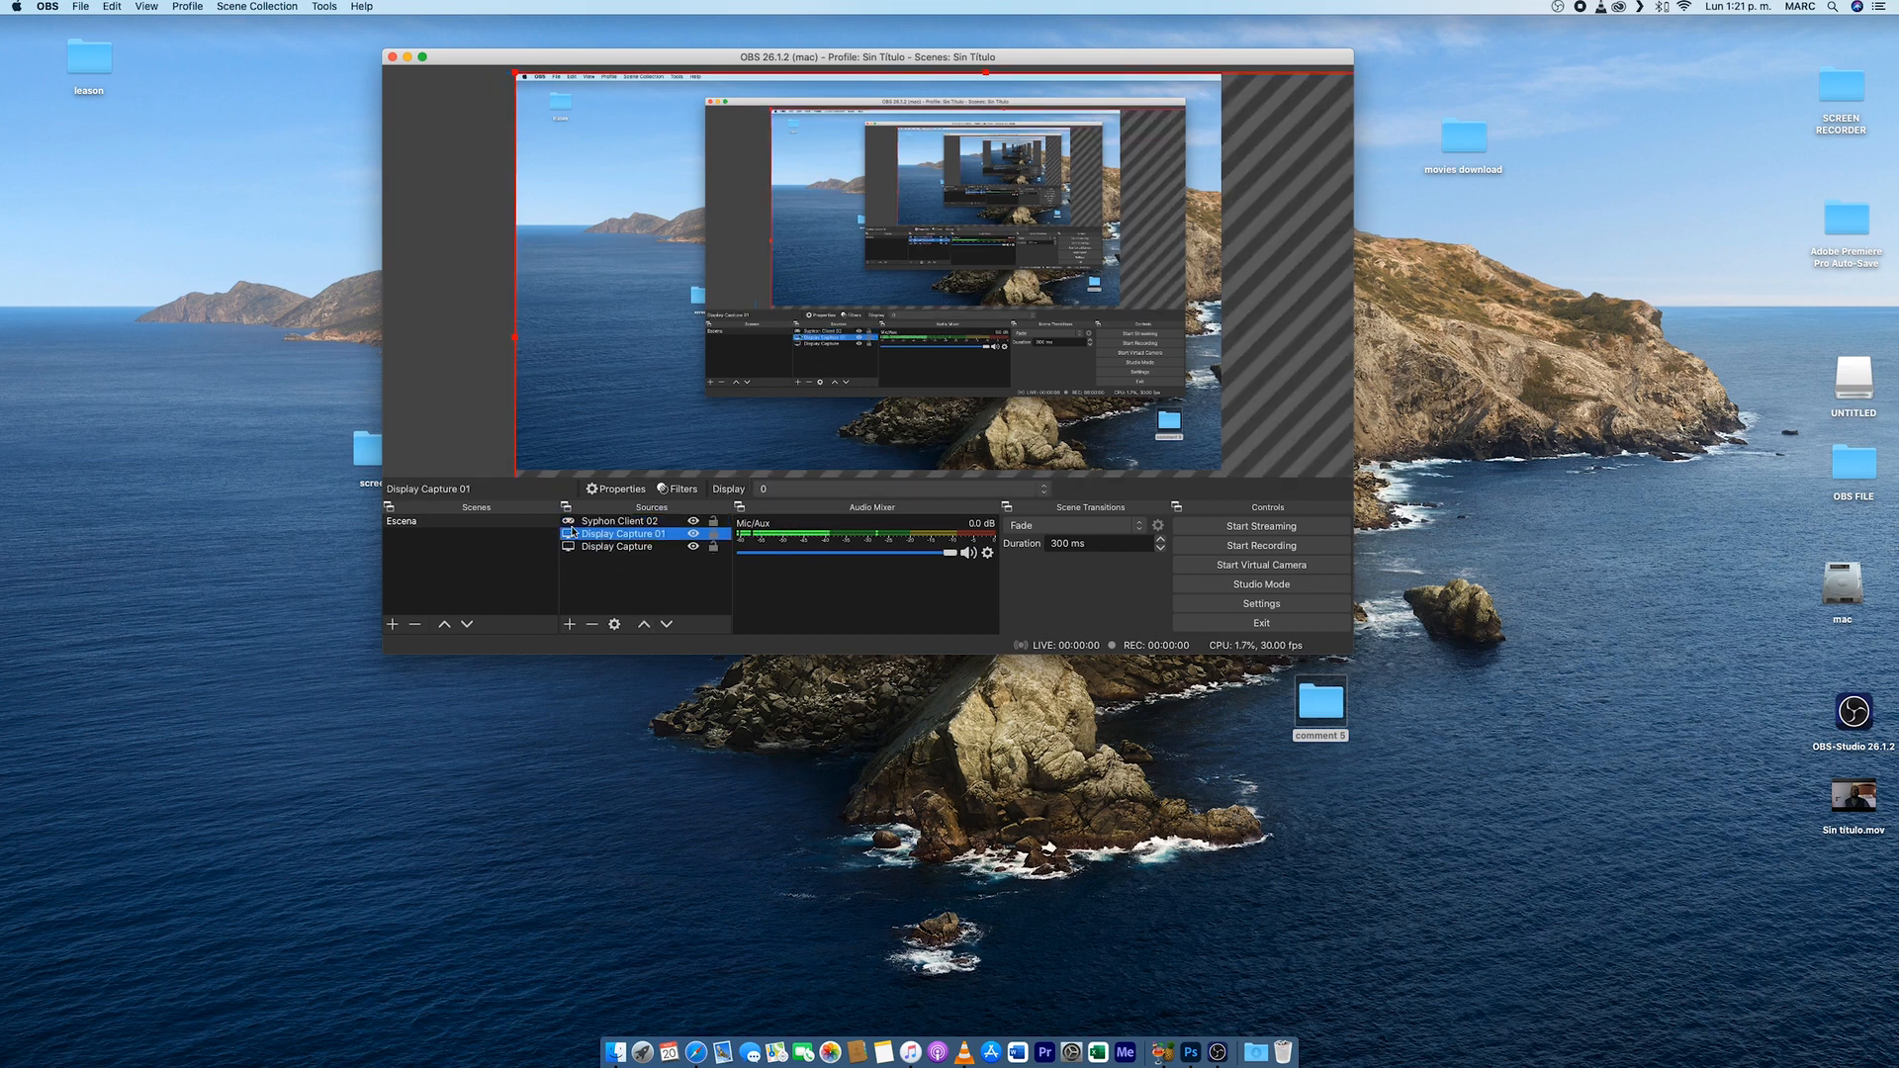
pyautogui.moveTo(601, 535); pyautogui.dragTo(600, 519)
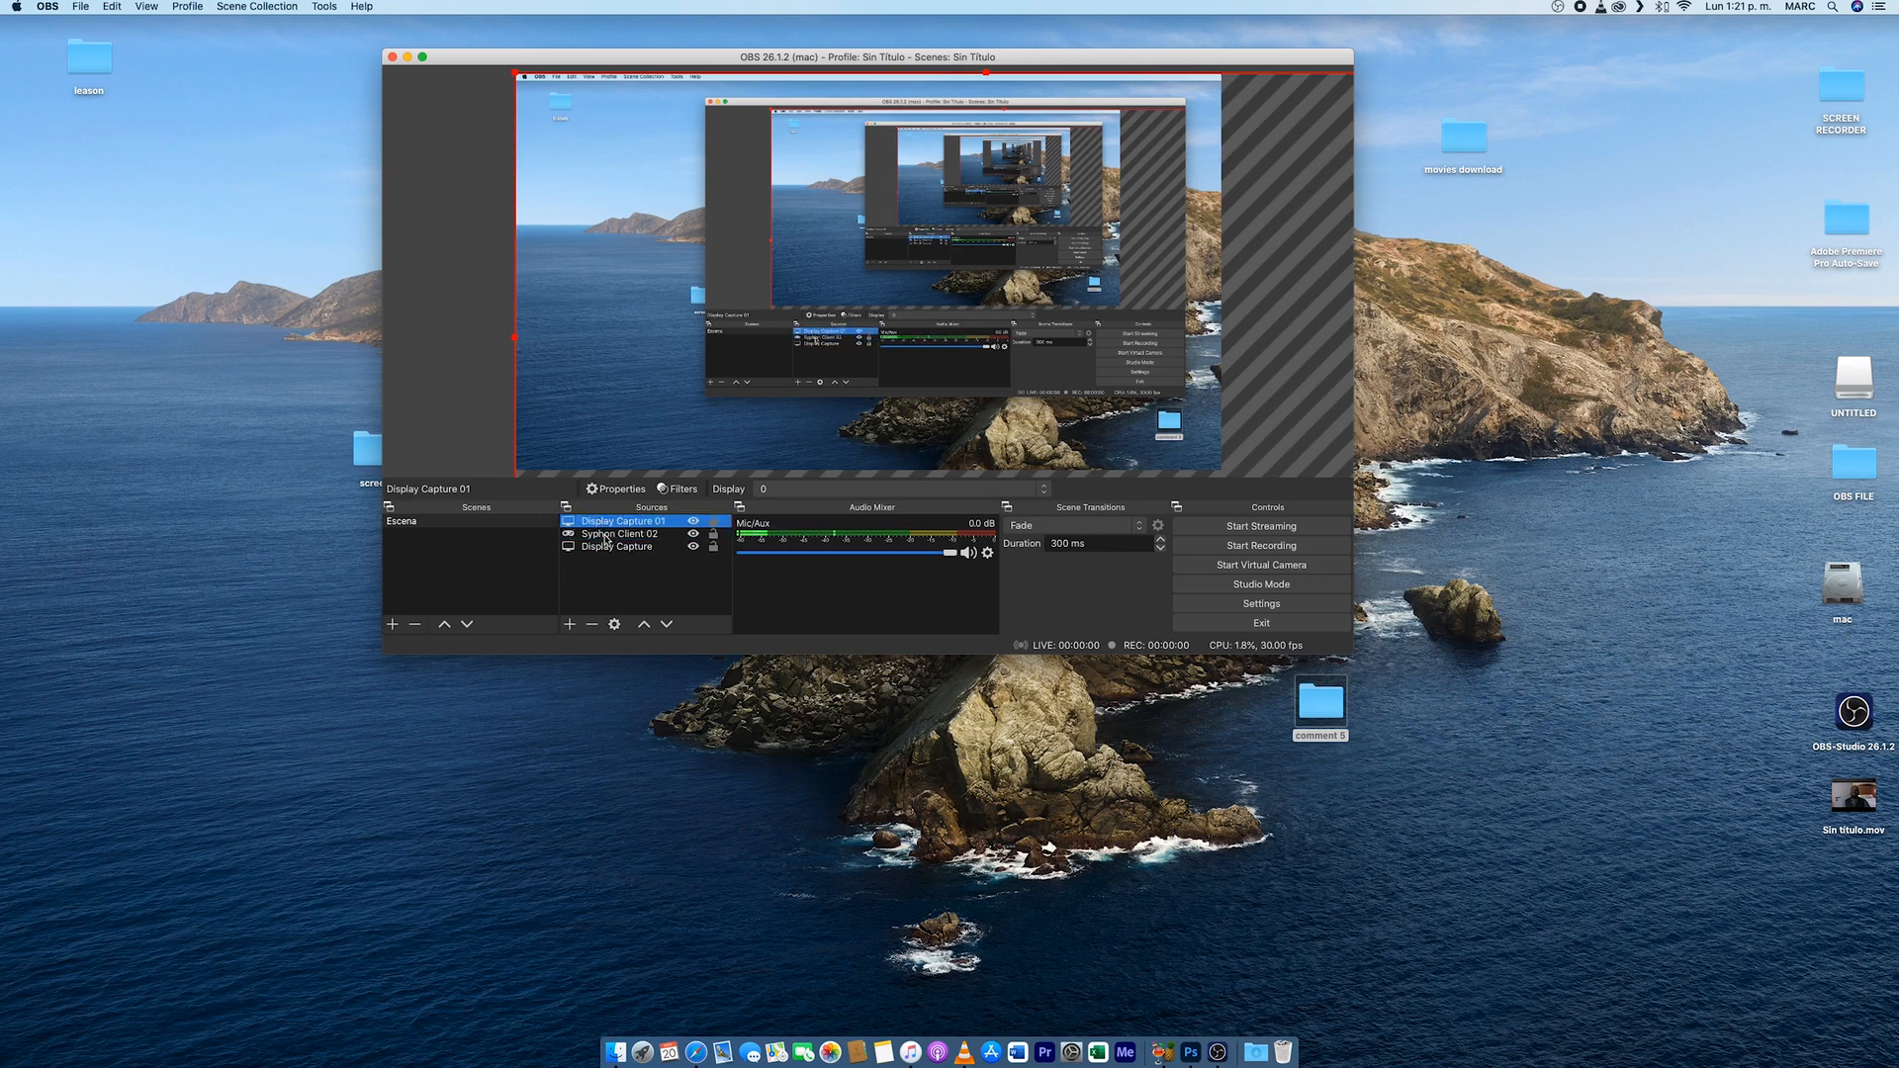
pyautogui.click(606, 547)
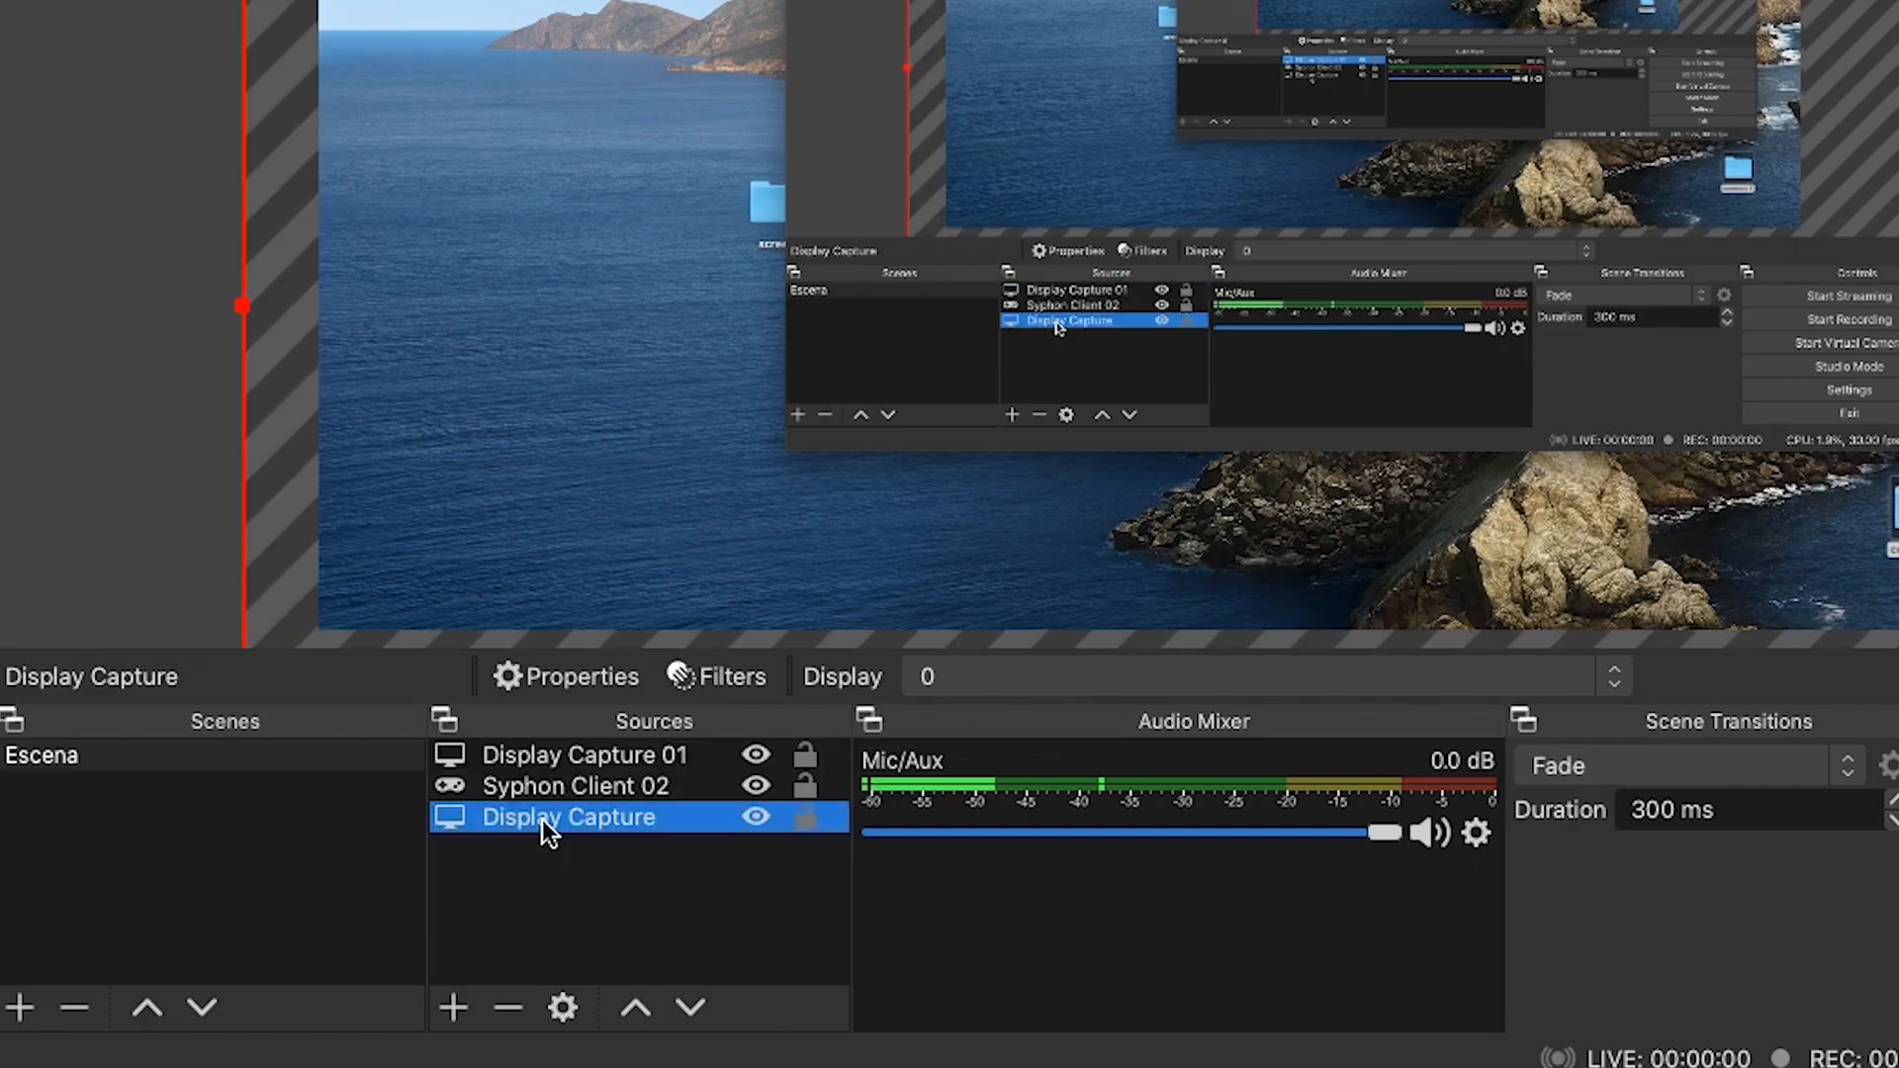
pyautogui.moveTo(542, 819)
pyautogui.mouseDown()
pyautogui.moveTo(540, 774)
pyautogui.moveTo(537, 837)
pyautogui.mouseUp()
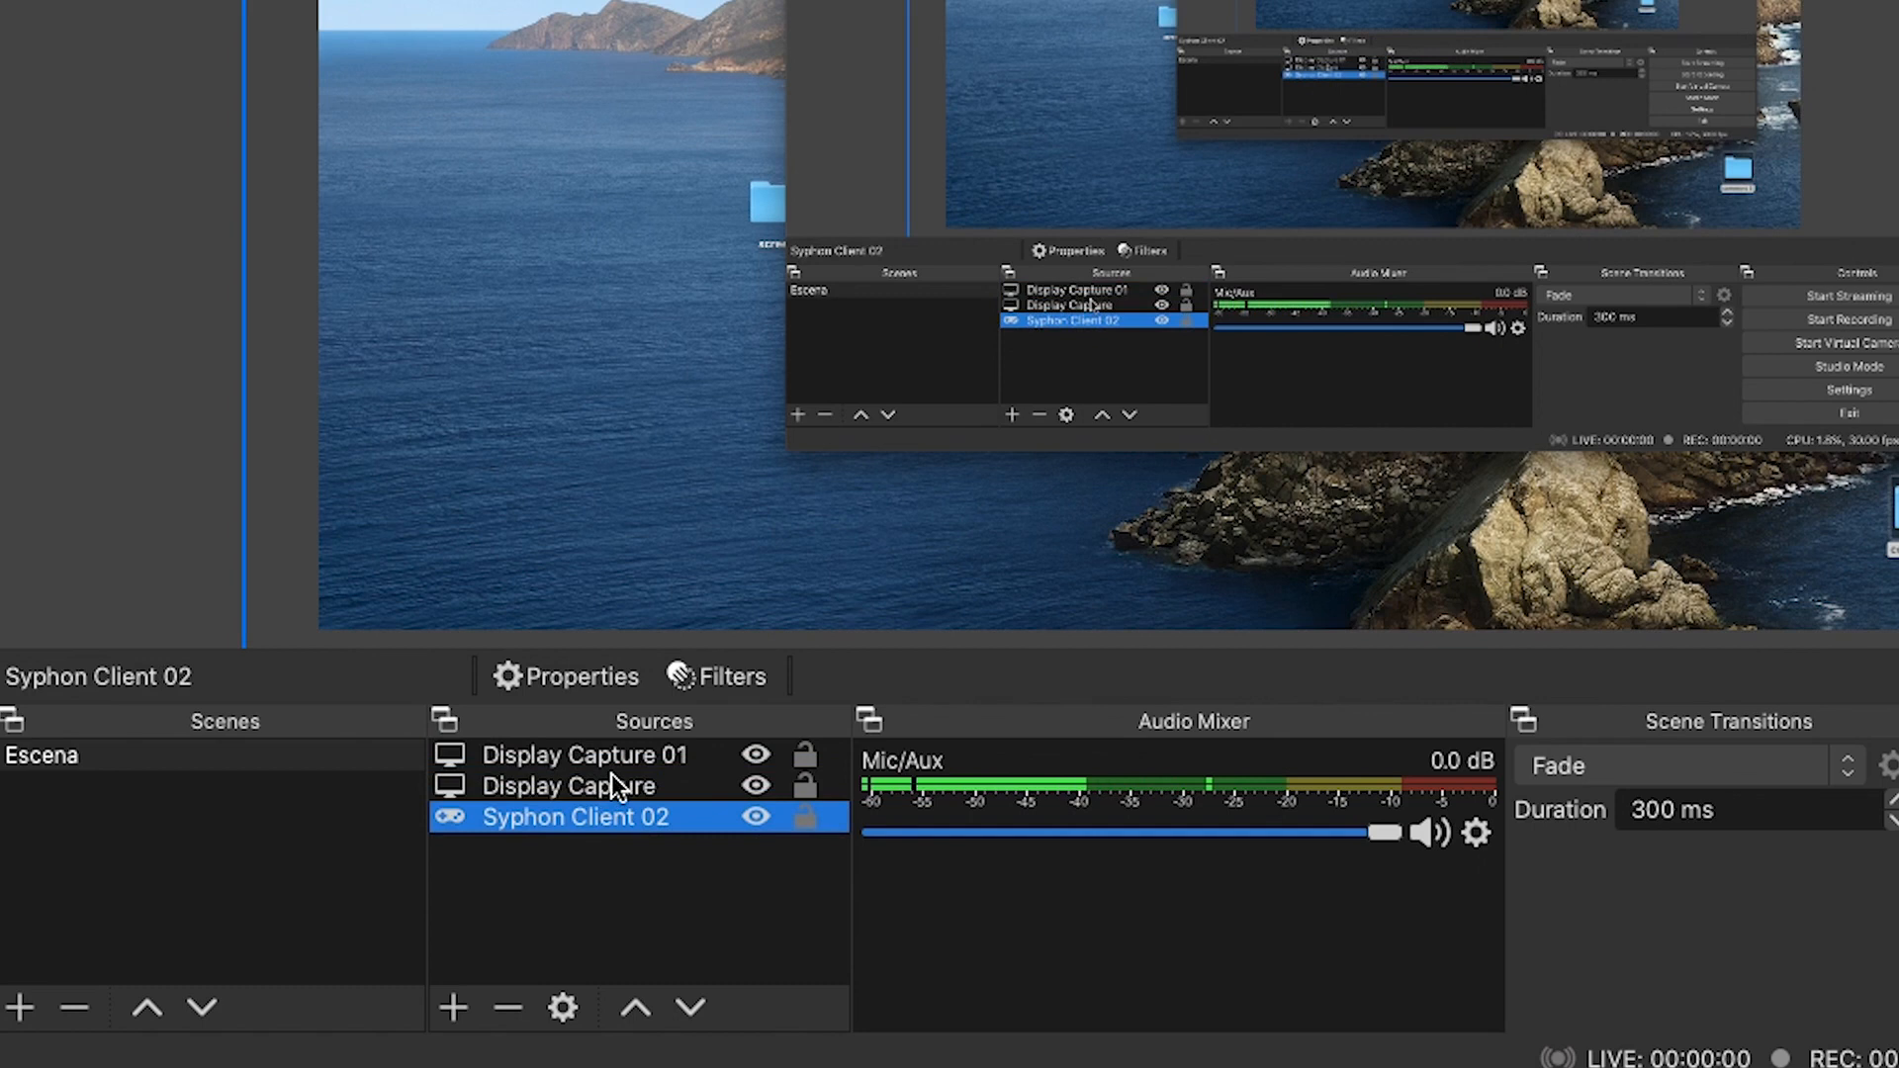
pyautogui.click(560, 758)
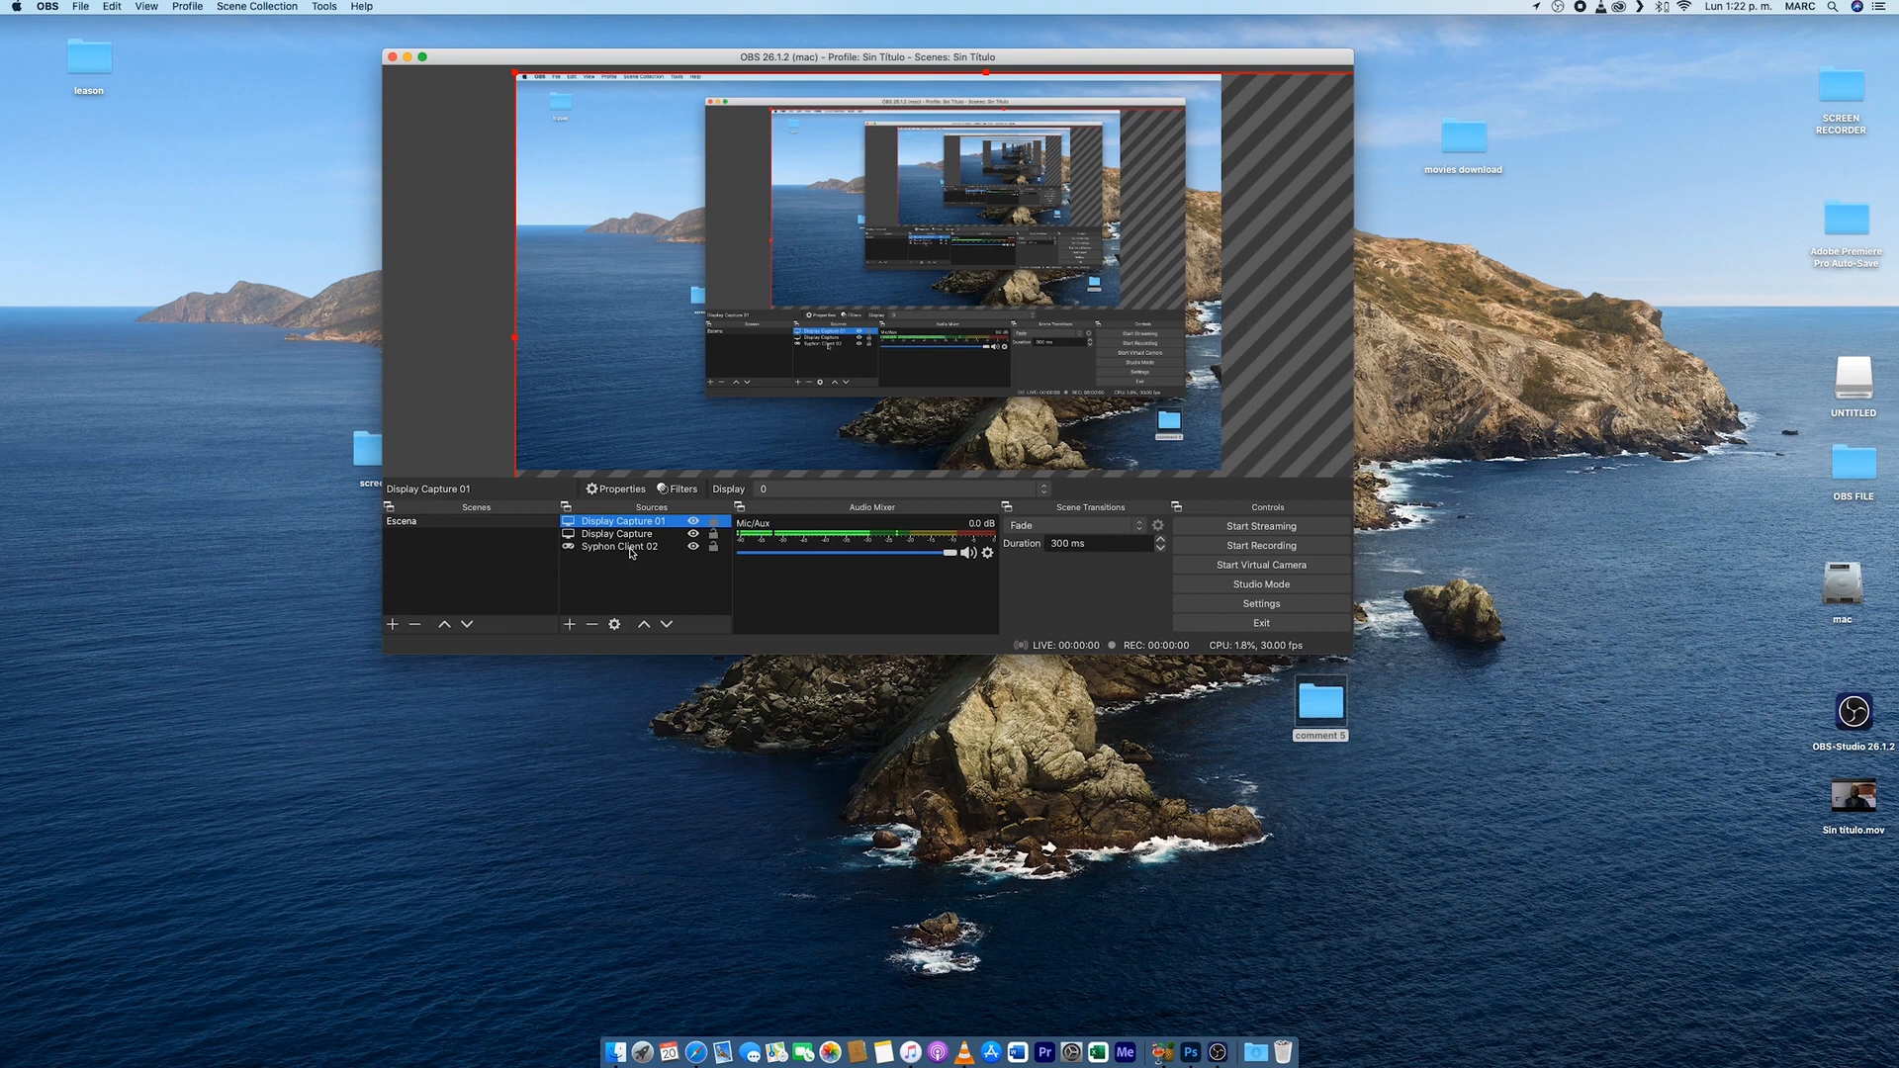
# Remove the Syphon Client 02 source from the scene.
pyautogui.click(631, 547)
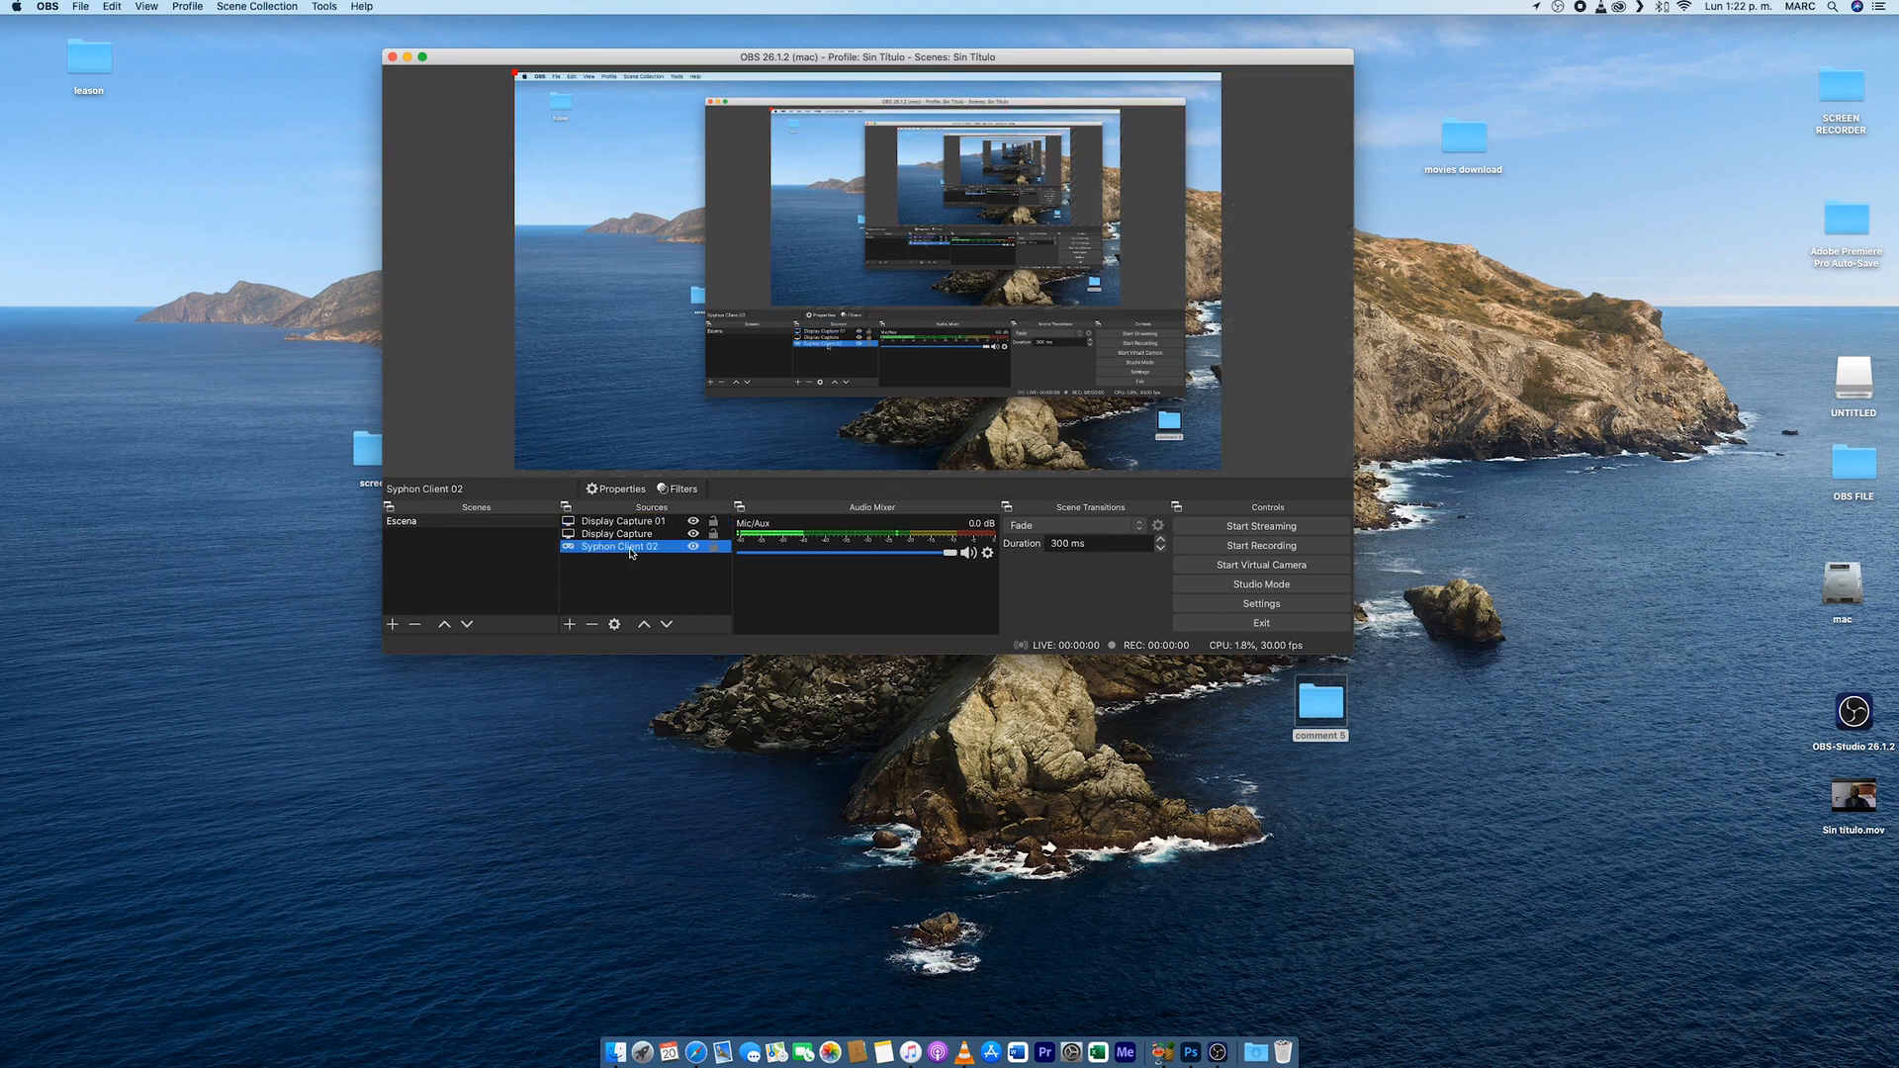
pyautogui.click(592, 625)
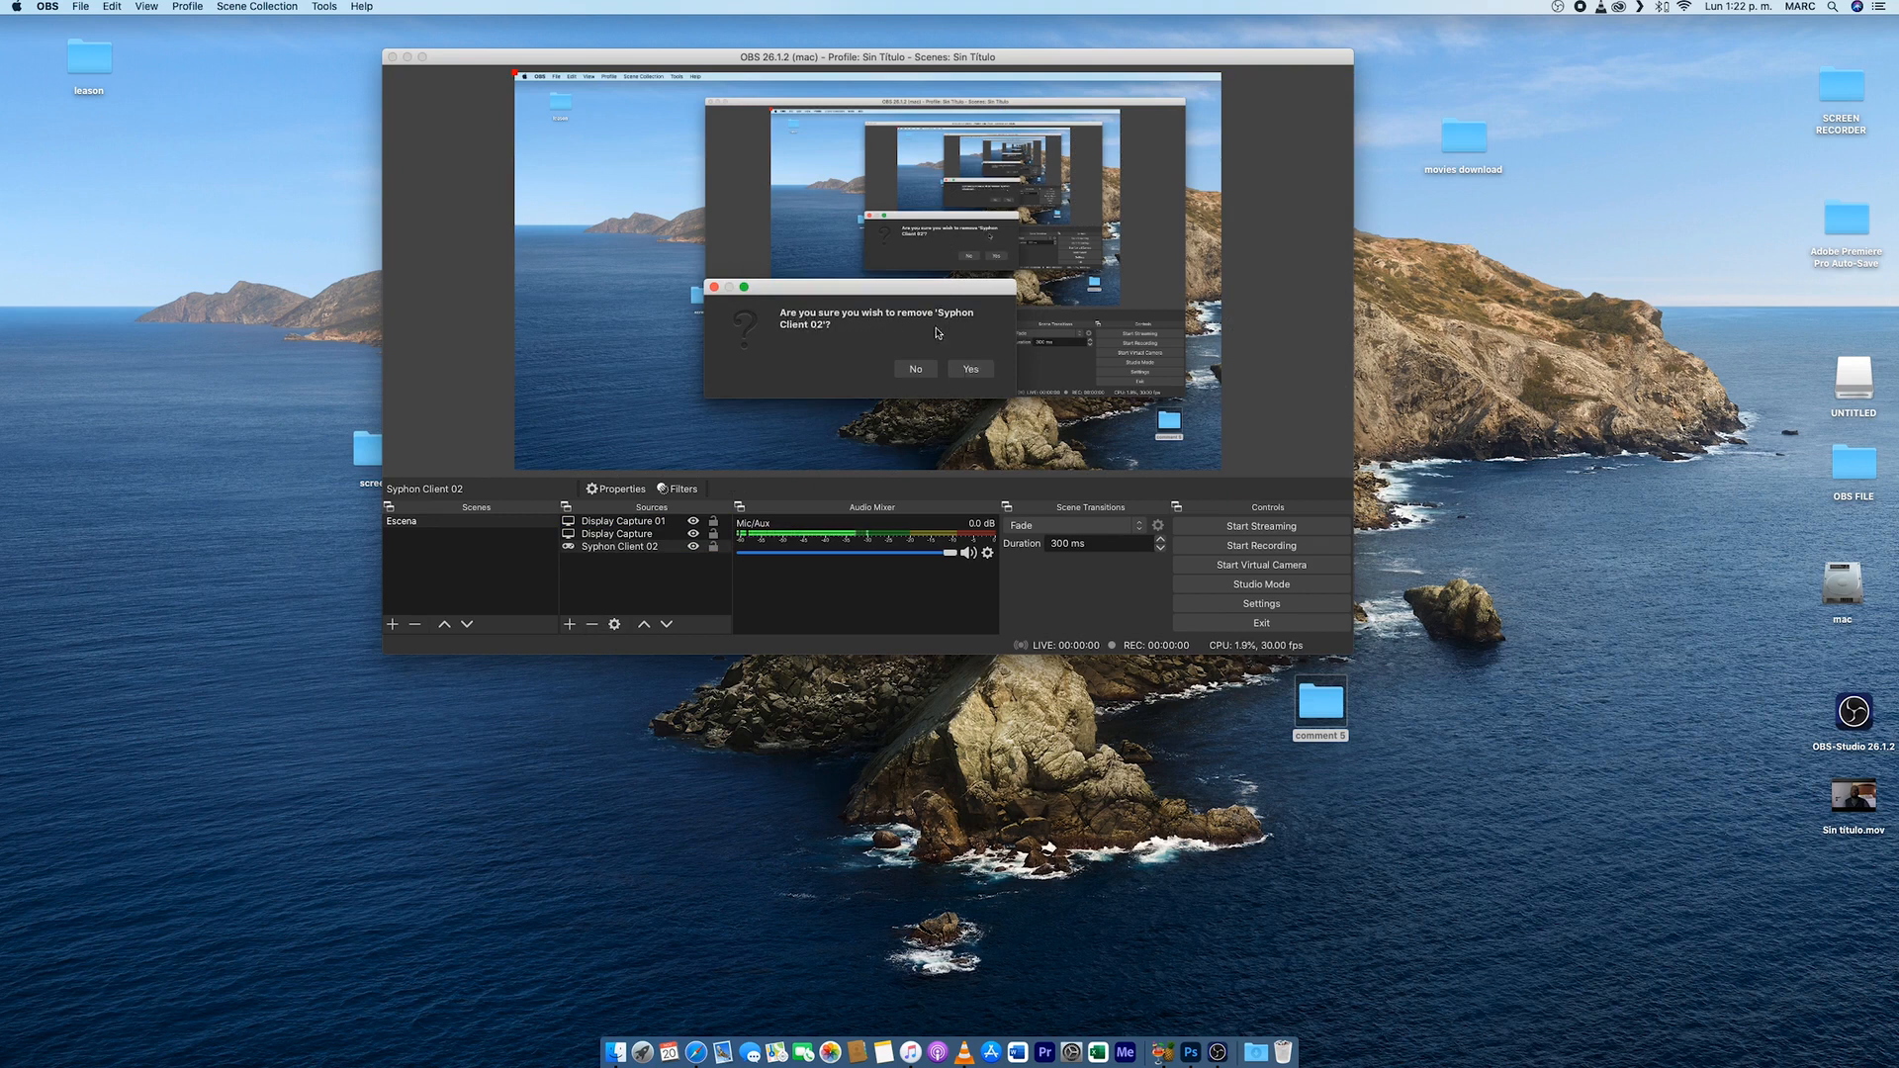
pyautogui.click(981, 373)
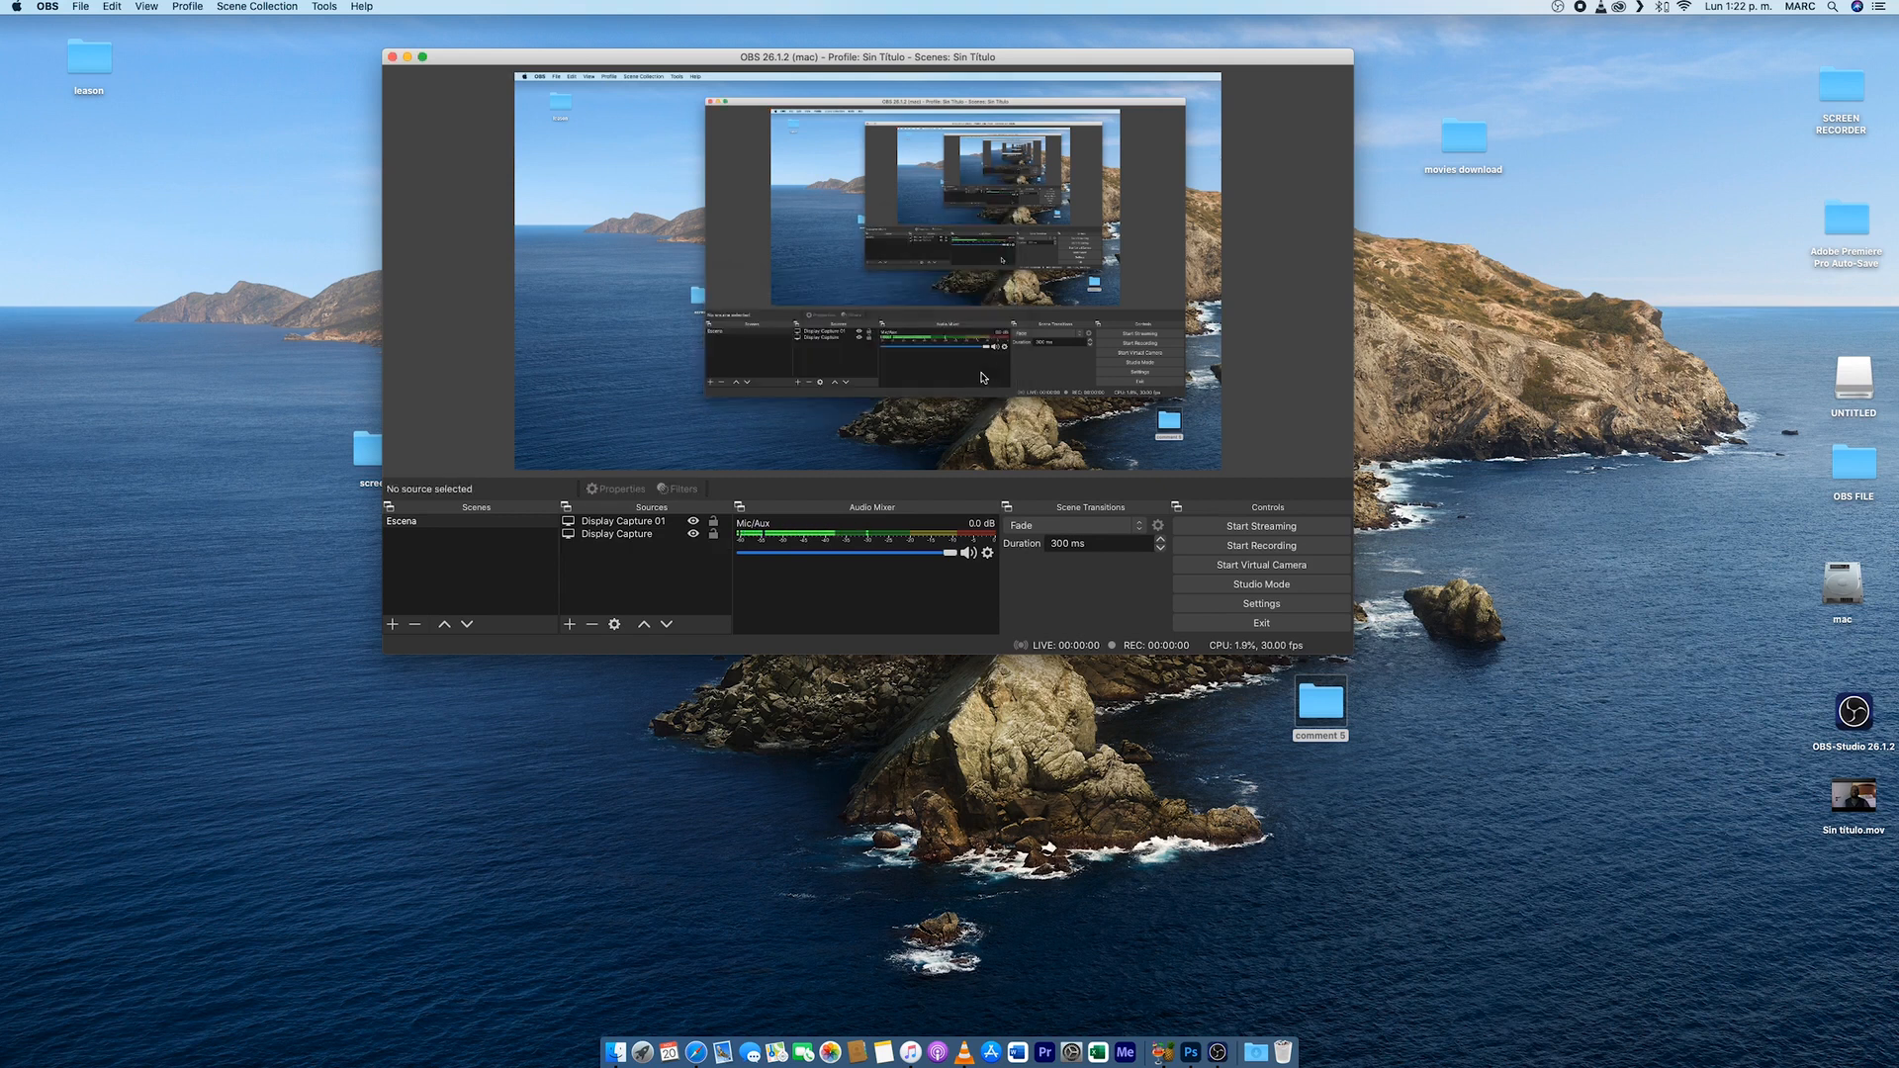
# Remove the original Display Capture source from the scene and select Display Capture 01.
pyautogui.click(621, 525)
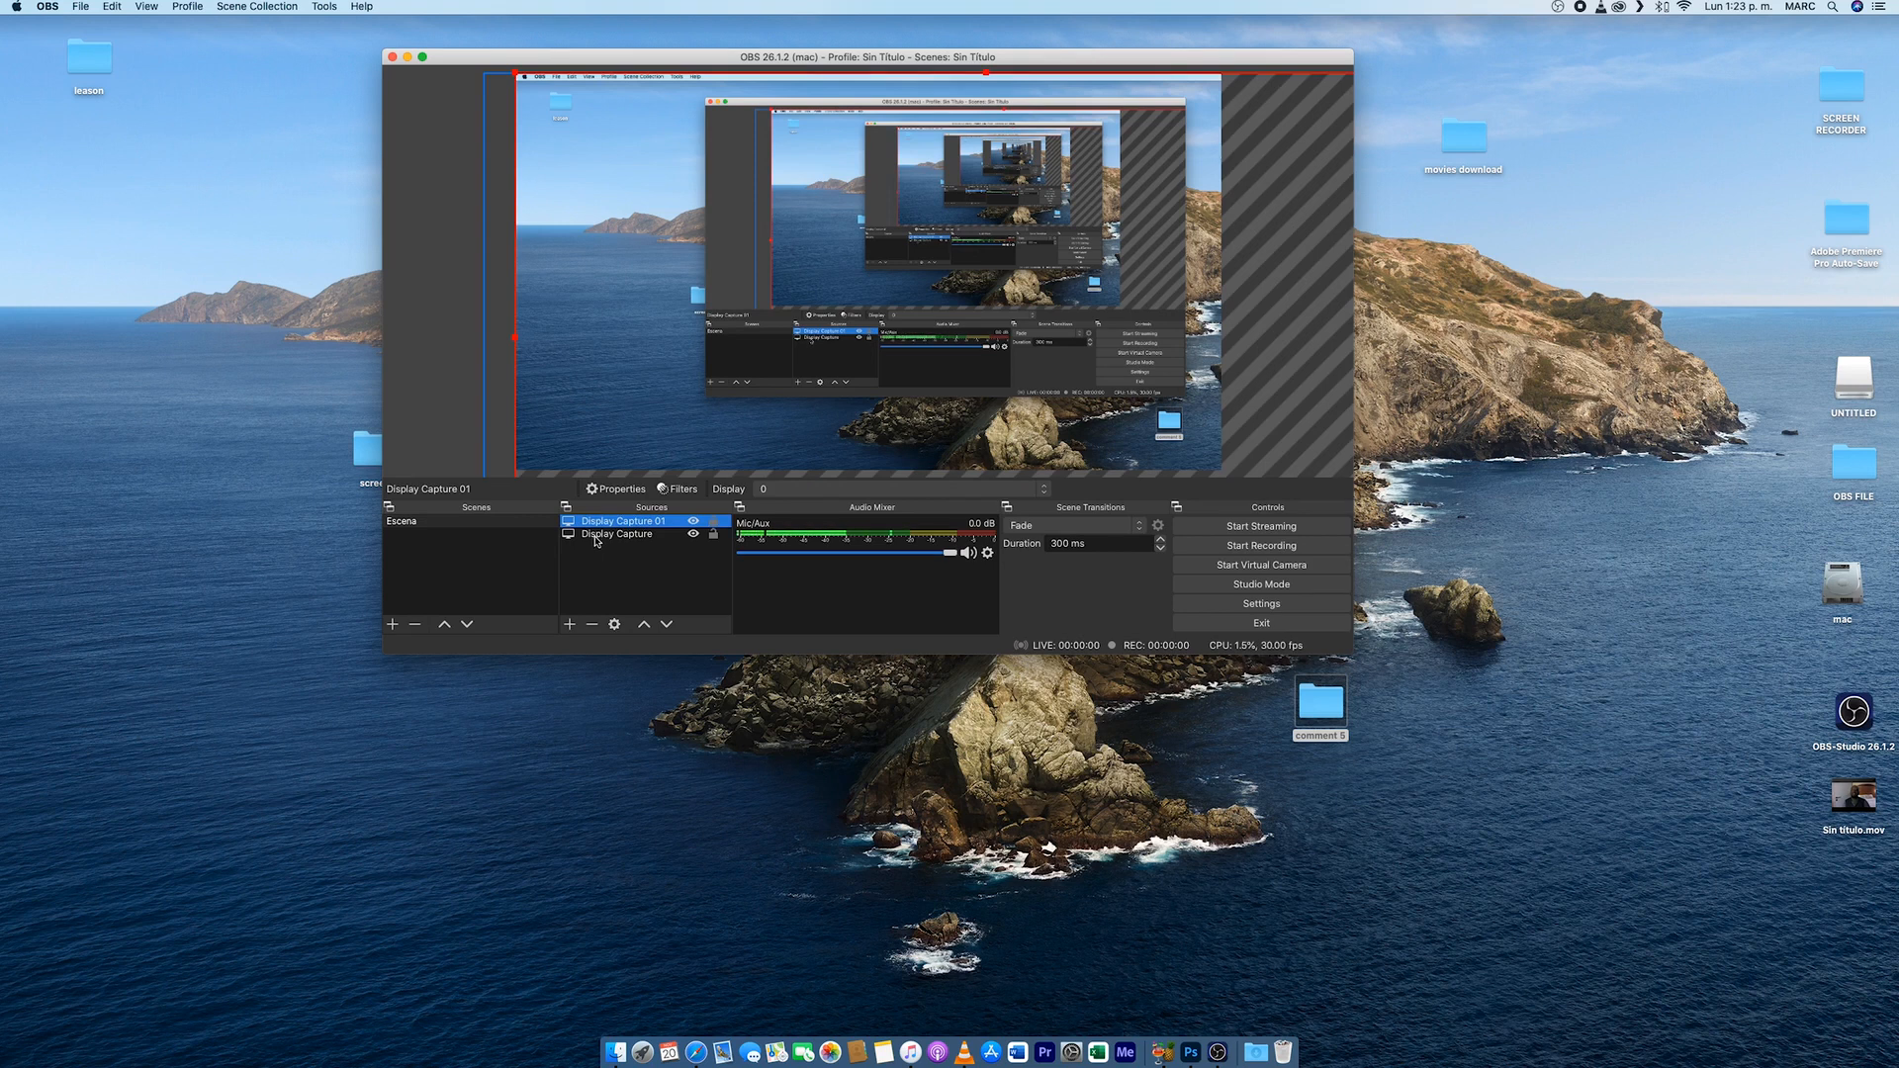
pyautogui.click(614, 537)
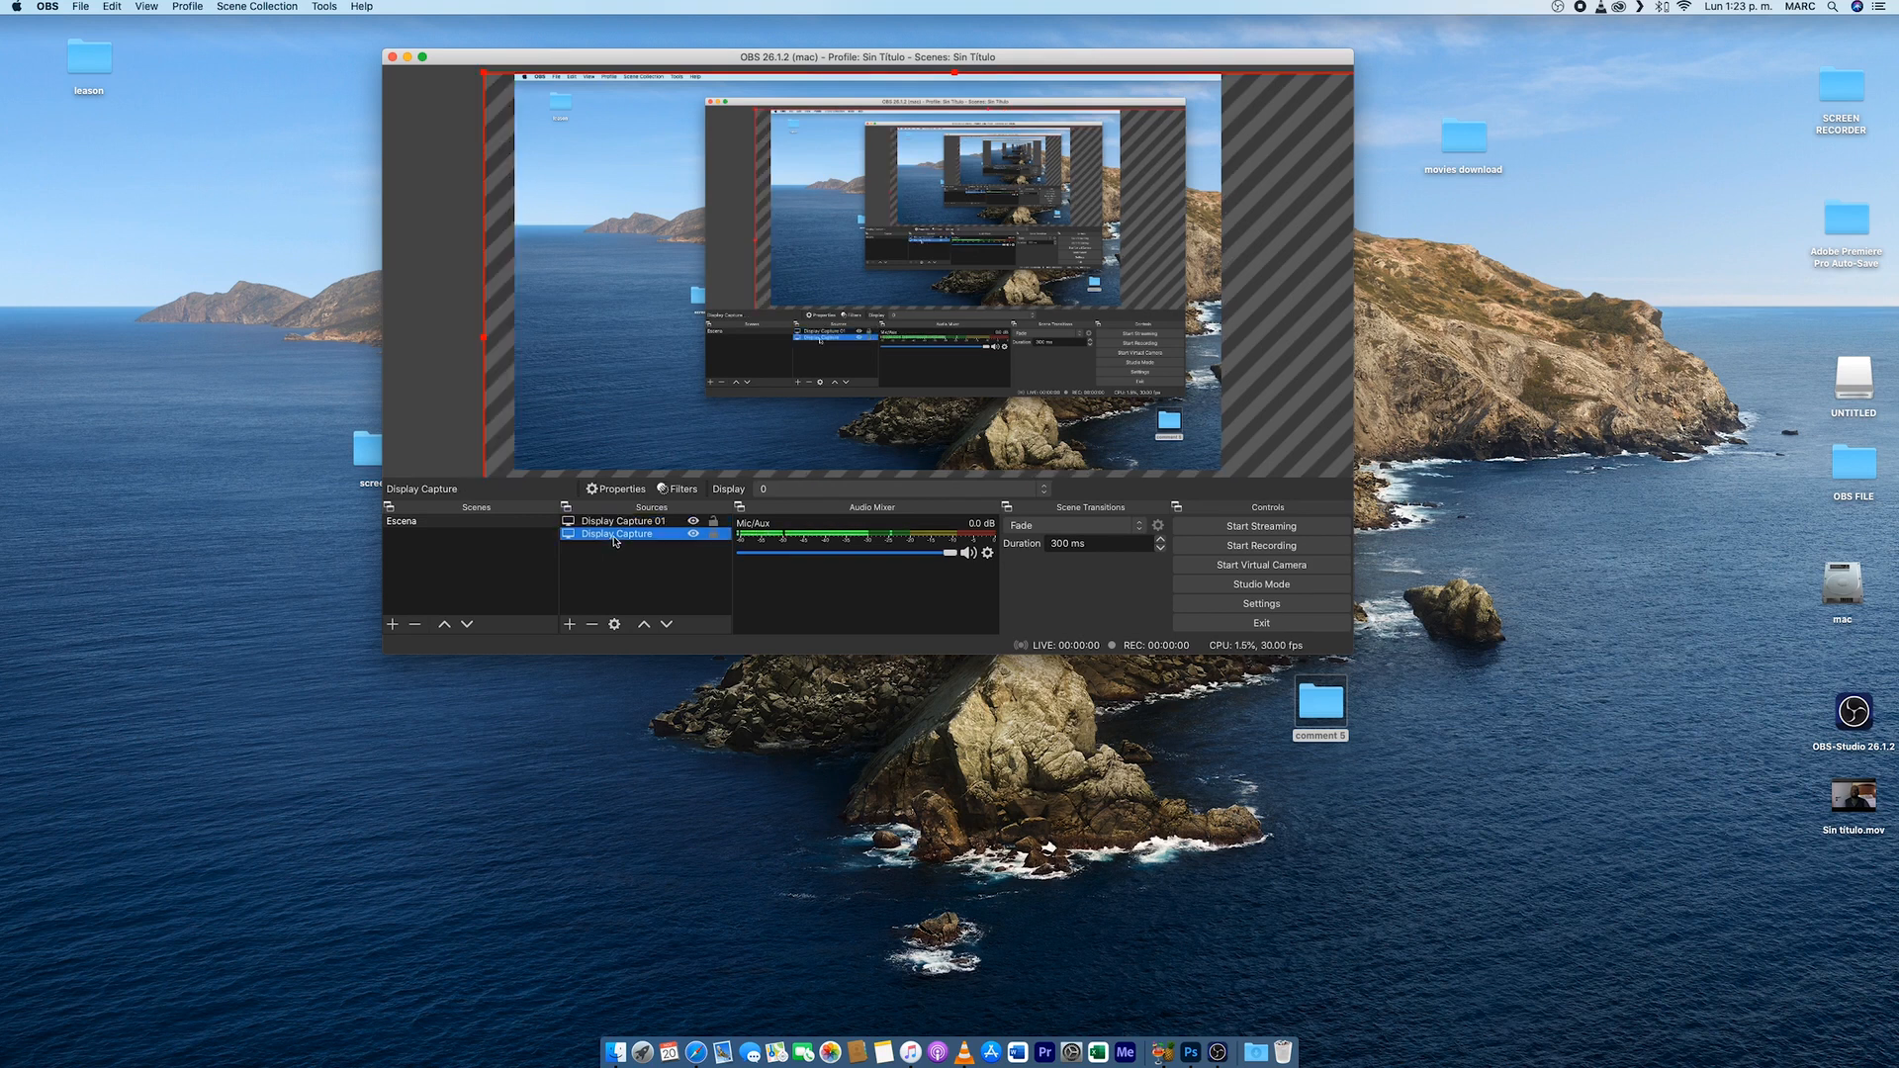
pyautogui.click(592, 625)
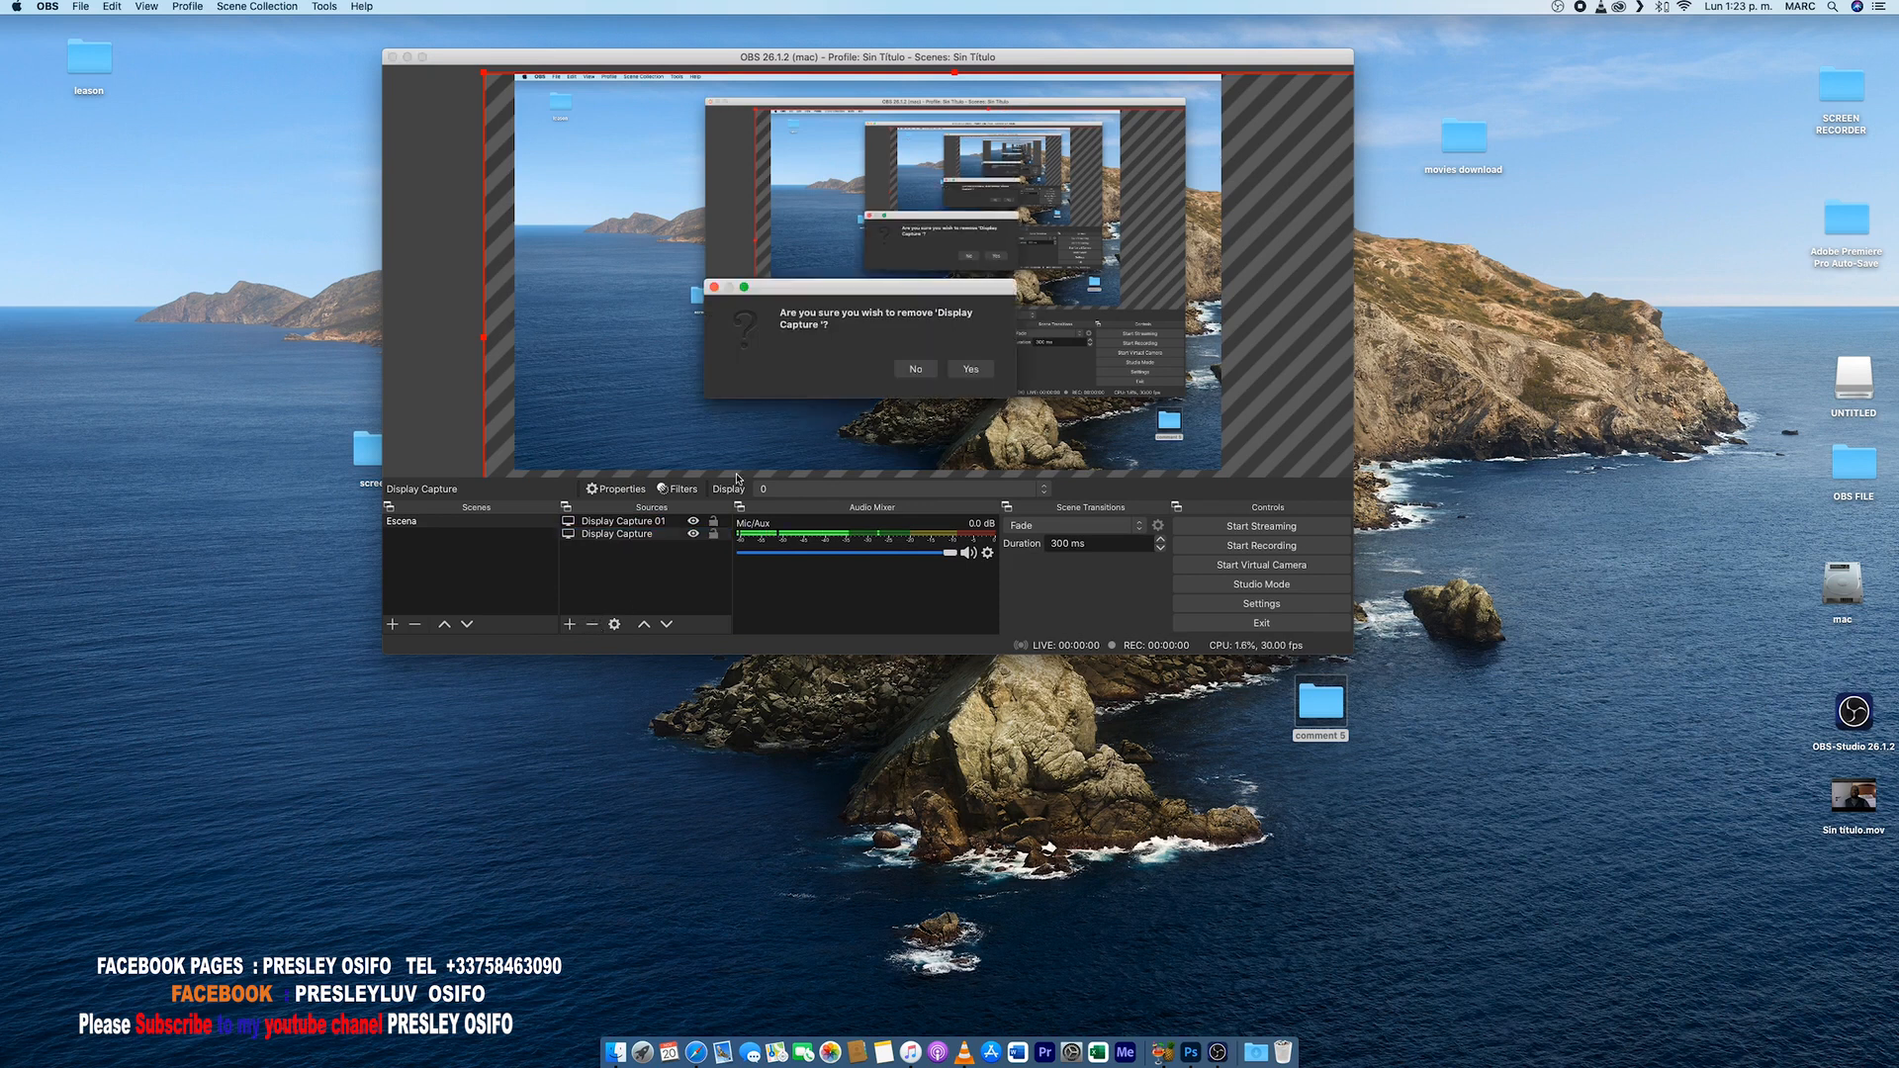
pyautogui.click(970, 369)
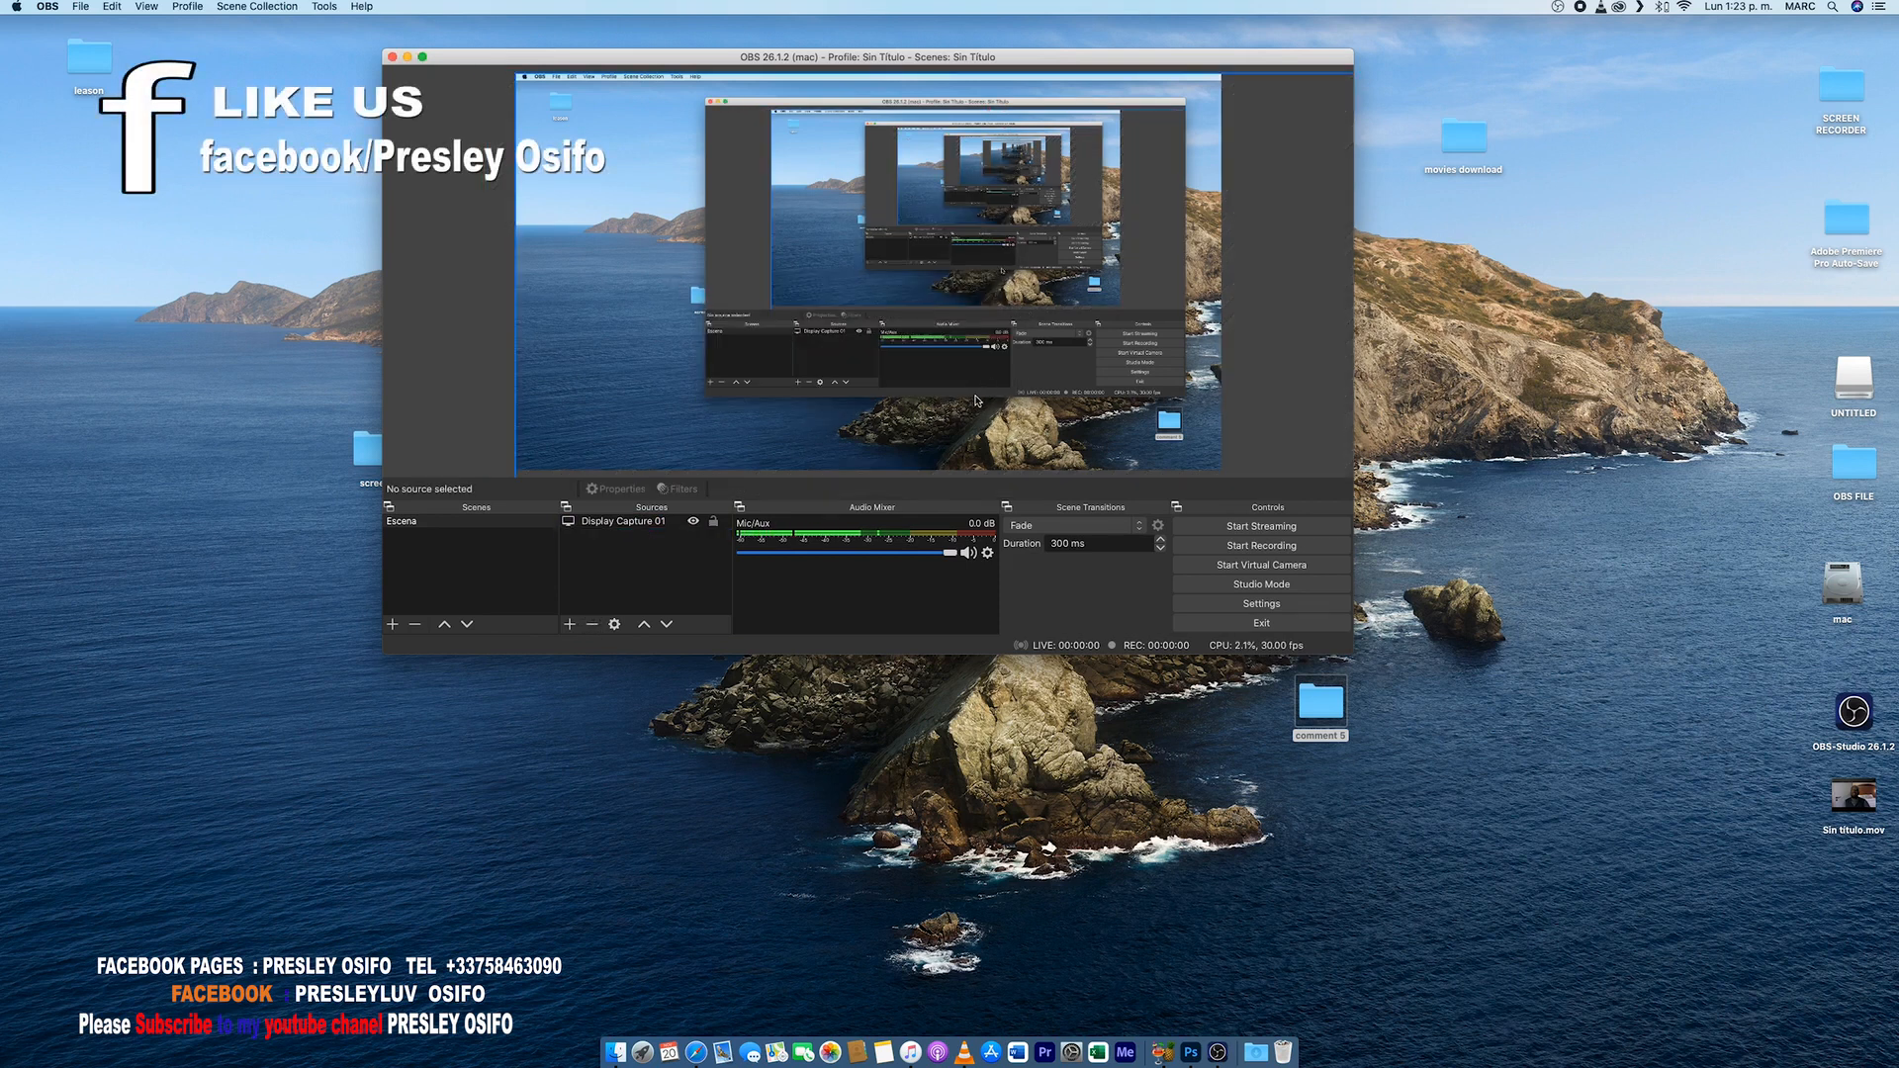
pyautogui.click(655, 523)
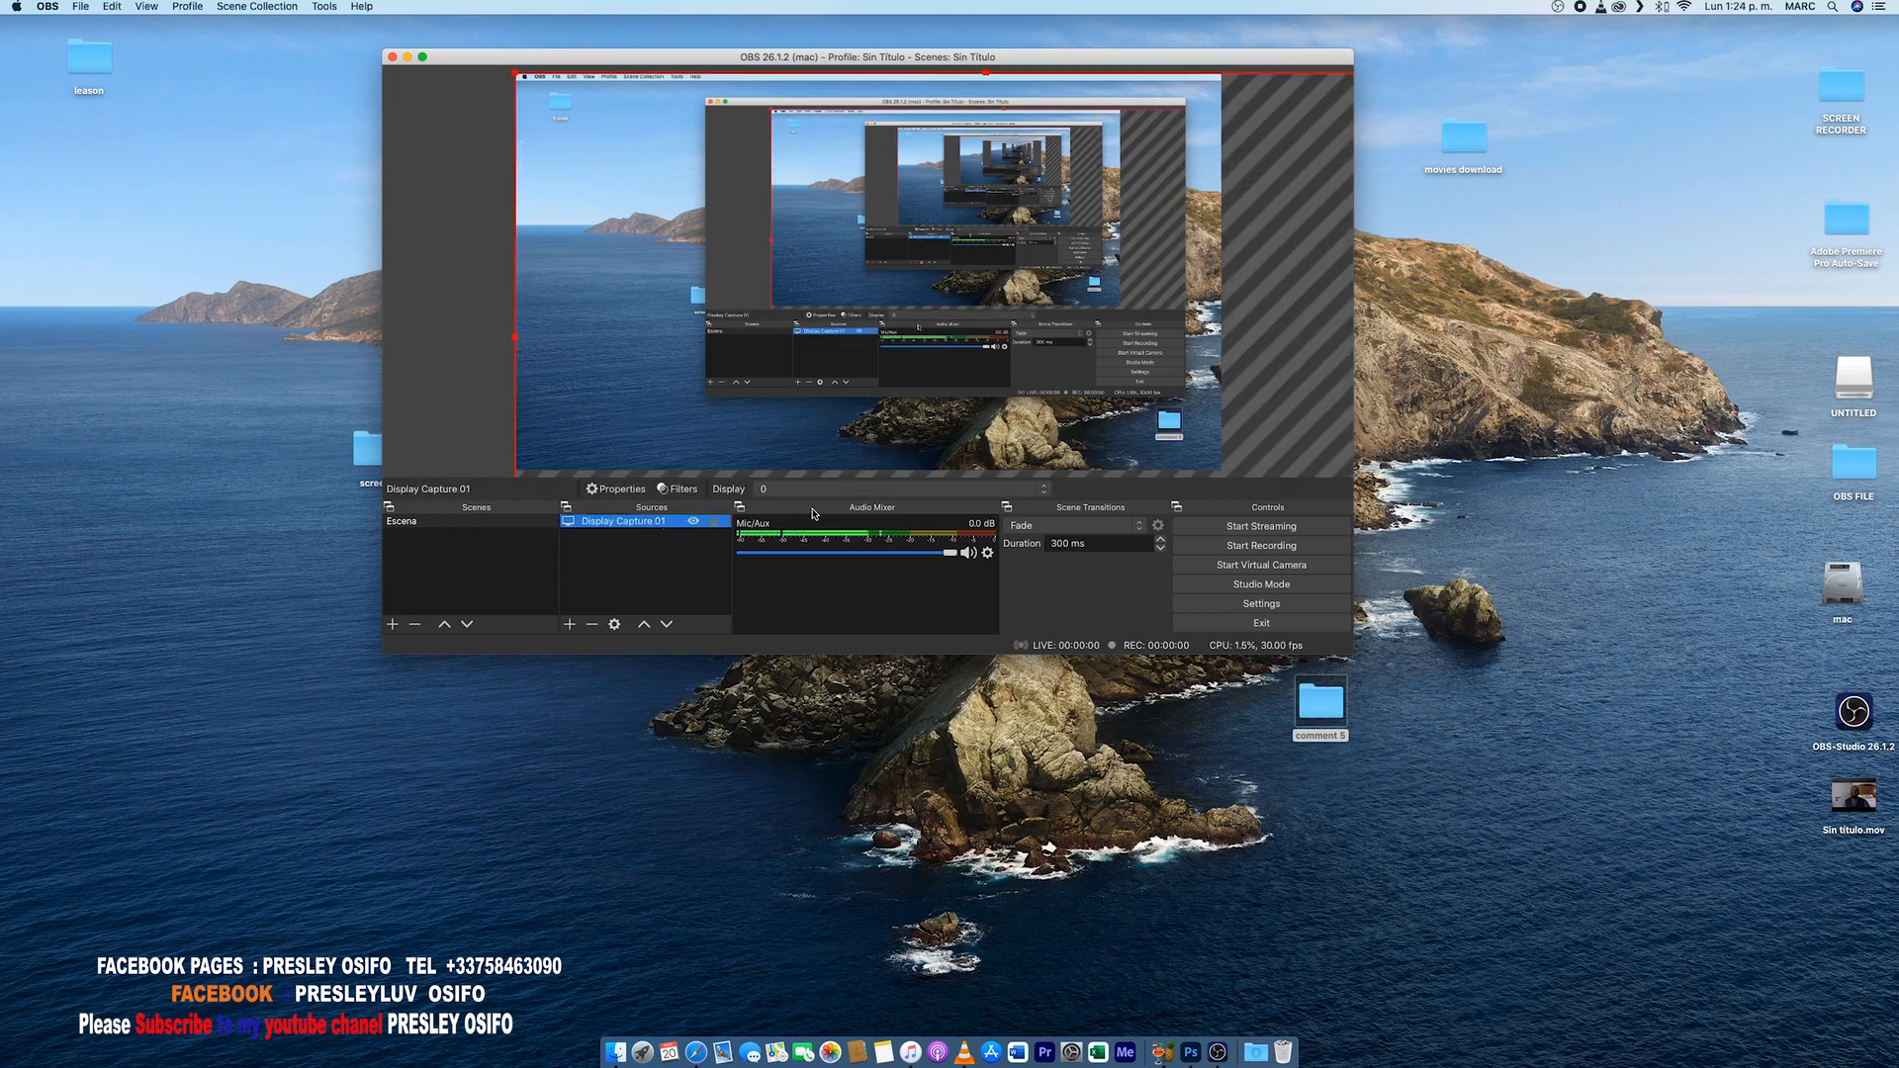
# Try lowering the Mic/Aux volume to -5.7 dB and bring it back to 0.0 dB.
pyautogui.moveTo(958, 560)
pyautogui.mouseDown()
pyautogui.moveTo(935, 557)
pyautogui.moveTo(958, 557)
pyautogui.mouseUp()
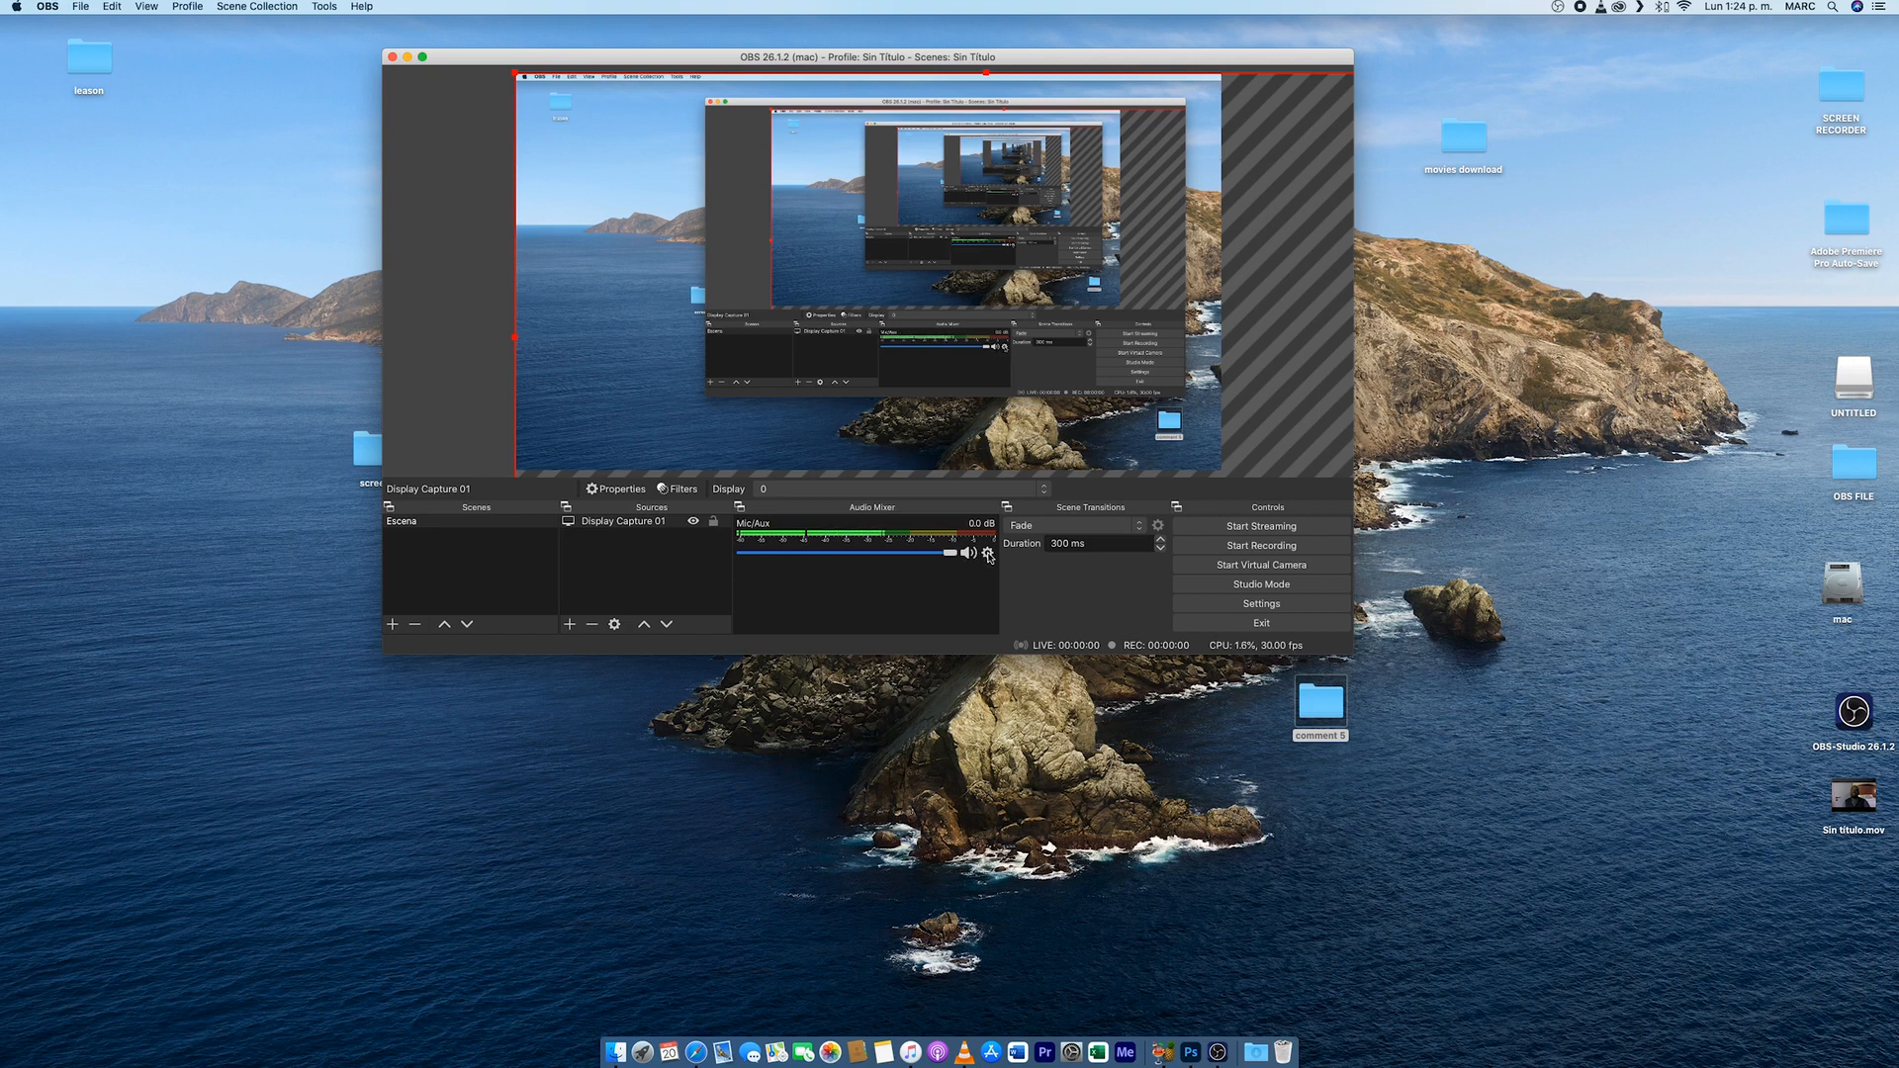
pyautogui.click(988, 554)
pyautogui.moveTo(945, 557); pyautogui.dragTo(901, 556)
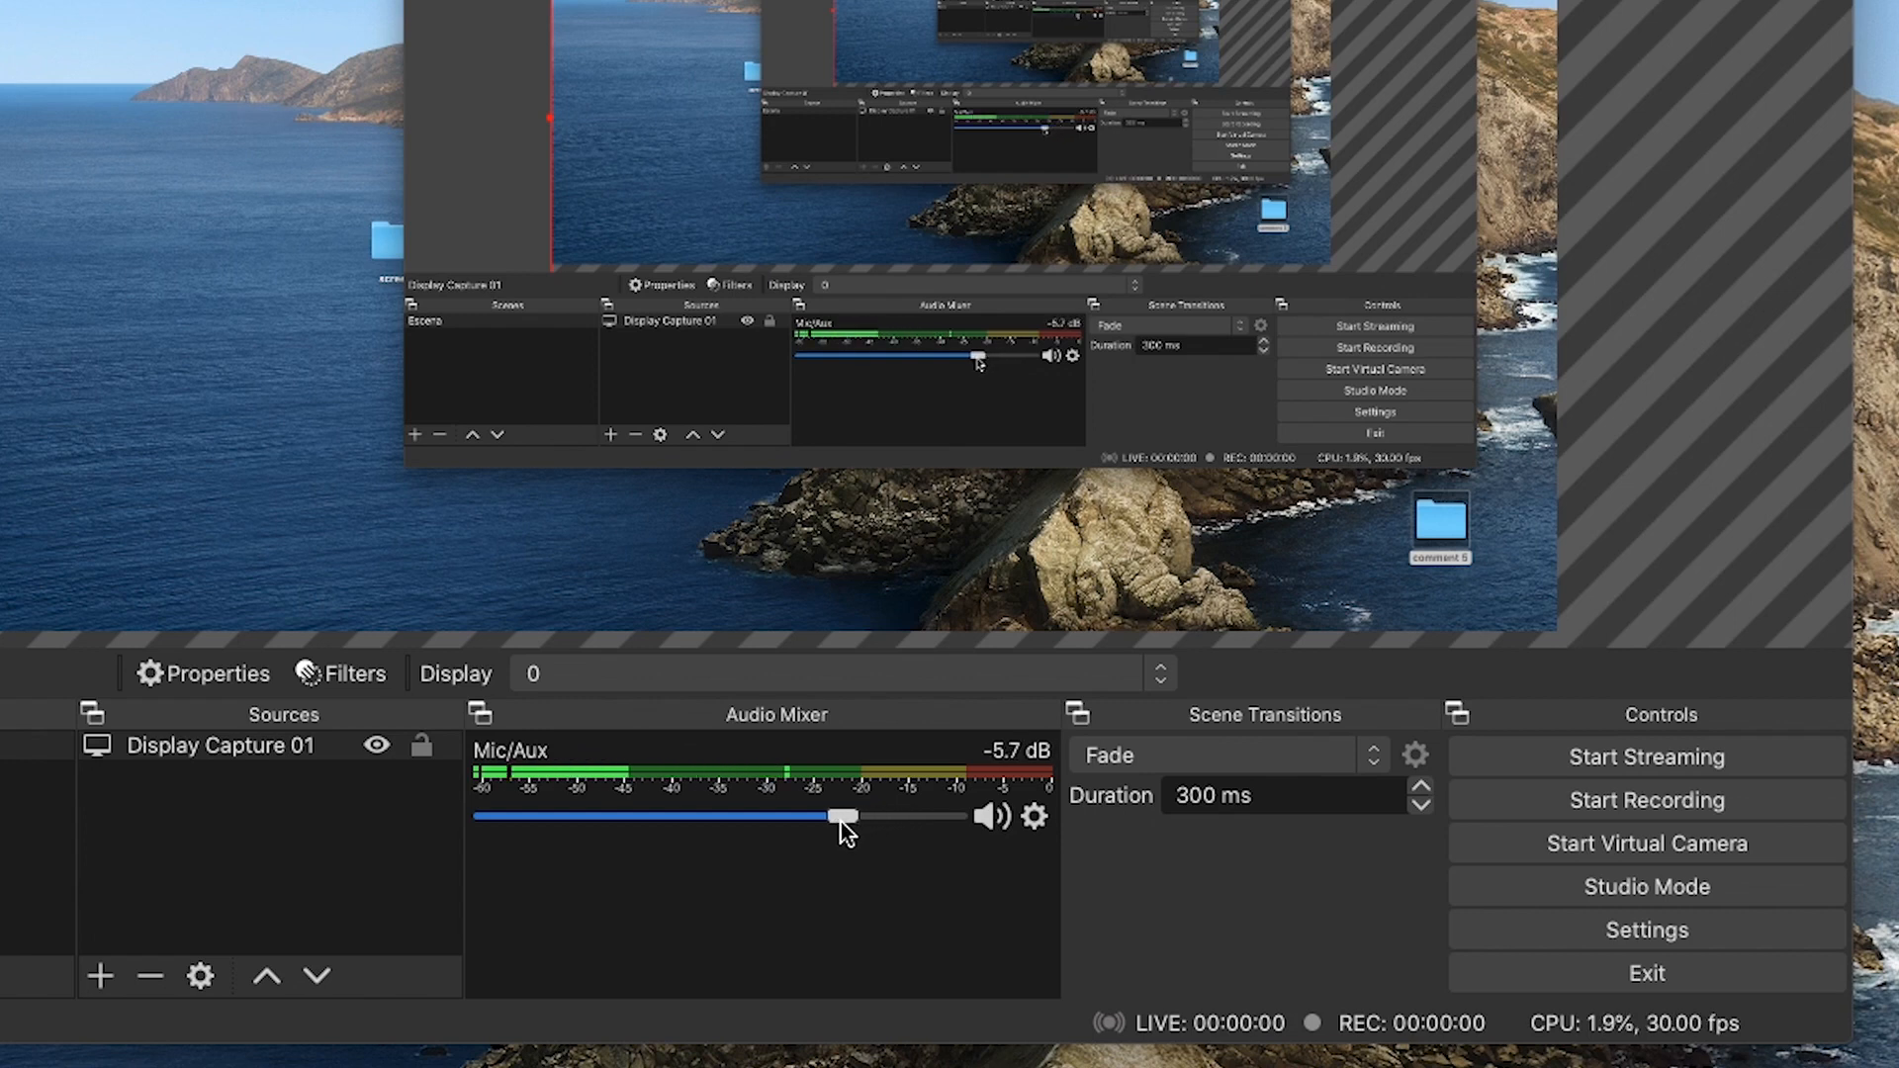
pyautogui.moveTo(840, 822); pyautogui.dragTo(957, 827)
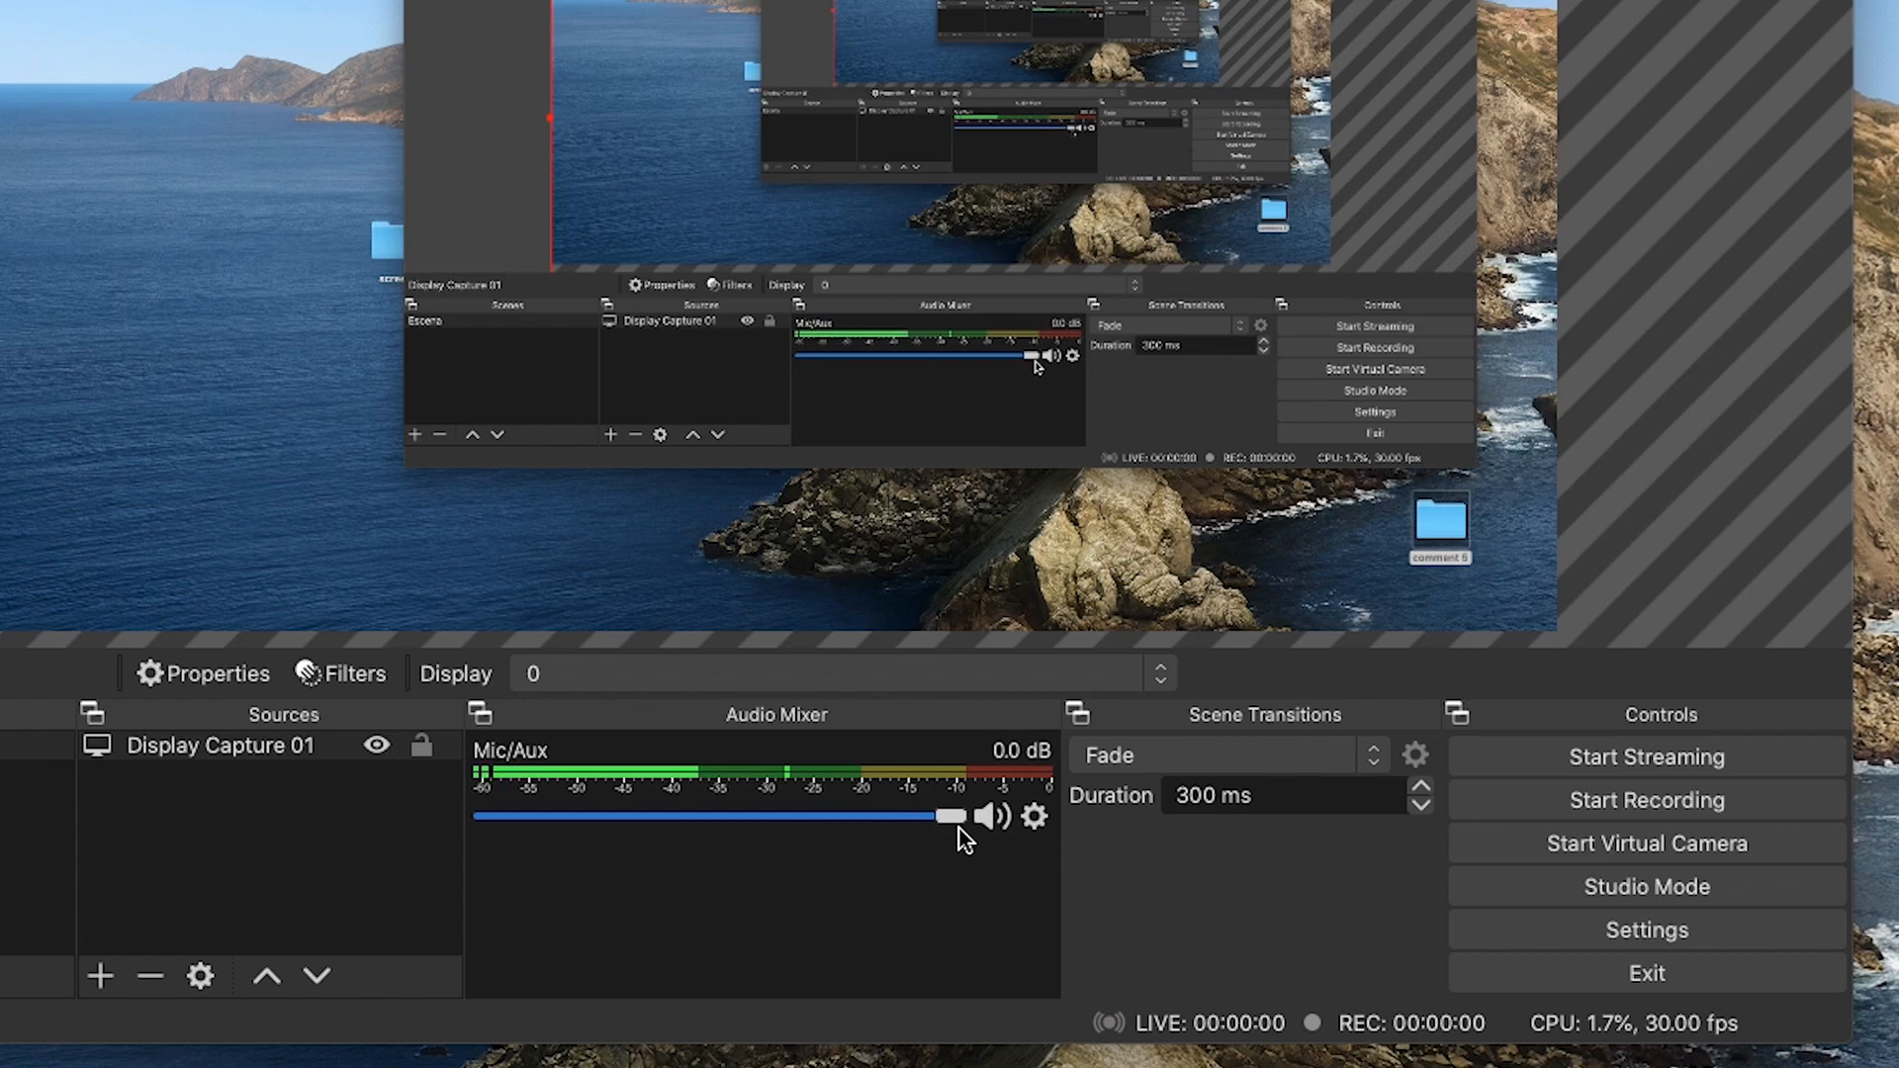
# Open the properties of the Mic/Aux audio source and examine the available input devices.
pyautogui.click(1034, 817)
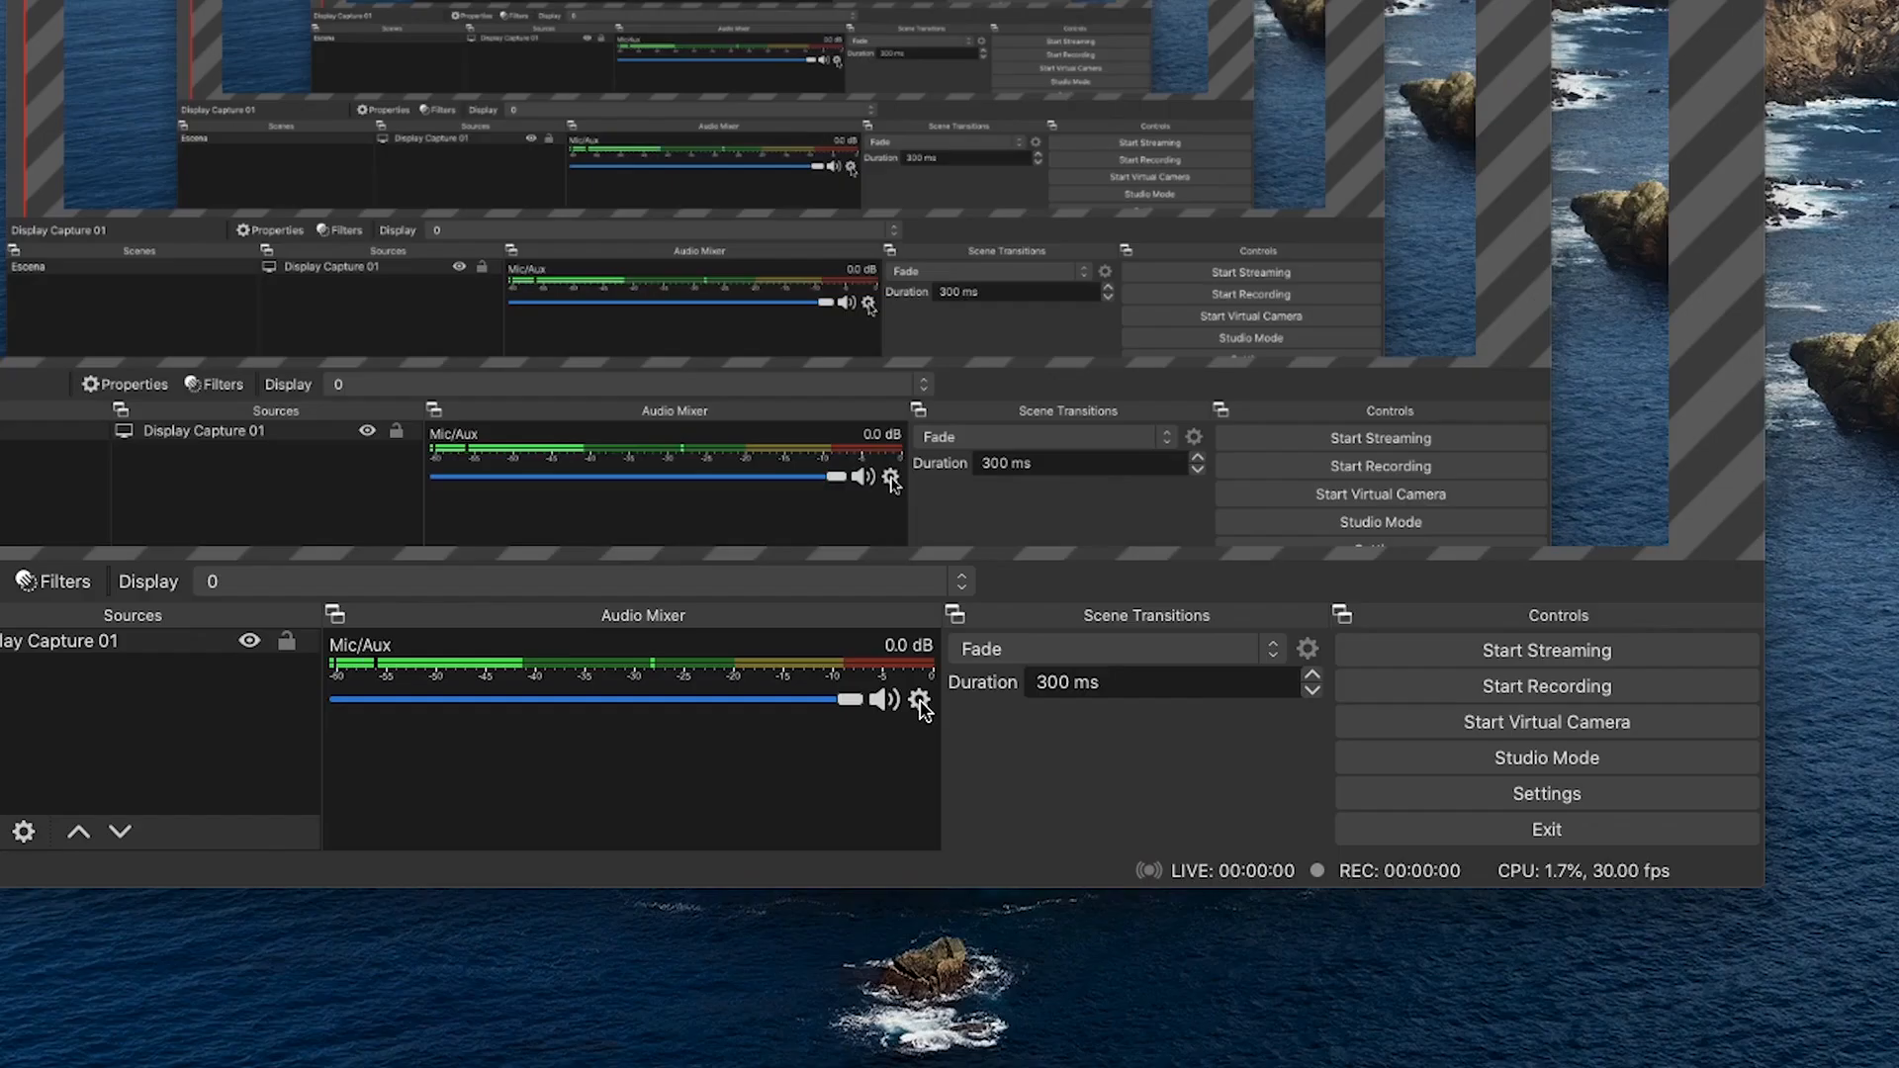
pyautogui.click(919, 699)
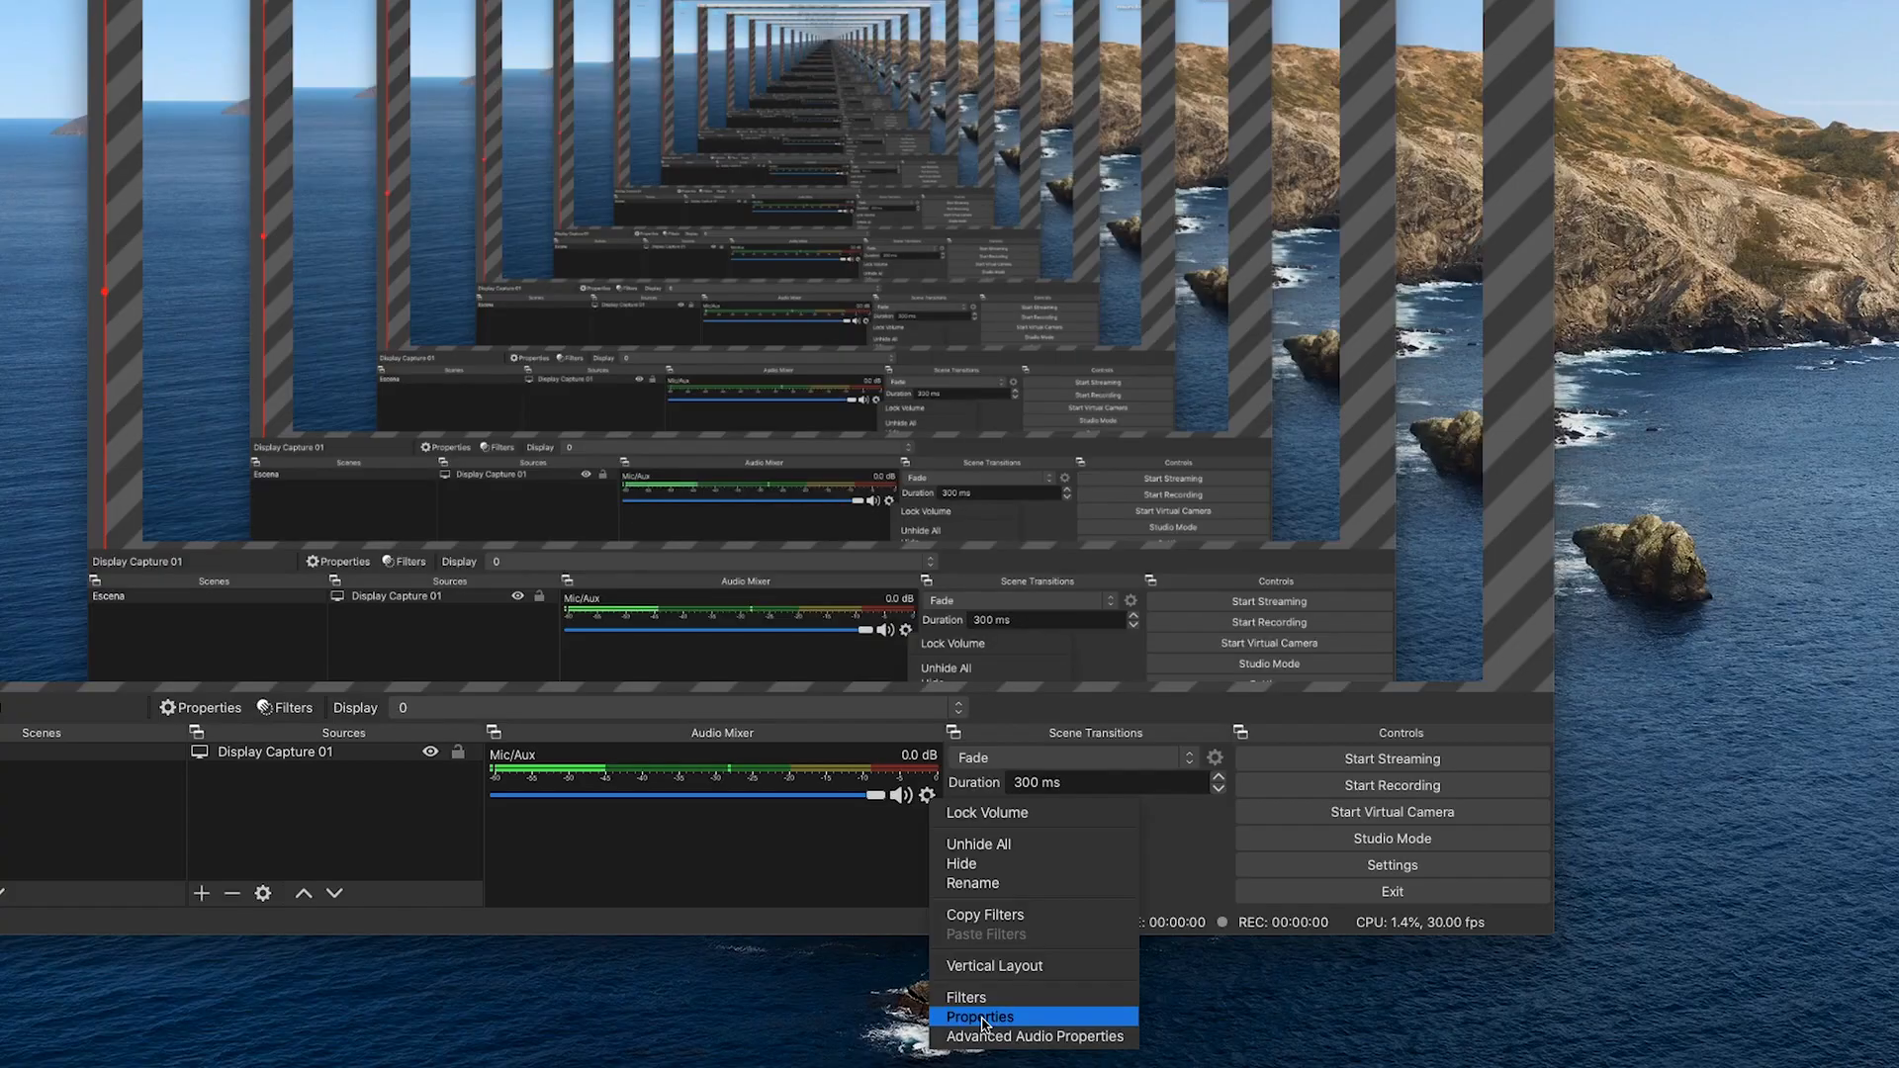
pyautogui.click(992, 999)
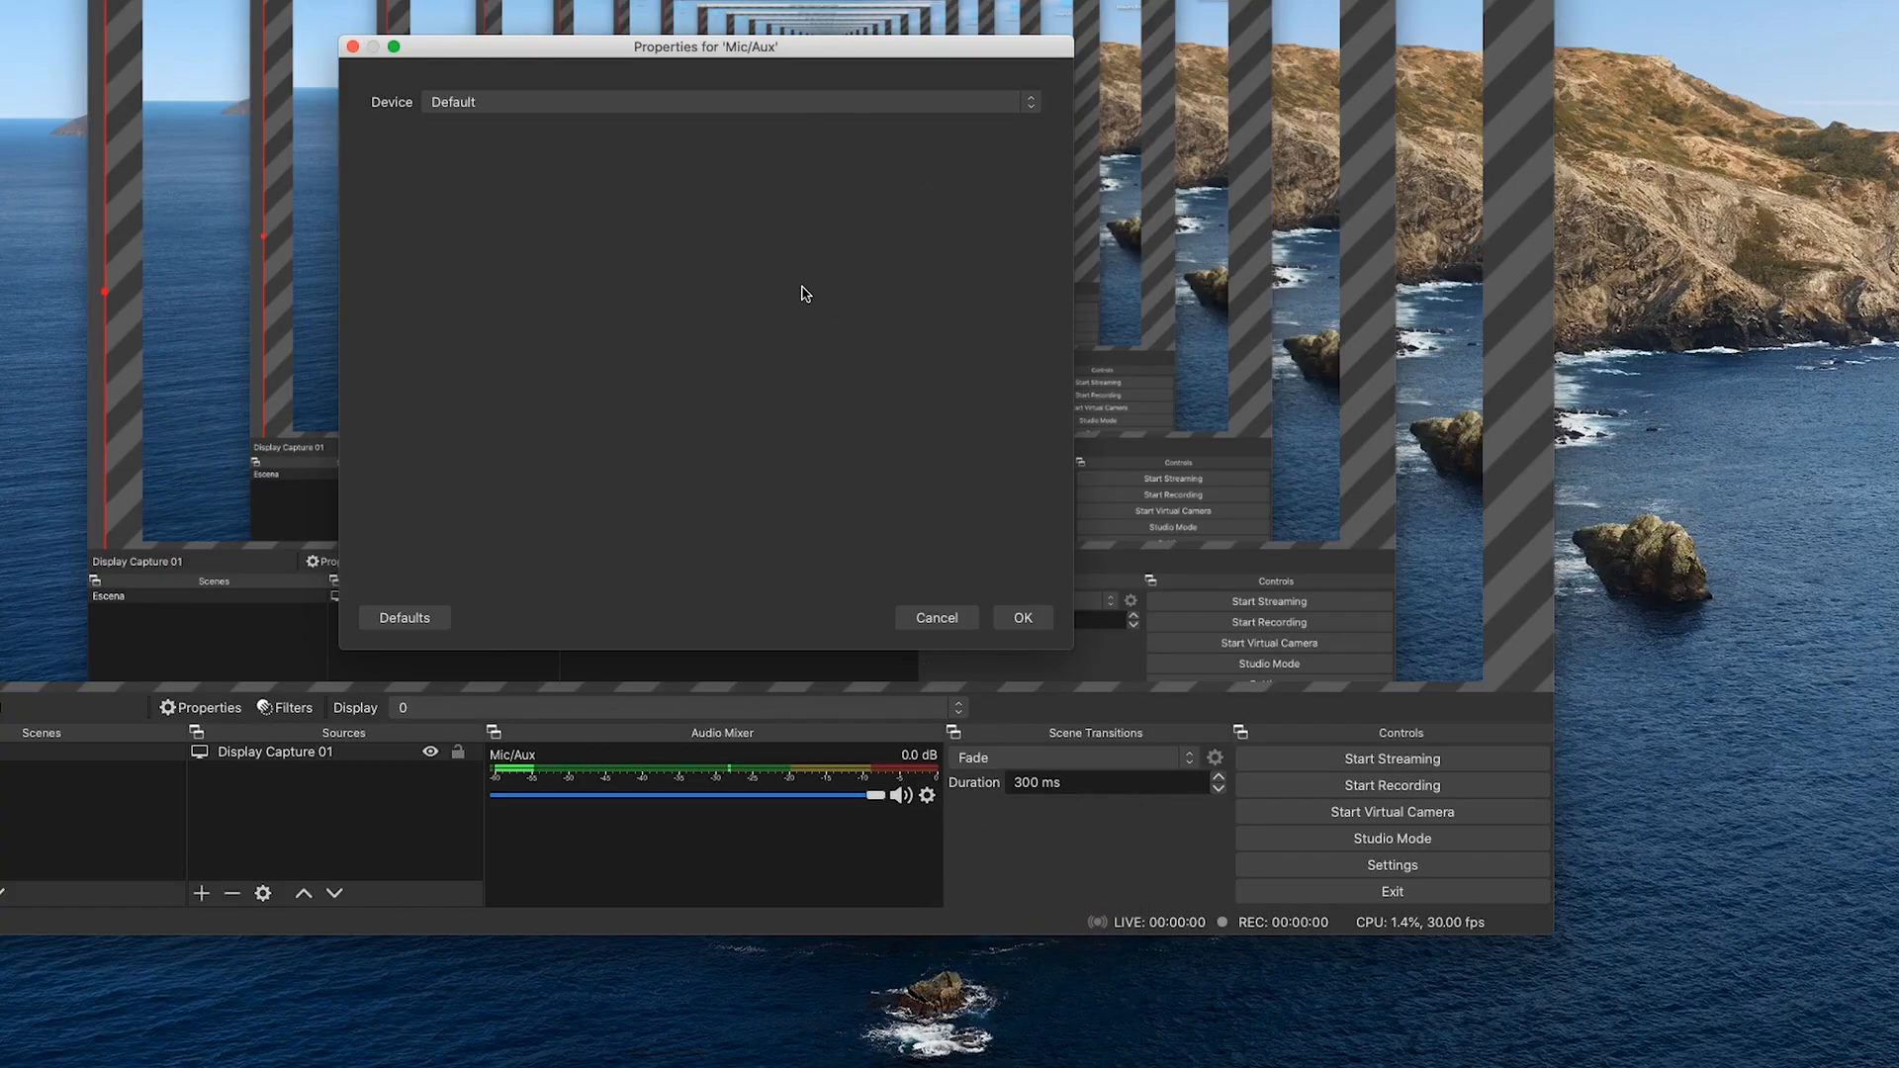
pyautogui.moveTo(832, 47); pyautogui.dragTo(948, 78)
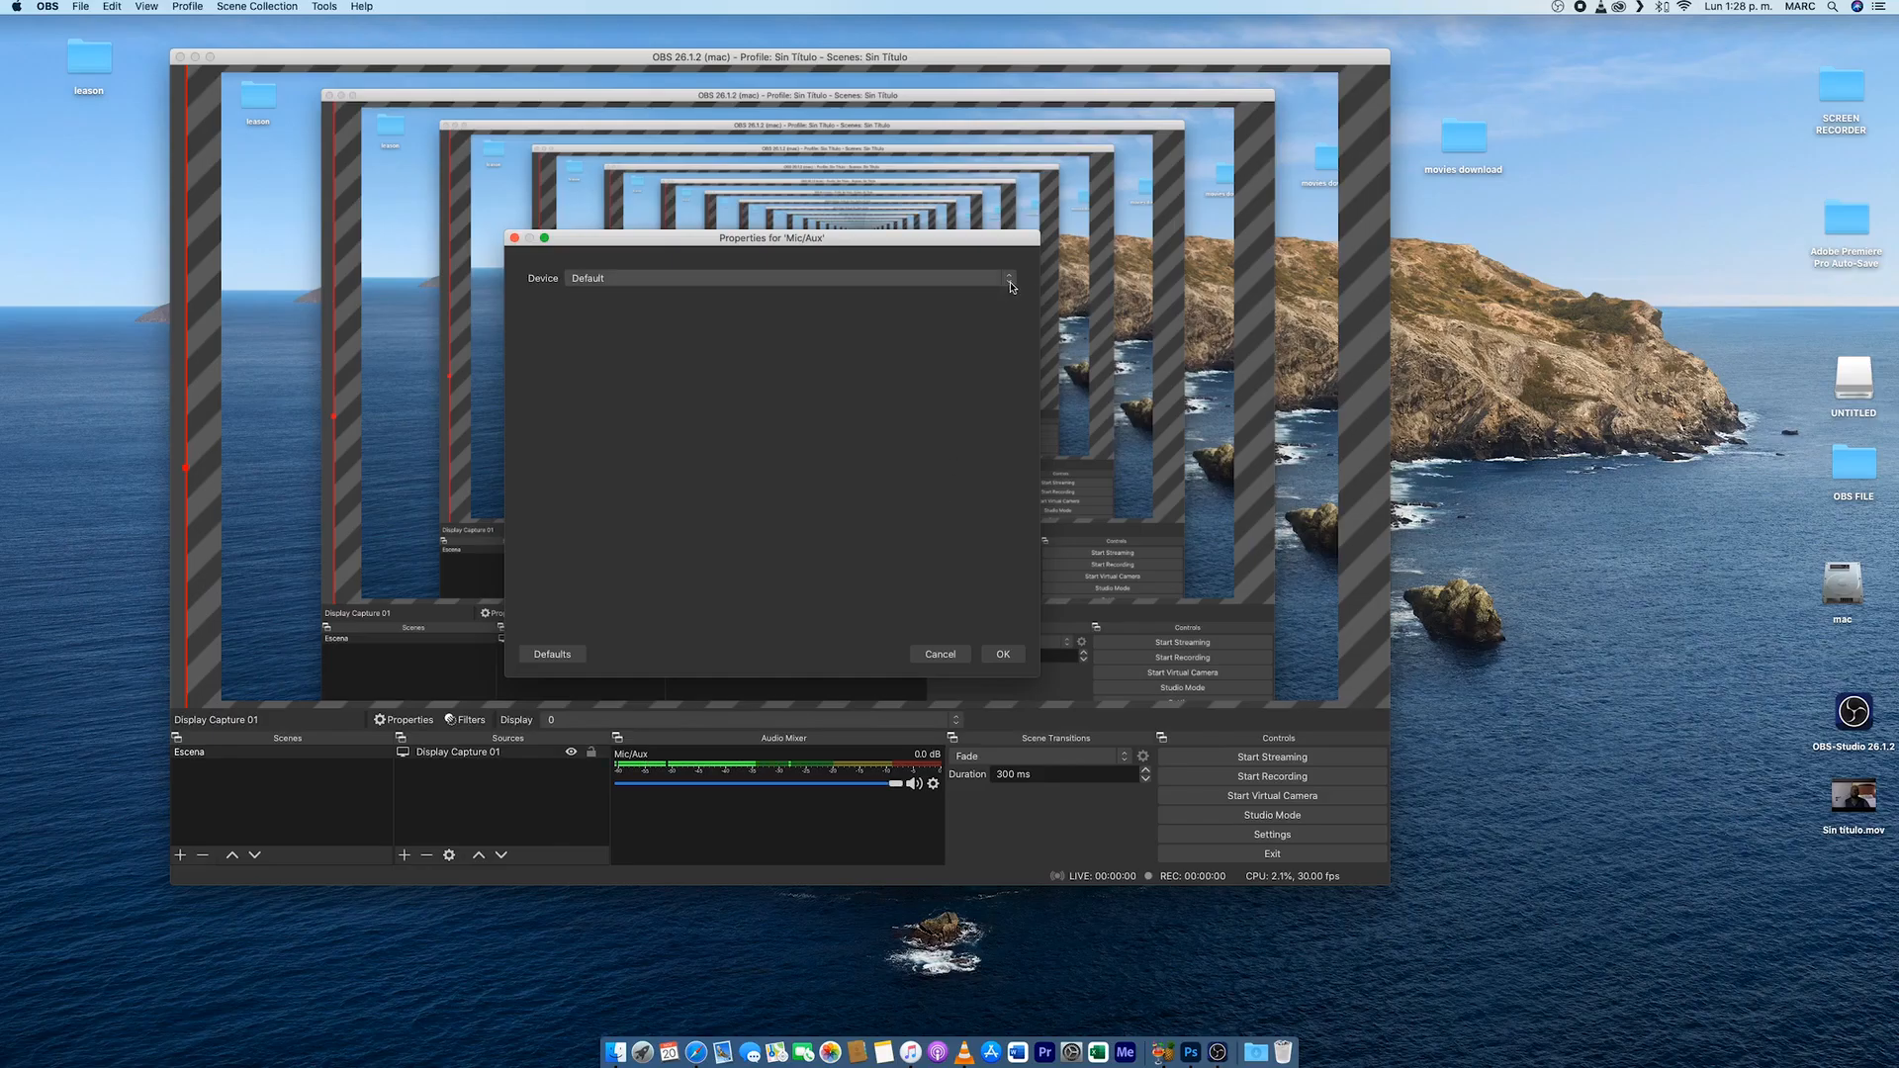
pyautogui.click(1145, 136)
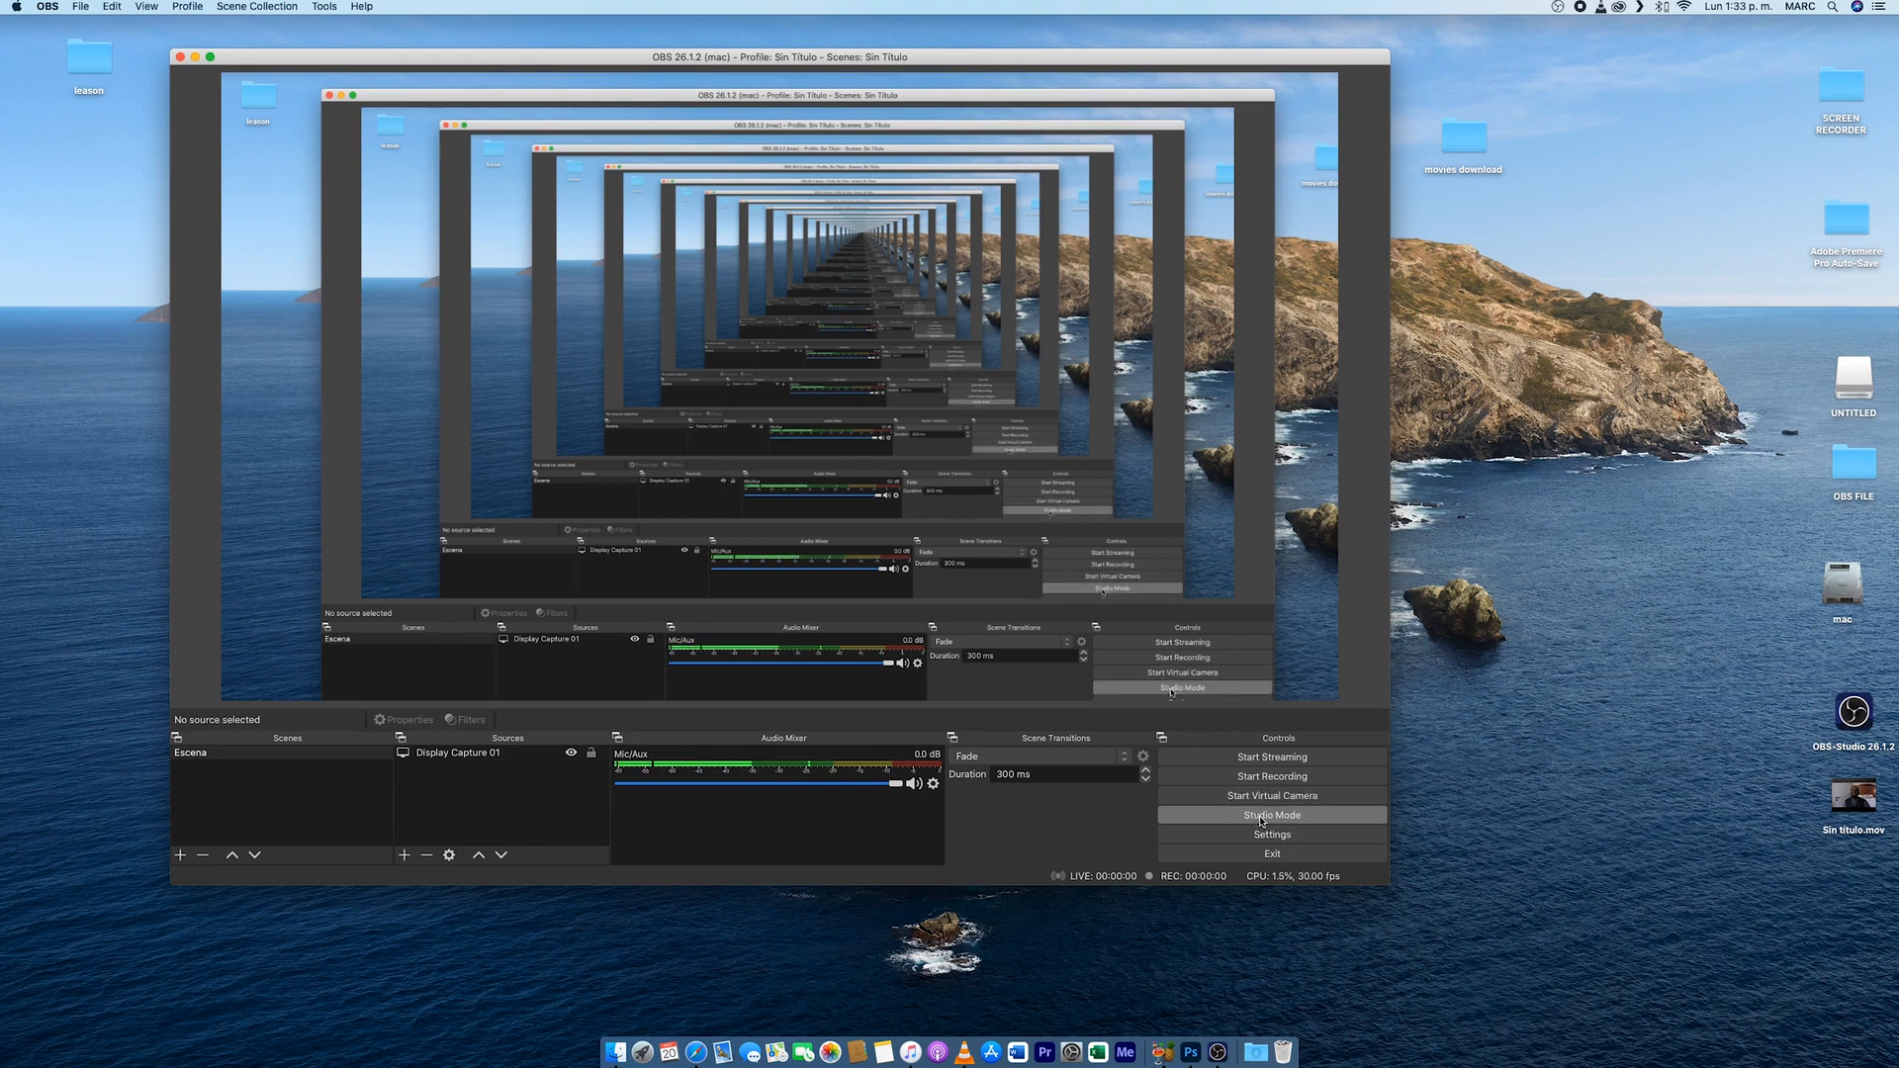
# Try Studio Mode and select the display capture in its preview.
pyautogui.click(1277, 817)
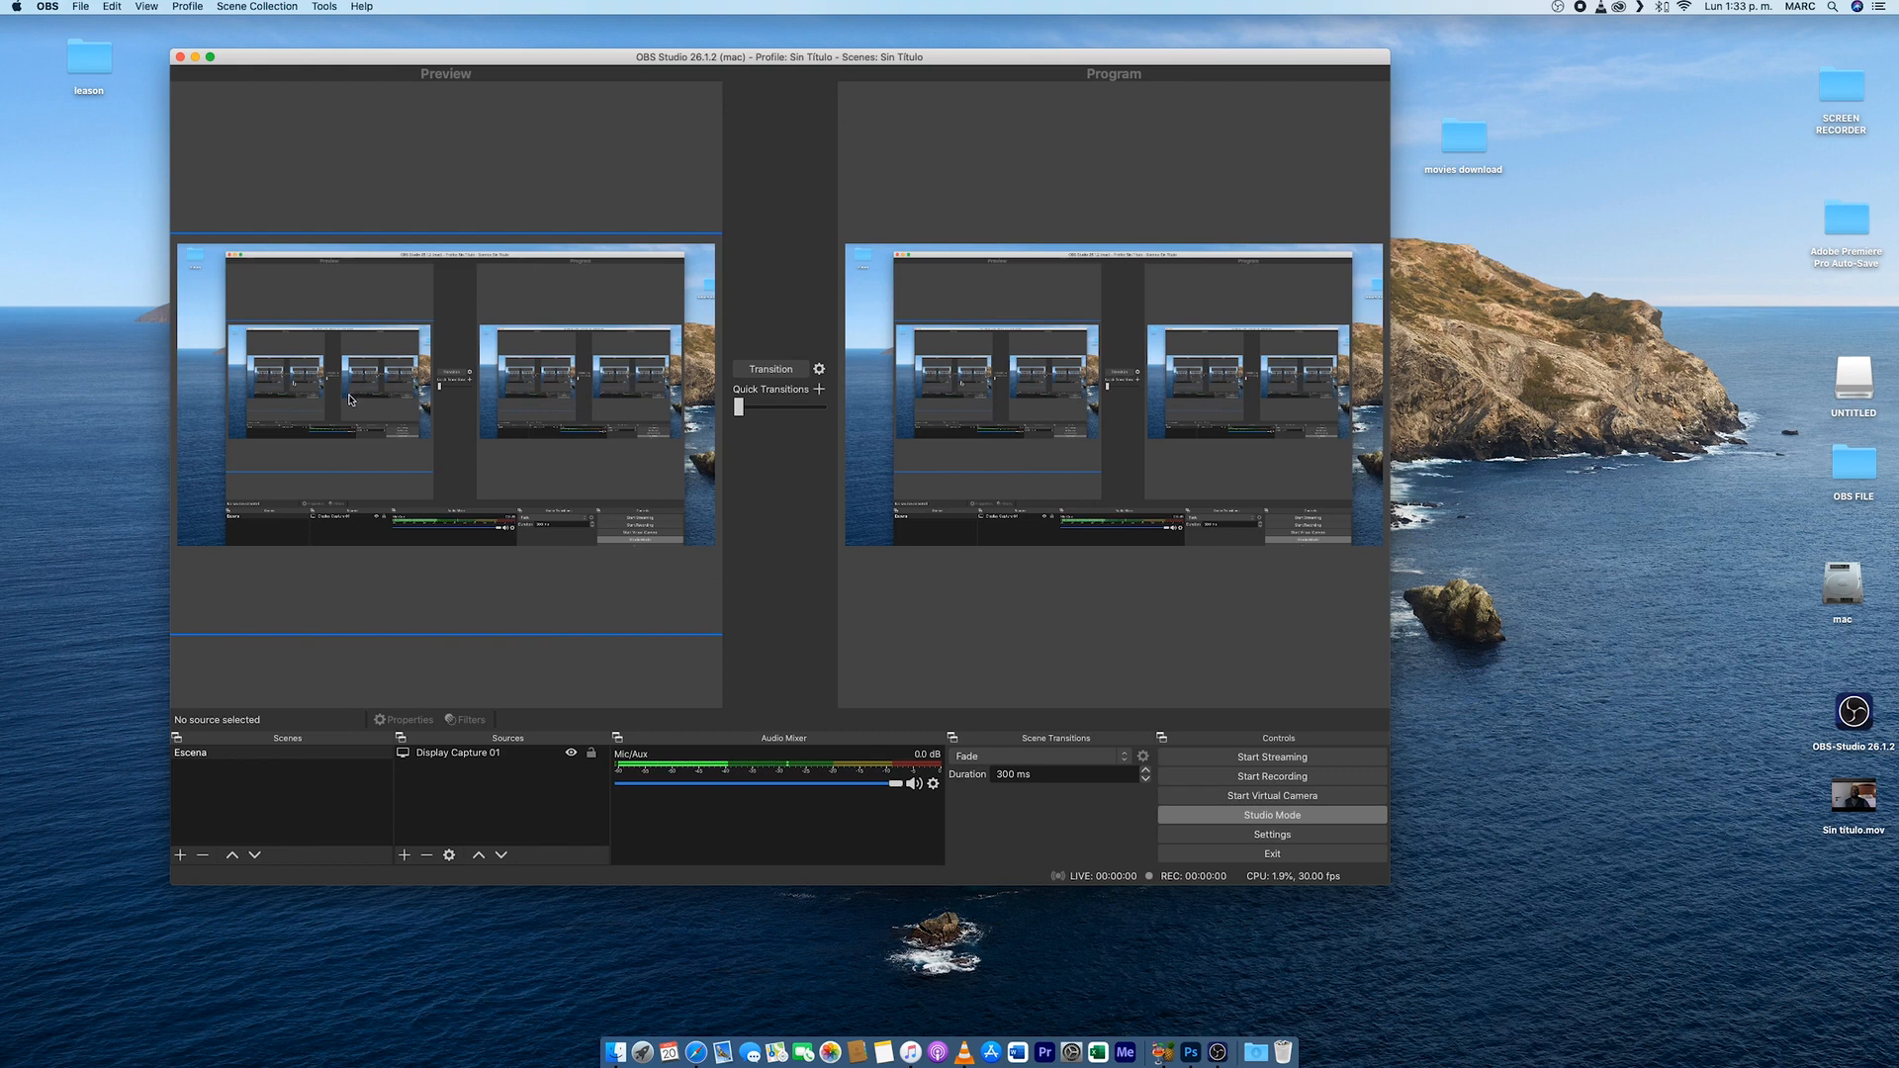
pyautogui.click(391, 420)
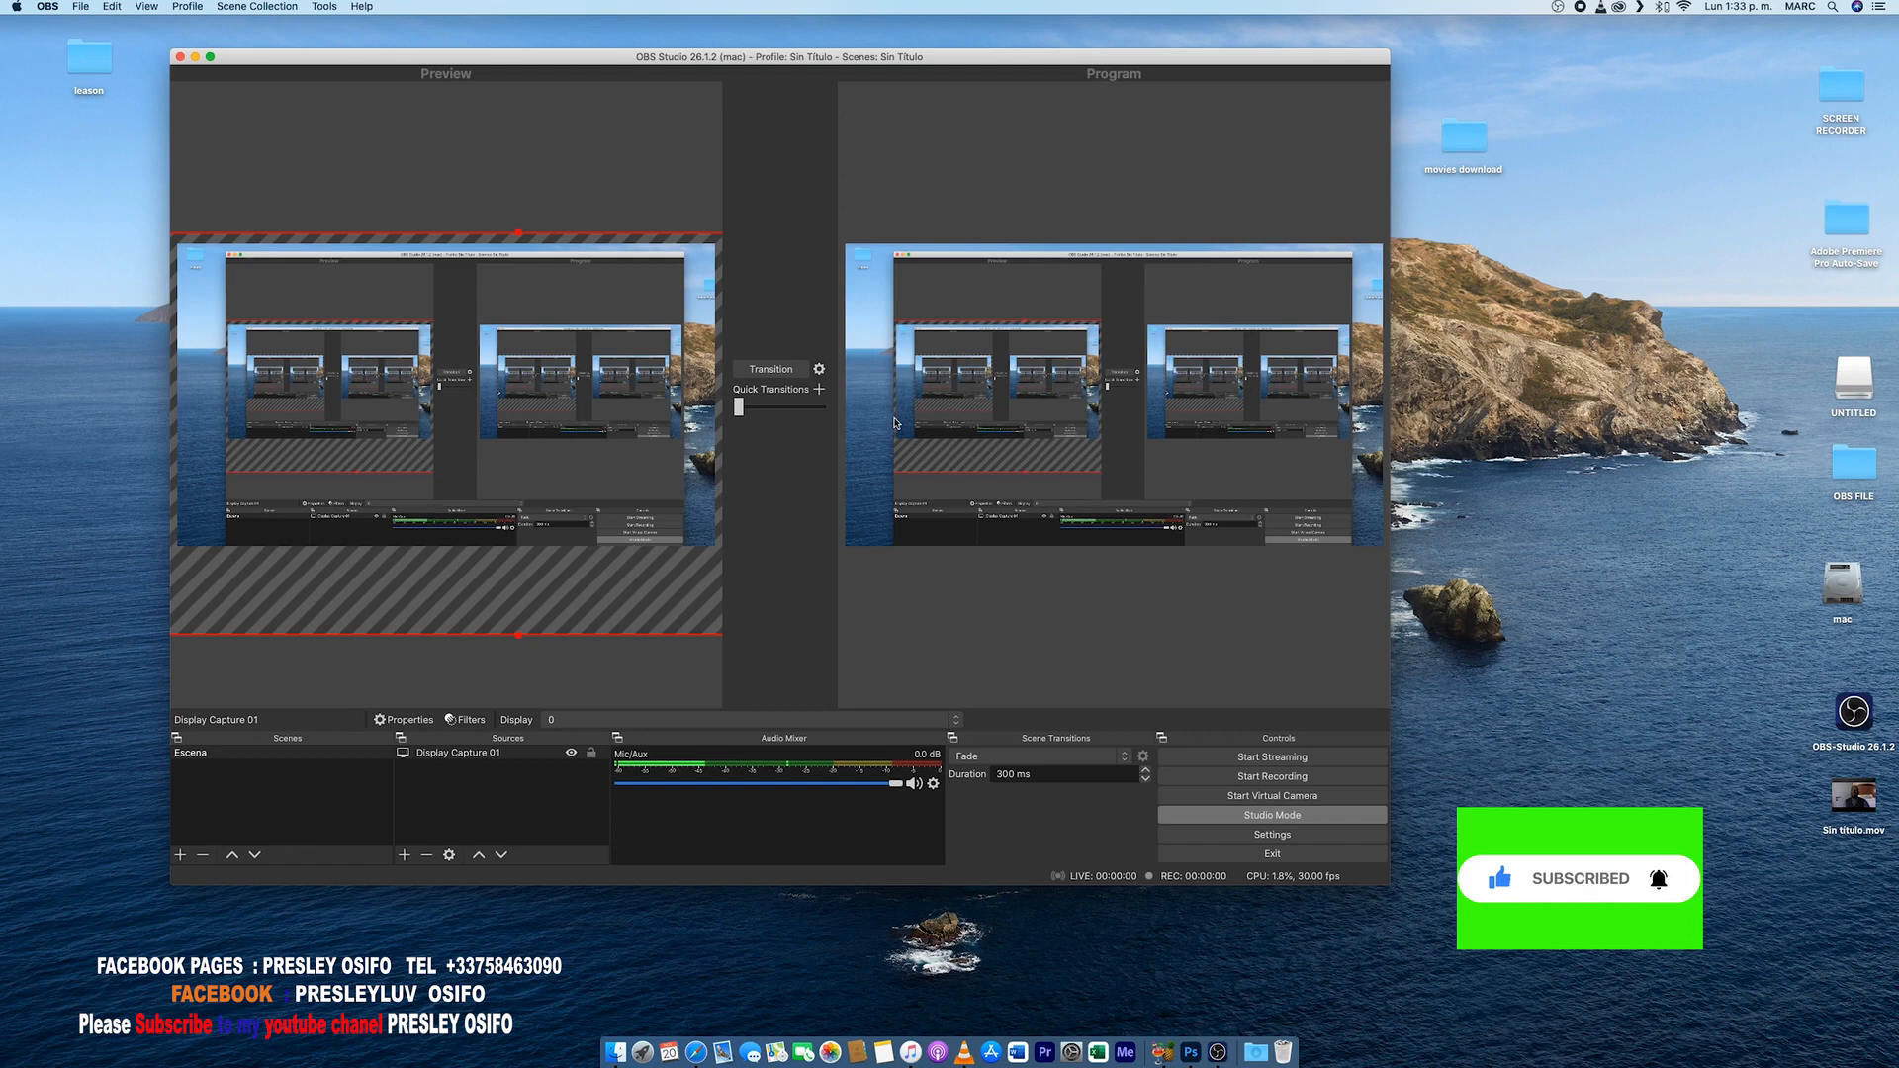
# Open the application settings and preview the Acri theme before setting the interface theme to Dark (Default).
pyautogui.click(1281, 836)
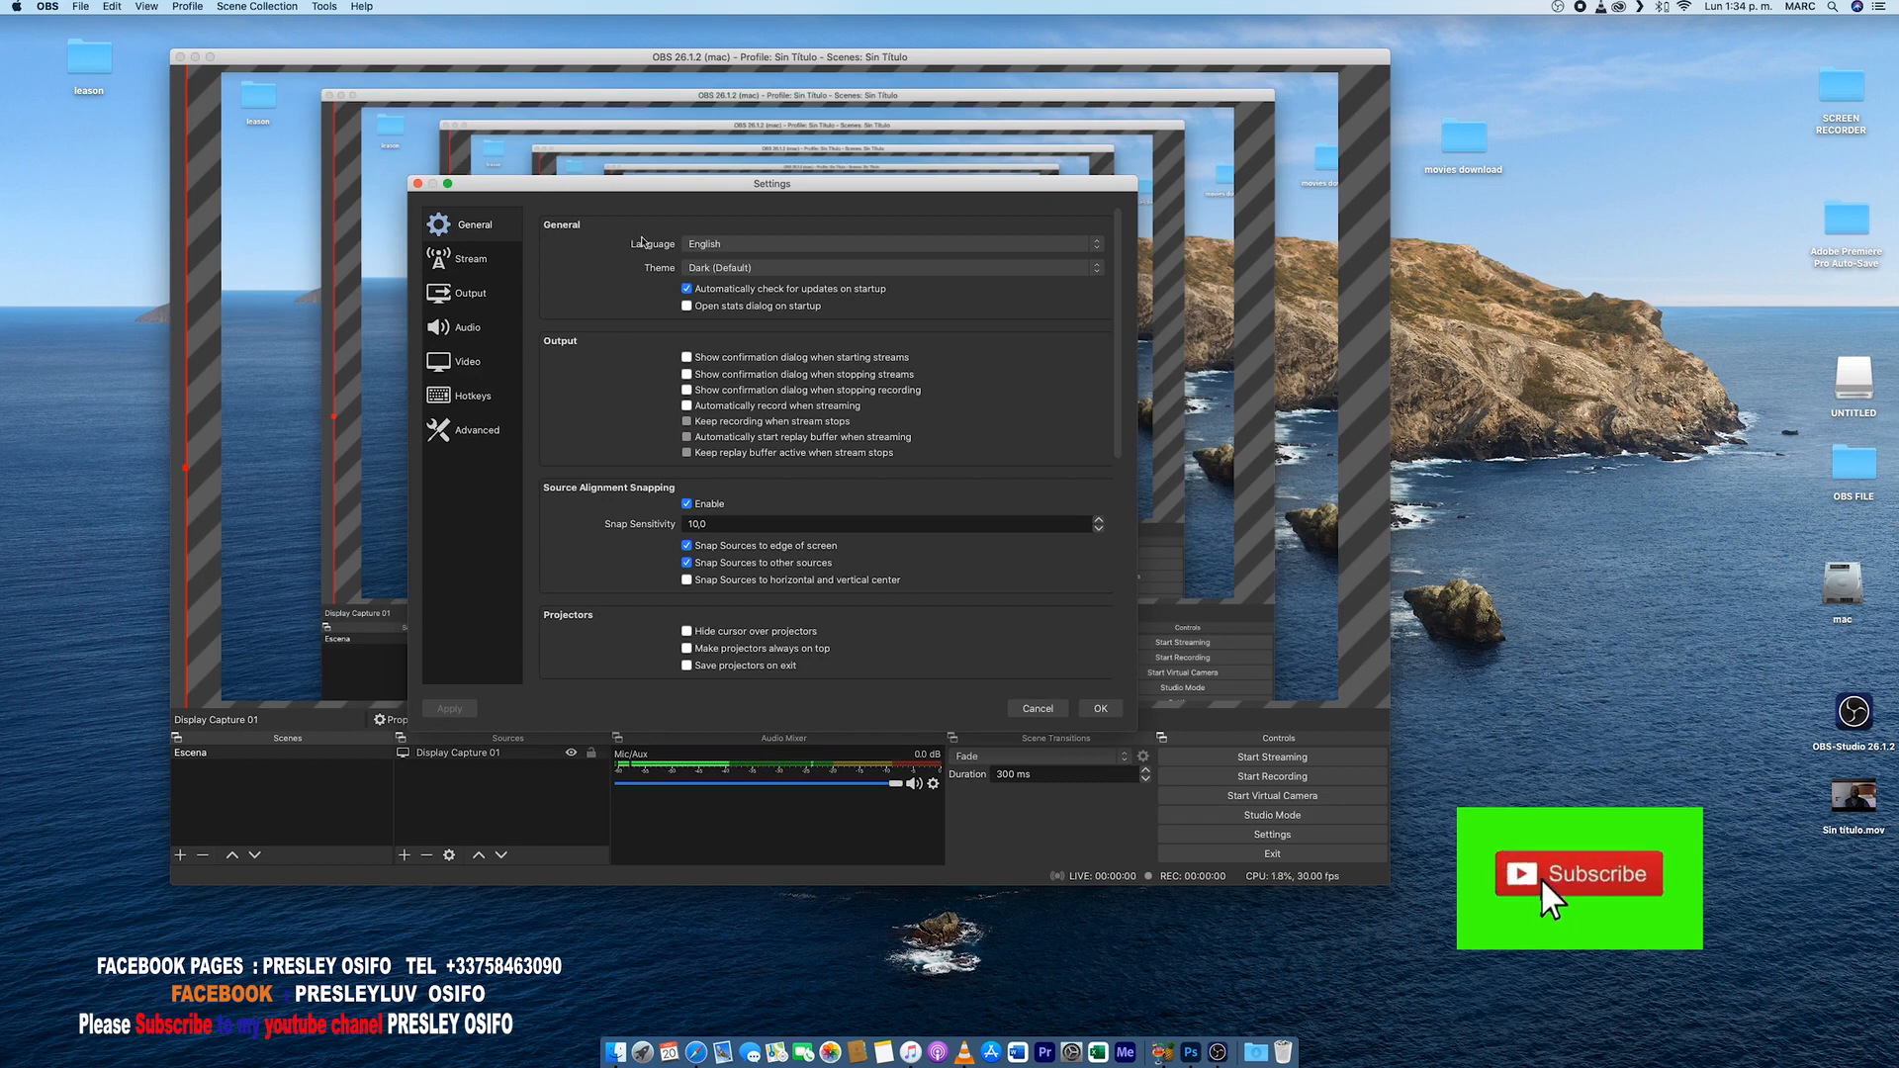
pyautogui.click(716, 246)
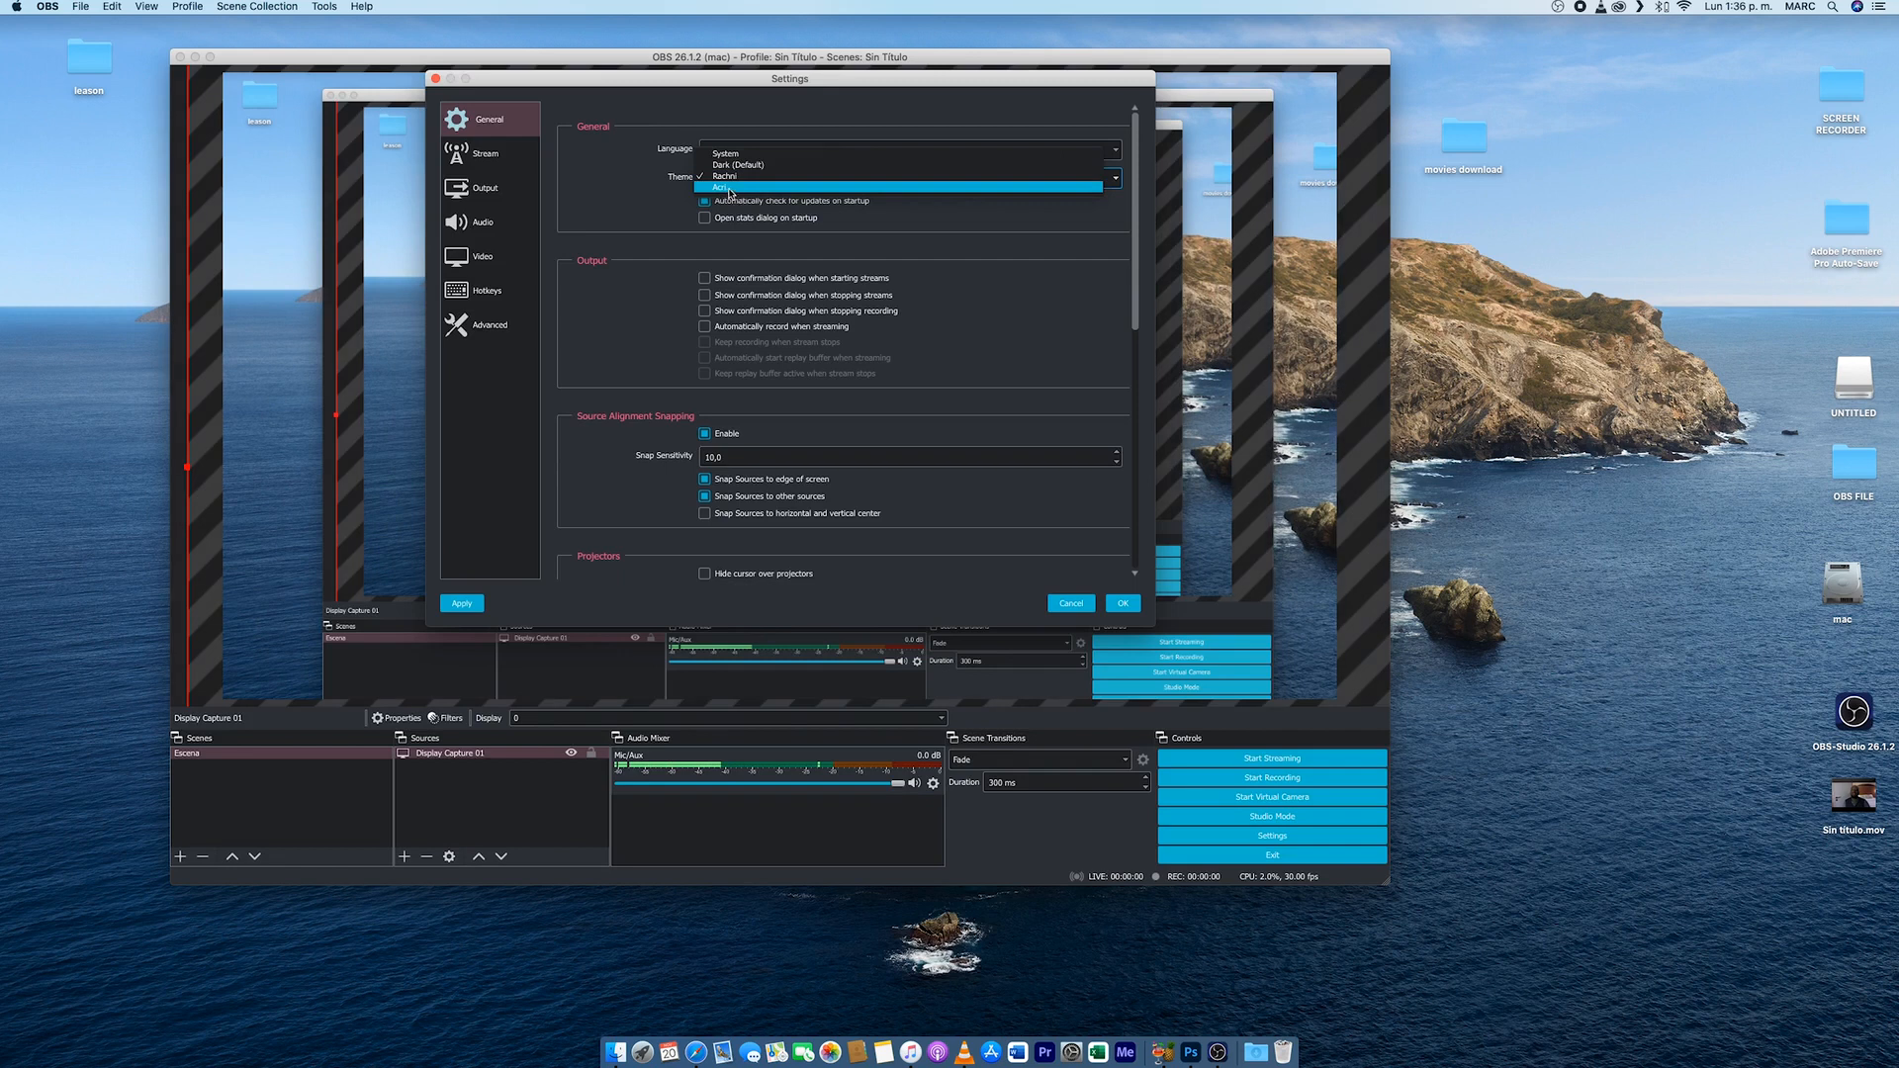
pyautogui.click(729, 188)
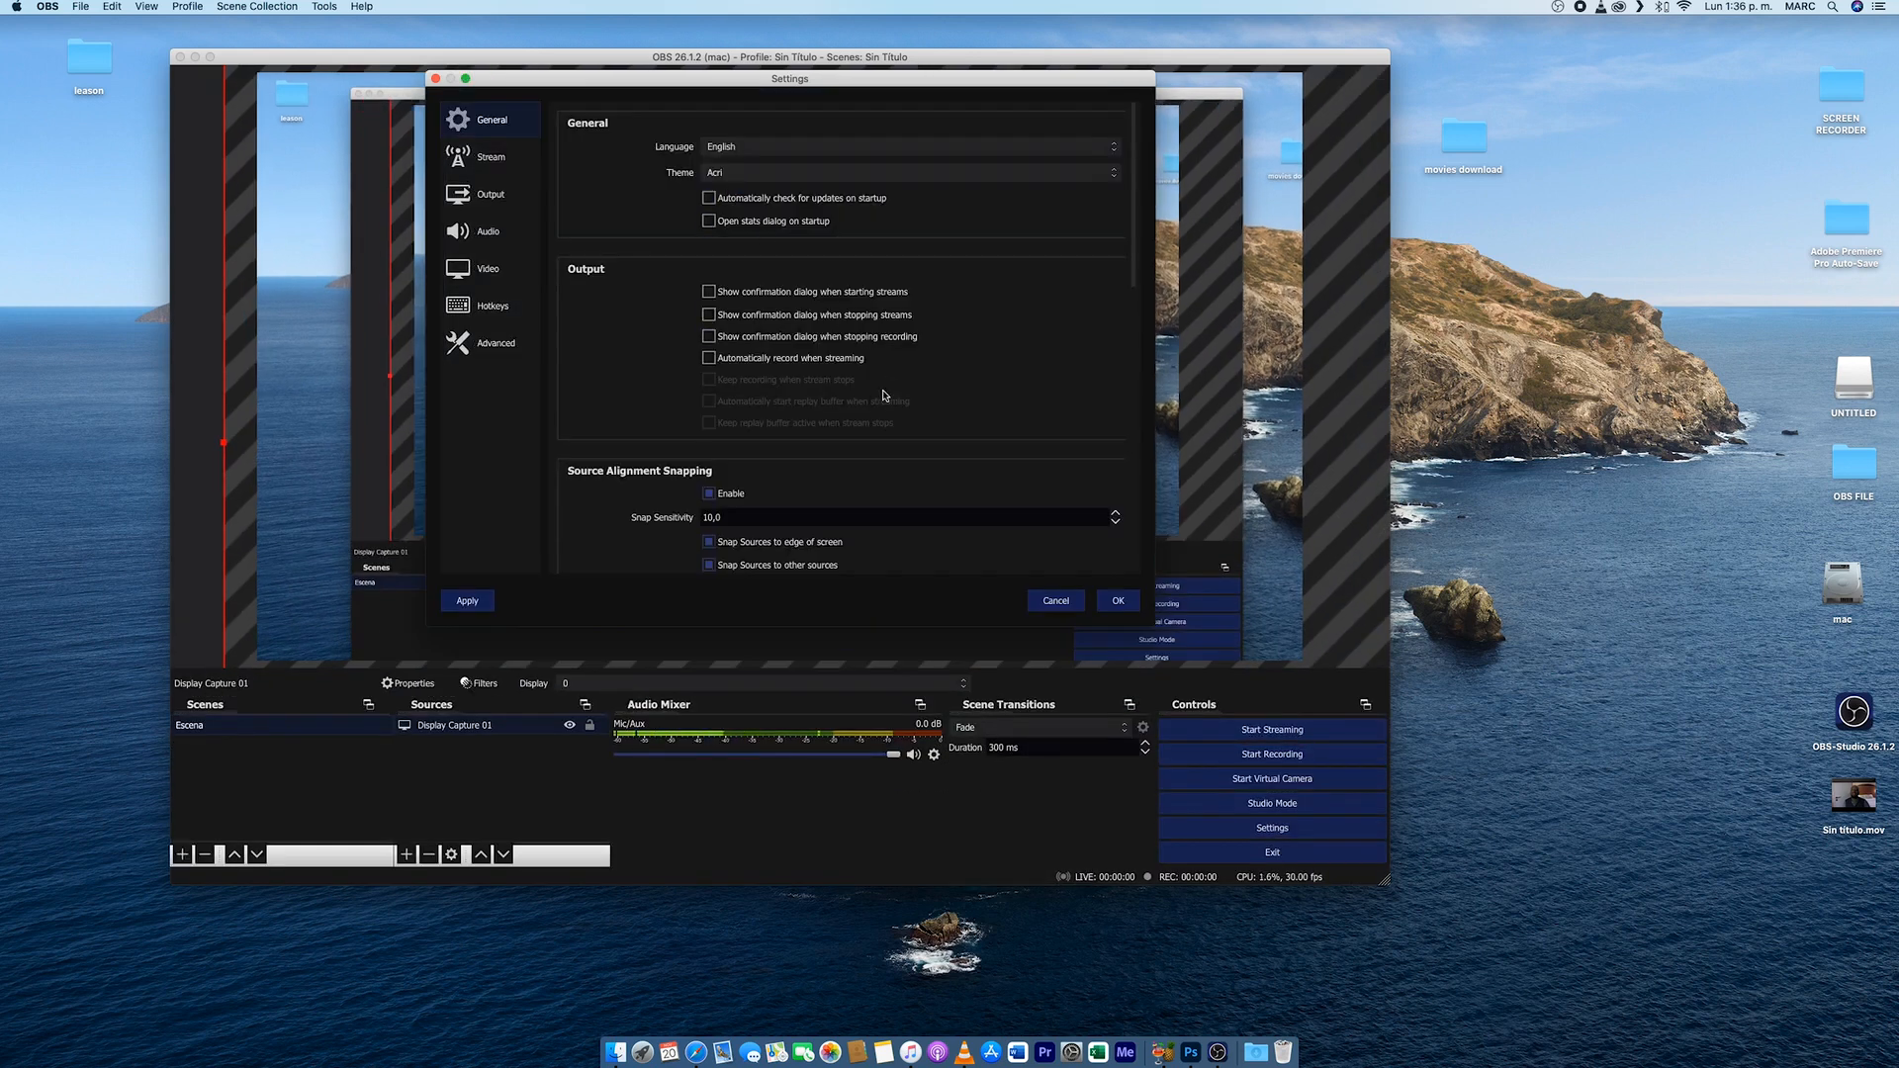
pyautogui.click(729, 174)
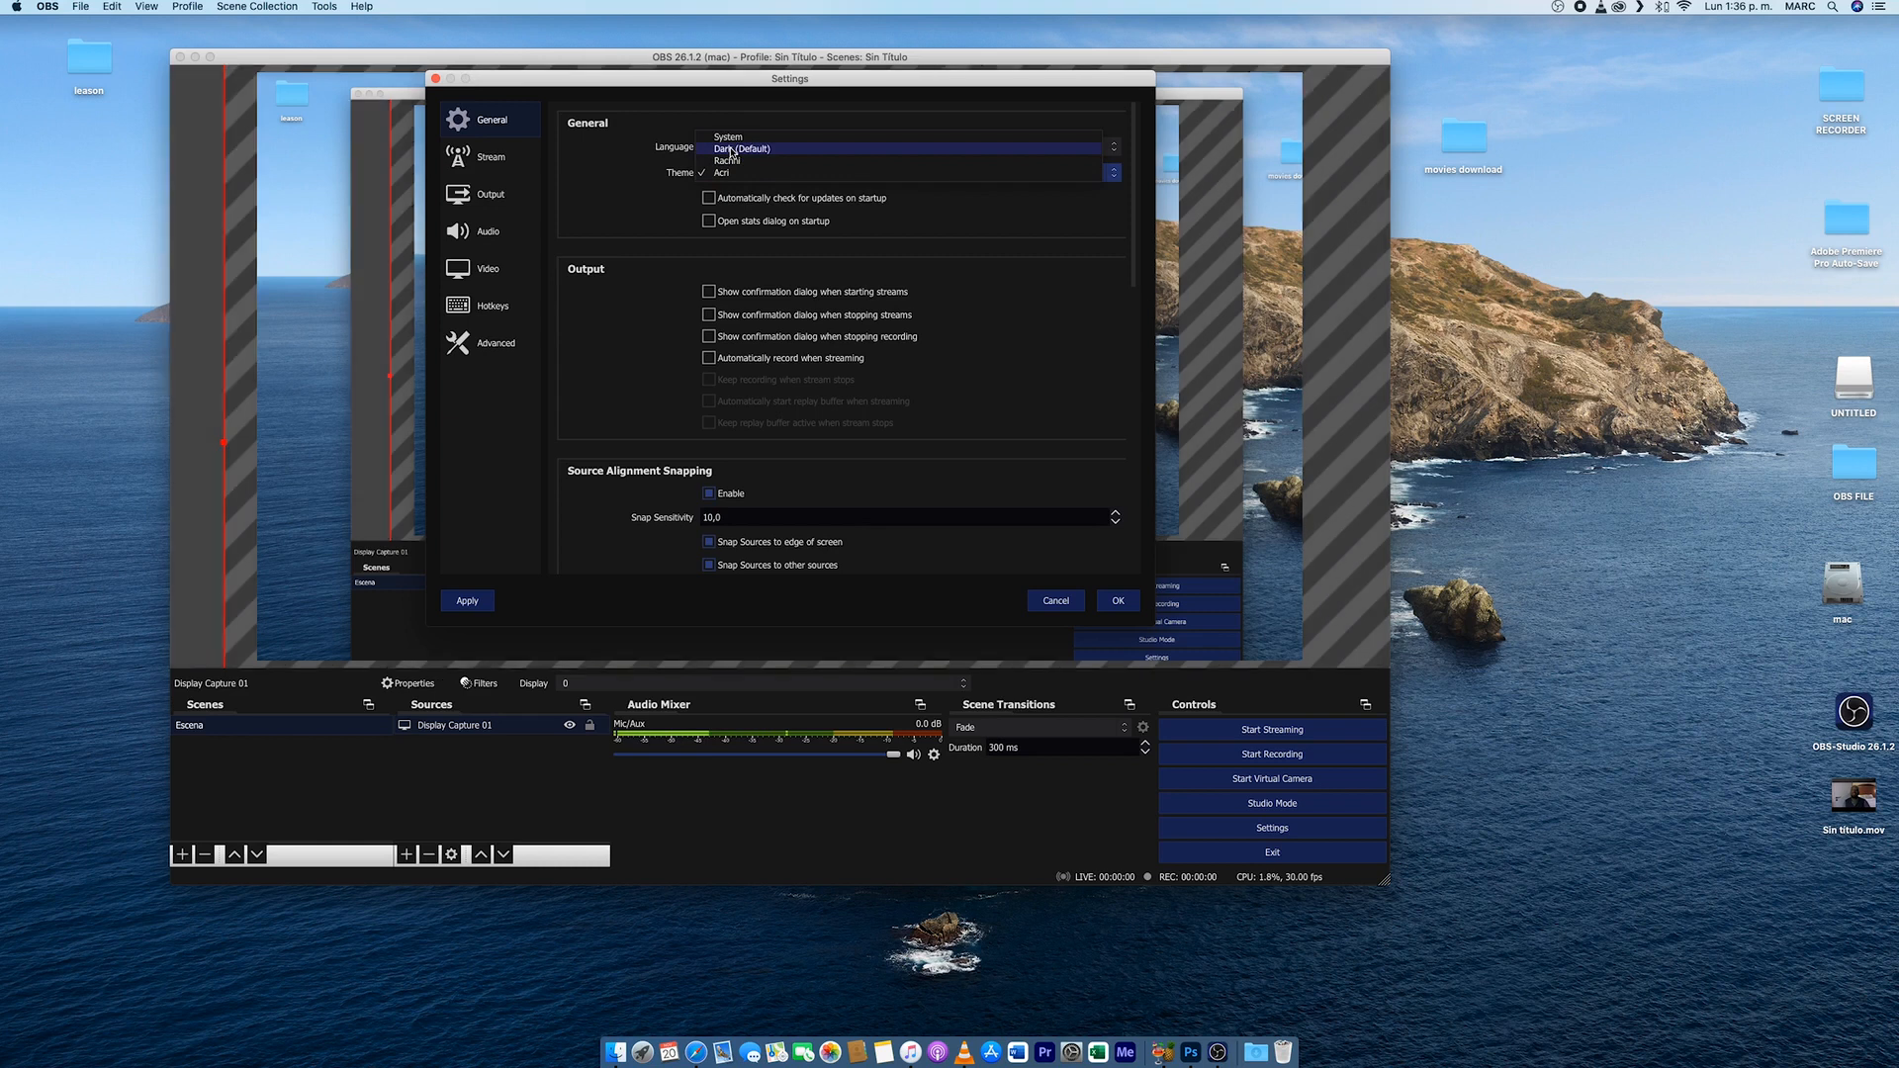
pyautogui.click(731, 150)
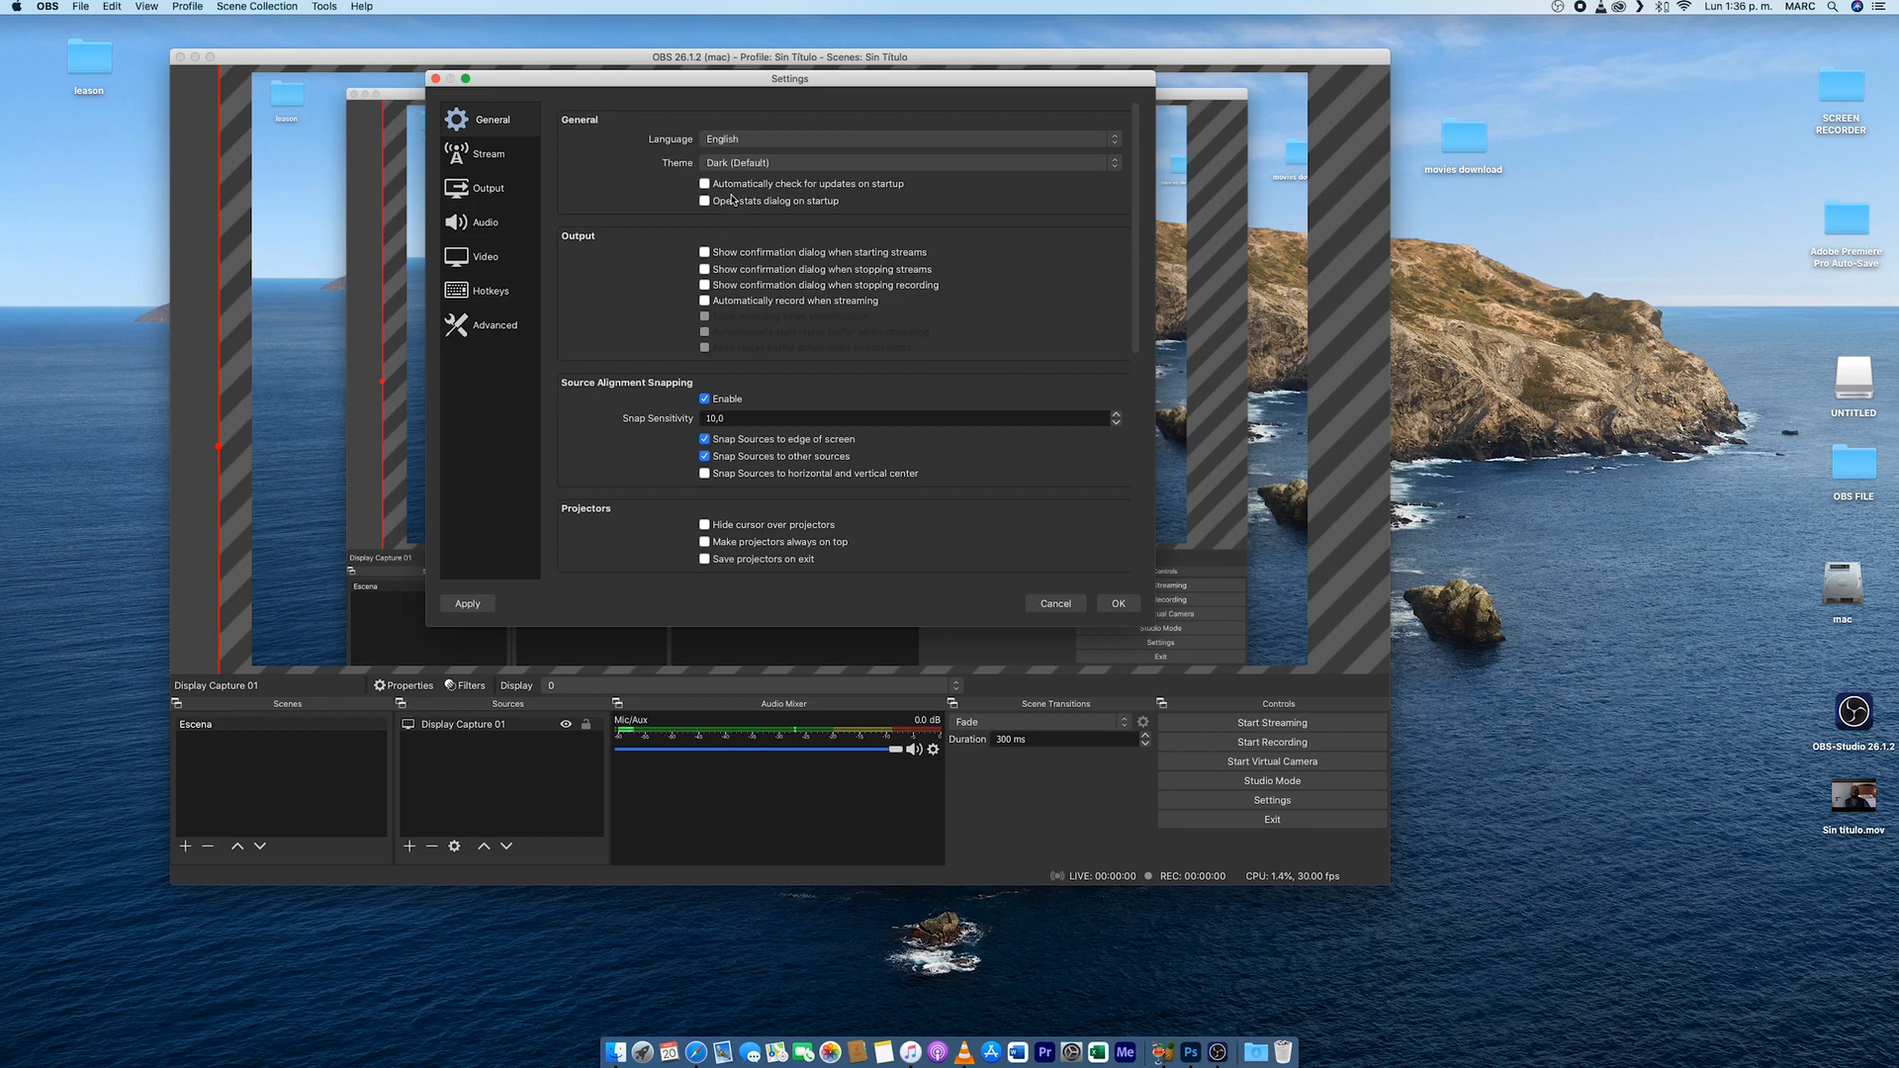
# Try enabling automatic recording when streaming and turn the option off again.
pyautogui.click(704, 301)
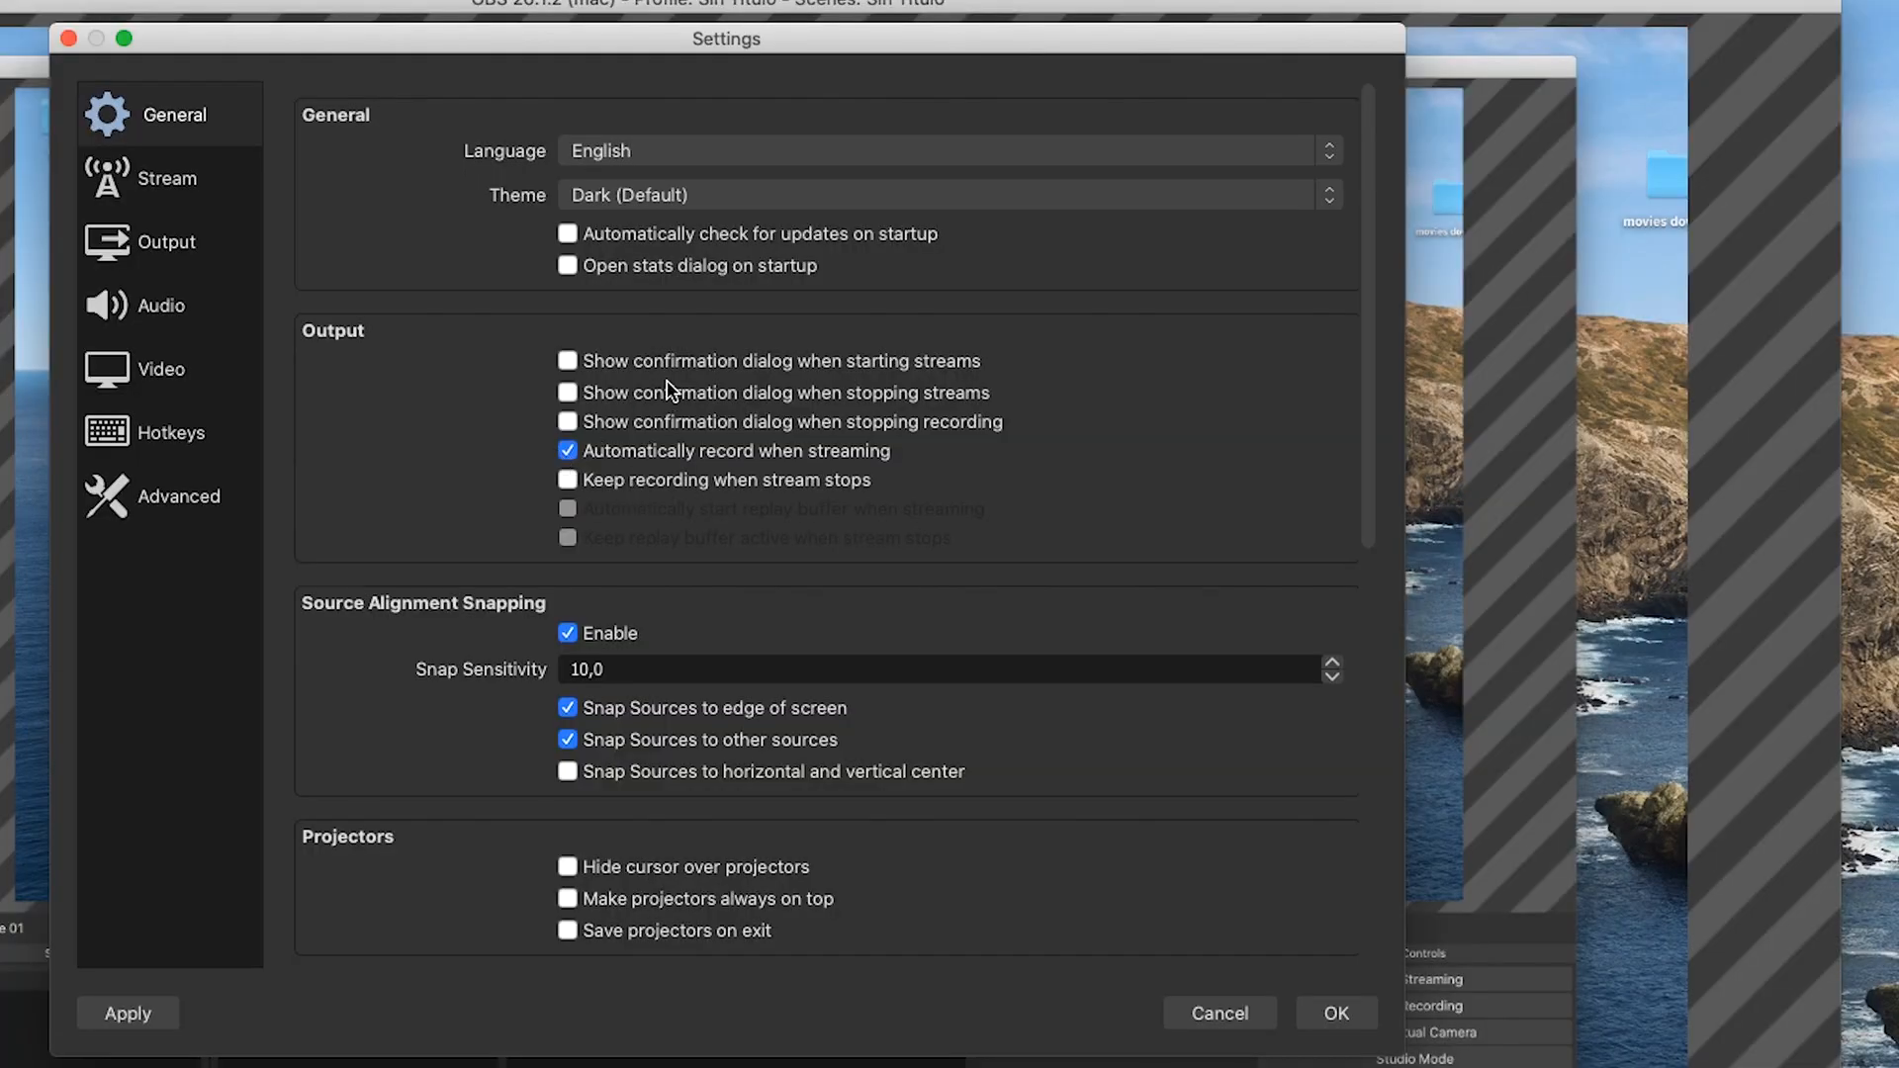
pyautogui.click(568, 450)
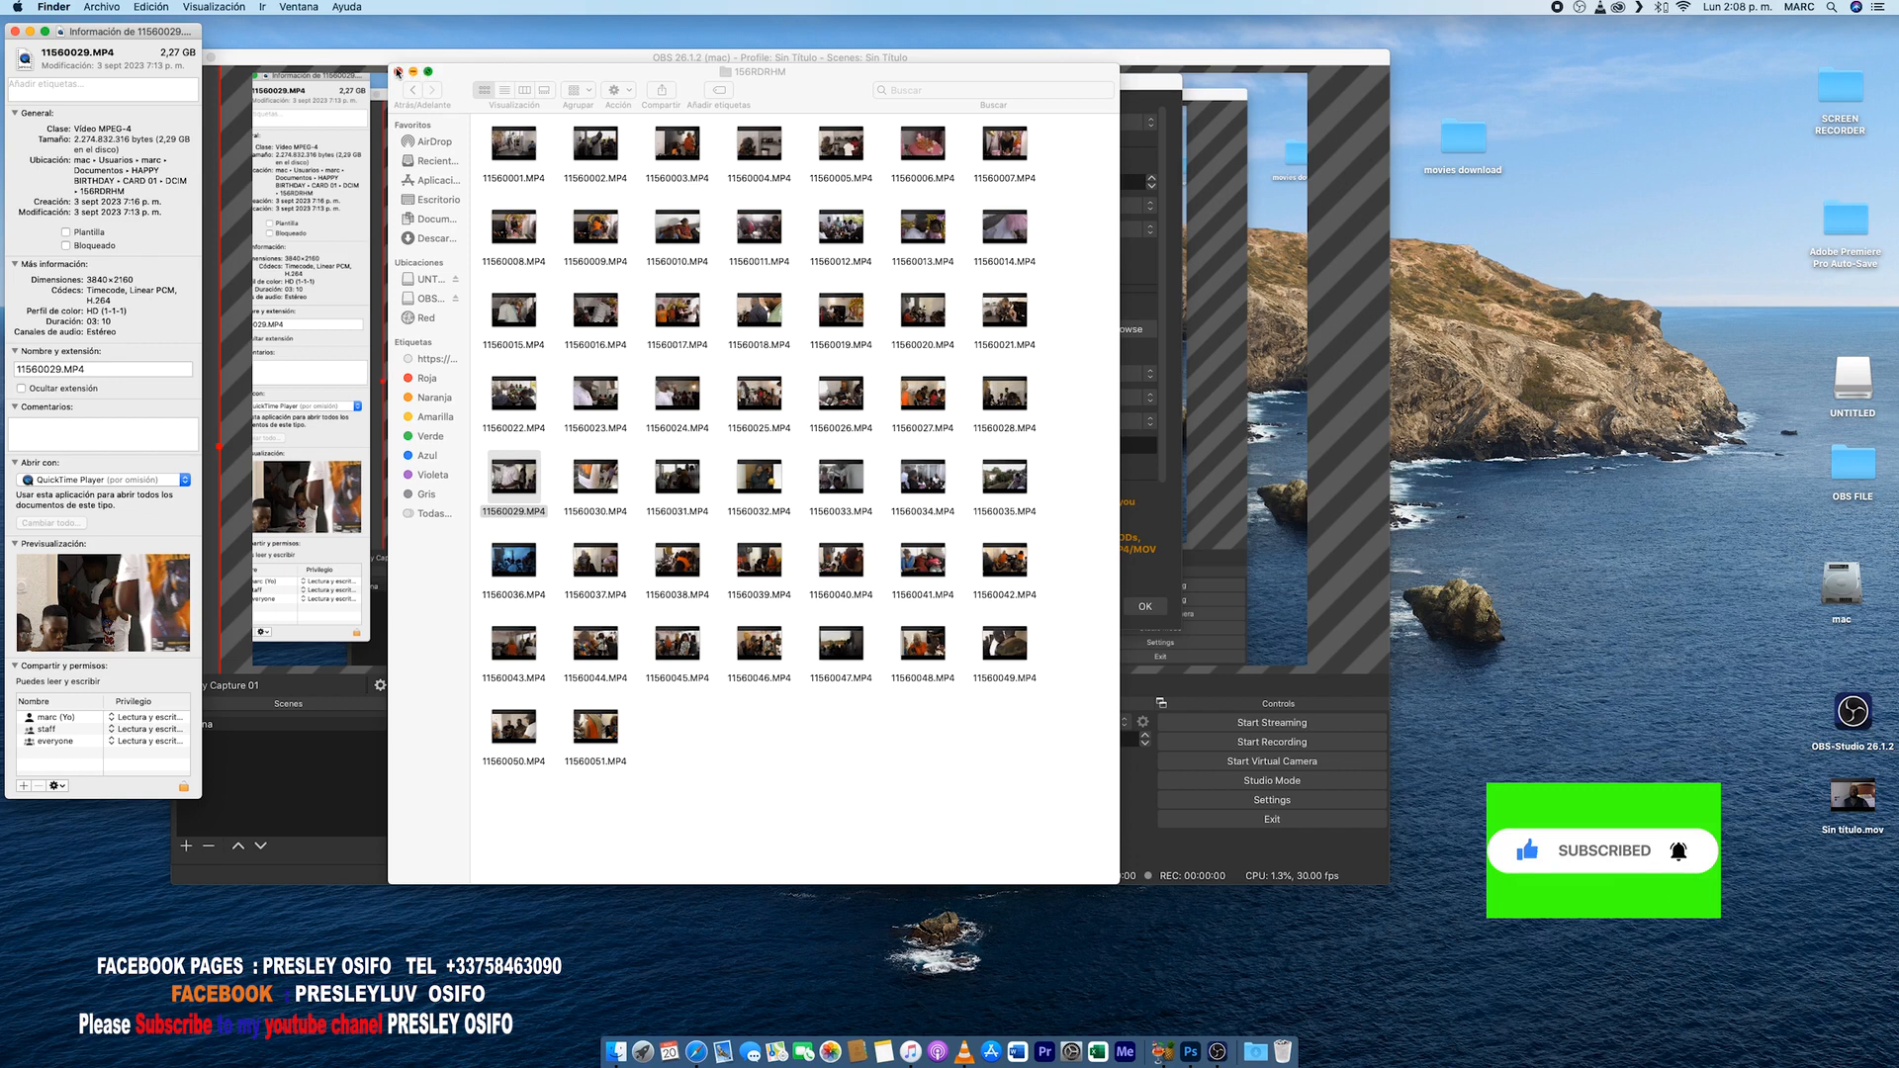
# Close the Finder window that lists the MP4 clips.
pyautogui.click(400, 72)
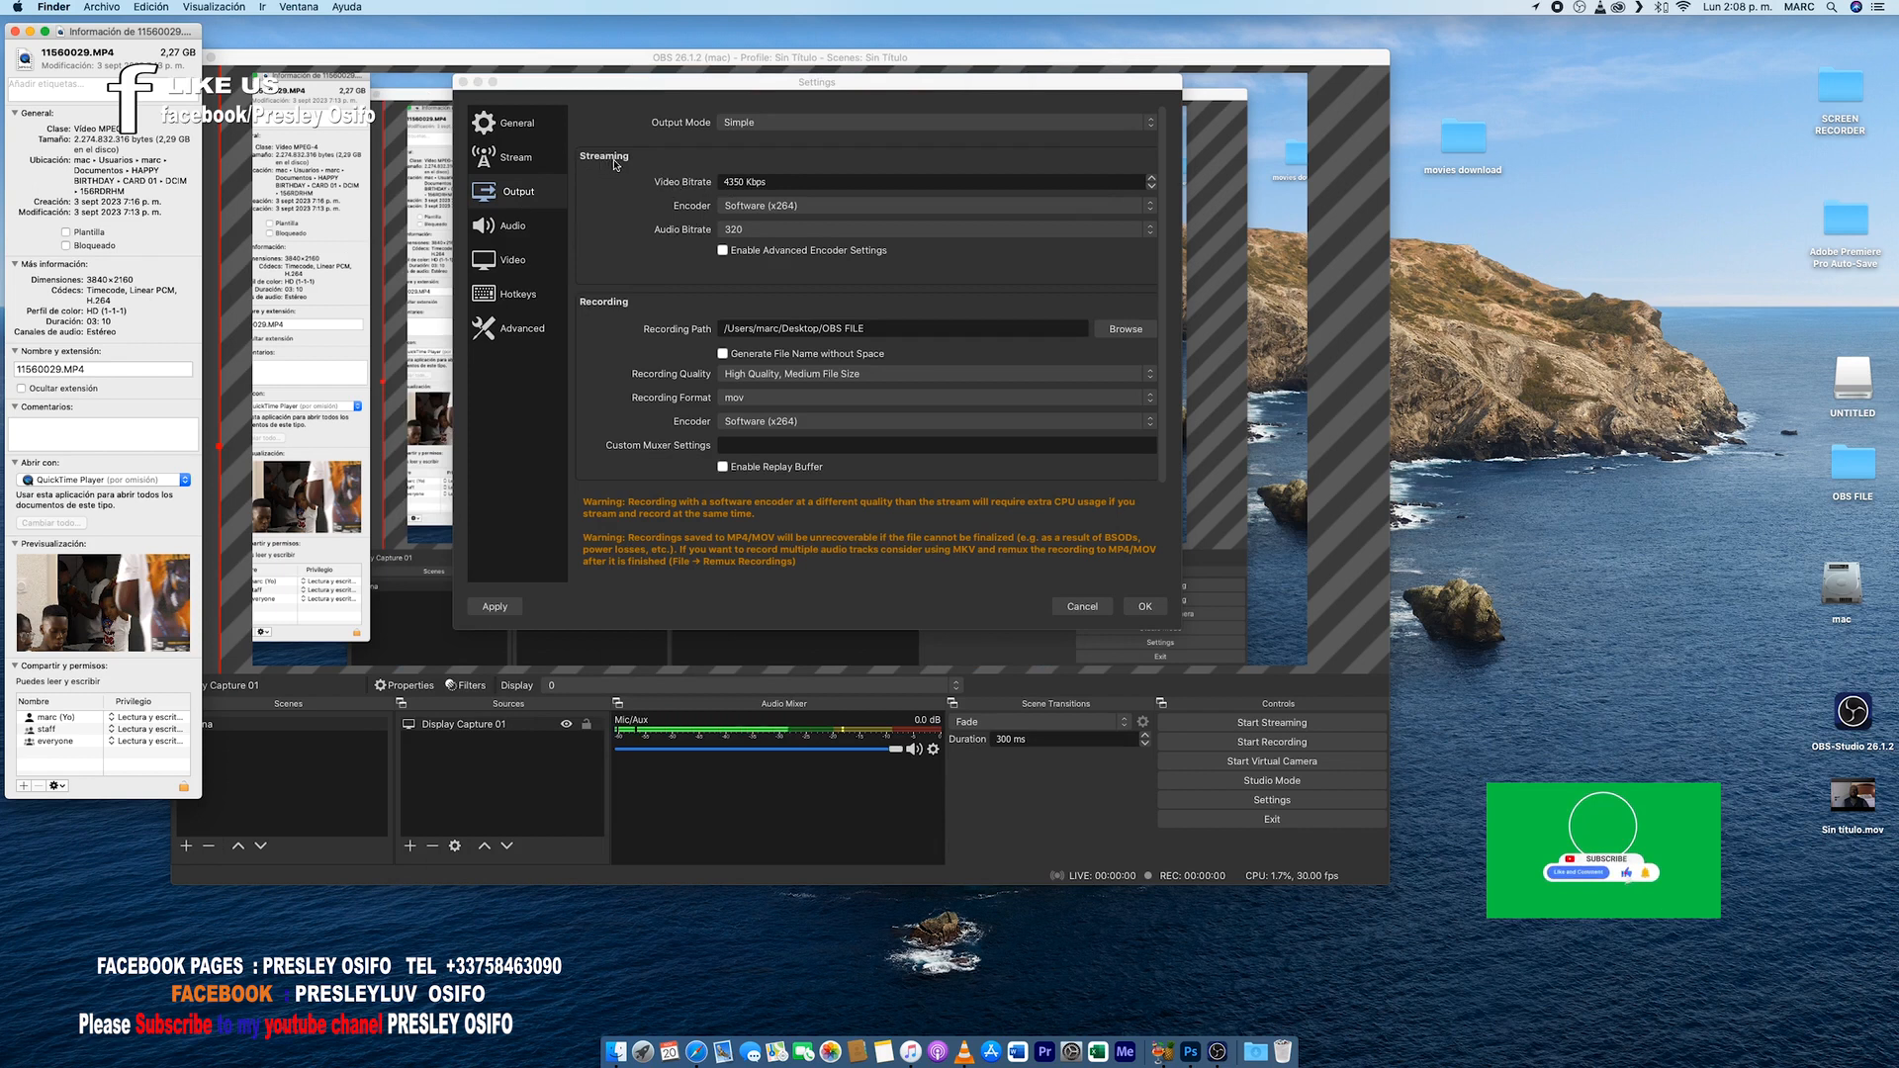
# Try streaming video bitrates of 3840 and 1080 Kbps in the output settings.
pyautogui.doubleClick(742, 183)
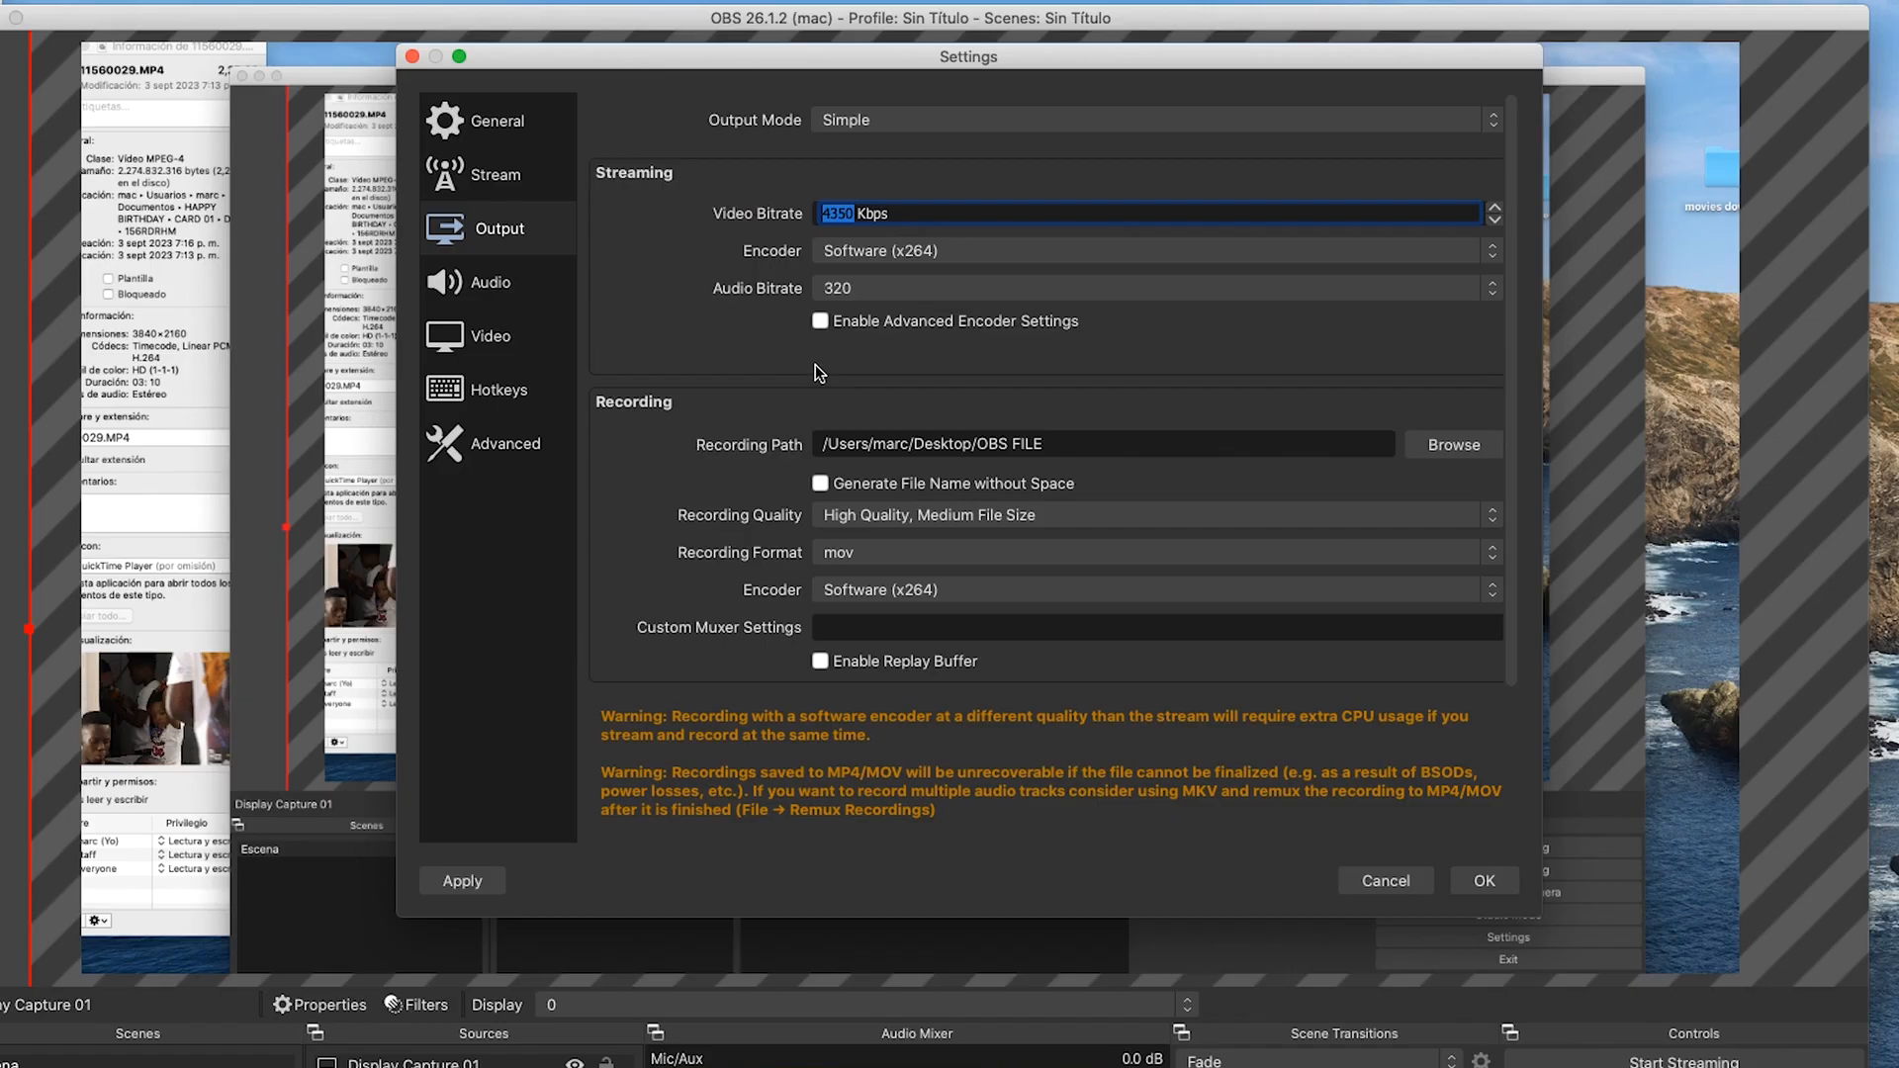
pyautogui.write('3840')
pyautogui.press('BackSpace')
pyautogui.press('BackSpace')
pyautogui.press('BackSpace')
pyautogui.press('BackSpace')
pyautogui.write('10')
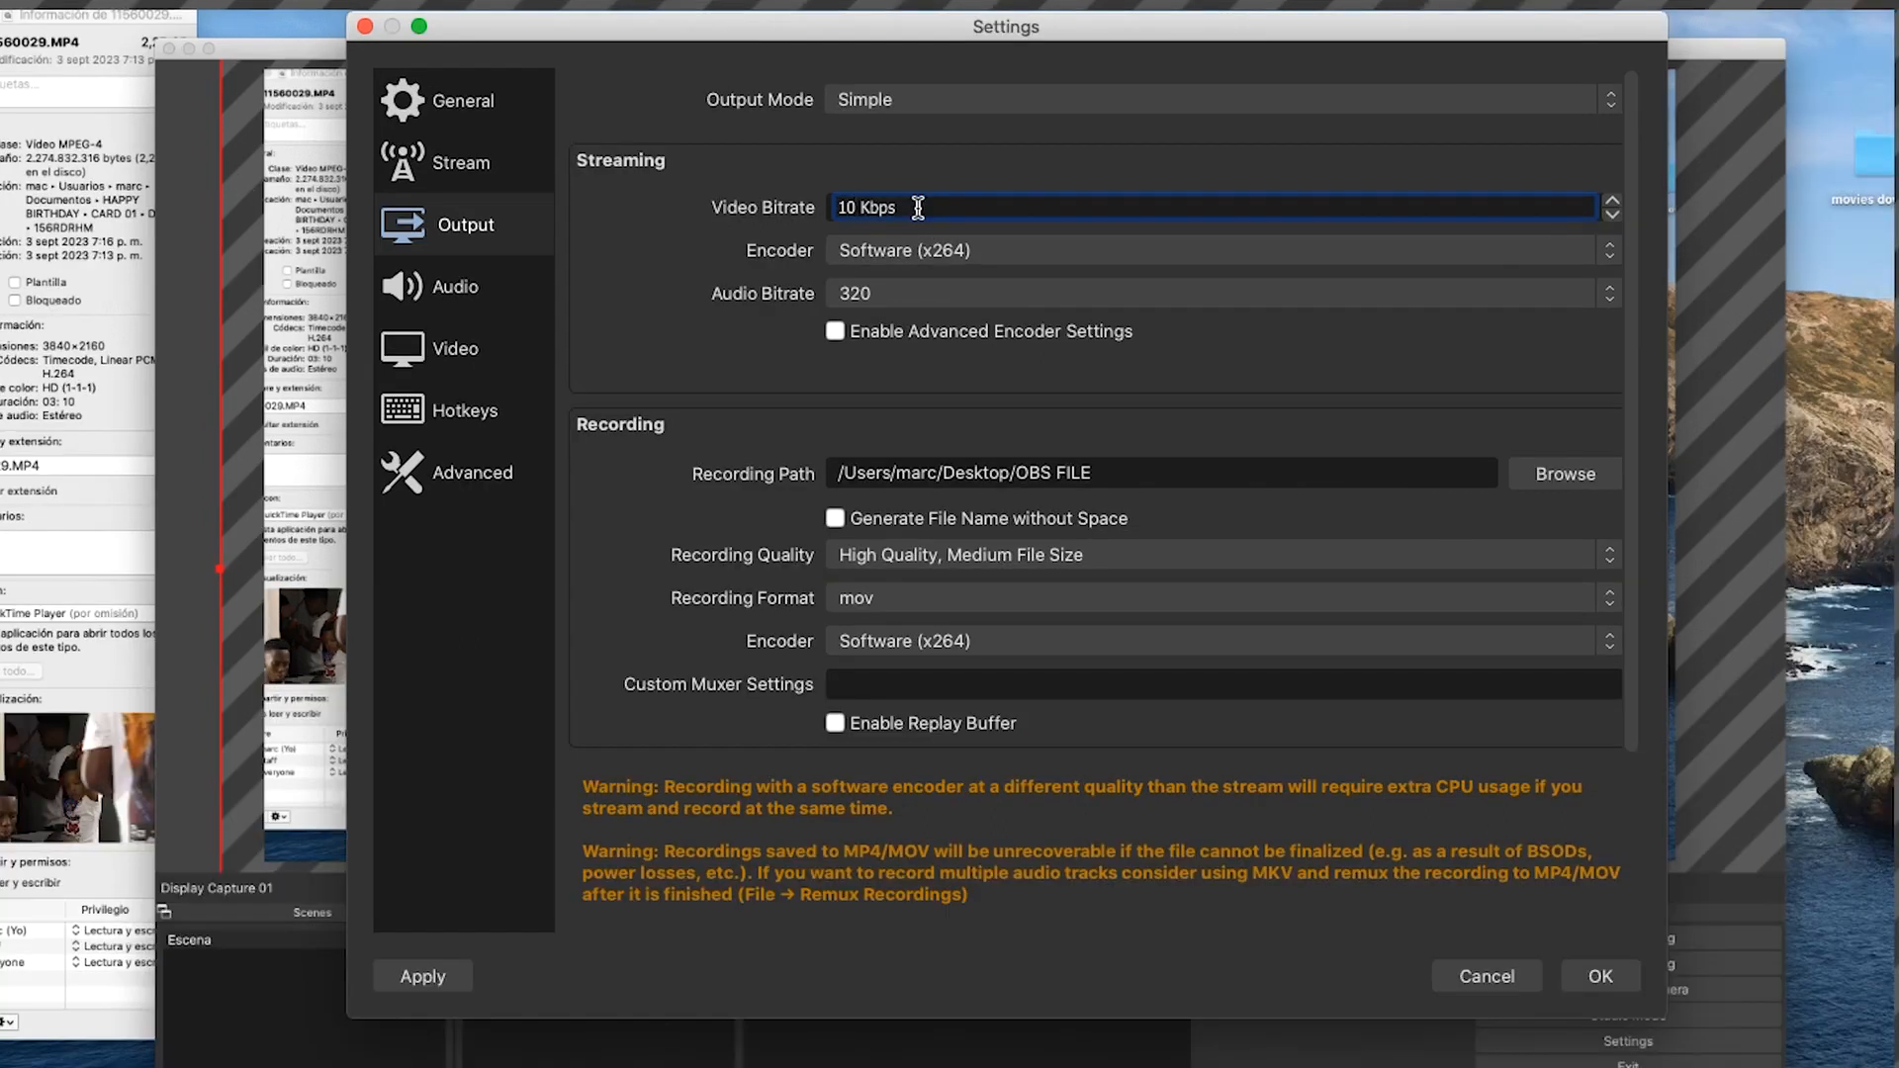
pyautogui.write('80')
# Set the streaming video bitrate to 3840 Kbps.
pyautogui.press('BackSpace')
pyautogui.press('BackSpace')
pyautogui.press('BackSpace')
pyautogui.press('BackSpace')
pyautogui.rightClick(845, 210)
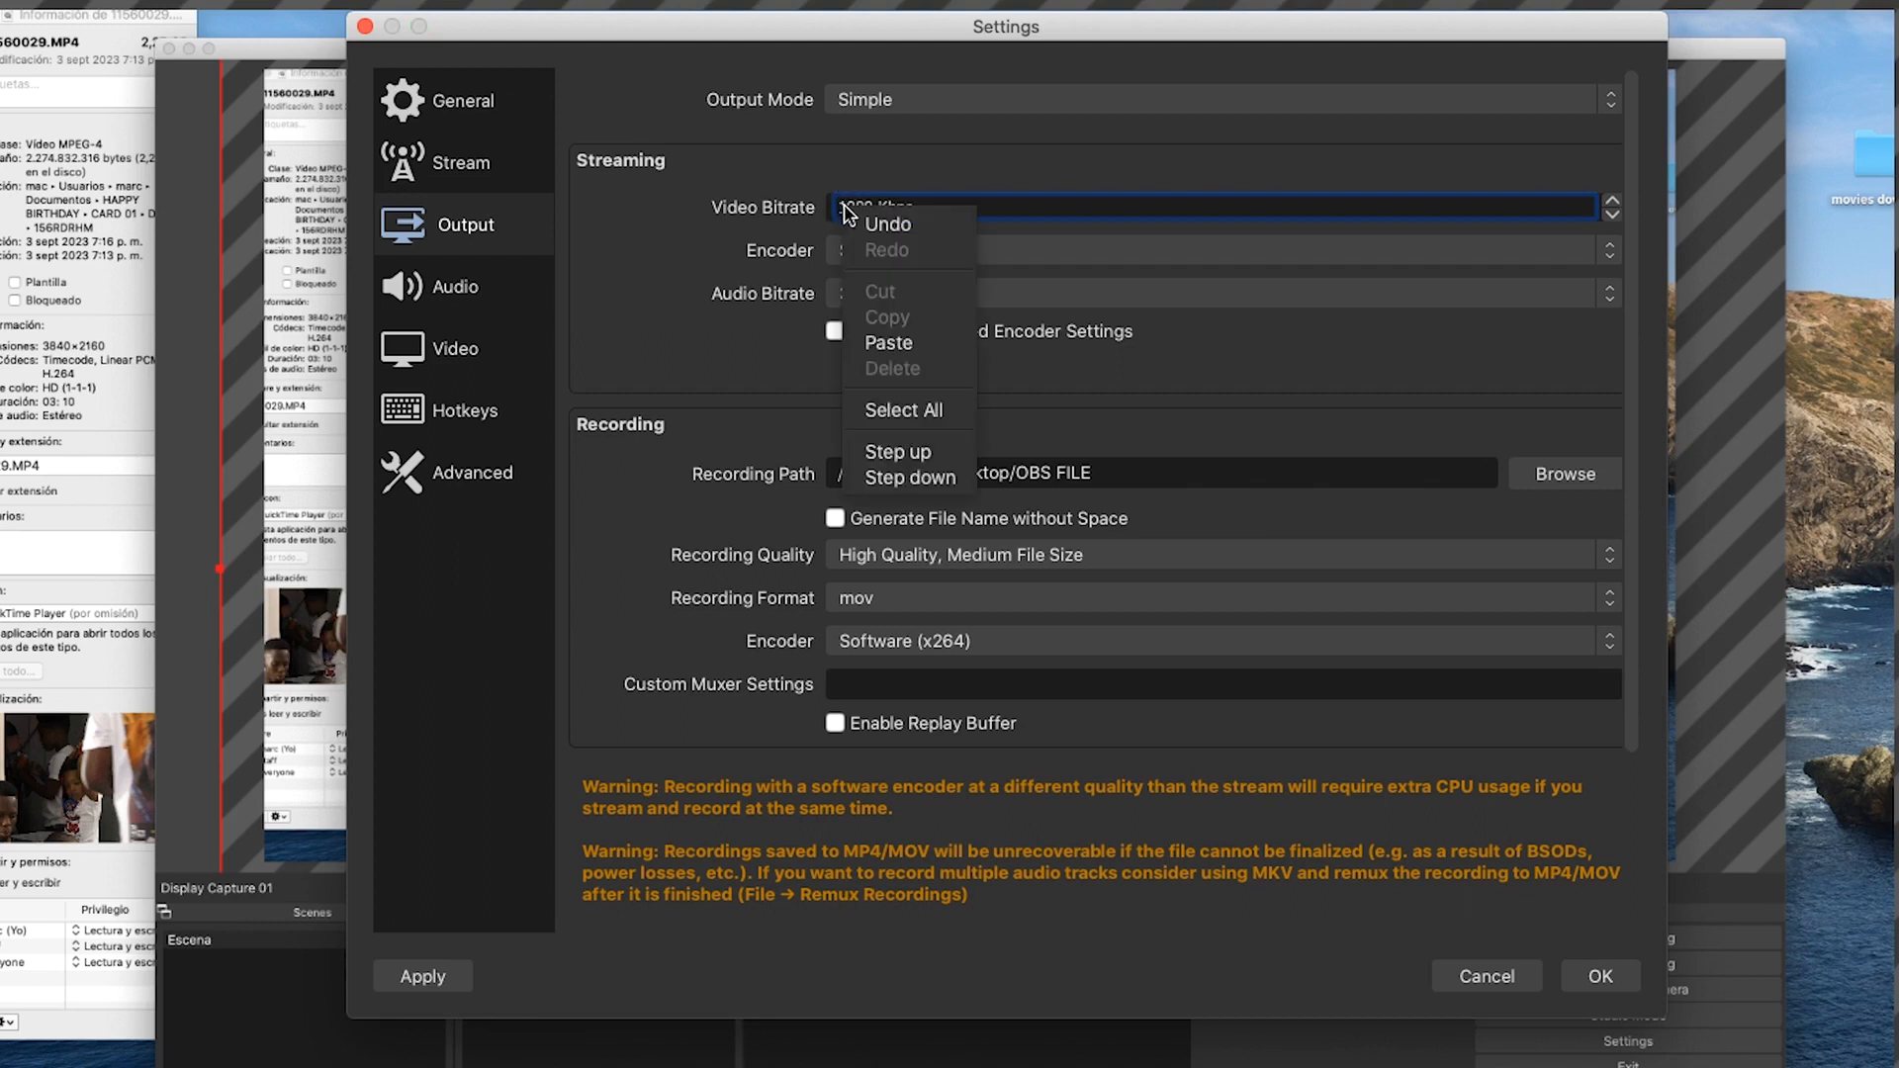
pyautogui.click(889, 343)
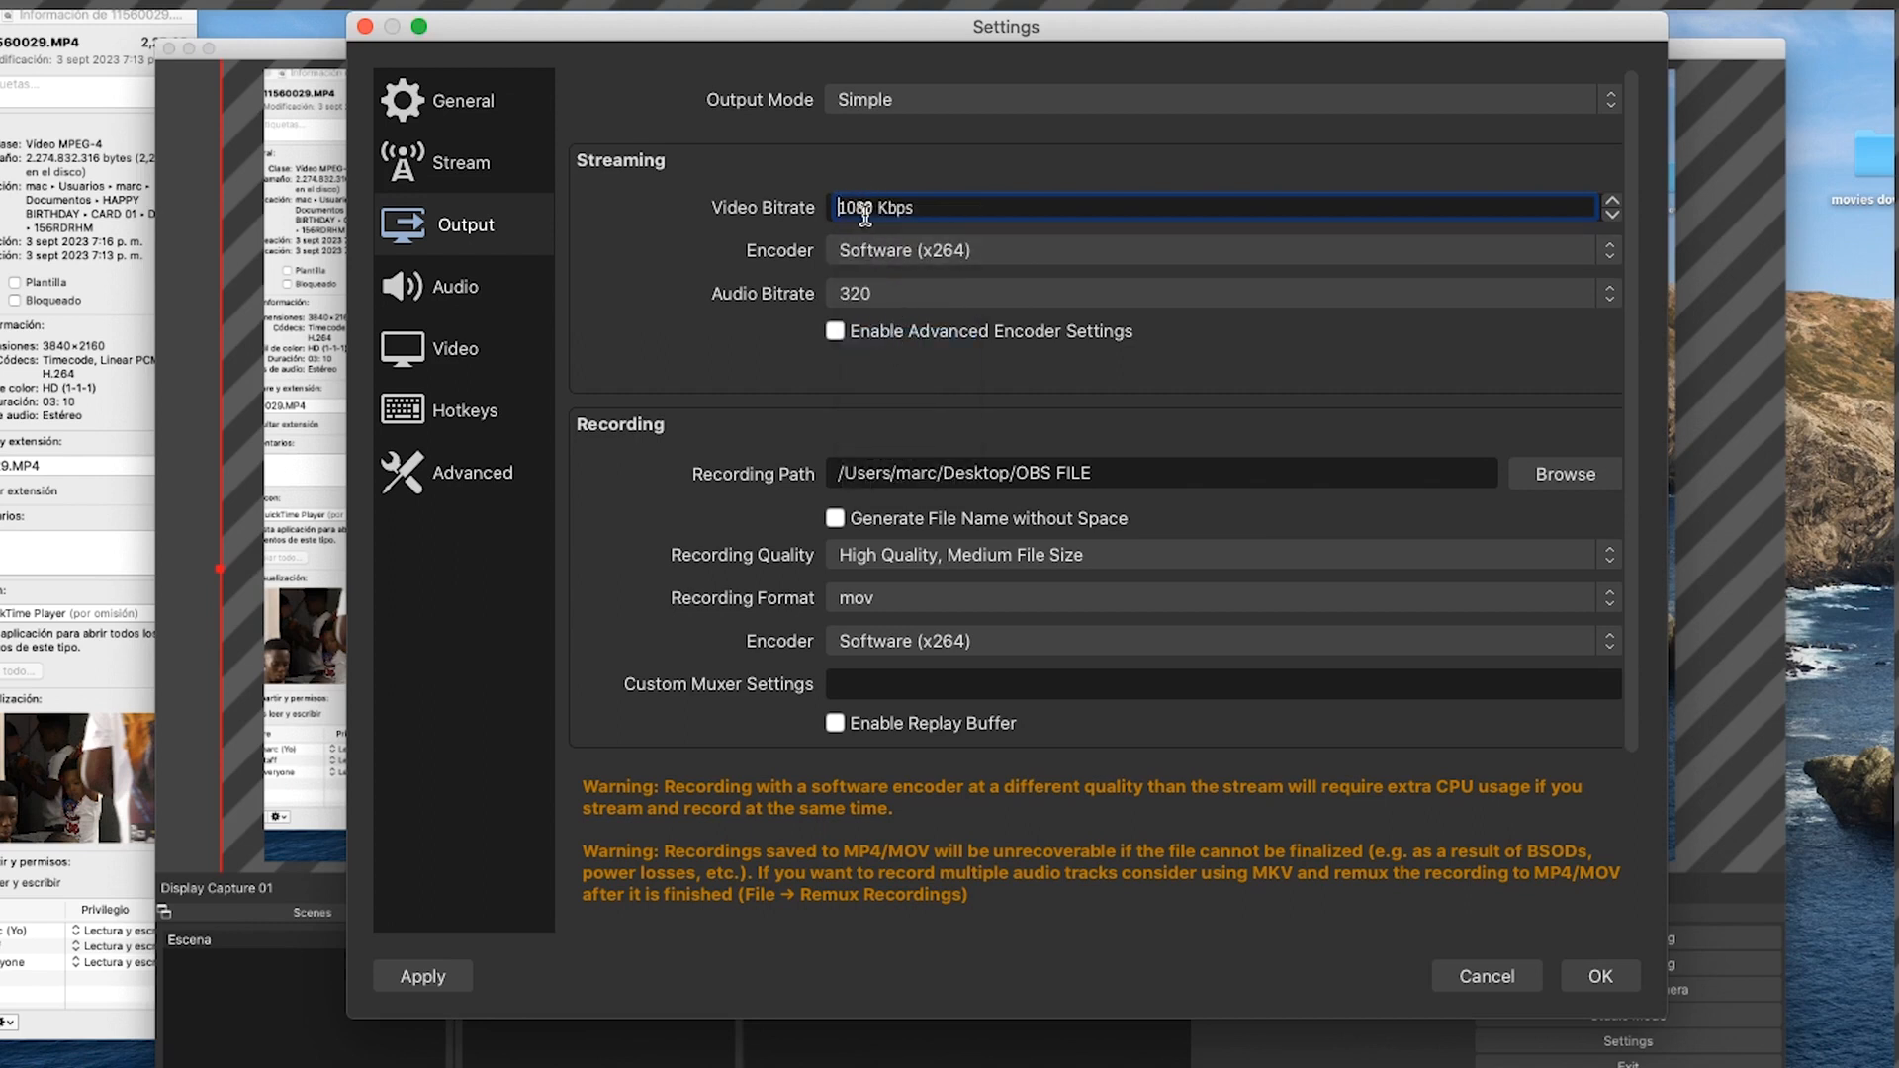
pyautogui.moveTo(874, 210); pyautogui.dragTo(807, 212)
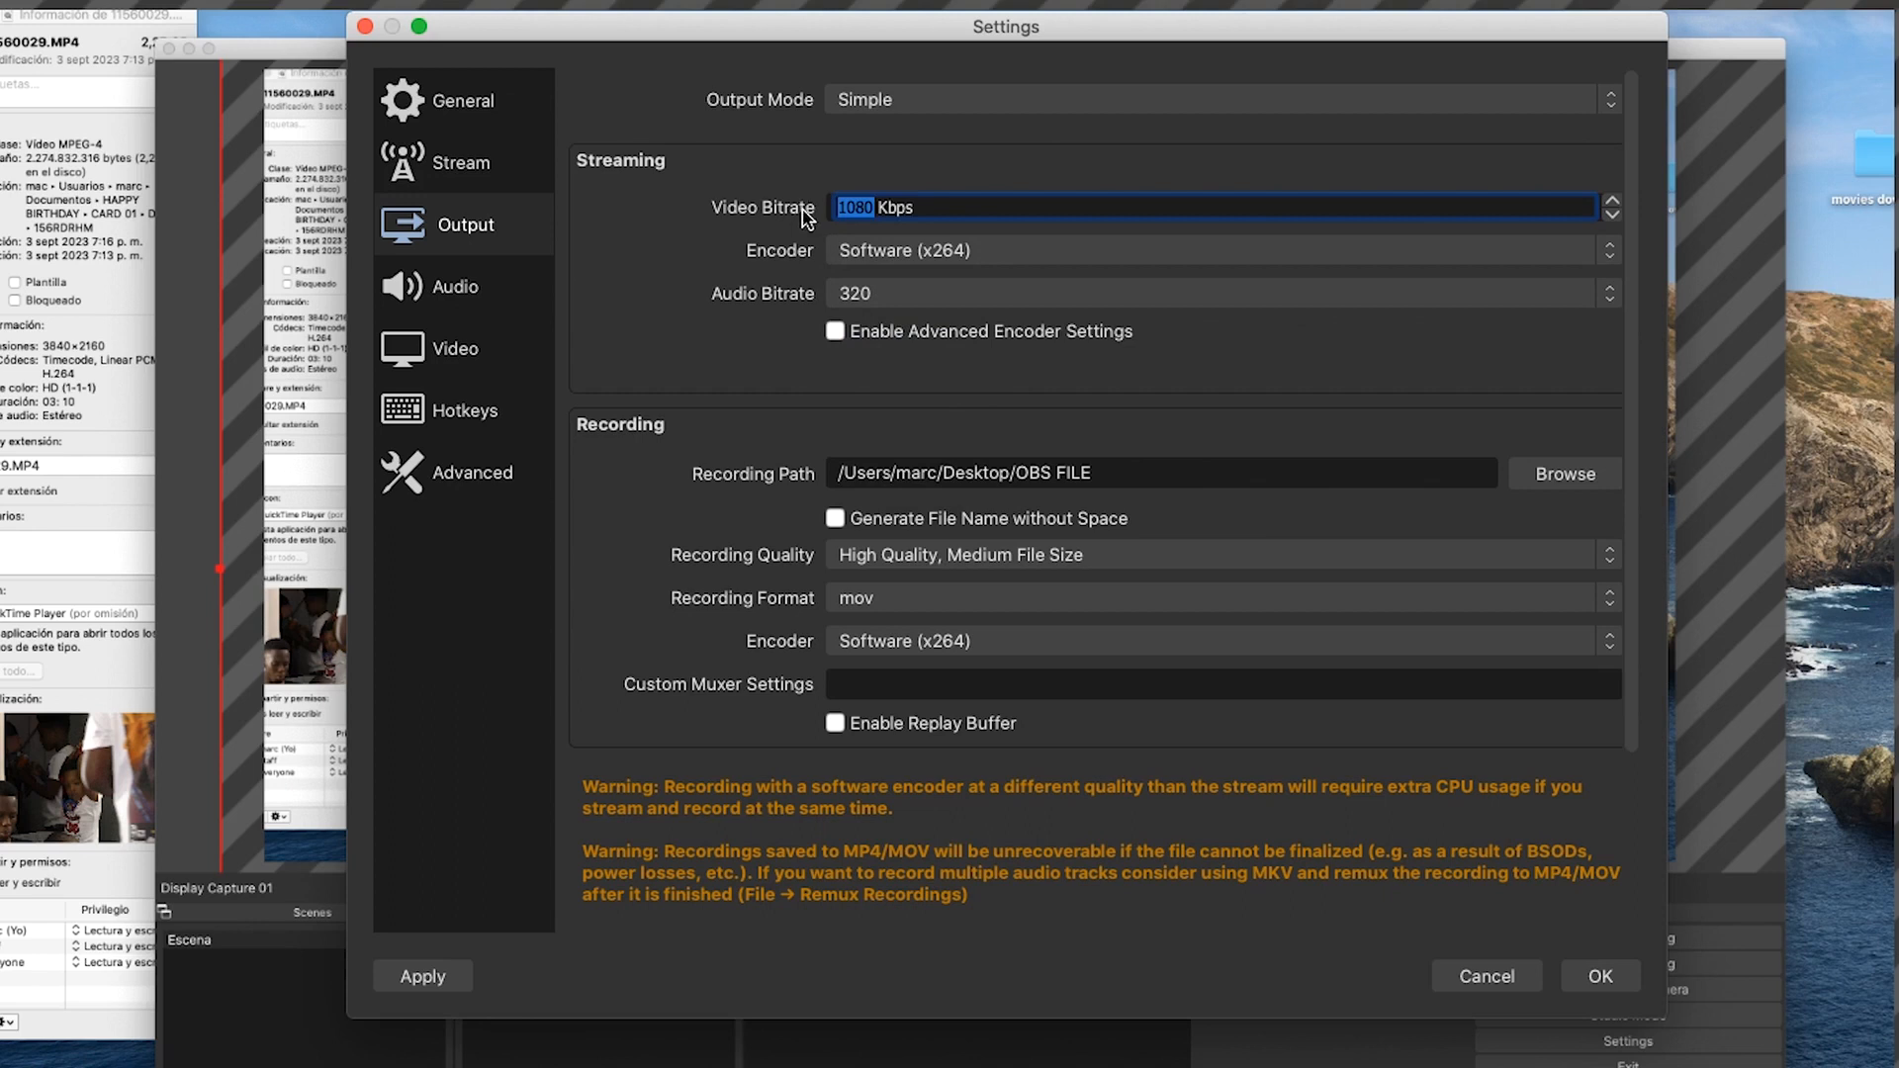
pyautogui.rightClick(858, 210)
pyautogui.click(906, 352)
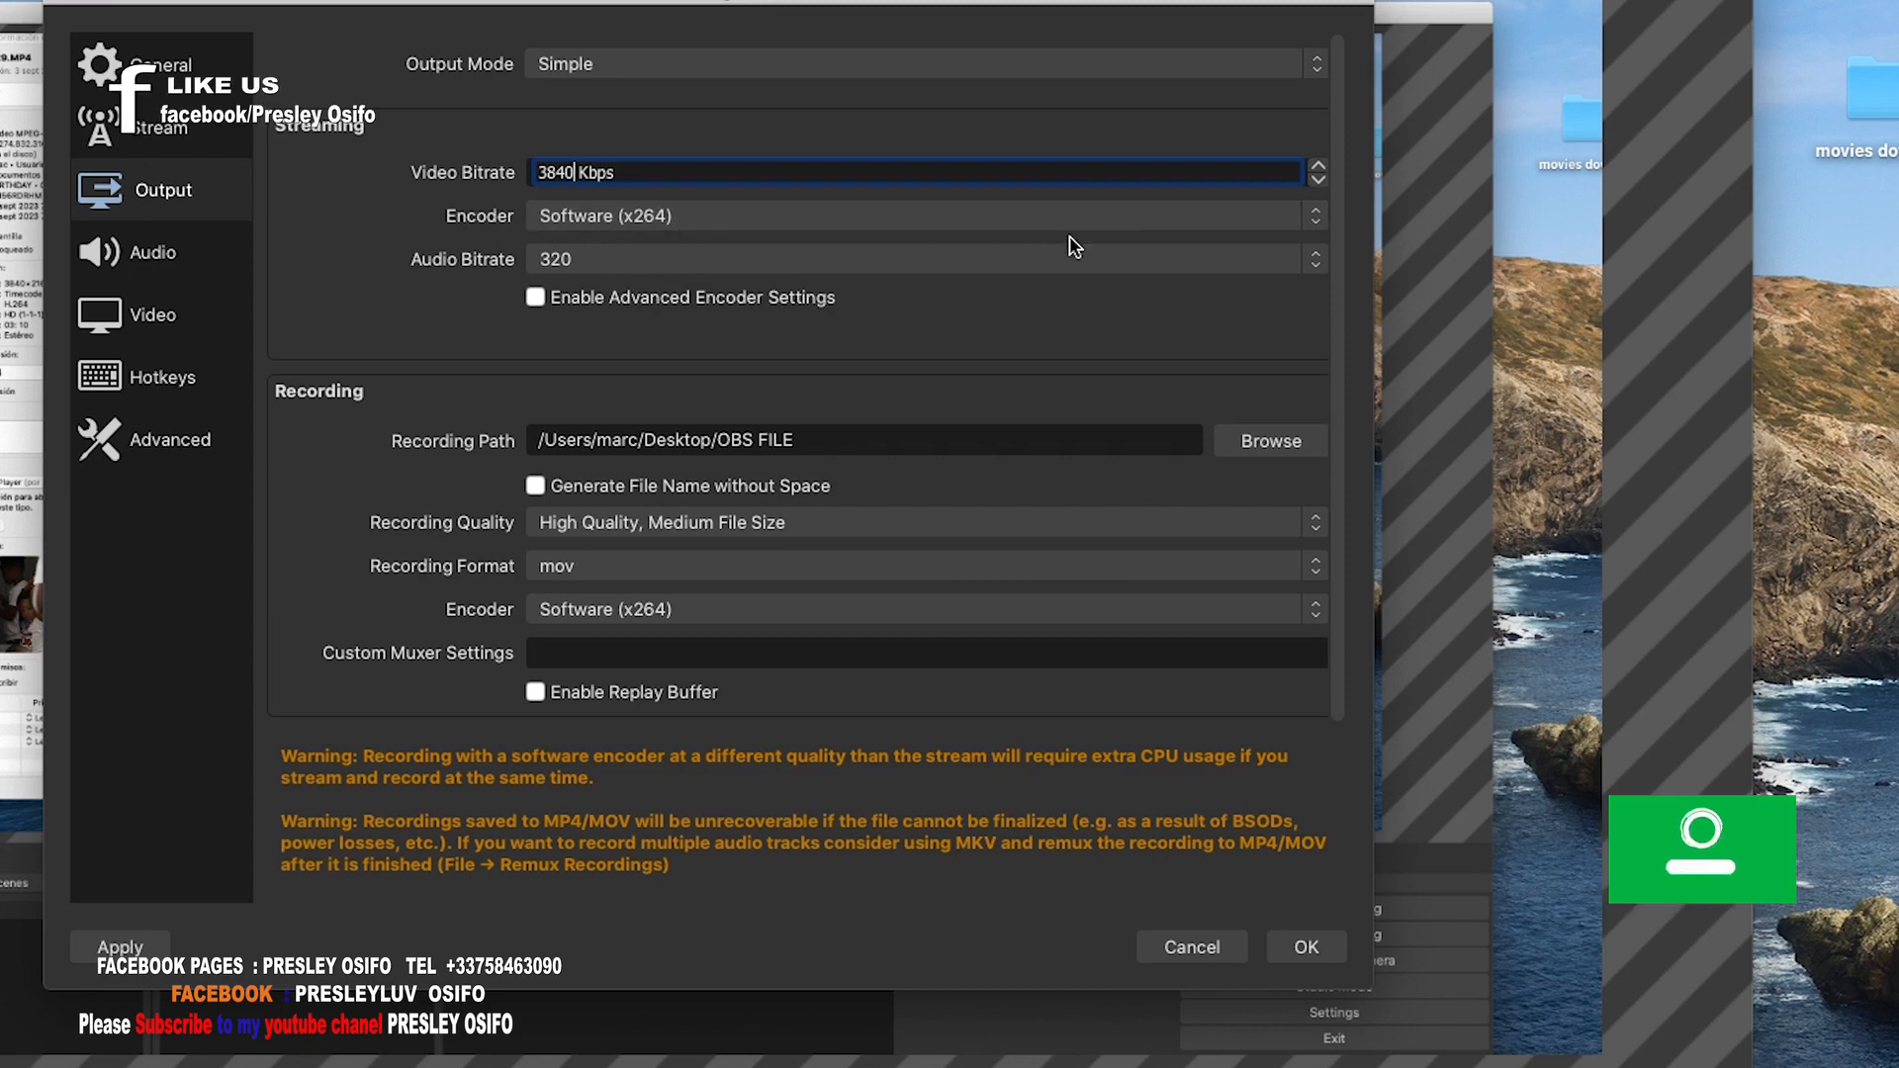
# Keep Software (x264) as the streaming encoder and choose an audio bitrate of 320.
pyautogui.click(1314, 218)
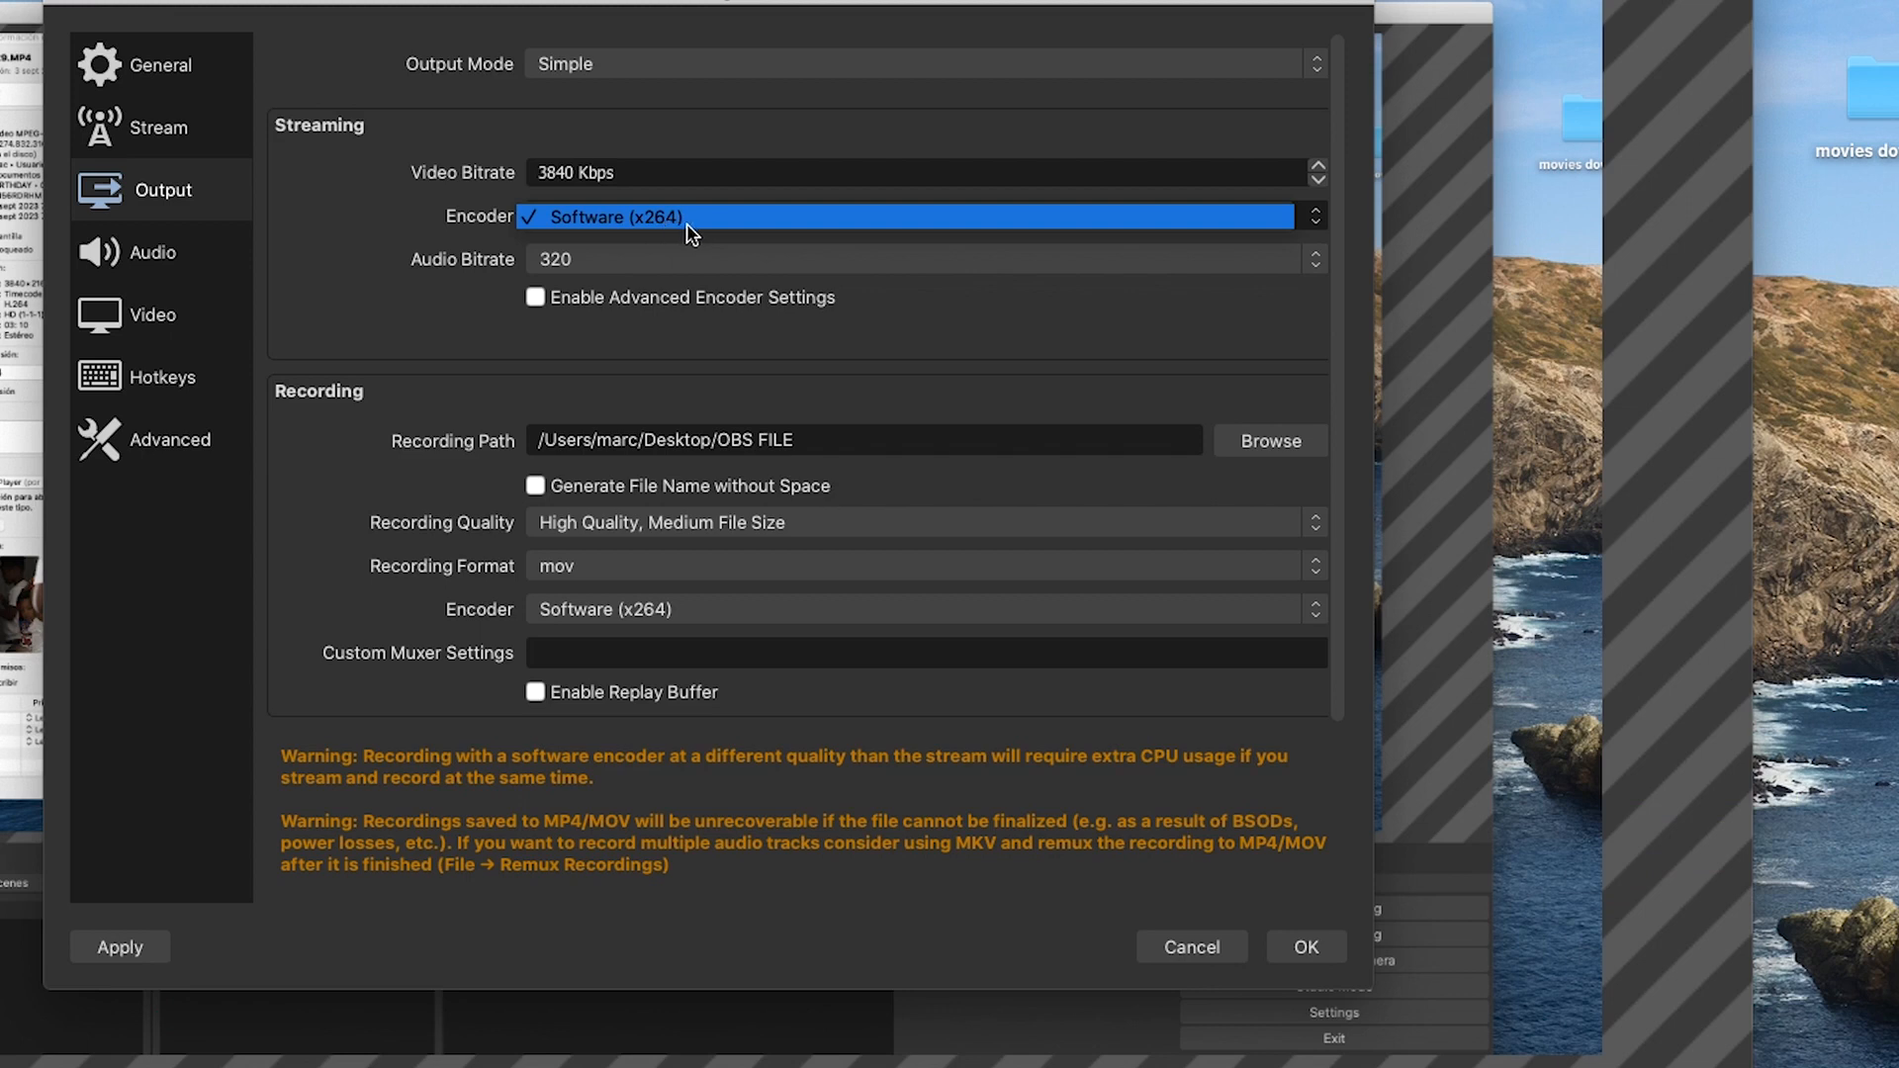
pyautogui.click(482, 277)
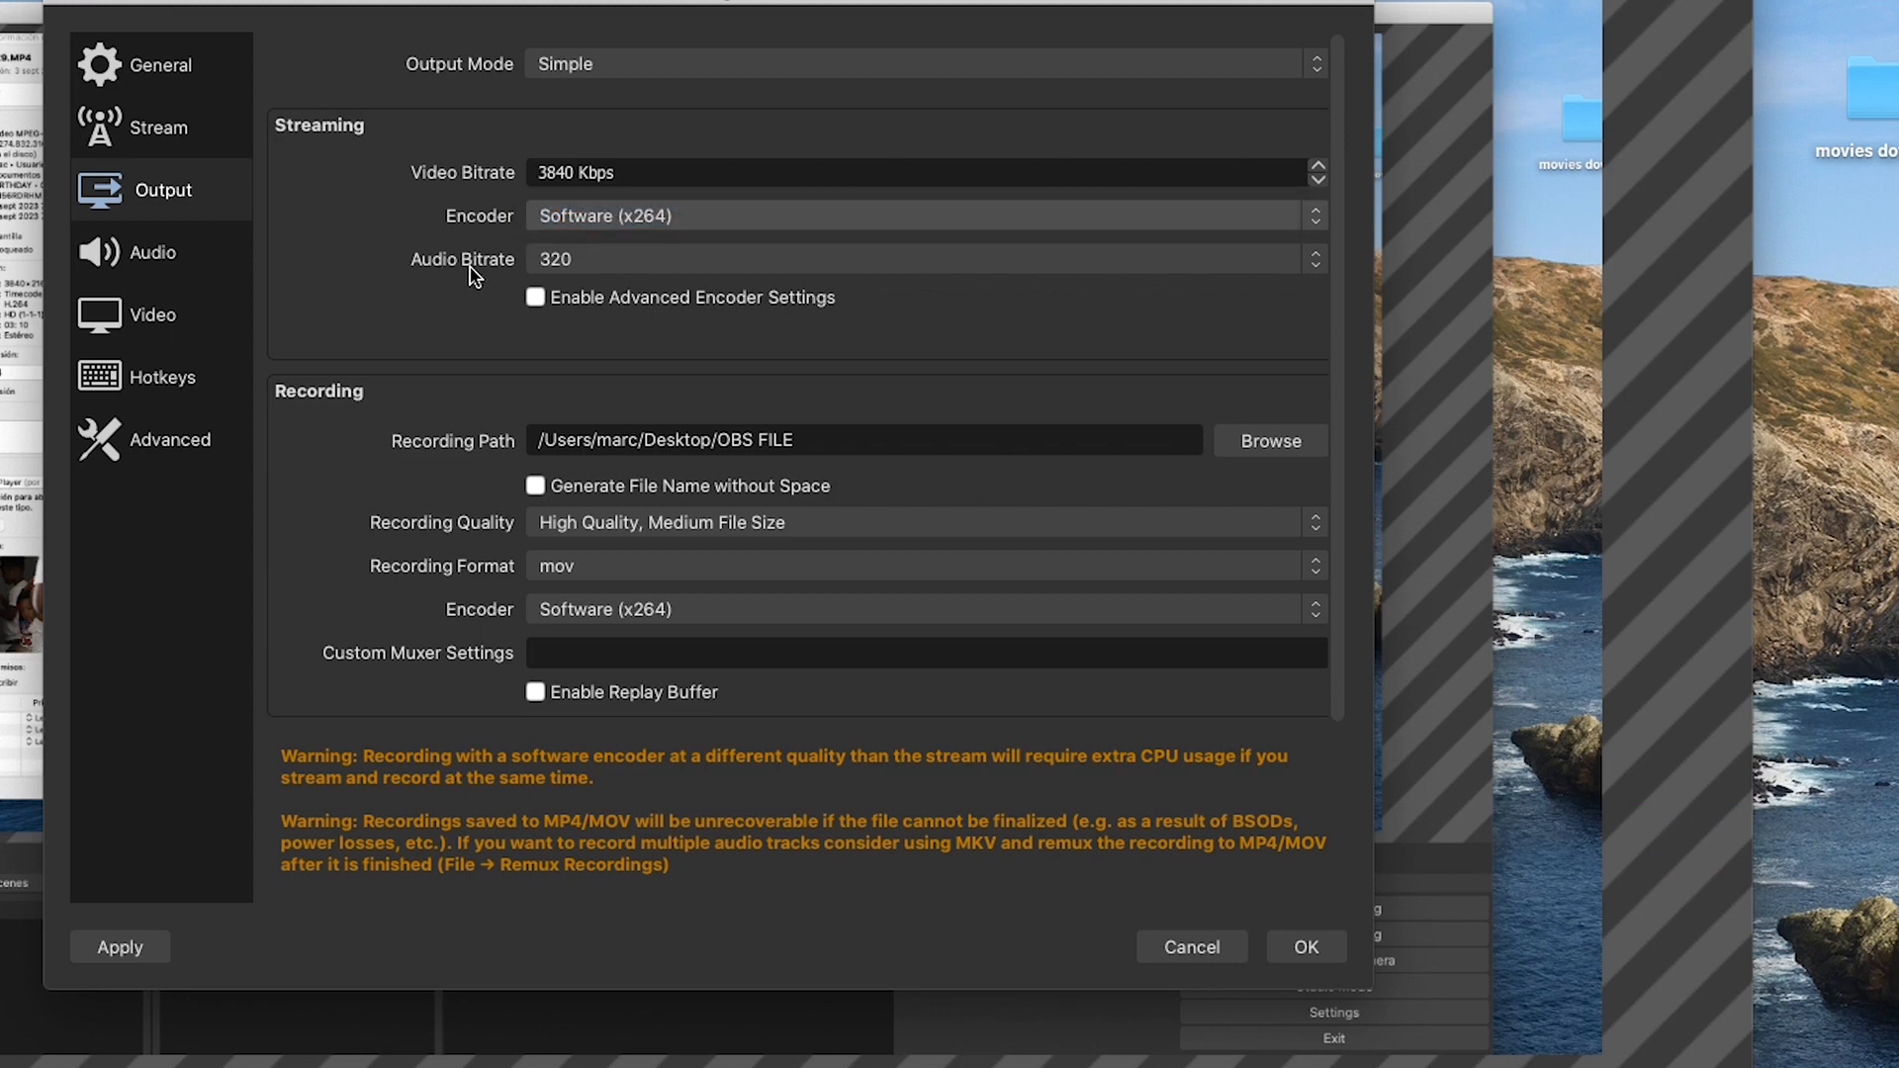
pyautogui.click(620, 269)
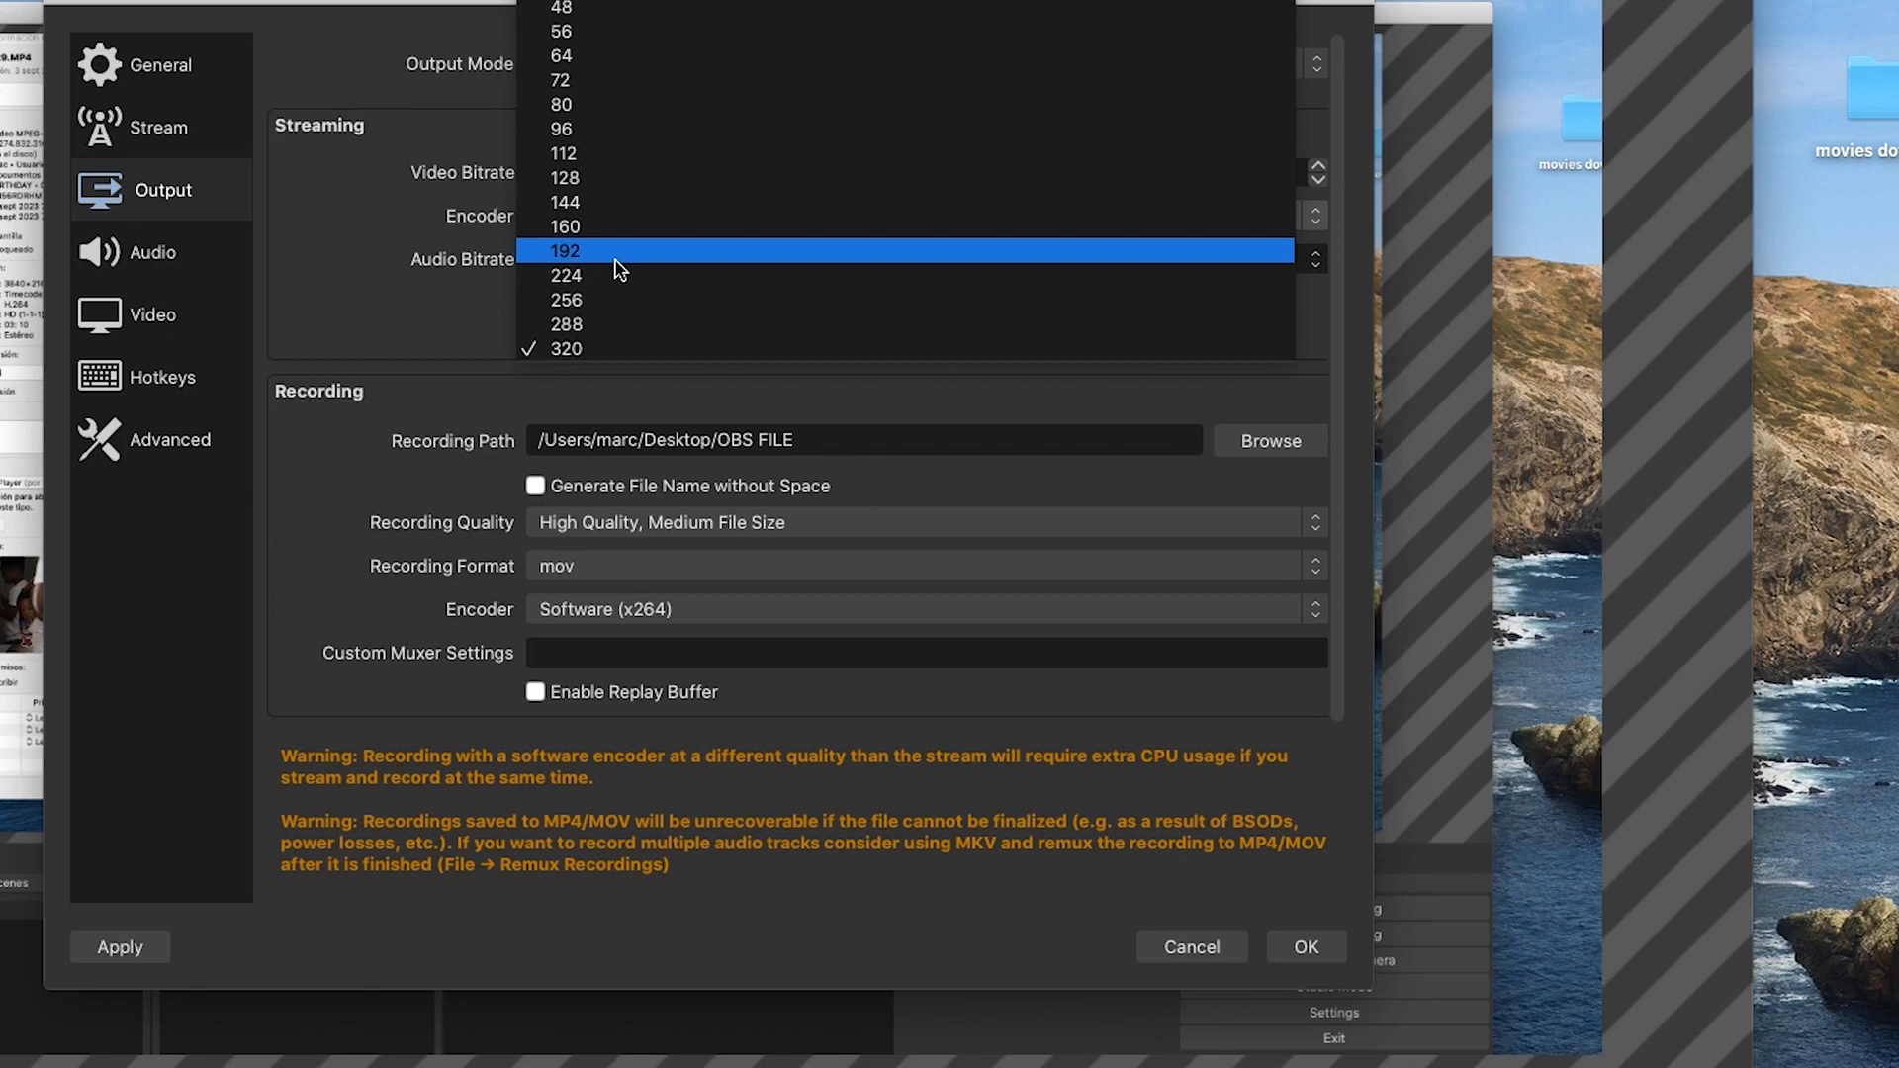
pyautogui.click(572, 351)
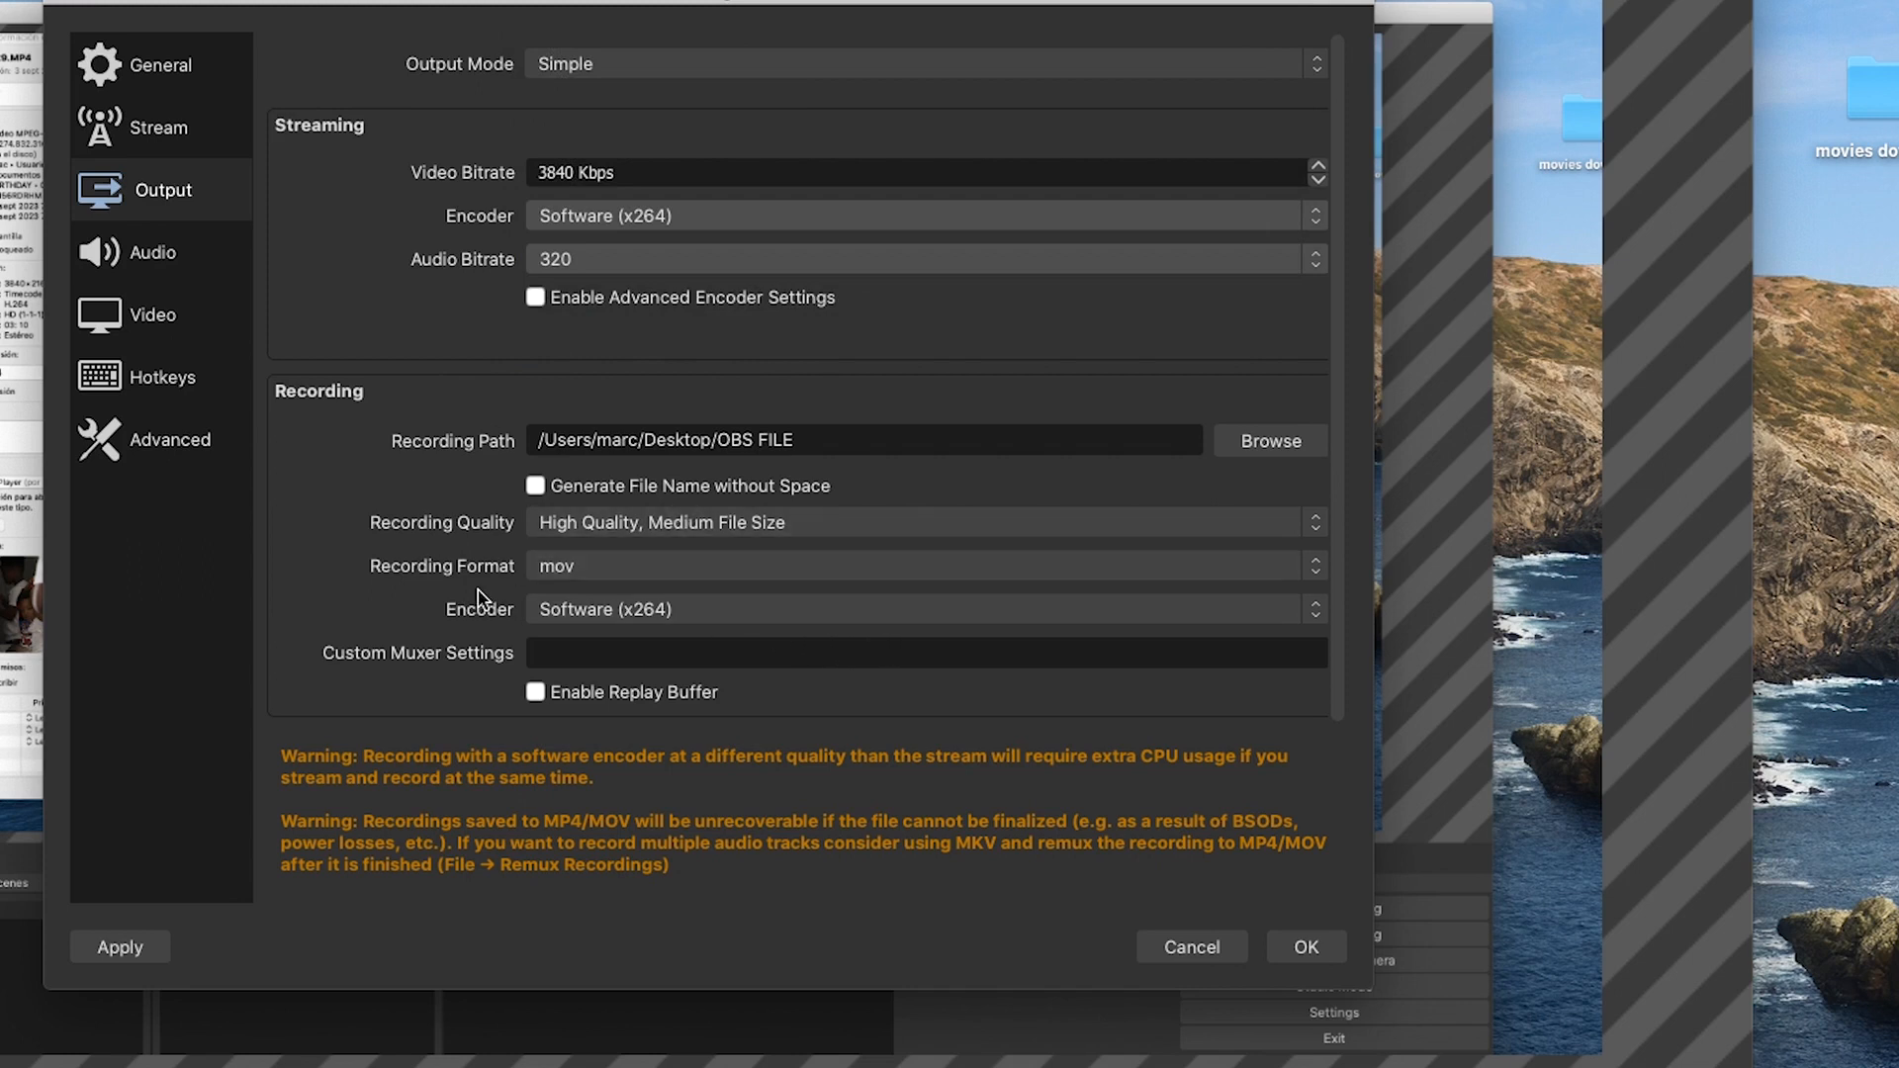
# Choose High Quality, Medium File Size as the recording quality and the OBS FILE folder as the recording path.
pyautogui.click(566, 539)
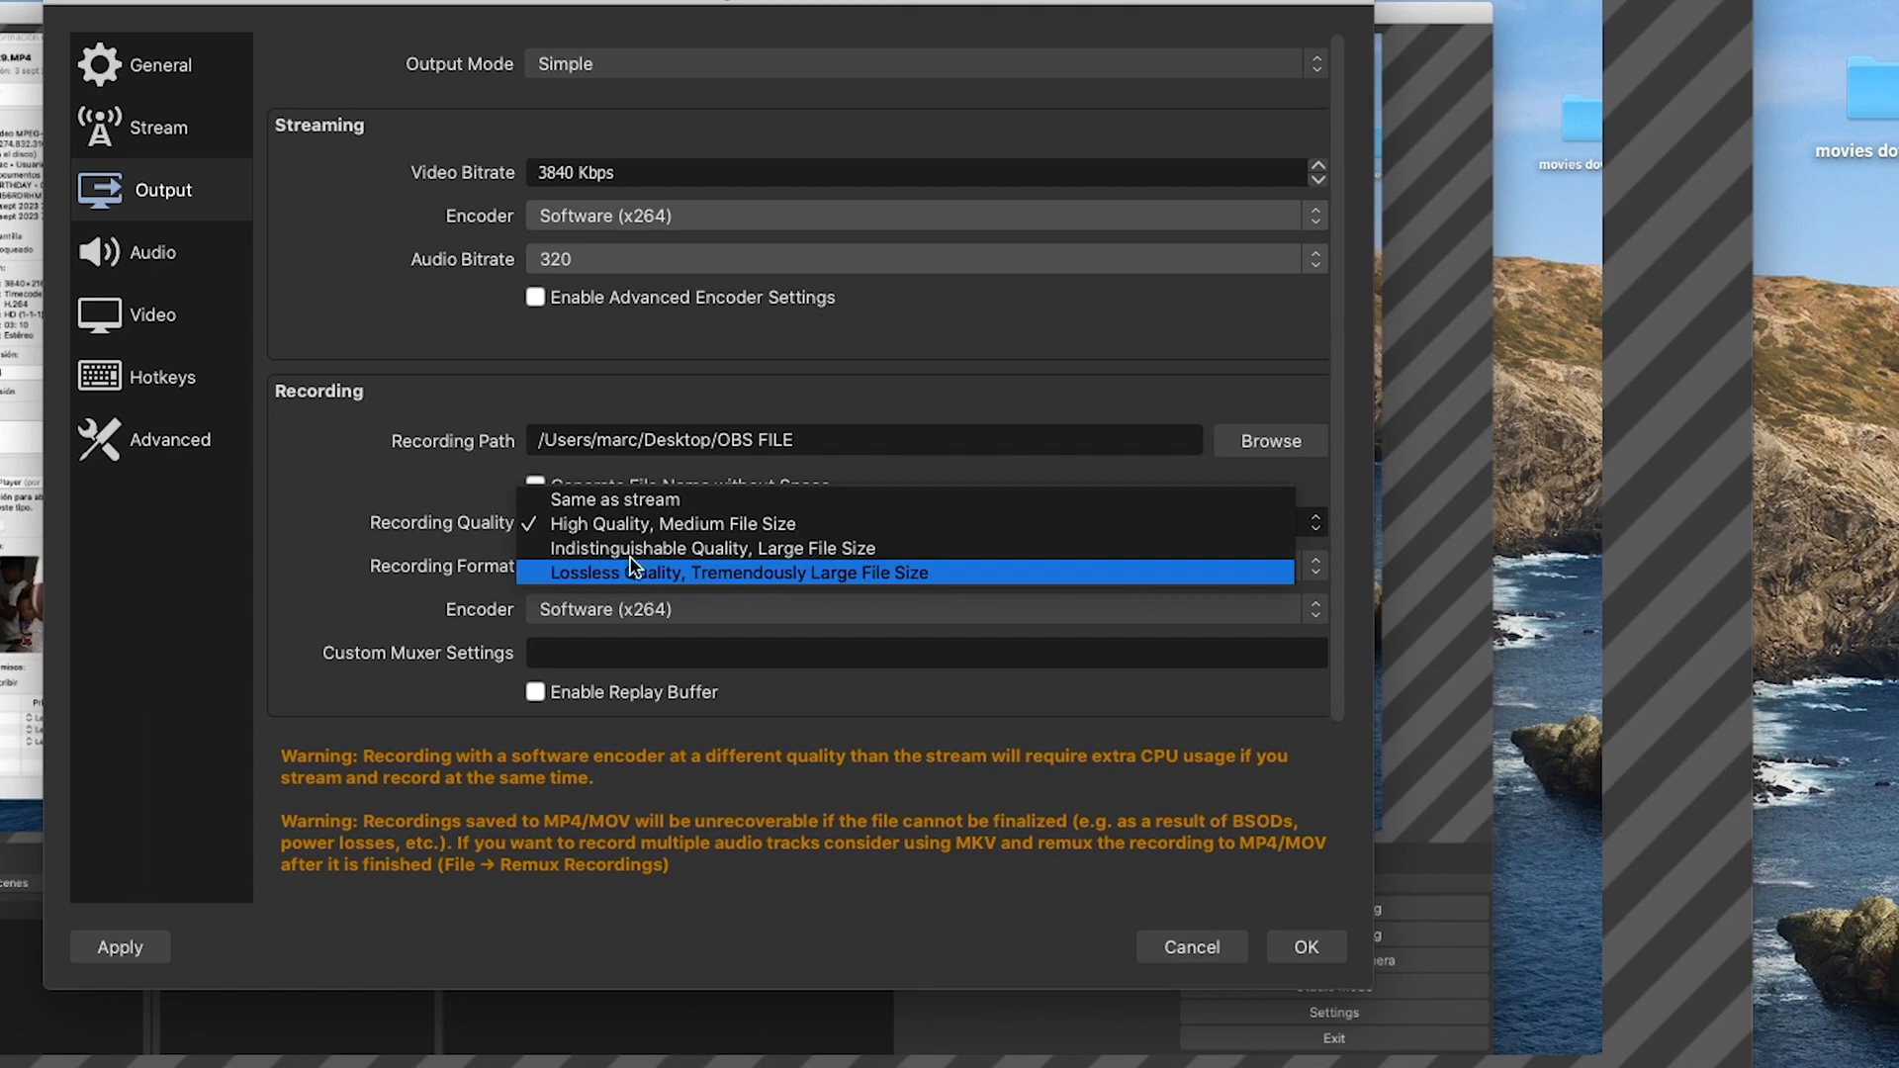
pyautogui.click(606, 527)
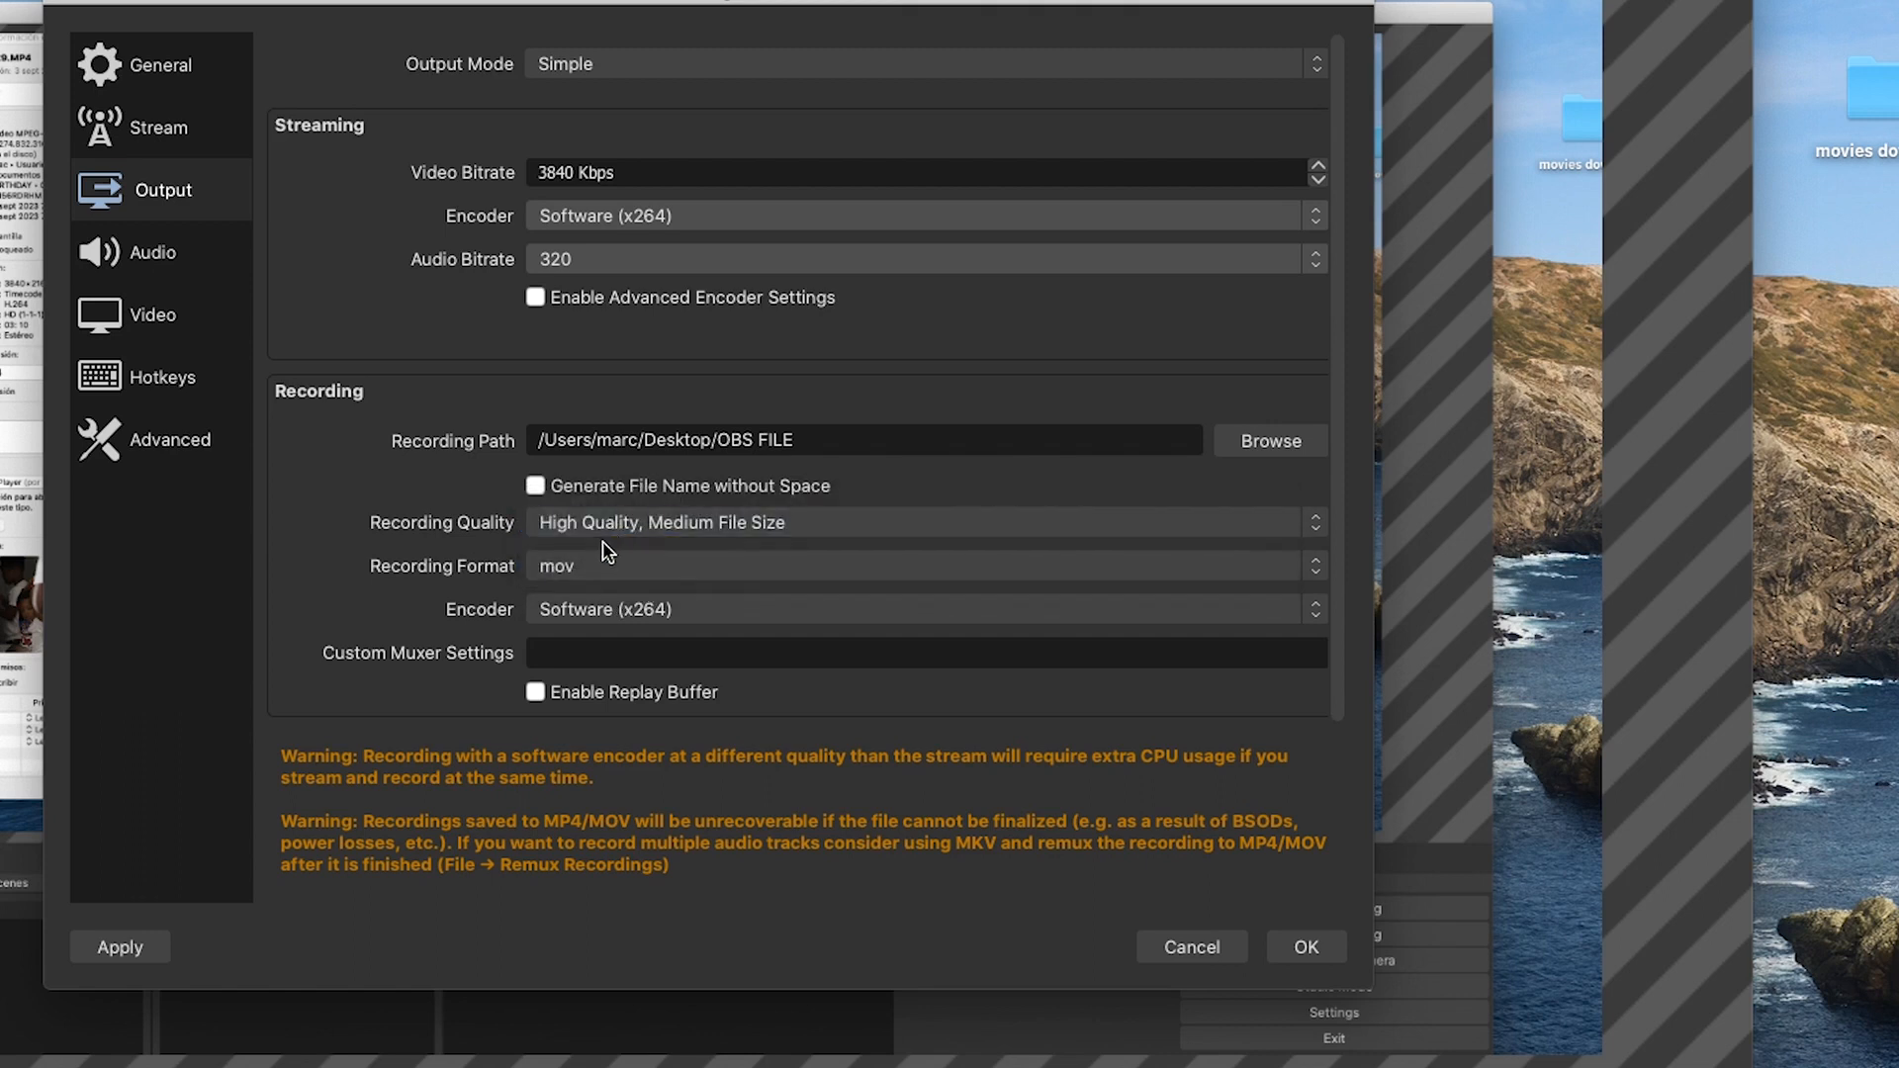
pyautogui.scroll(-1, 608, 544)
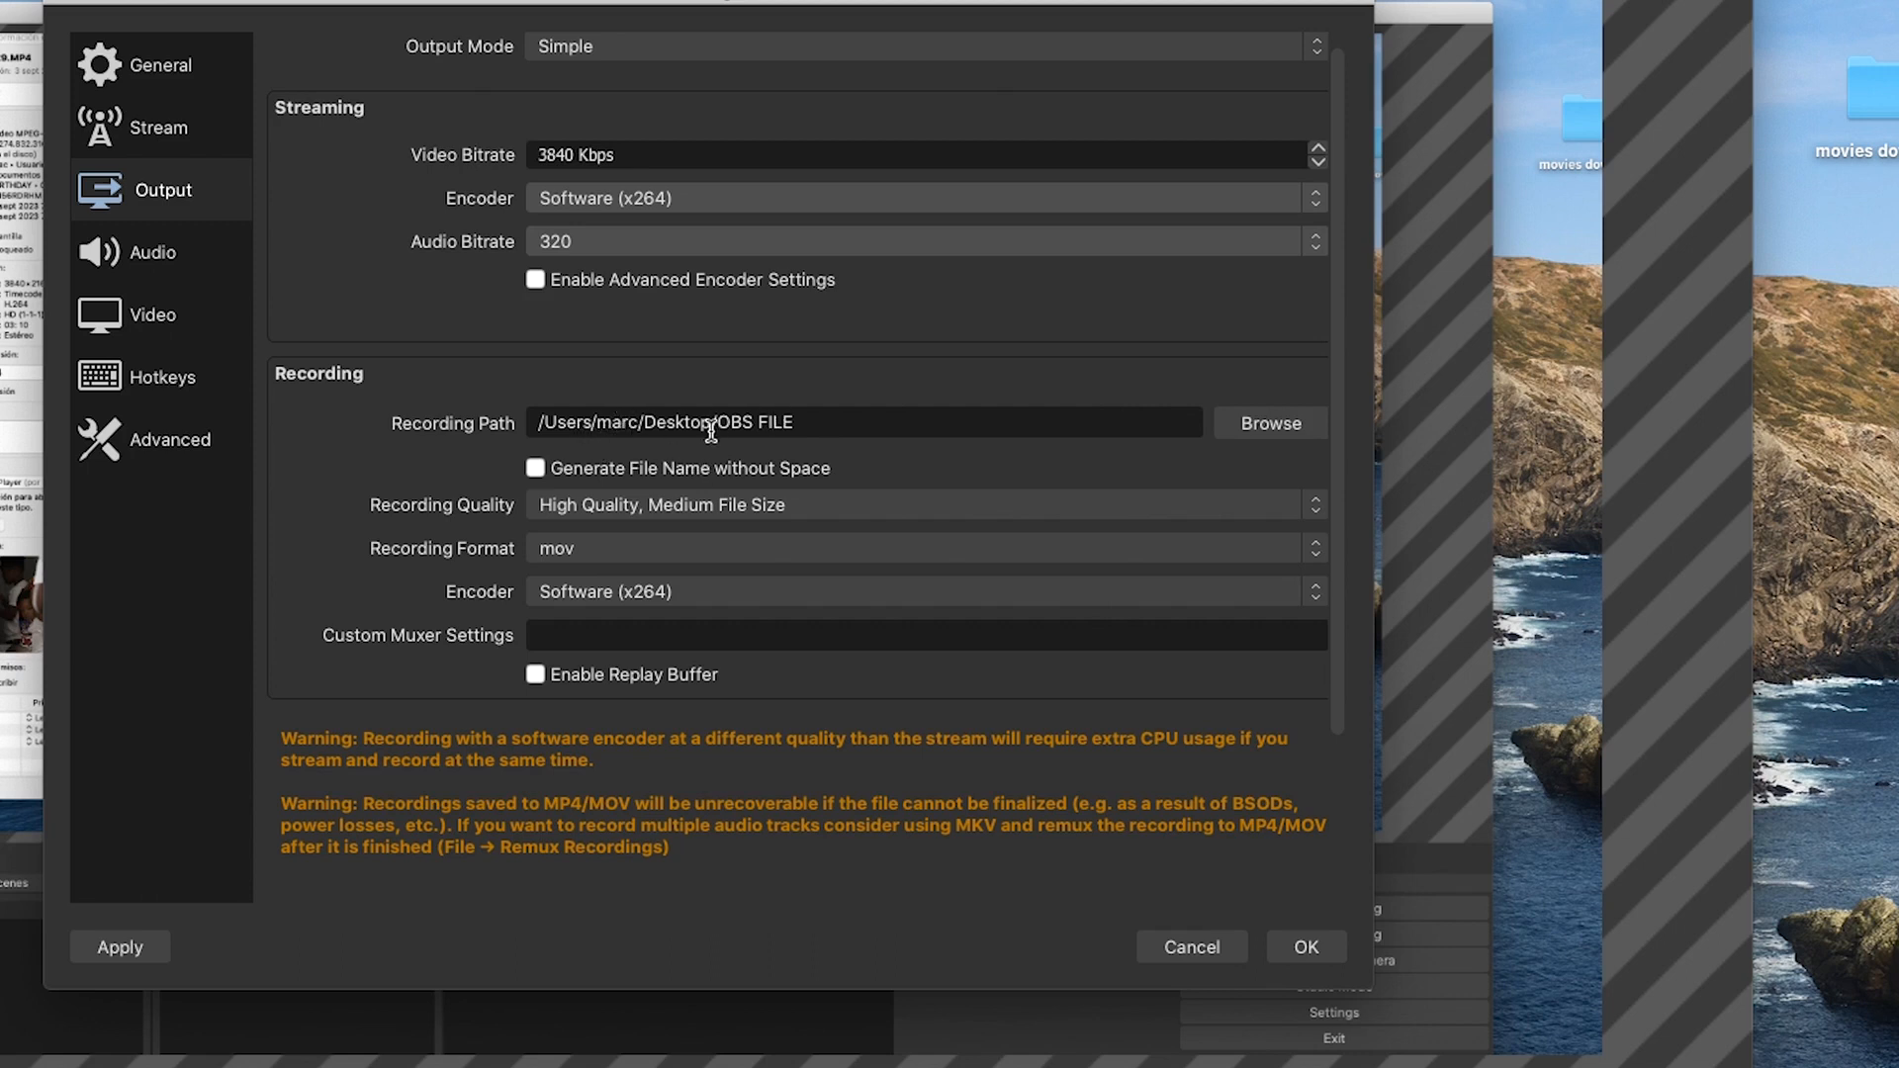
pyautogui.click(1260, 425)
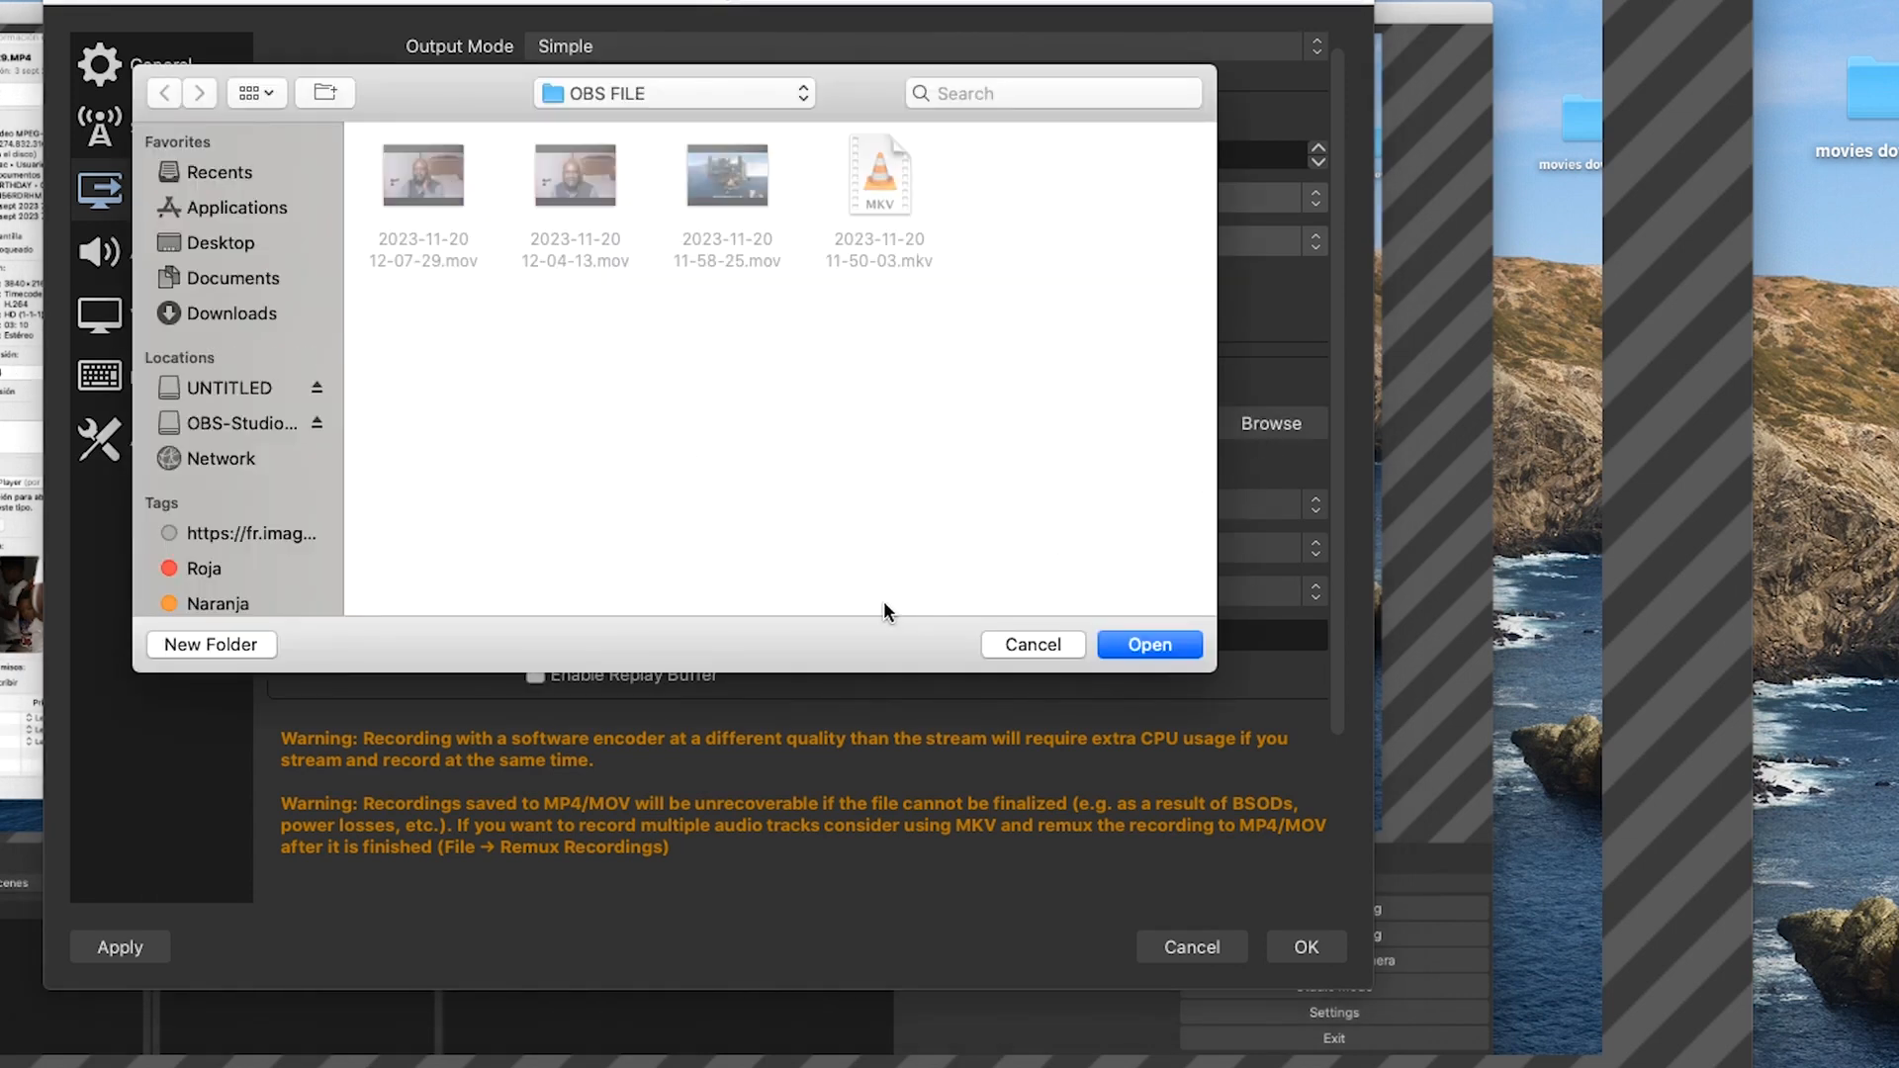
pyautogui.click(1148, 645)
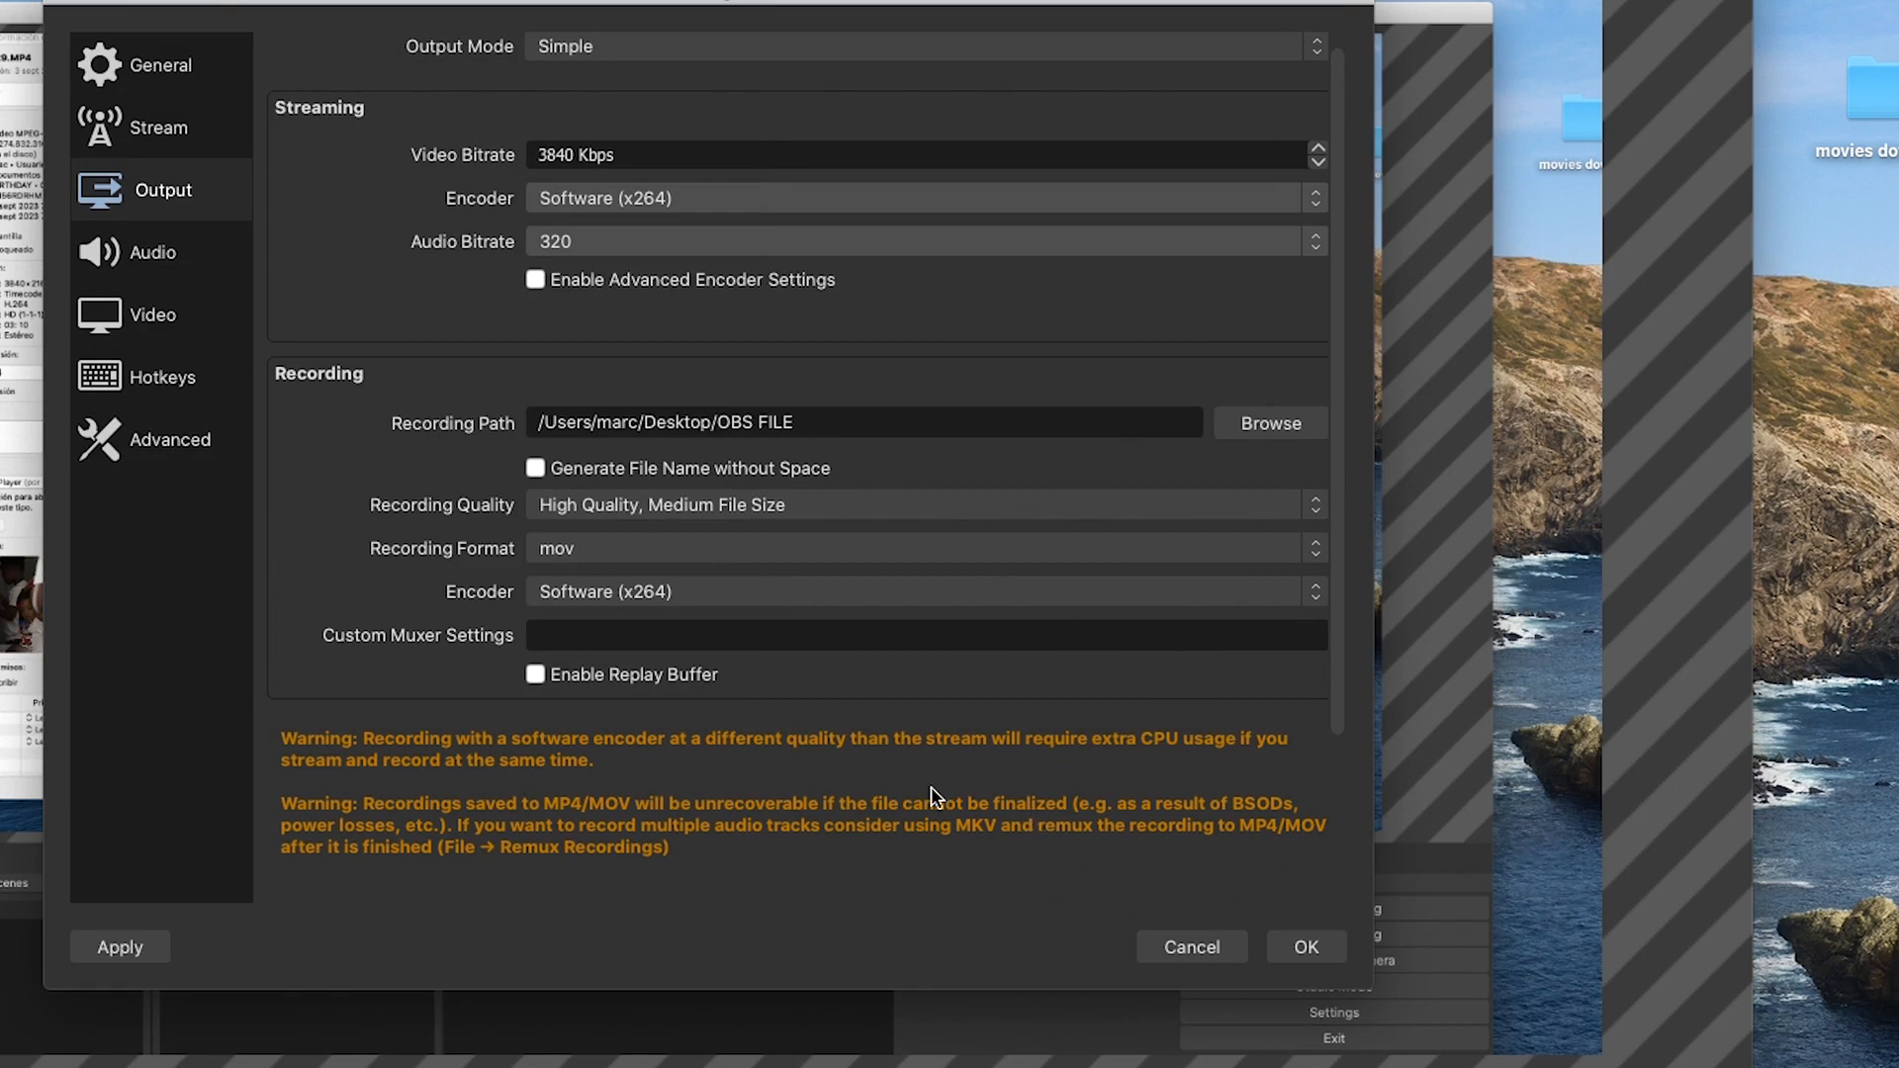
# Choose mov as the recording format.
pyautogui.click(594, 570)
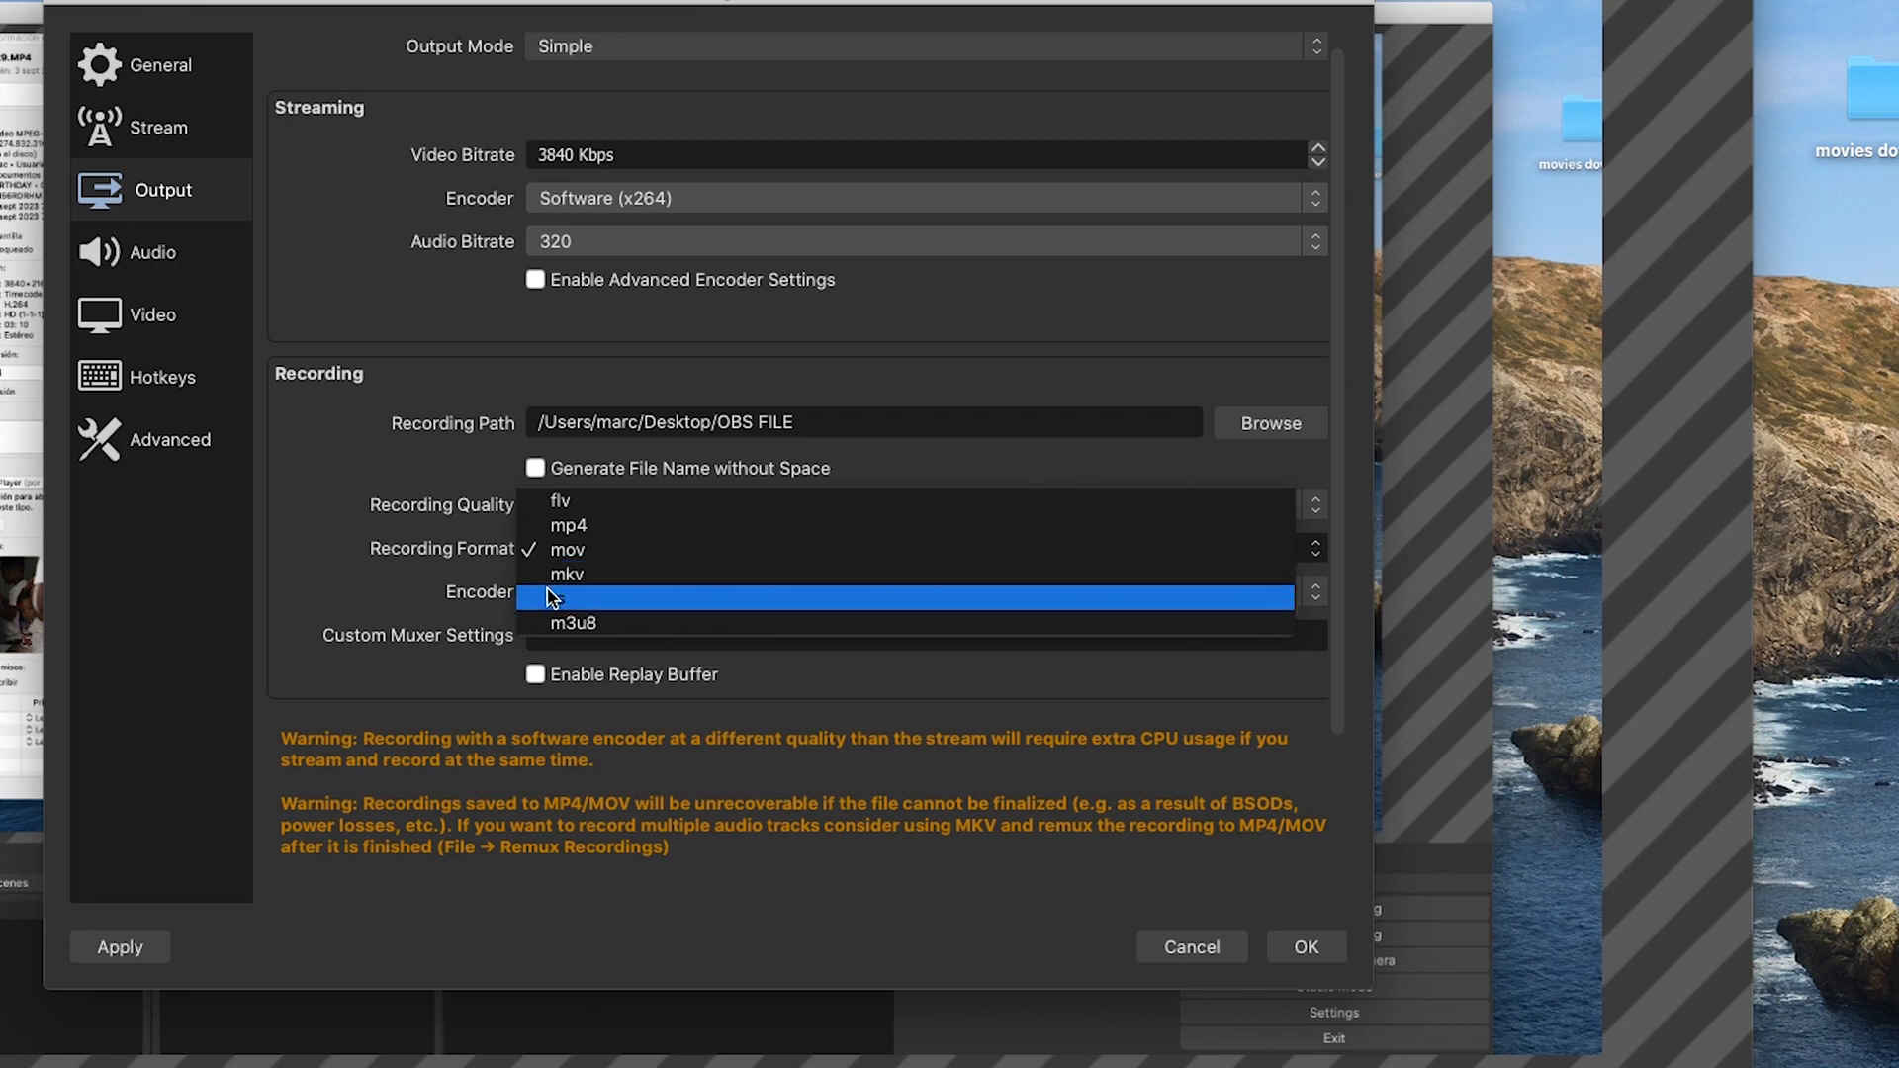
pyautogui.click(578, 562)
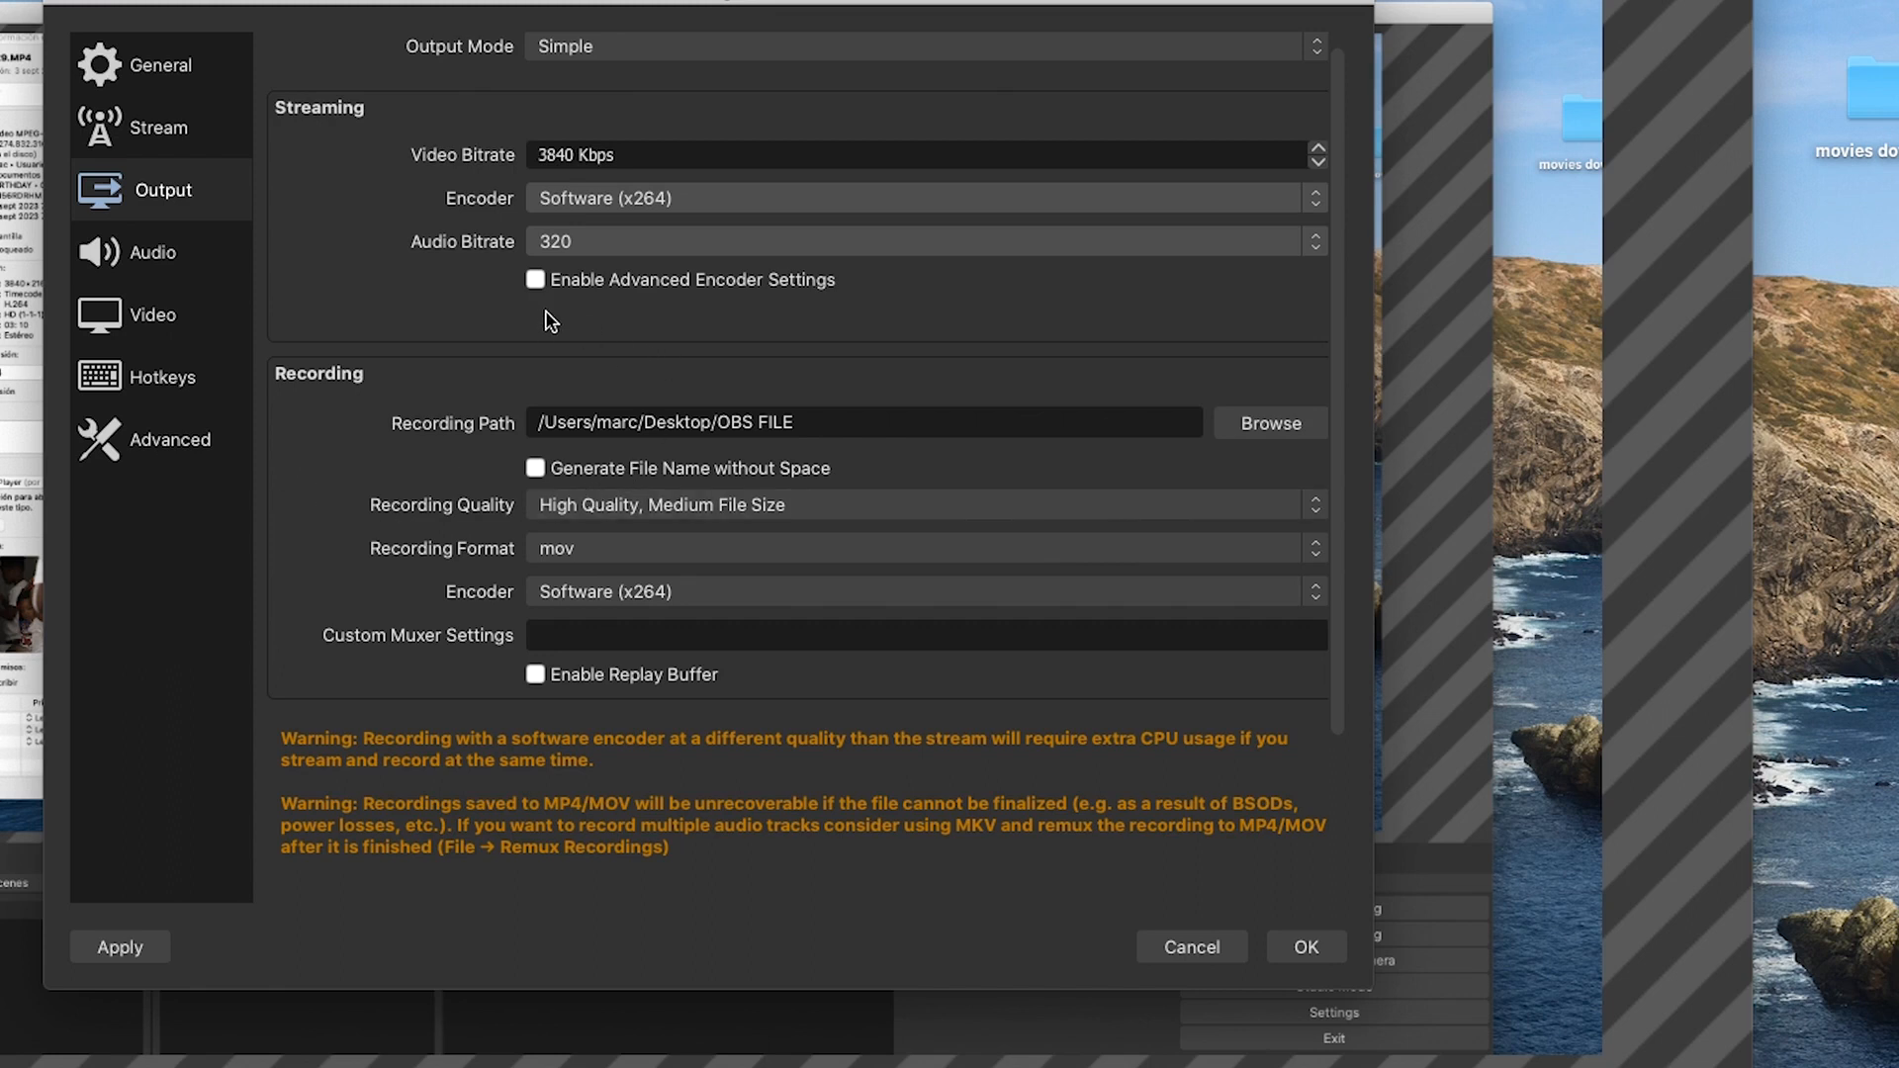
# Enable the advanced encoder settings for streaming and check the streaming encoder choices.
pyautogui.scroll(-1, 563, 287)
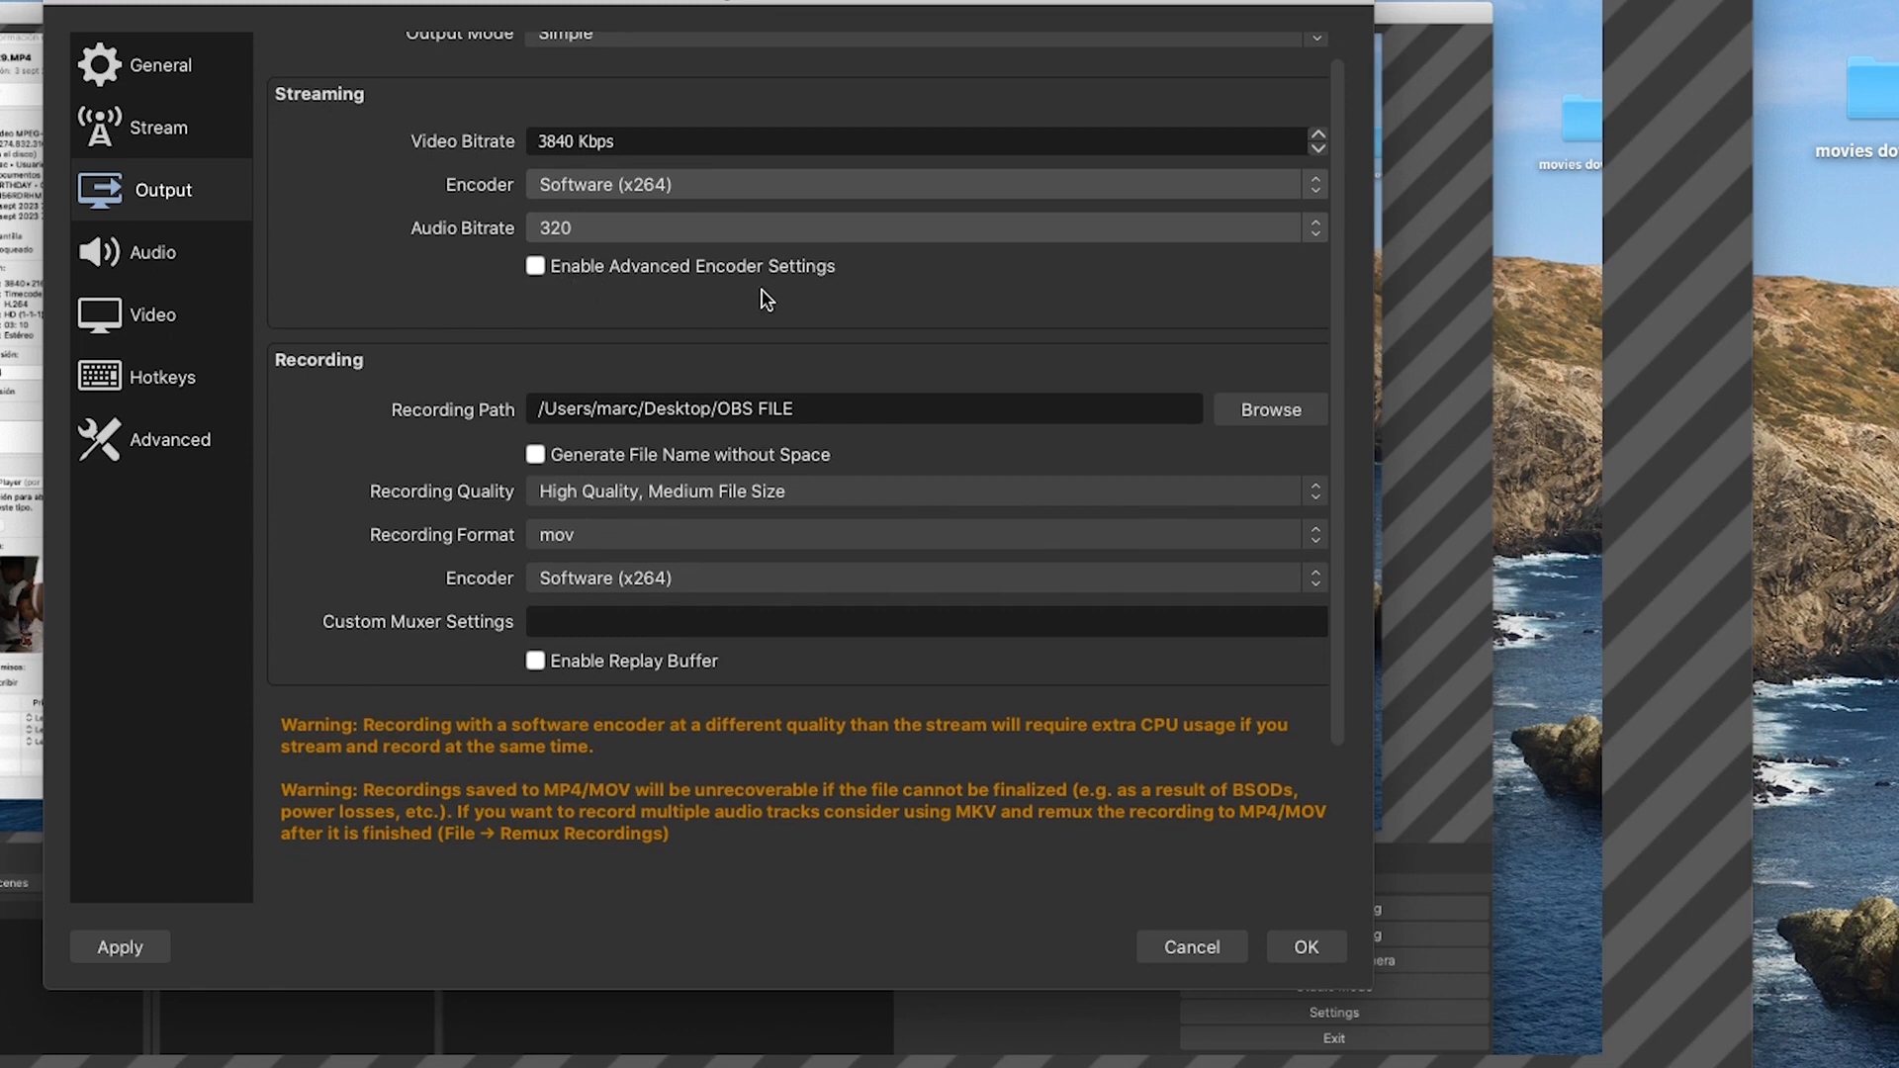
pyautogui.click(536, 267)
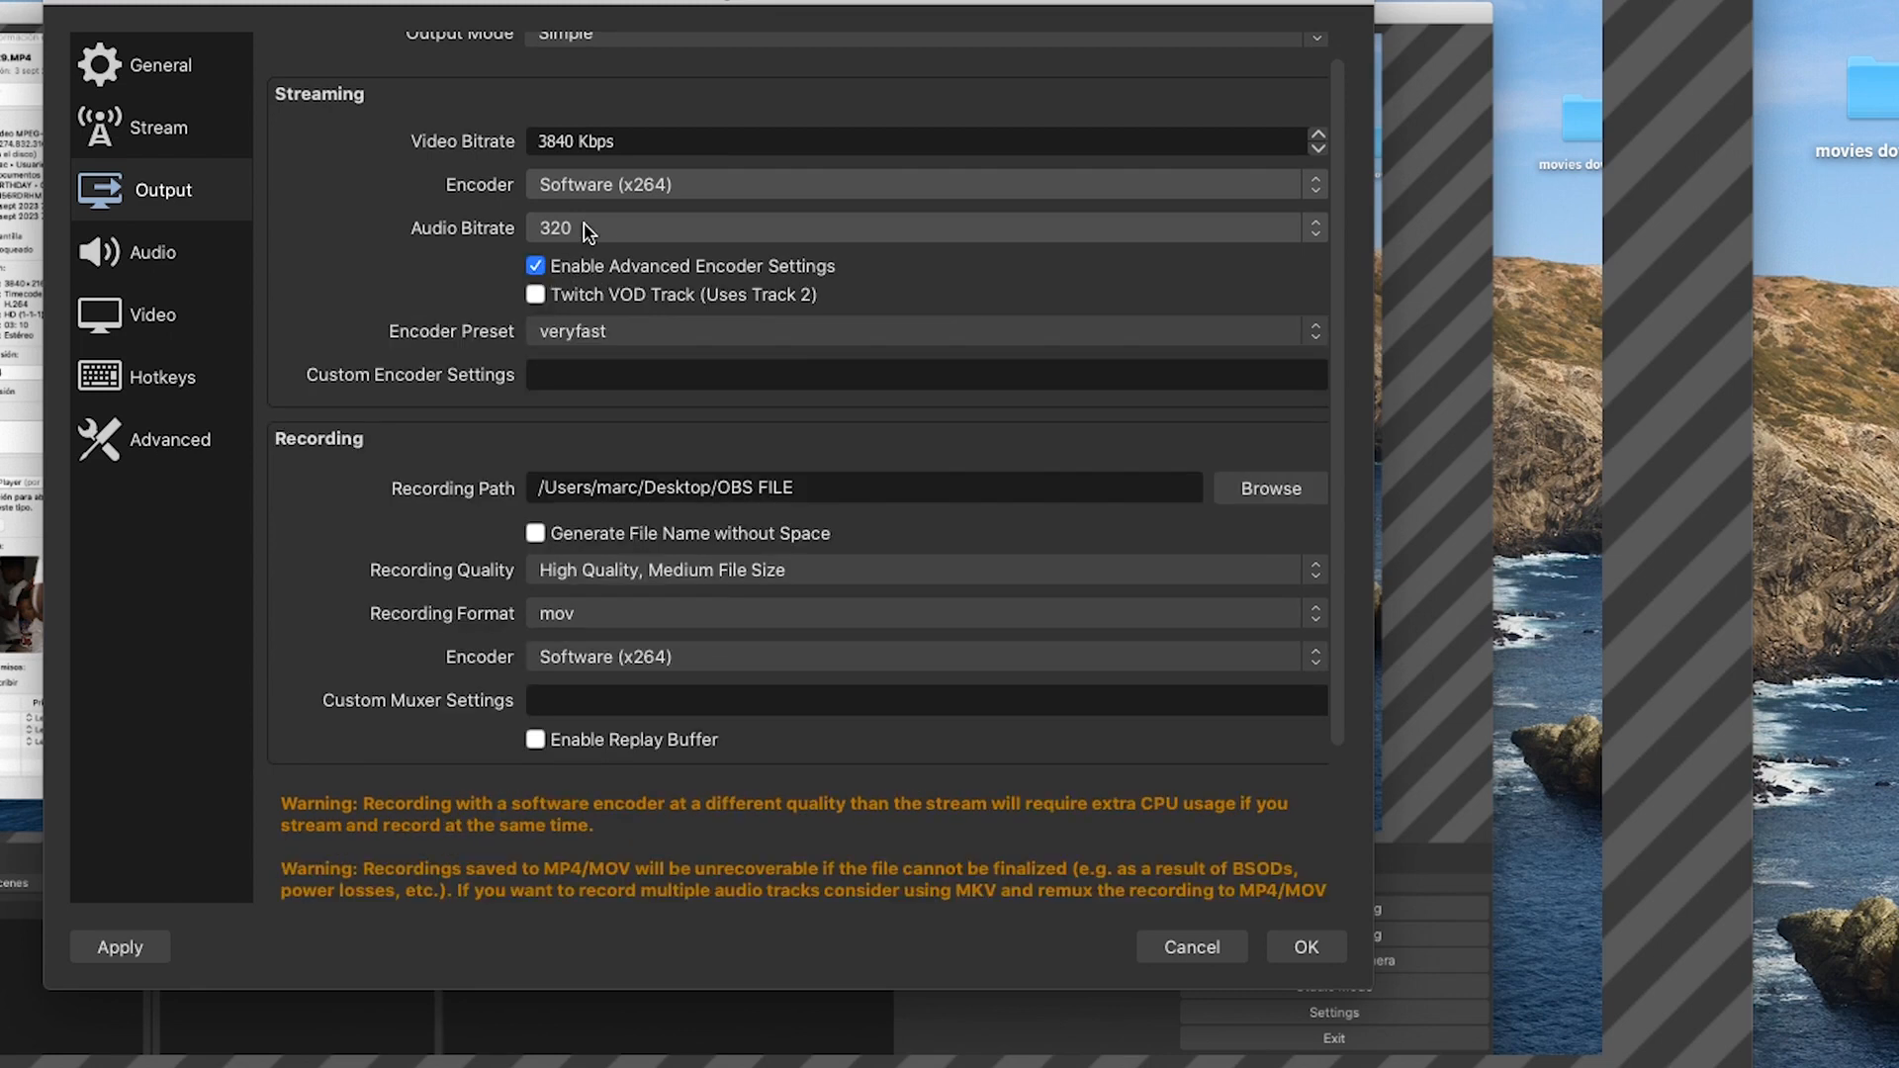
pyautogui.click(704, 189)
pyautogui.click(461, 215)
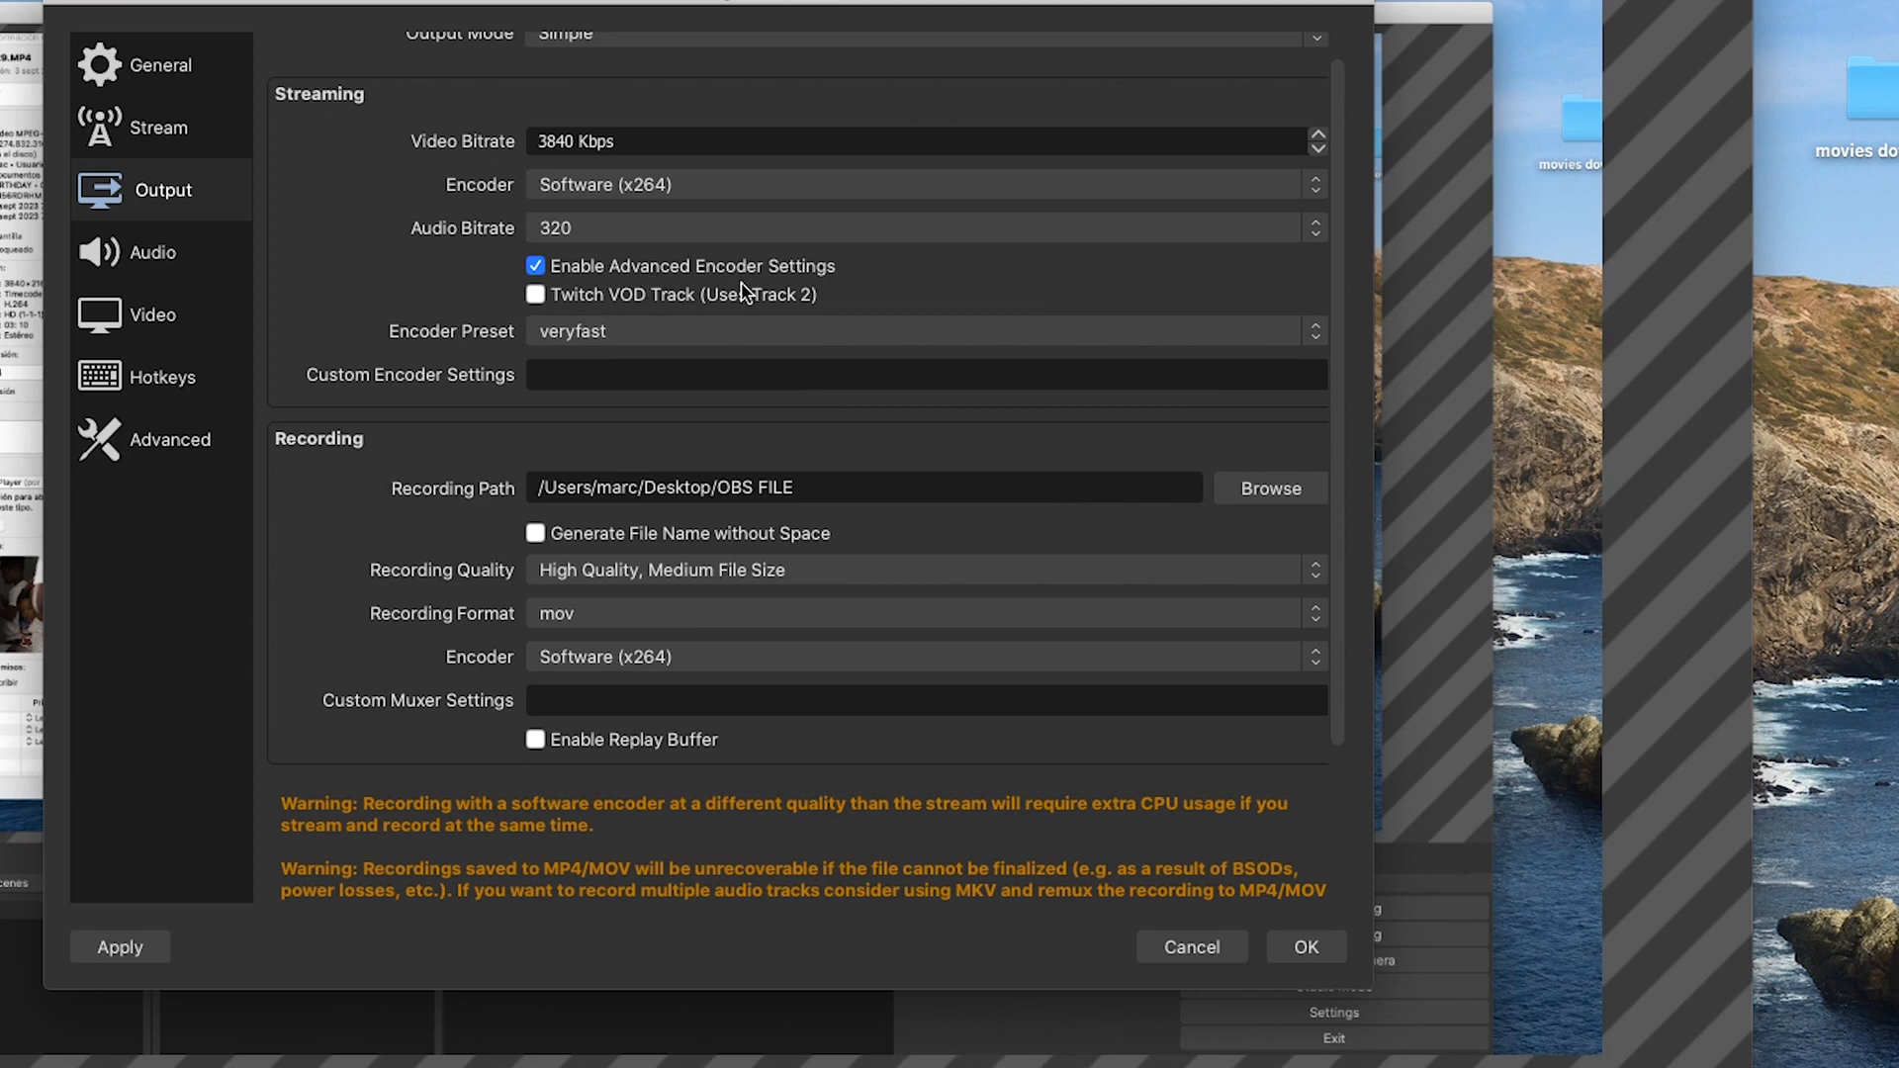
# Turn off the advanced encoder settings for streaming.
pyautogui.click(590, 339)
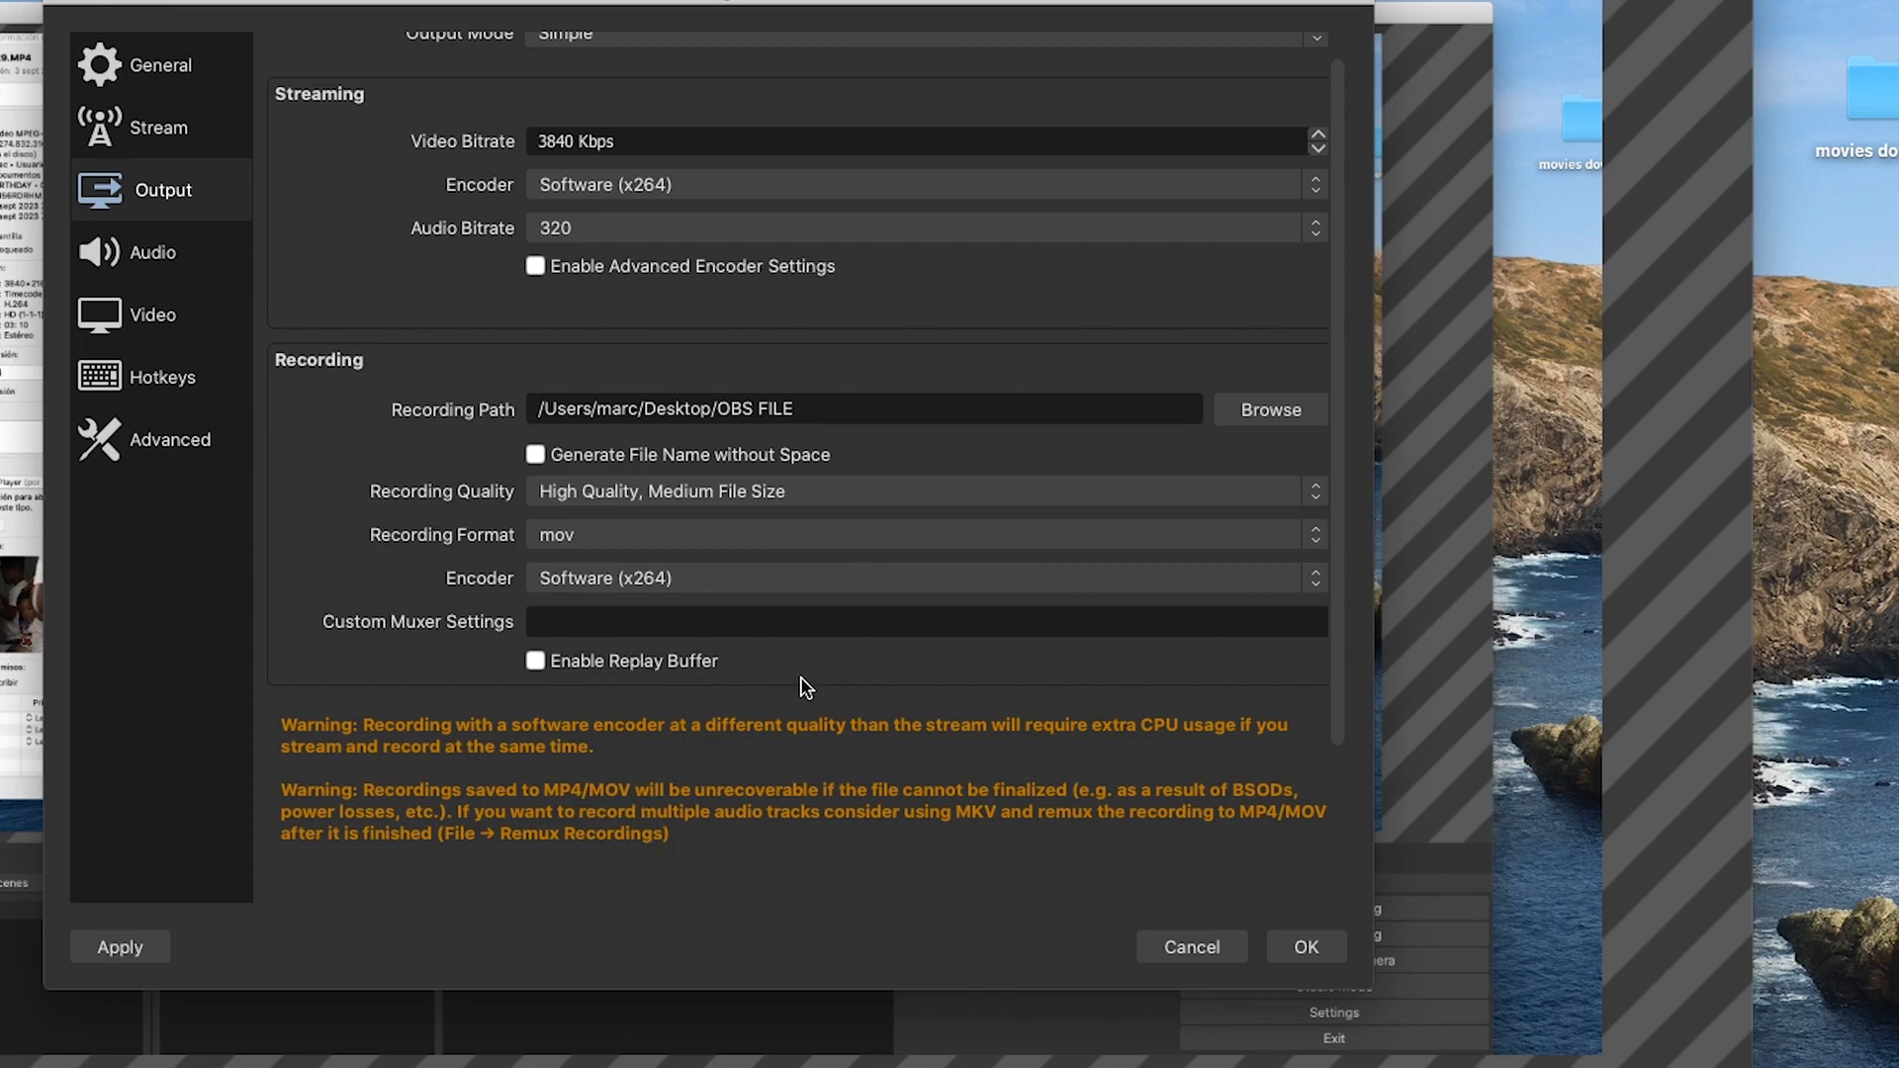
# In the audio settings, keep the sample rate at 48 kHz and the channels on Stereo.
pyautogui.click(158, 256)
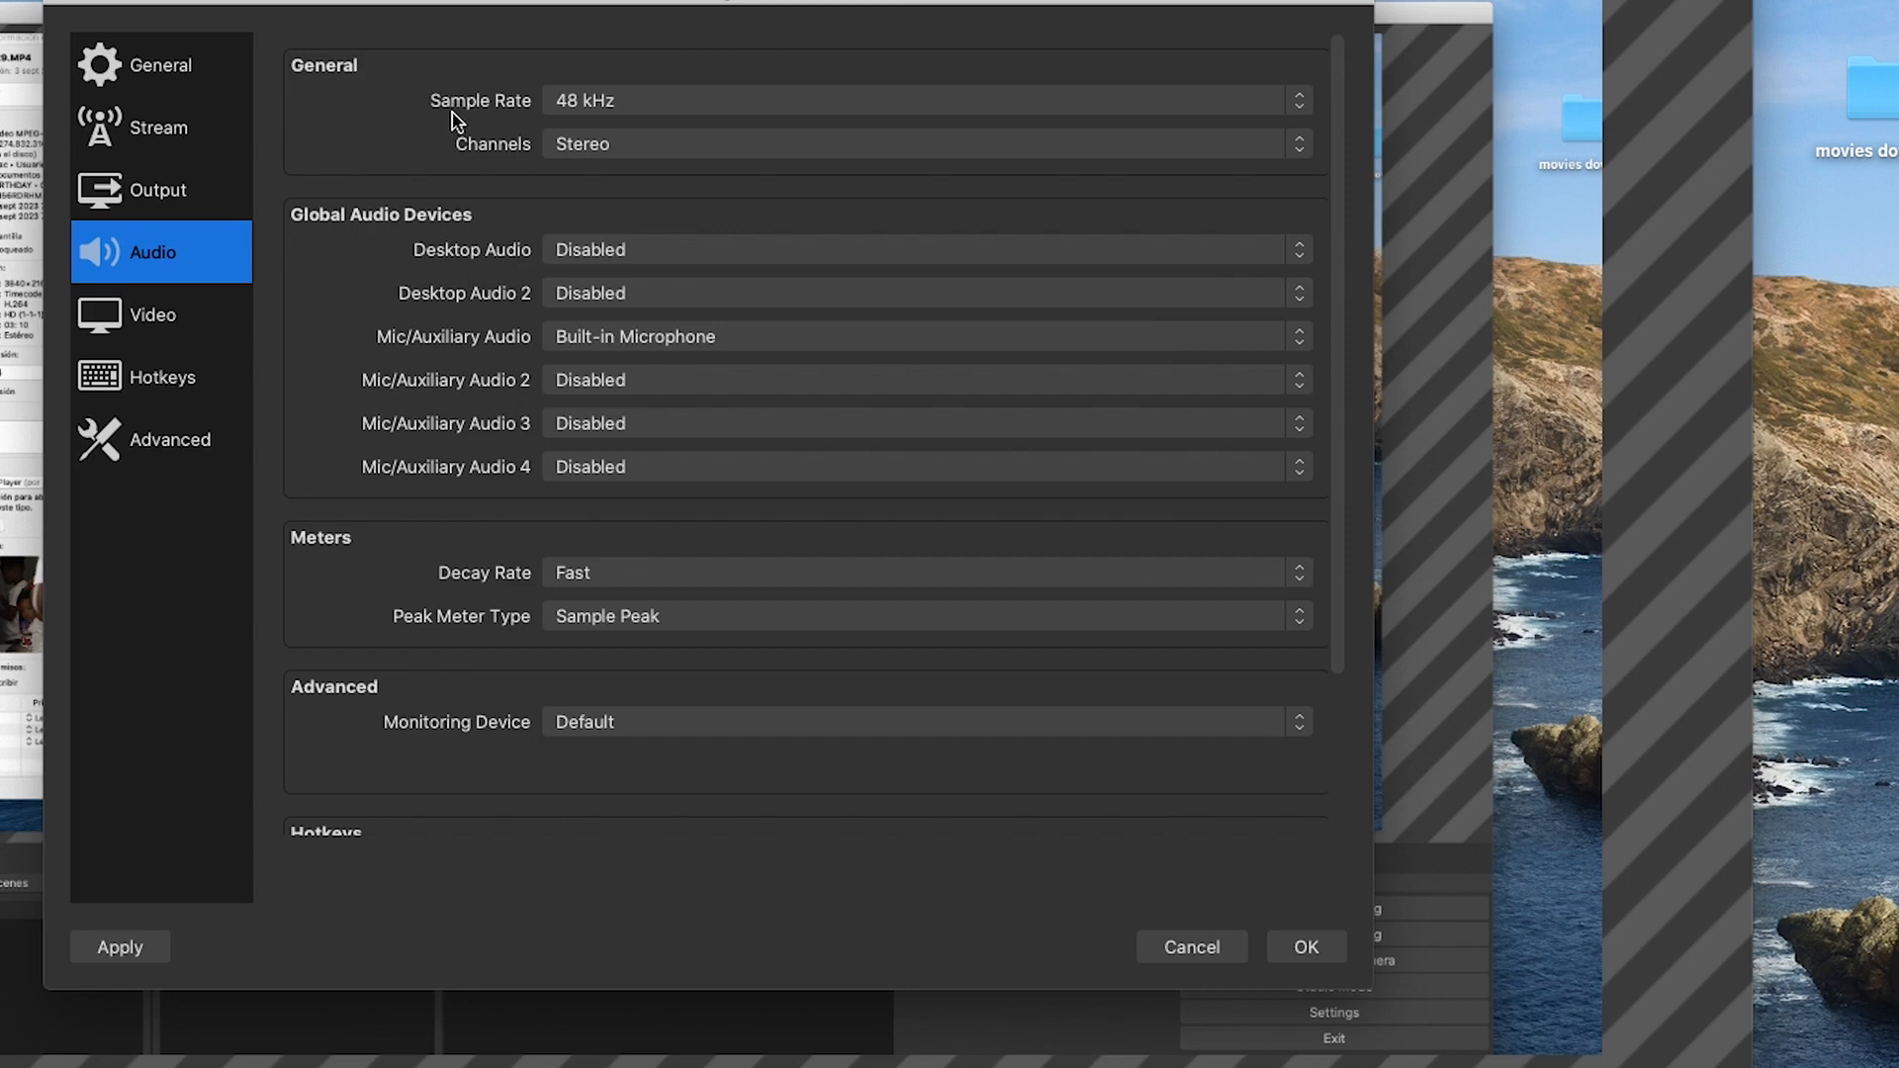
pyautogui.click(608, 103)
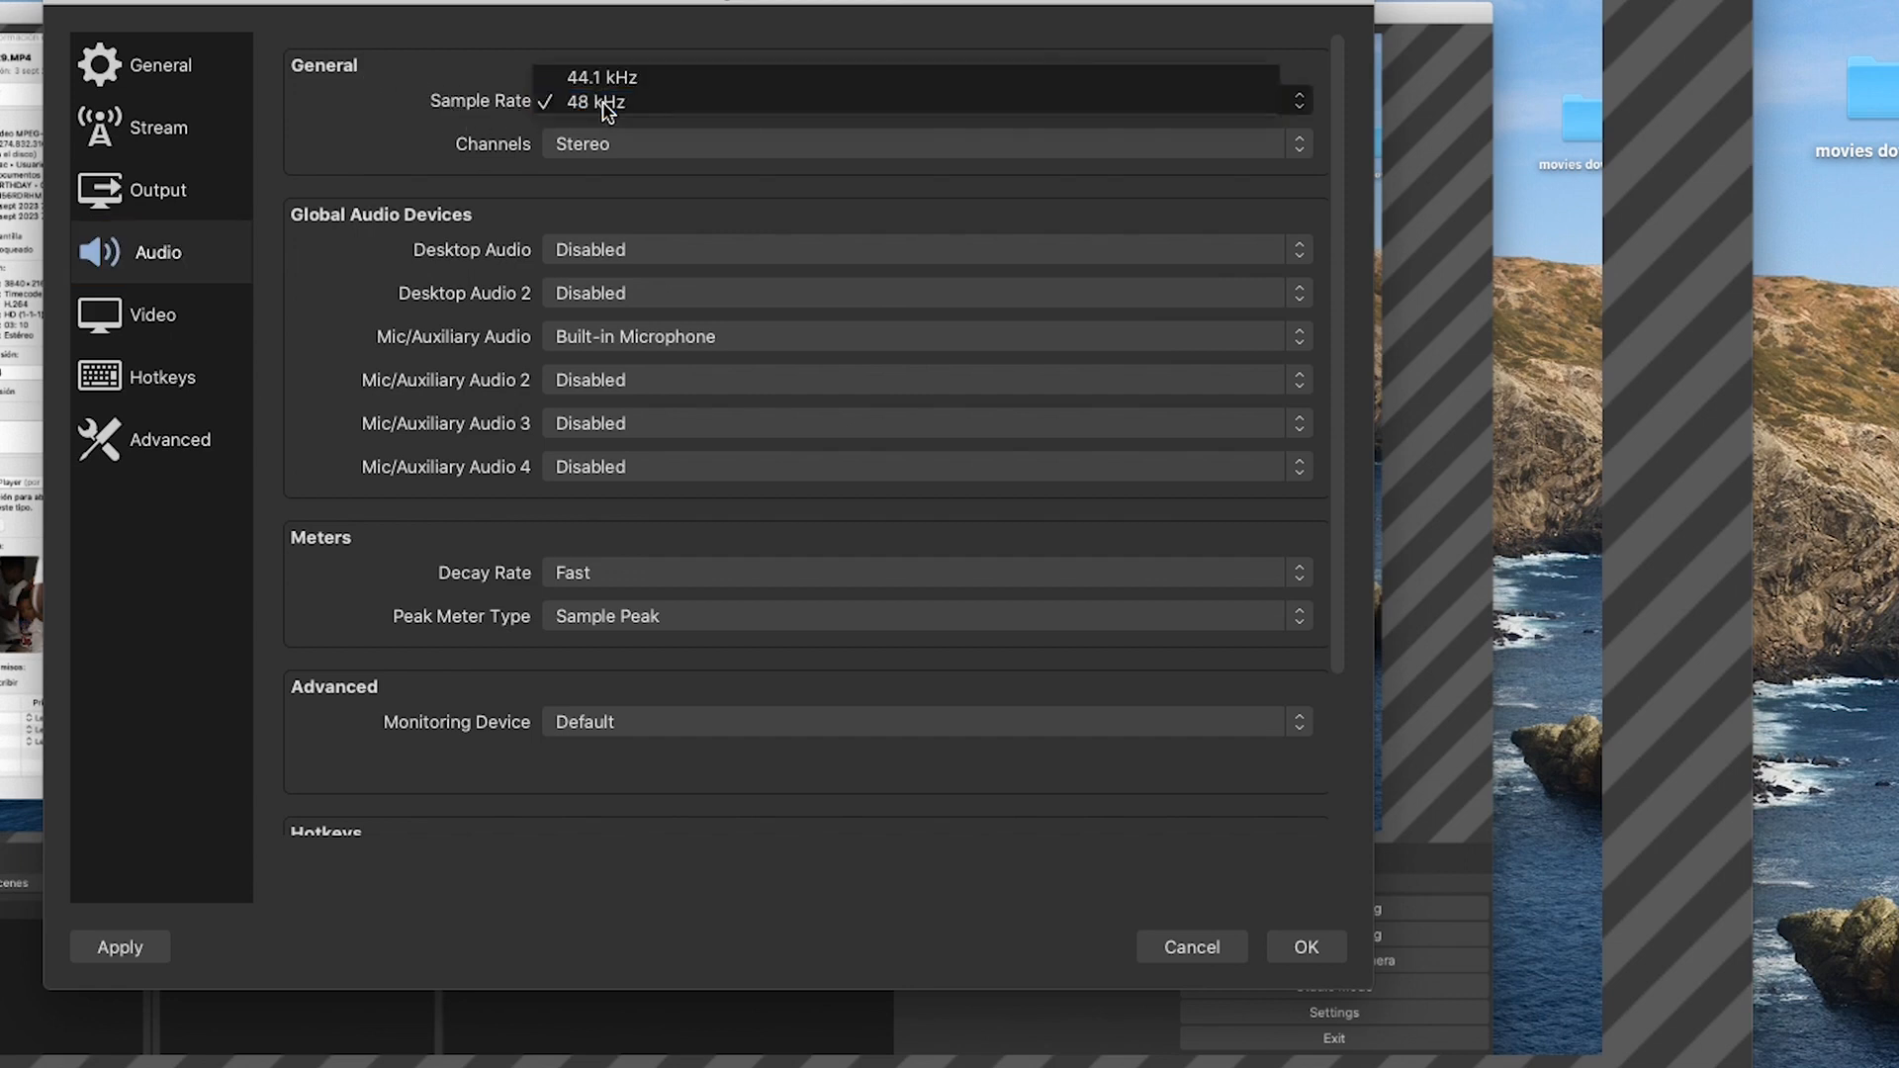
pyautogui.click(608, 103)
pyautogui.click(601, 158)
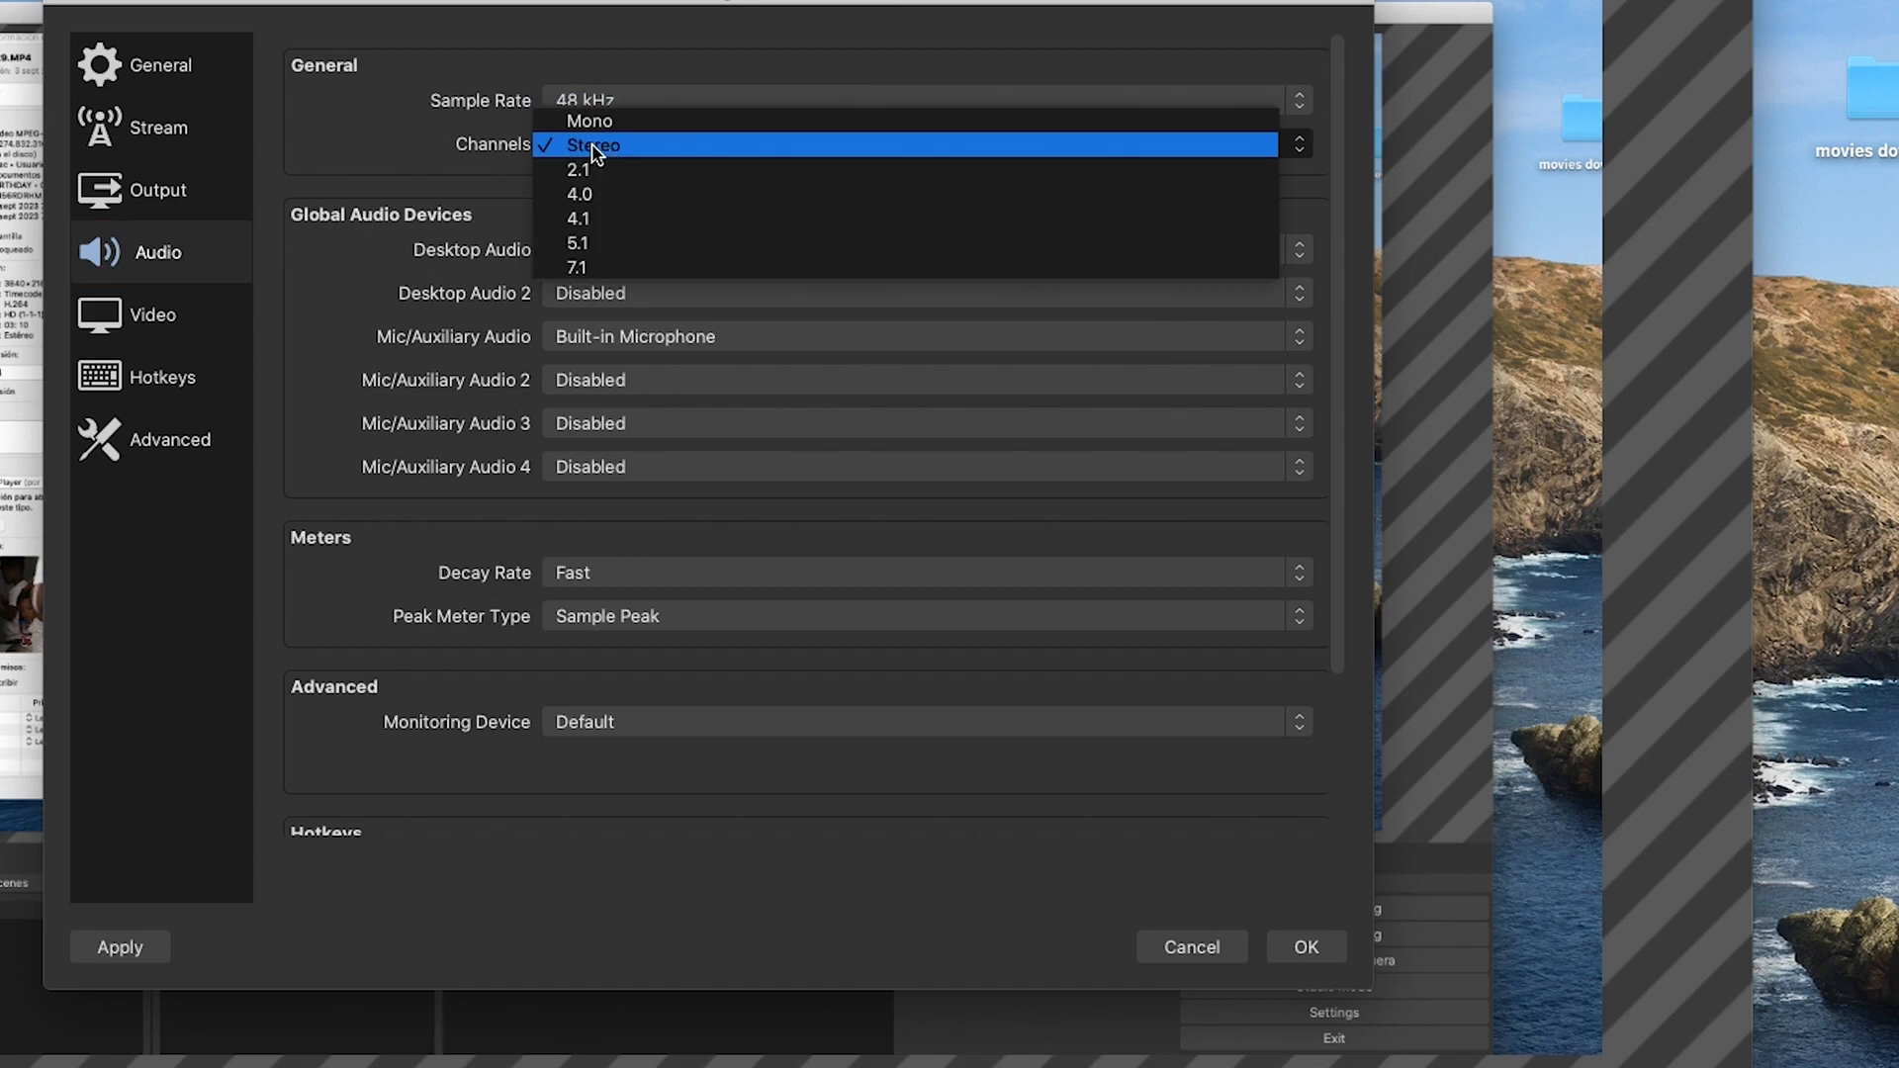
pyautogui.click(571, 149)
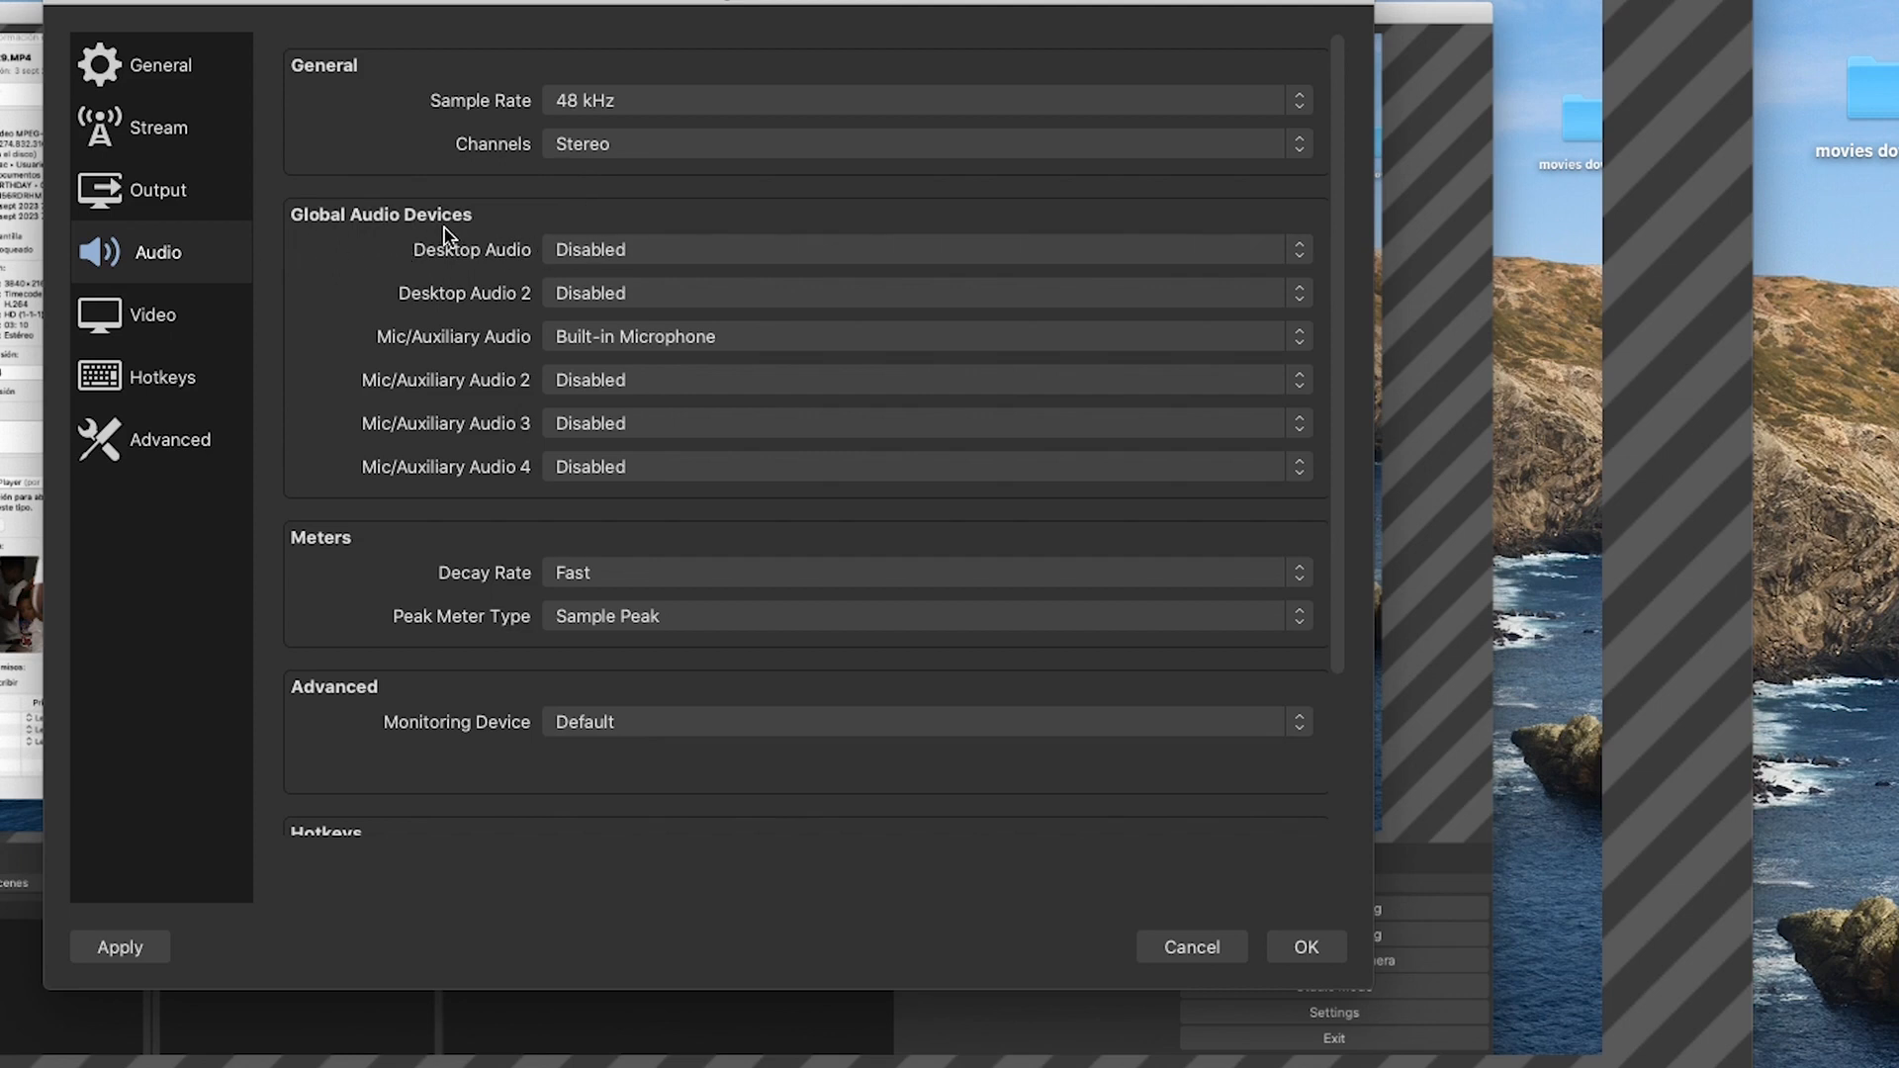
# Check the device choices for Desktop Audio and Desktop Audio 2, keeping both set to Disabled.
pyautogui.click(604, 261)
pyautogui.click(588, 290)
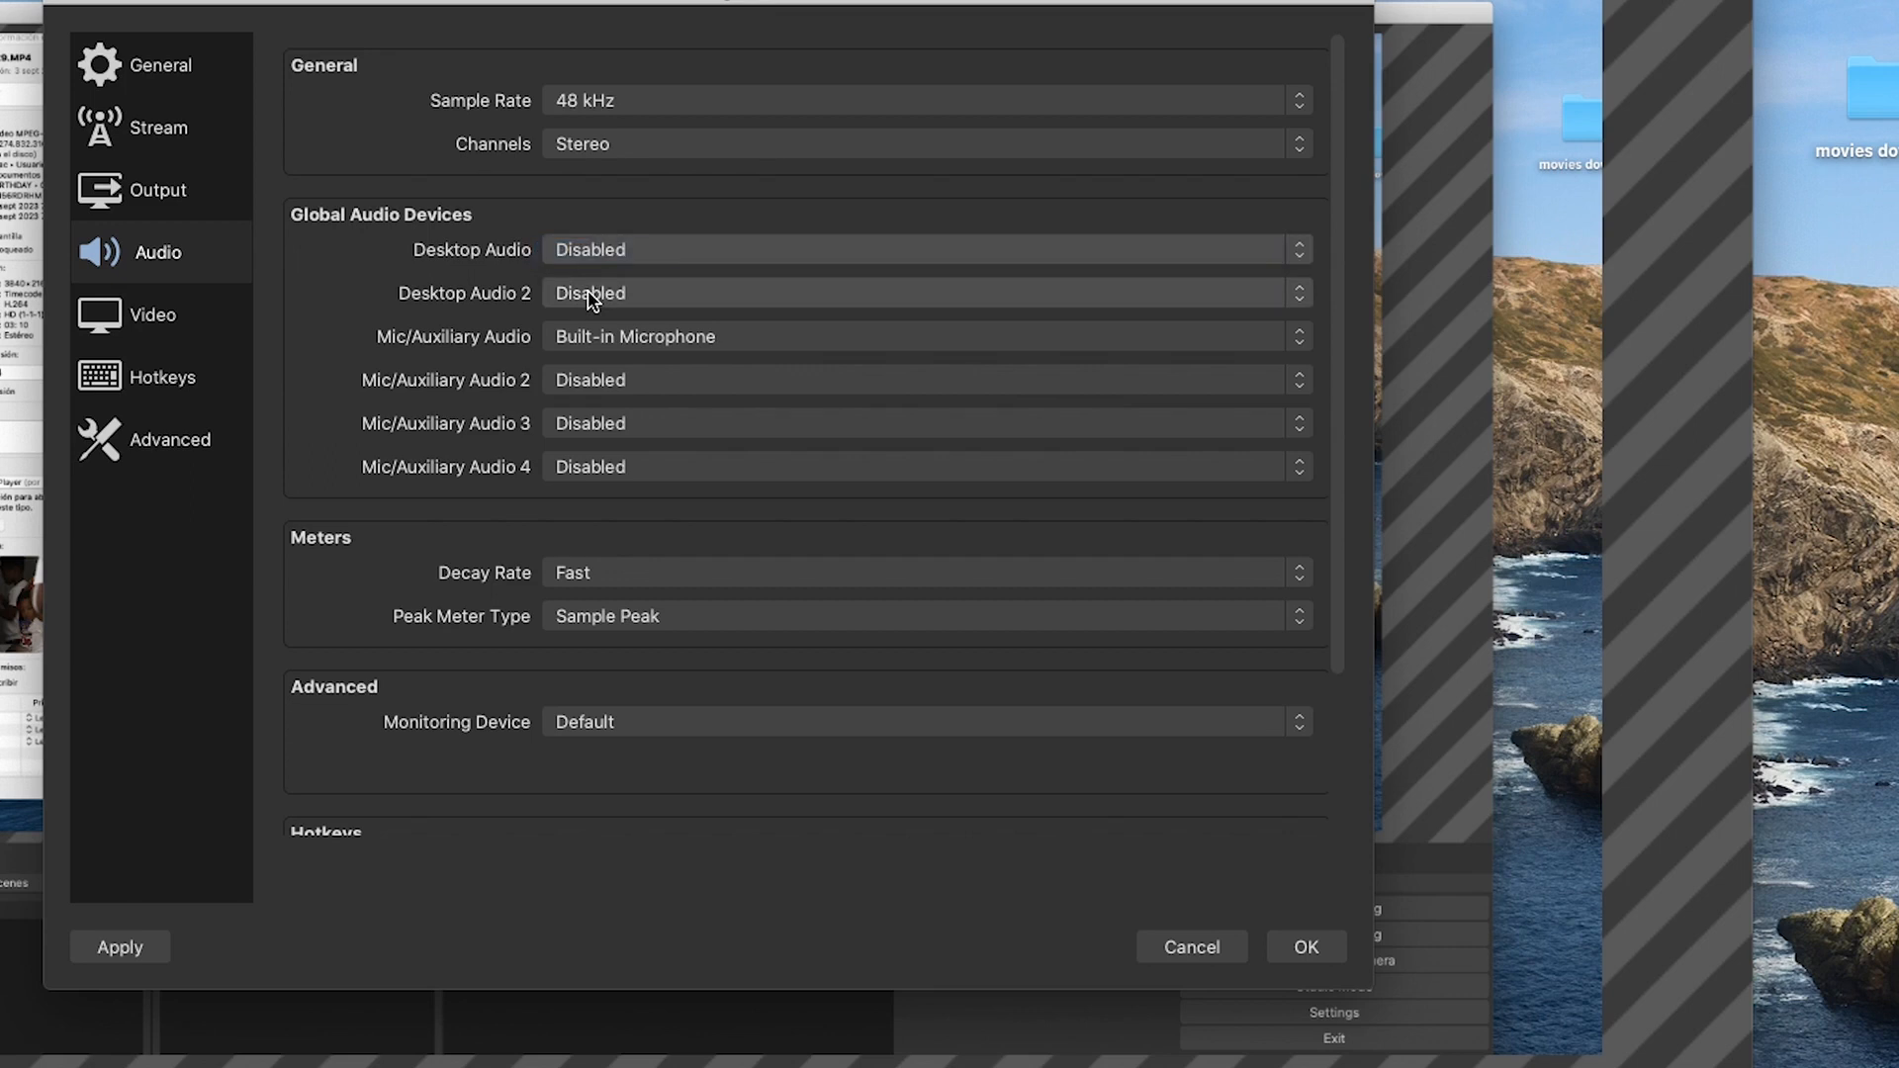
pyautogui.click(589, 291)
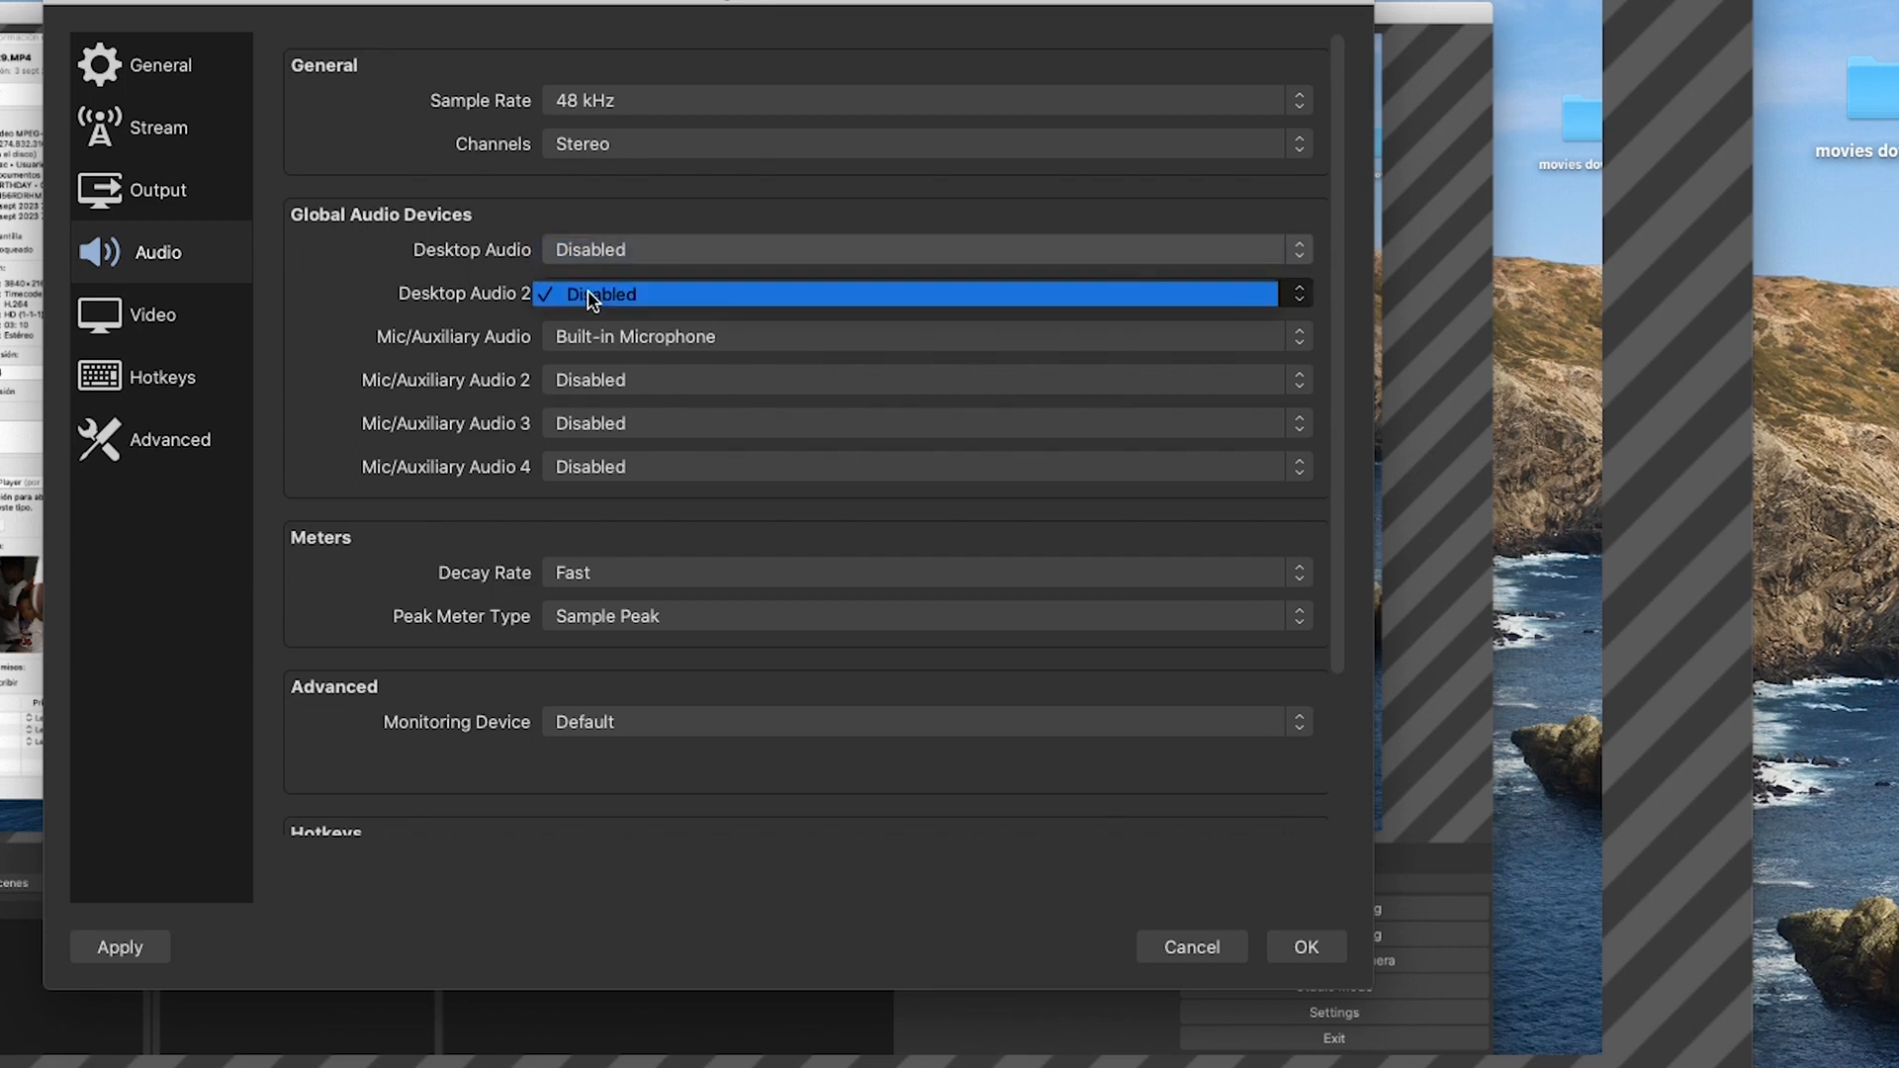
pyautogui.click(579, 342)
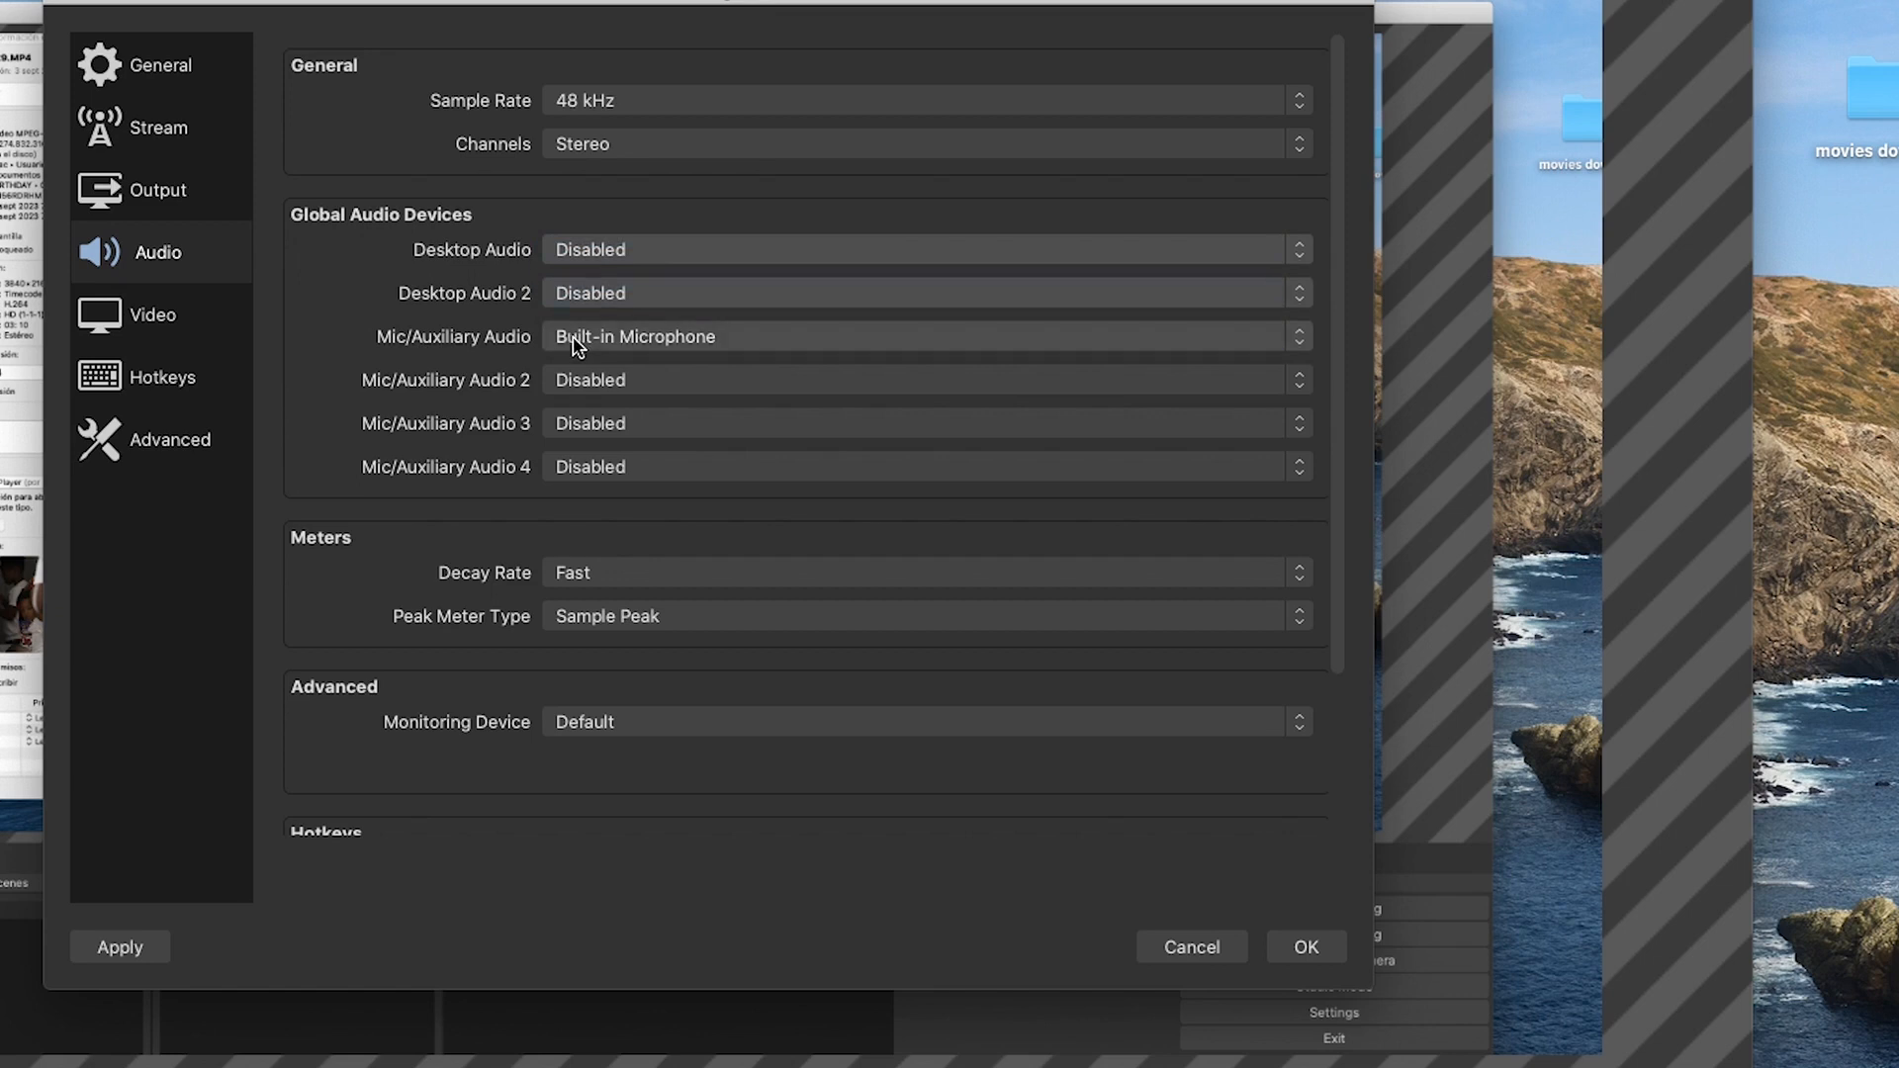
# Try the Default device for Mic/Auxiliary Audio and settle on Built-in Microphone.
pyautogui.click(578, 341)
pyautogui.click(578, 342)
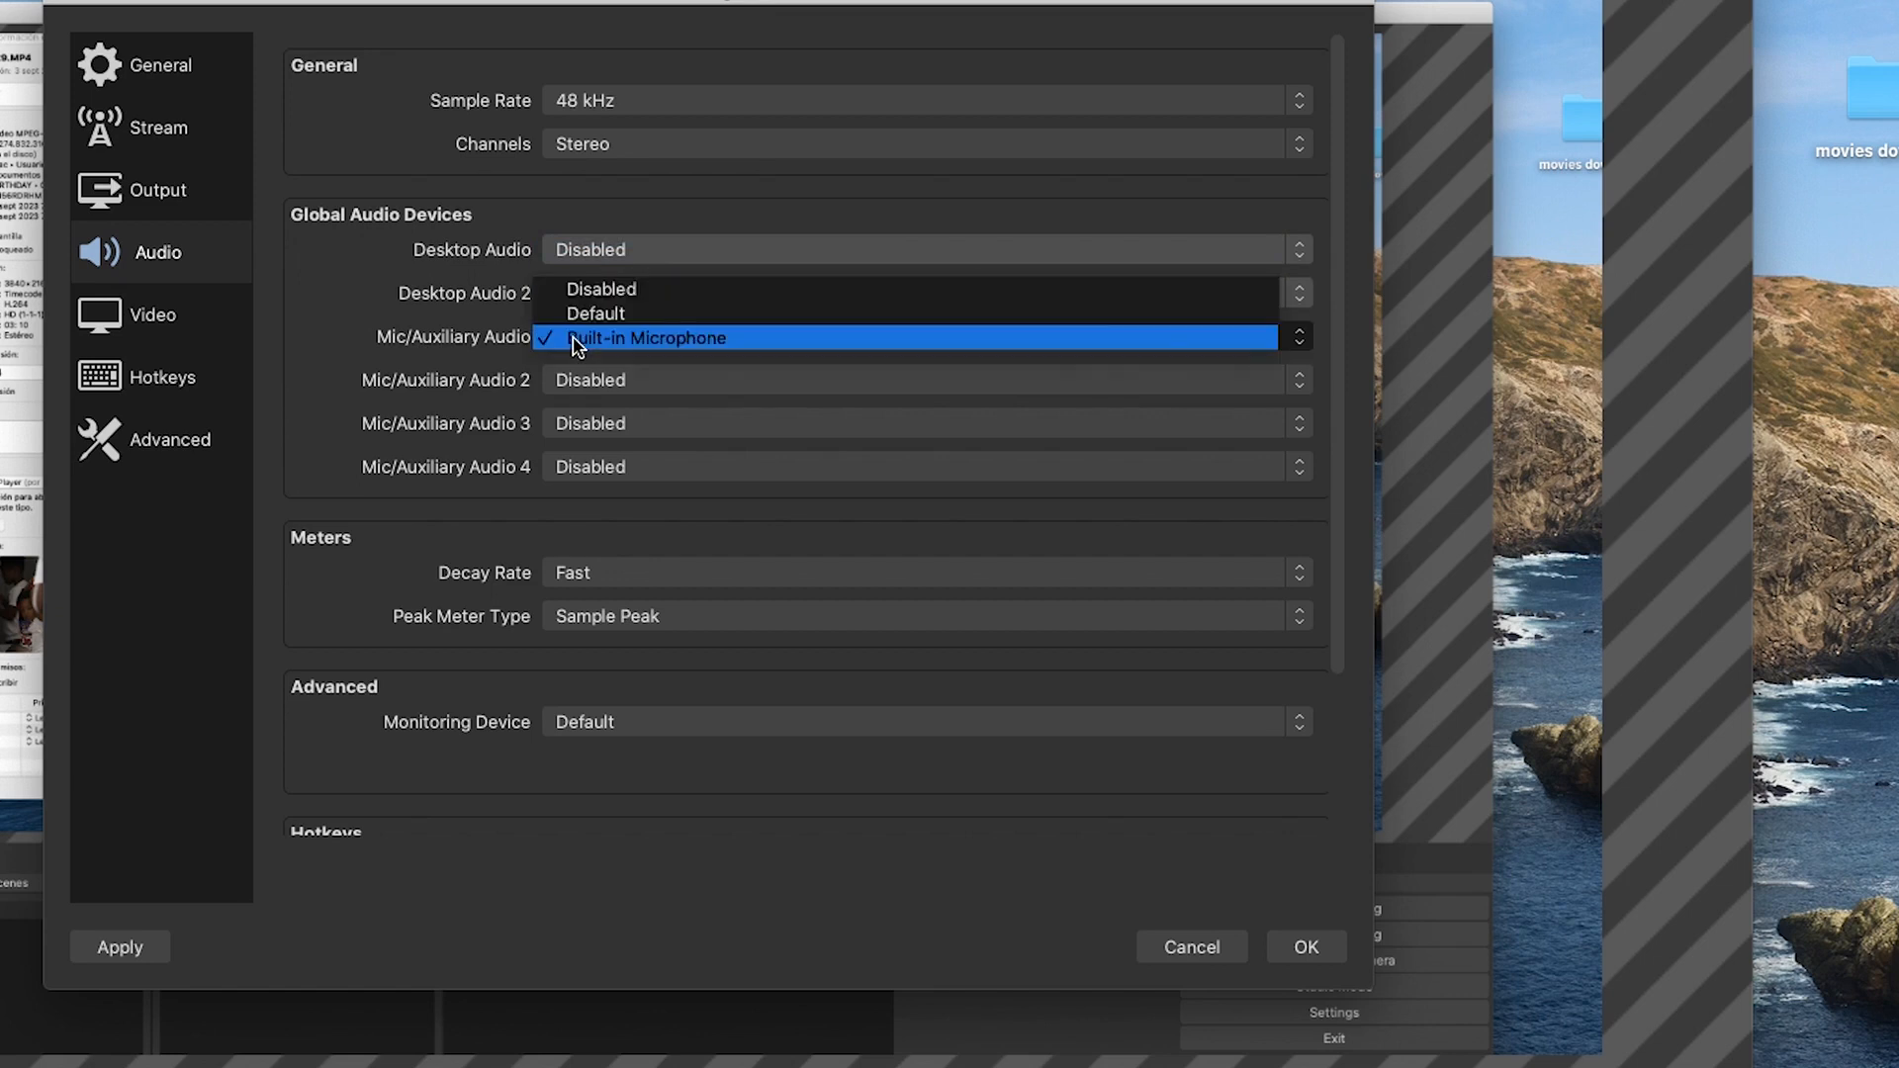
pyautogui.click(588, 314)
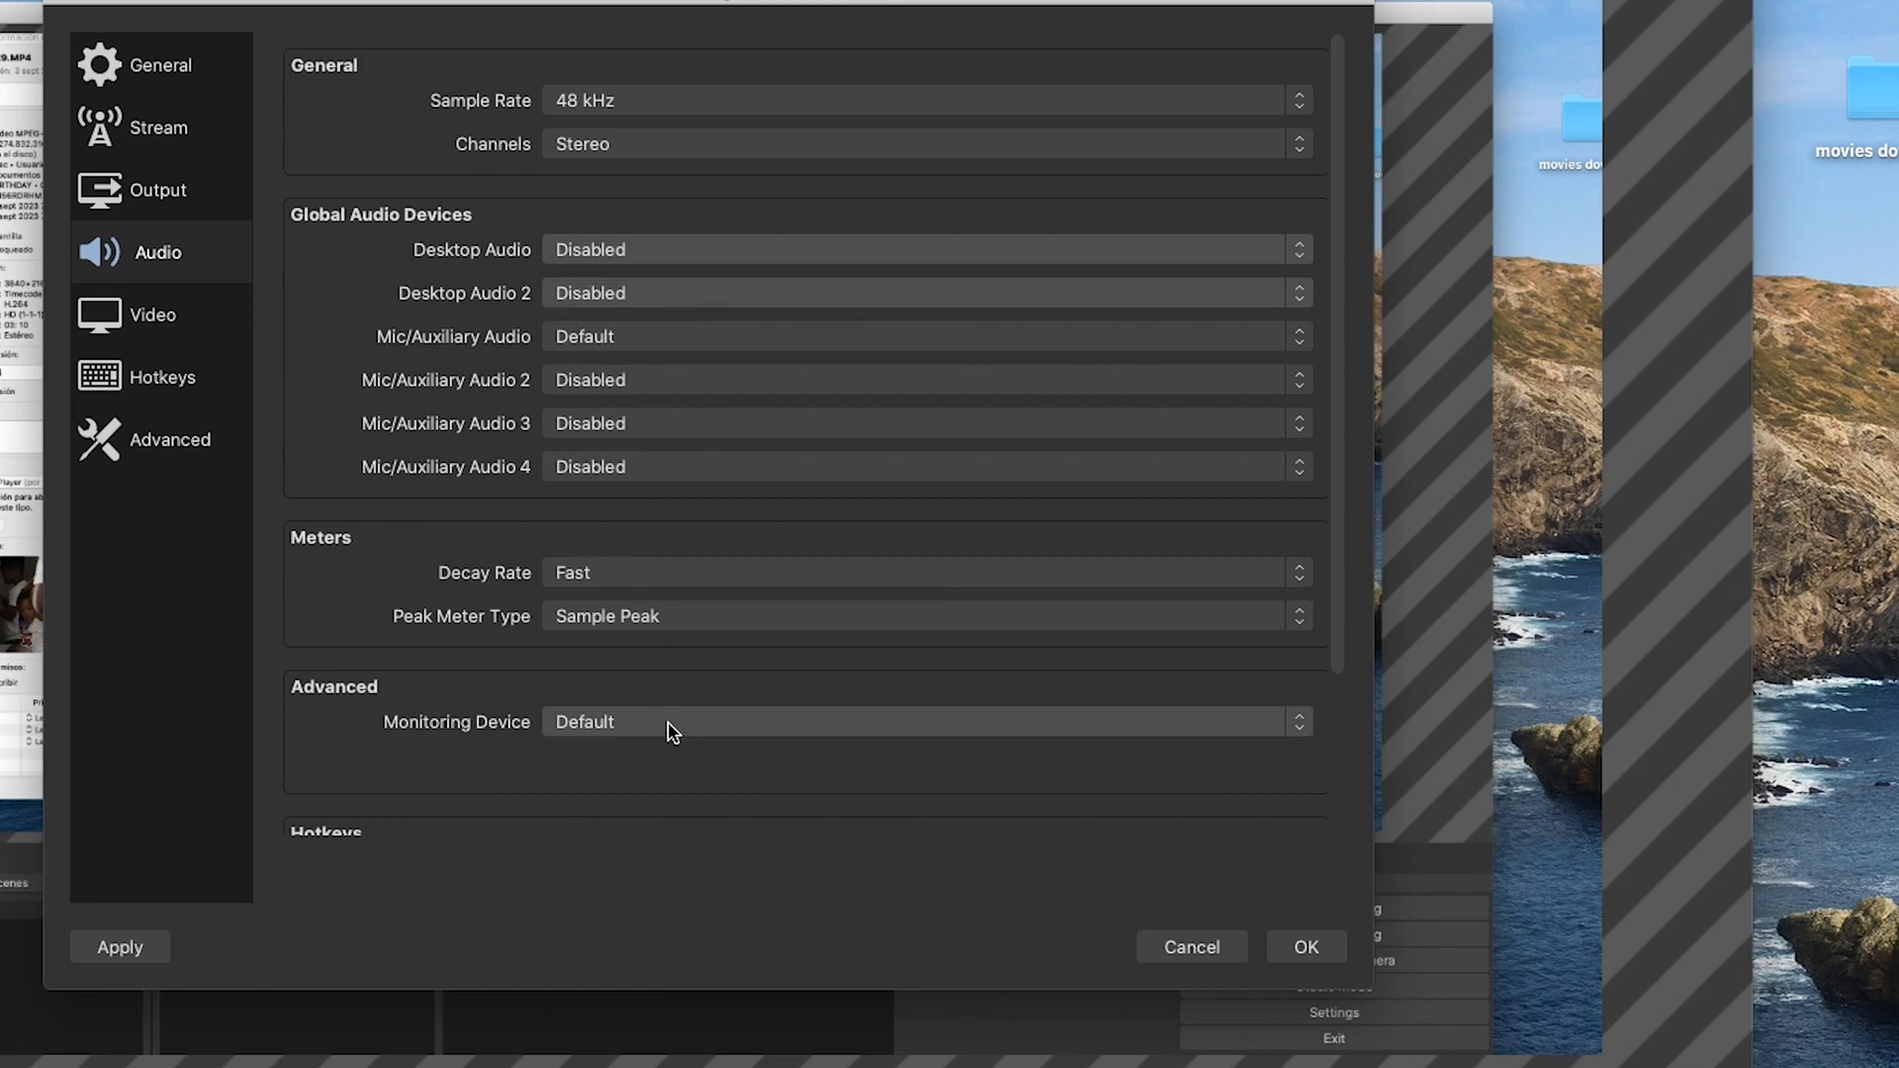
pyautogui.click(609, 334)
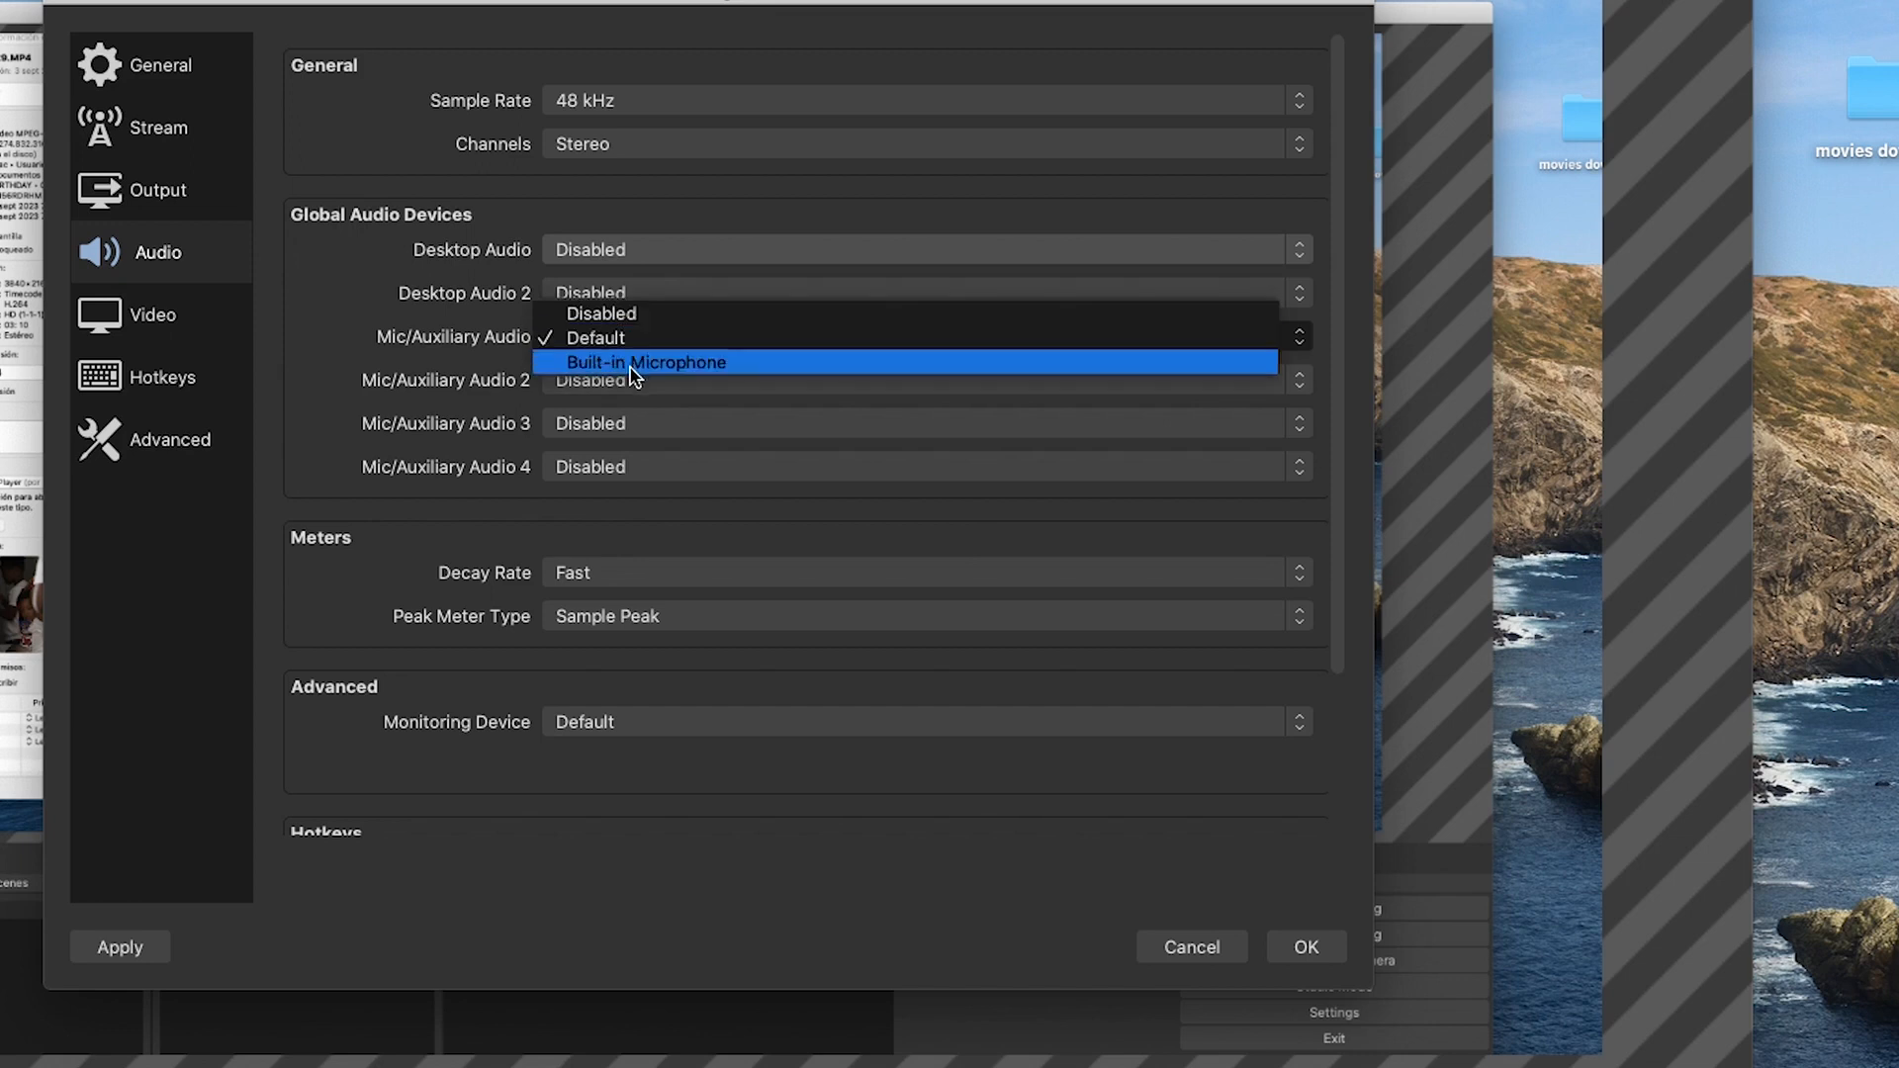
pyautogui.click(634, 364)
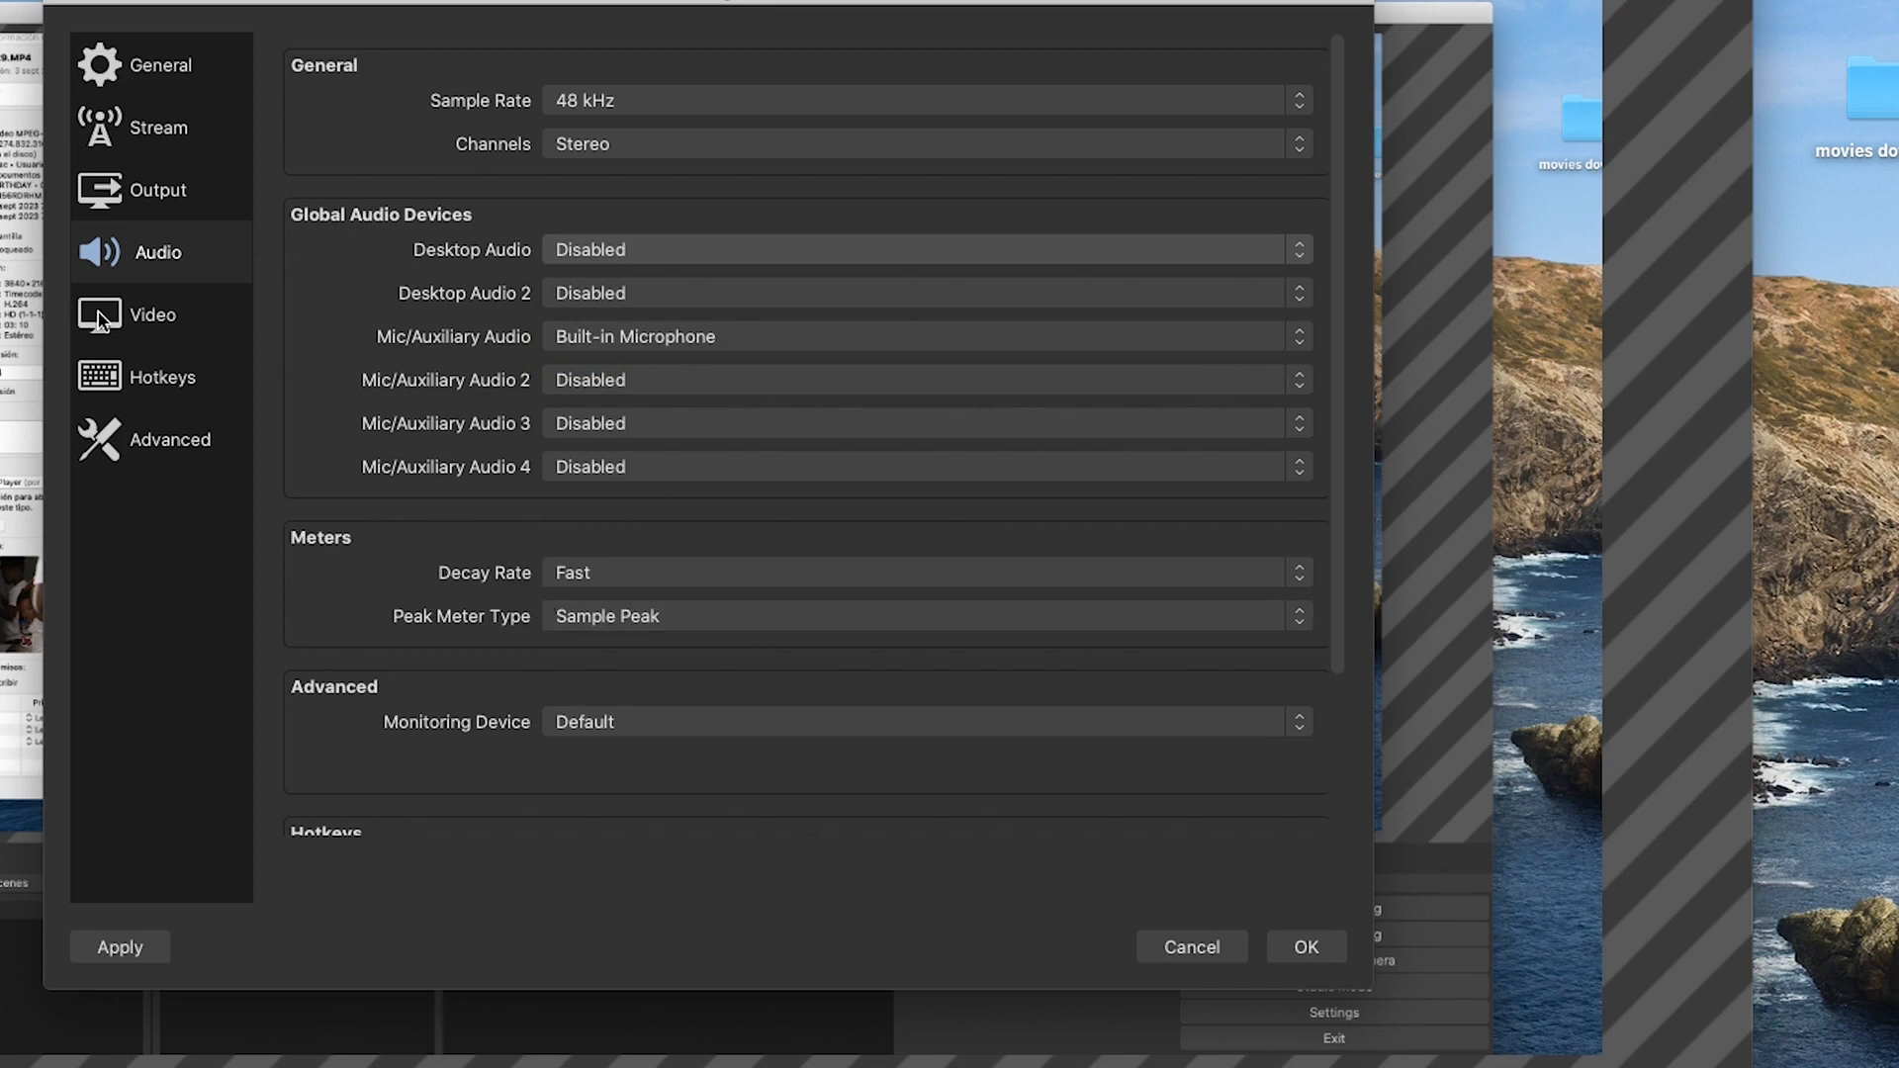
# In the video settings, set the base (canvas) resolution to 2560x1440.
pyautogui.click(144, 320)
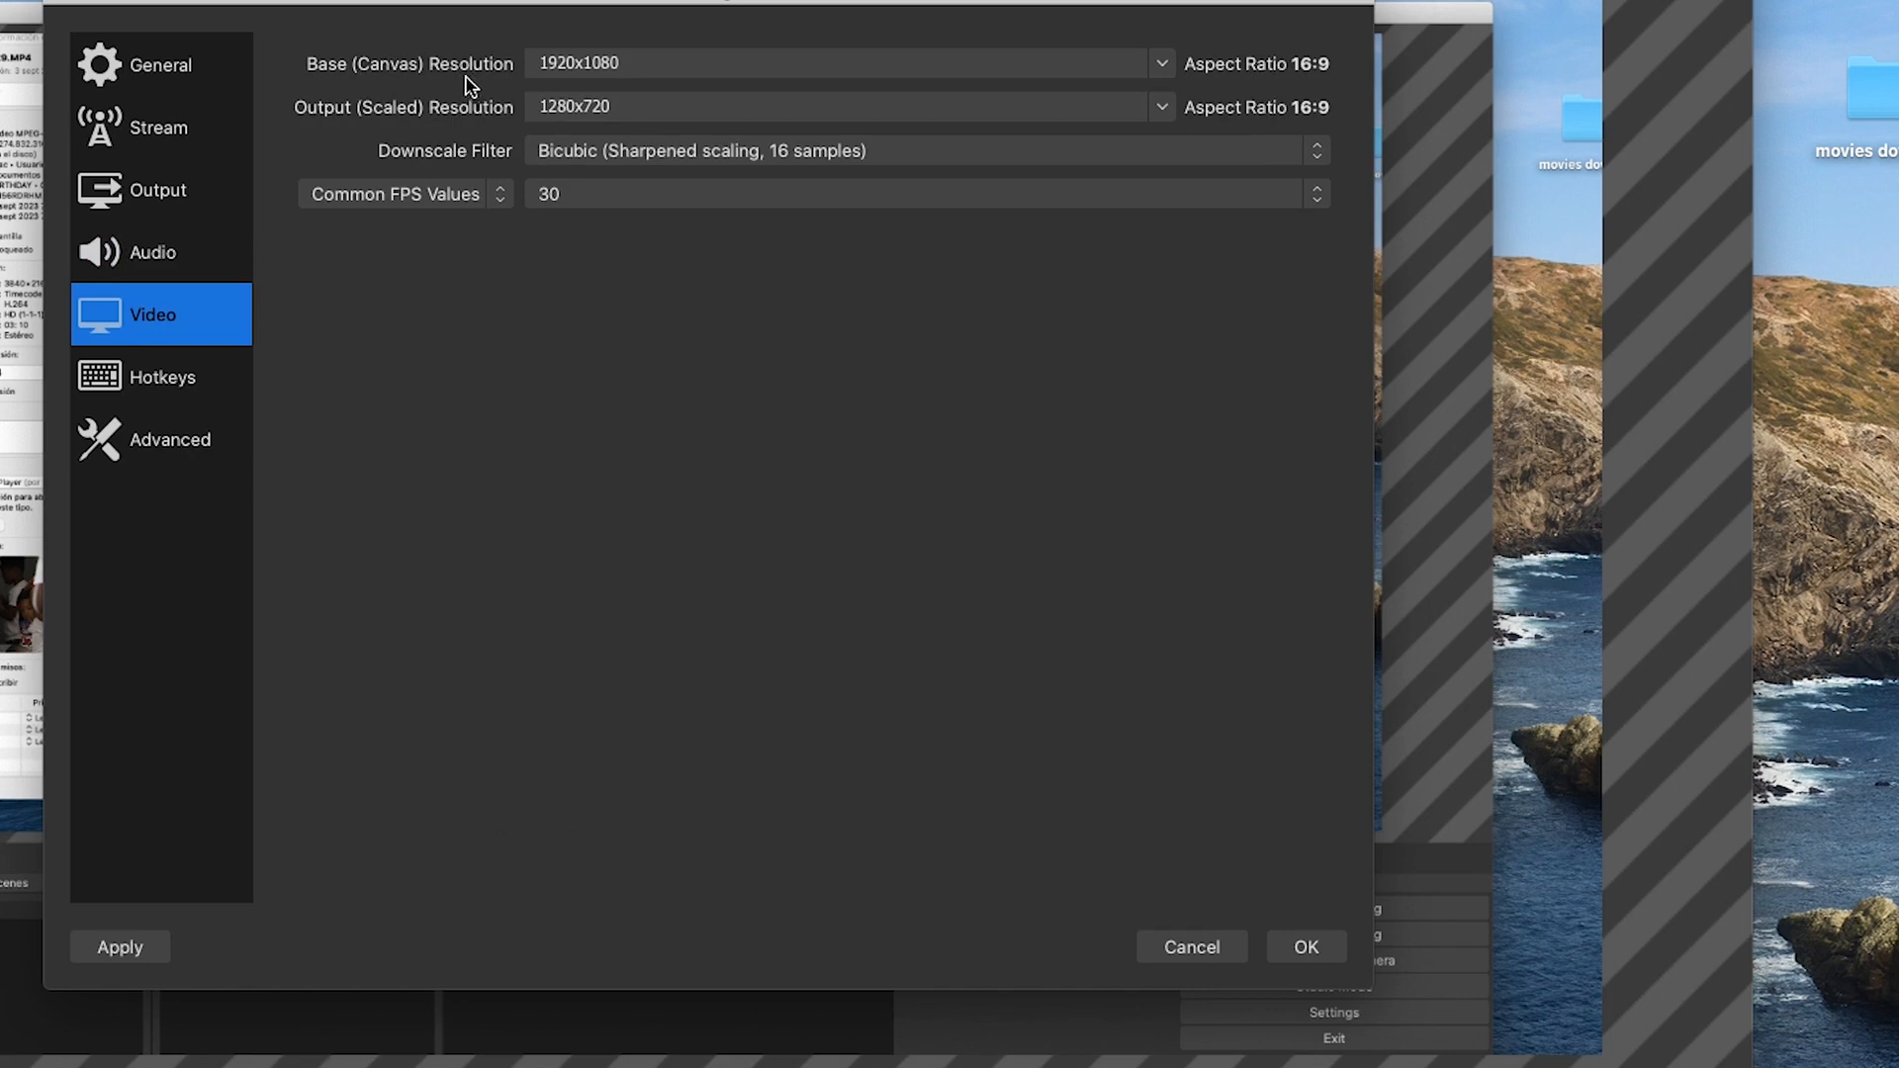
pyautogui.click(635, 63)
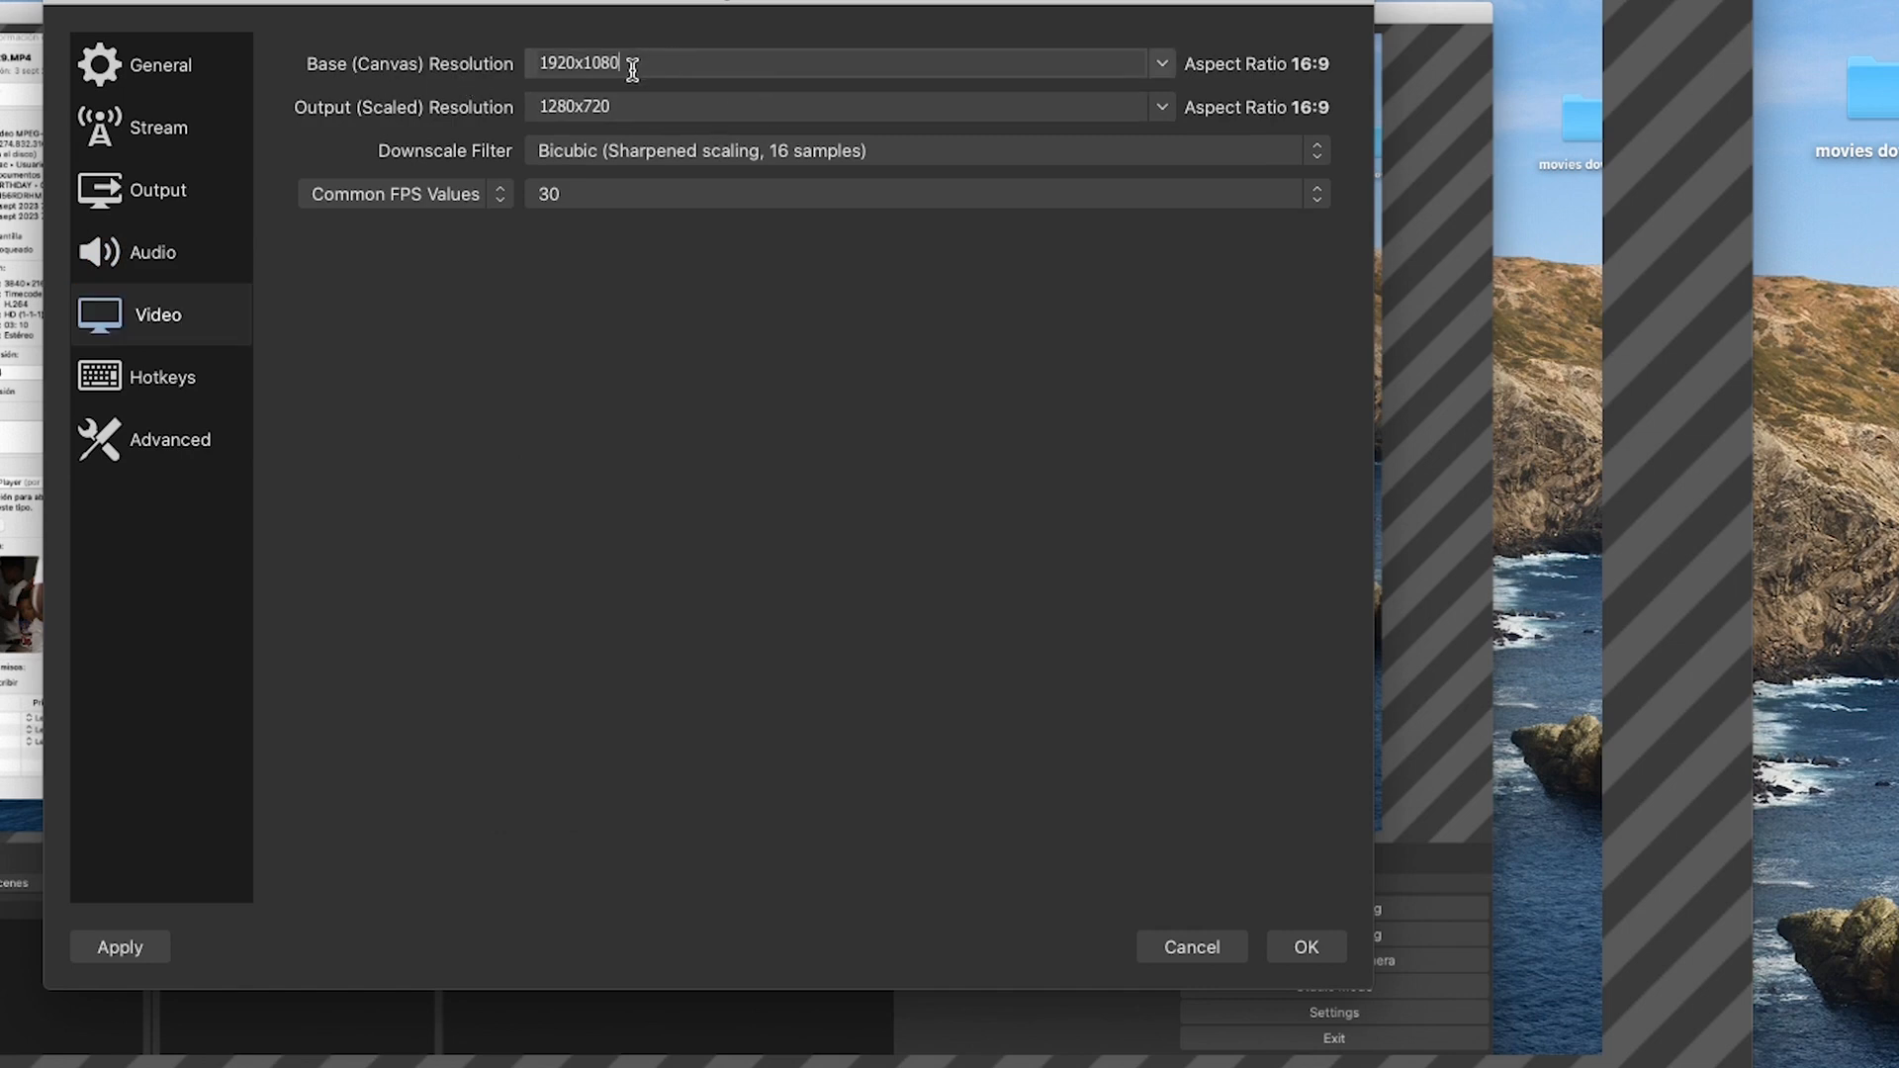
pyautogui.click(1161, 65)
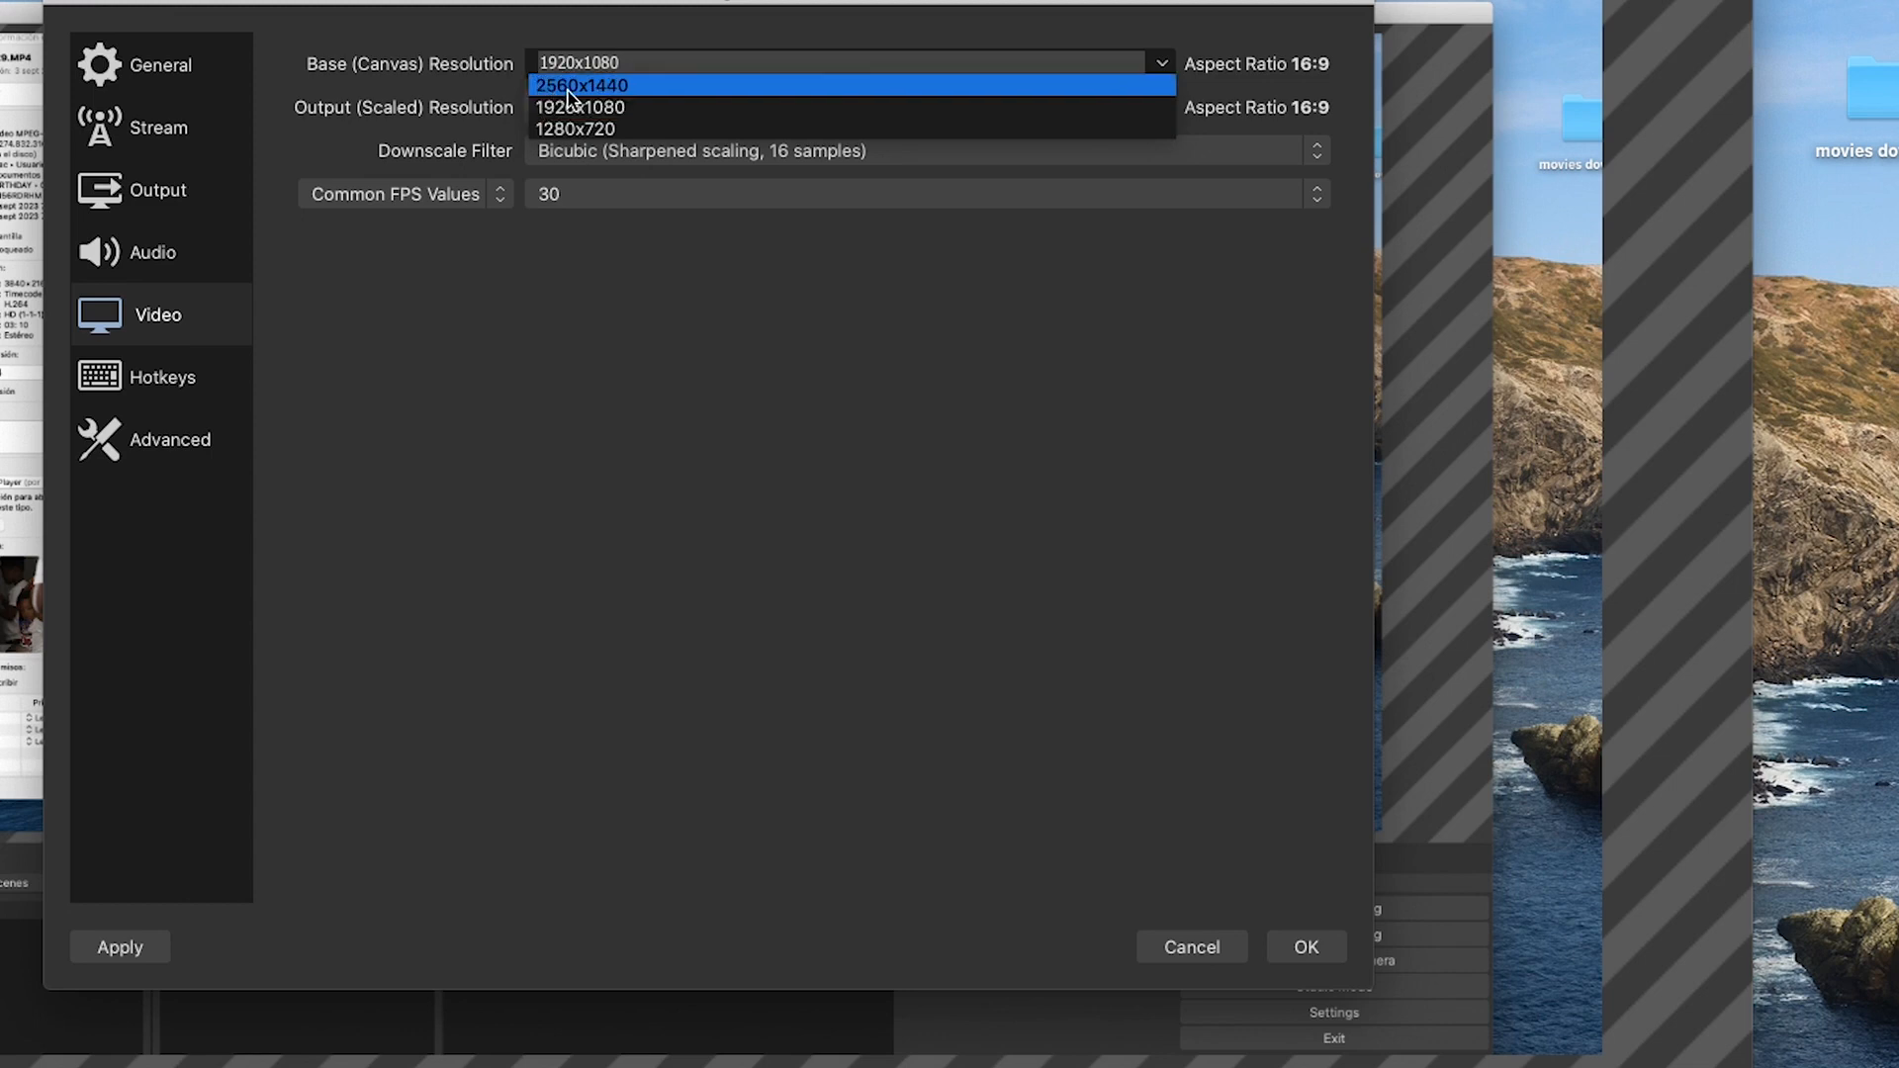
pyautogui.click(625, 95)
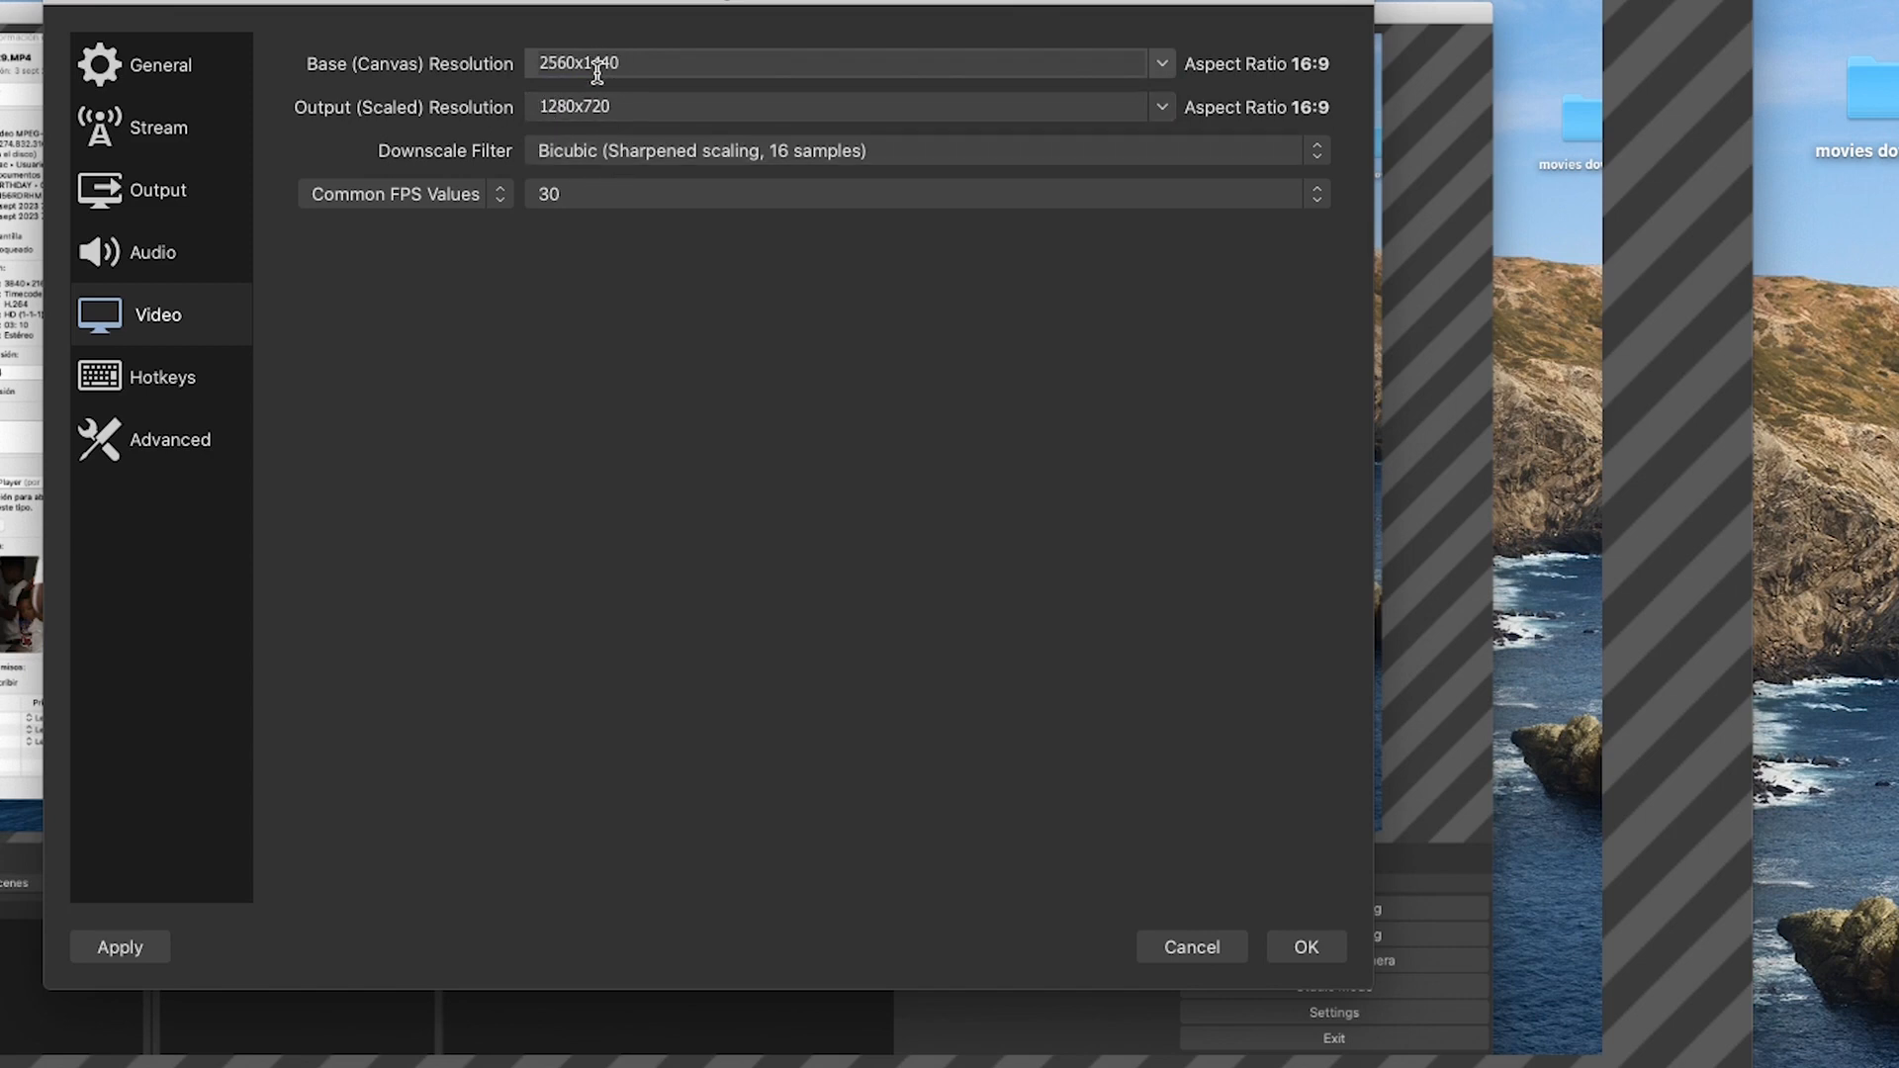
pyautogui.click(1162, 63)
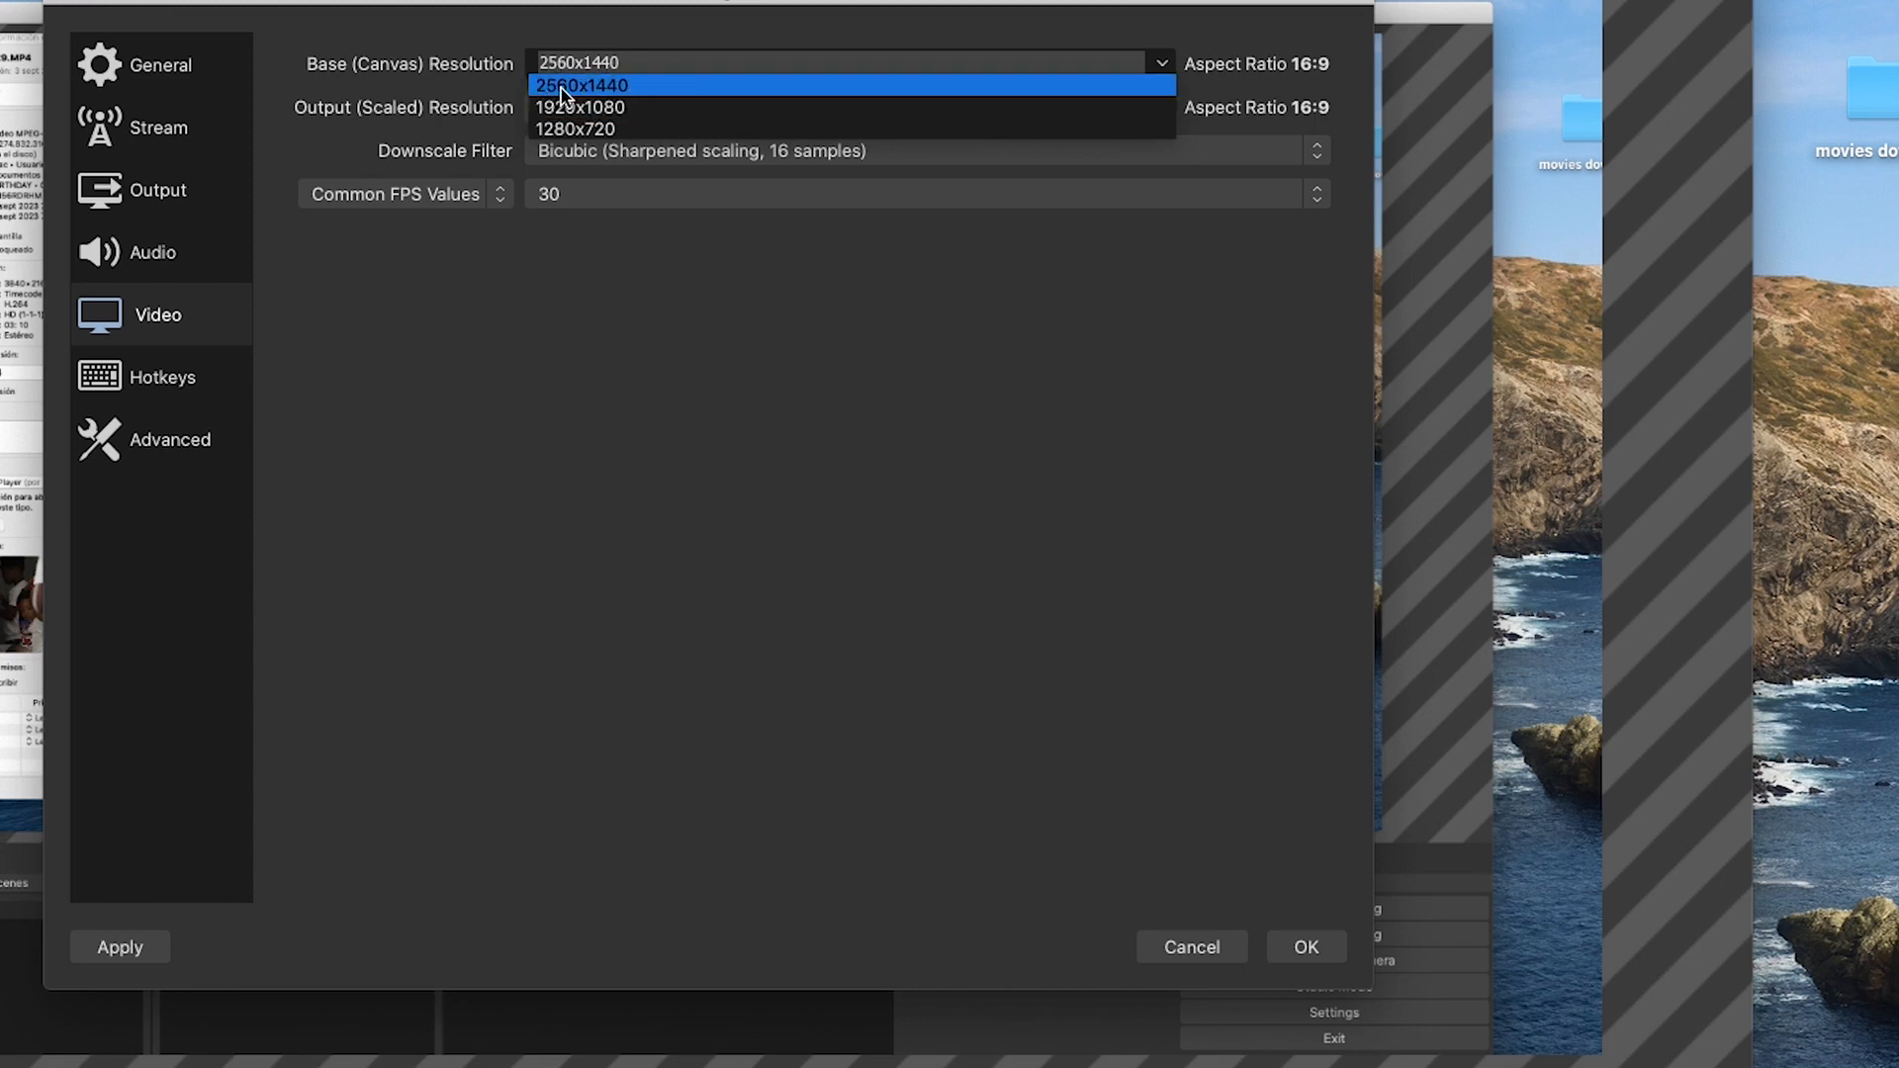
pyautogui.click(634, 88)
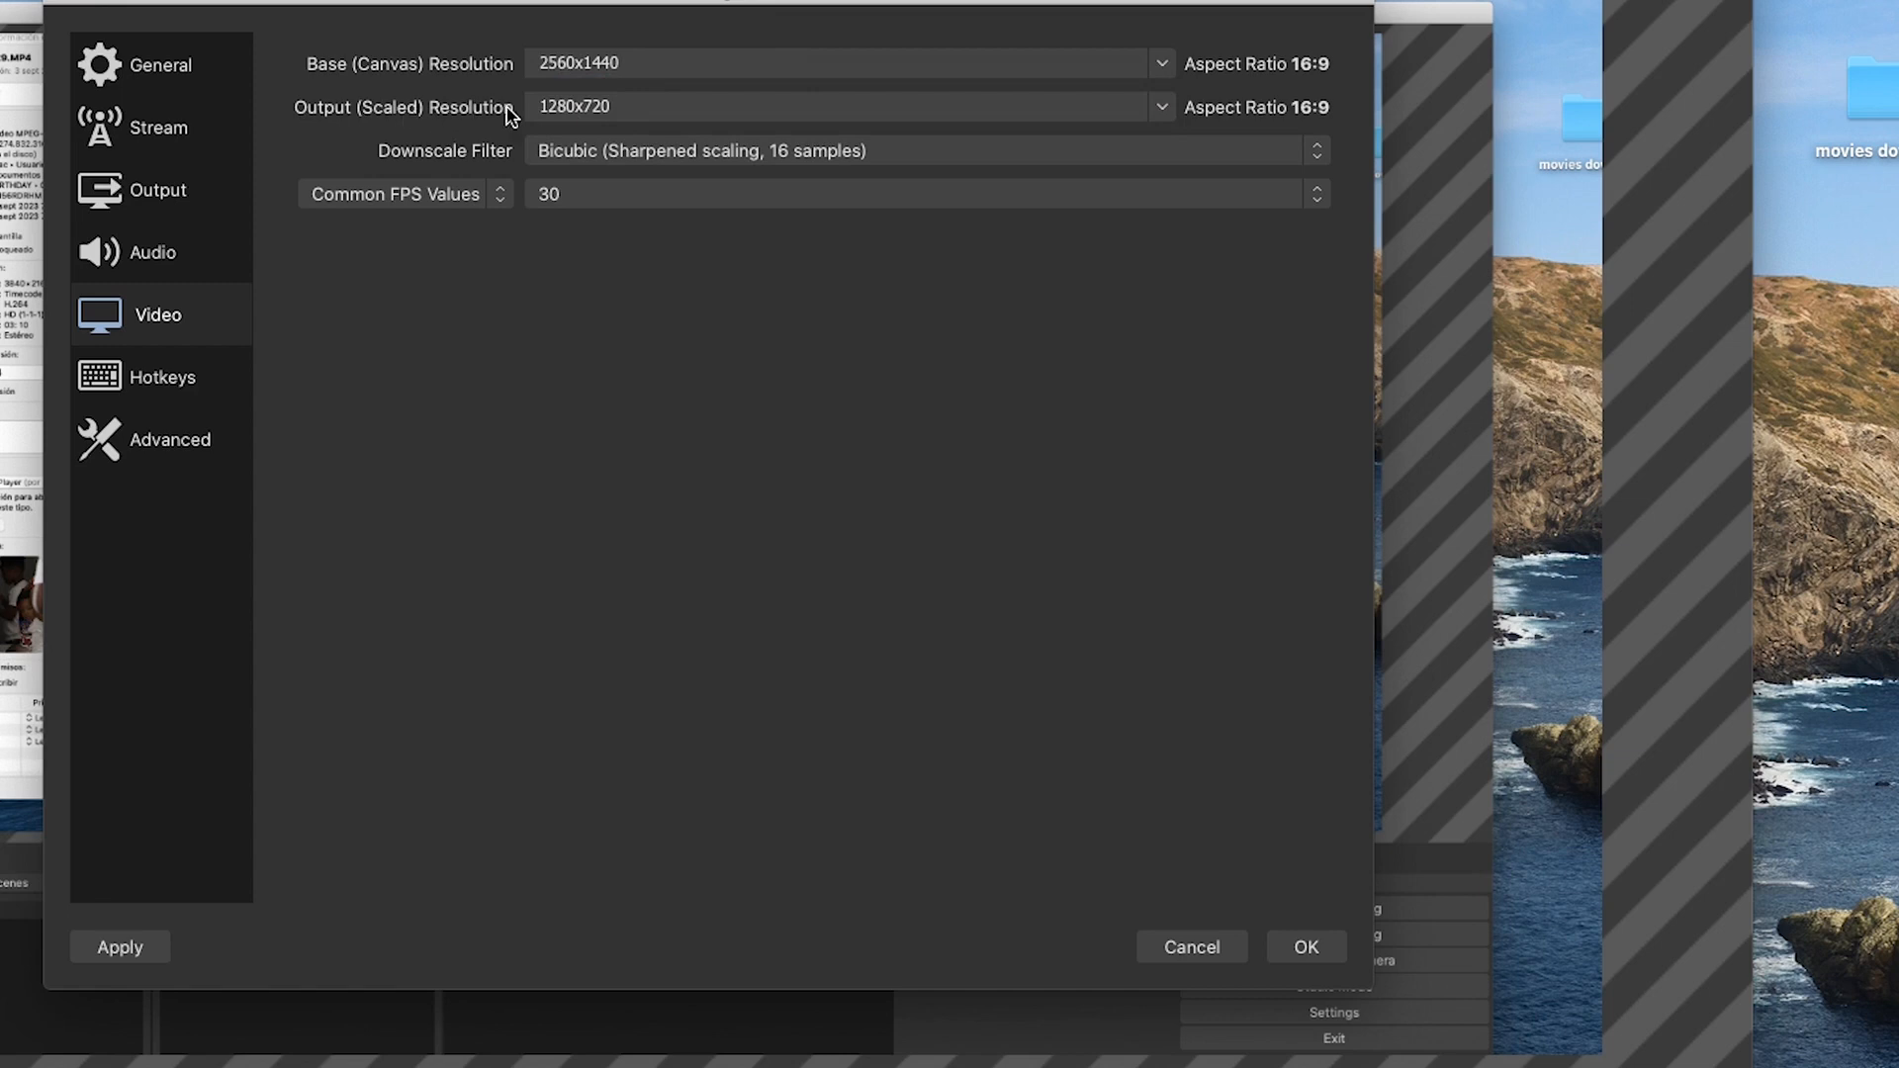
# Set the output (scaled) resolution to 2560x1440 and keep Bicubic (Sharpened scaling, 16 samples) as the downscale filter.
pyautogui.click(1151, 109)
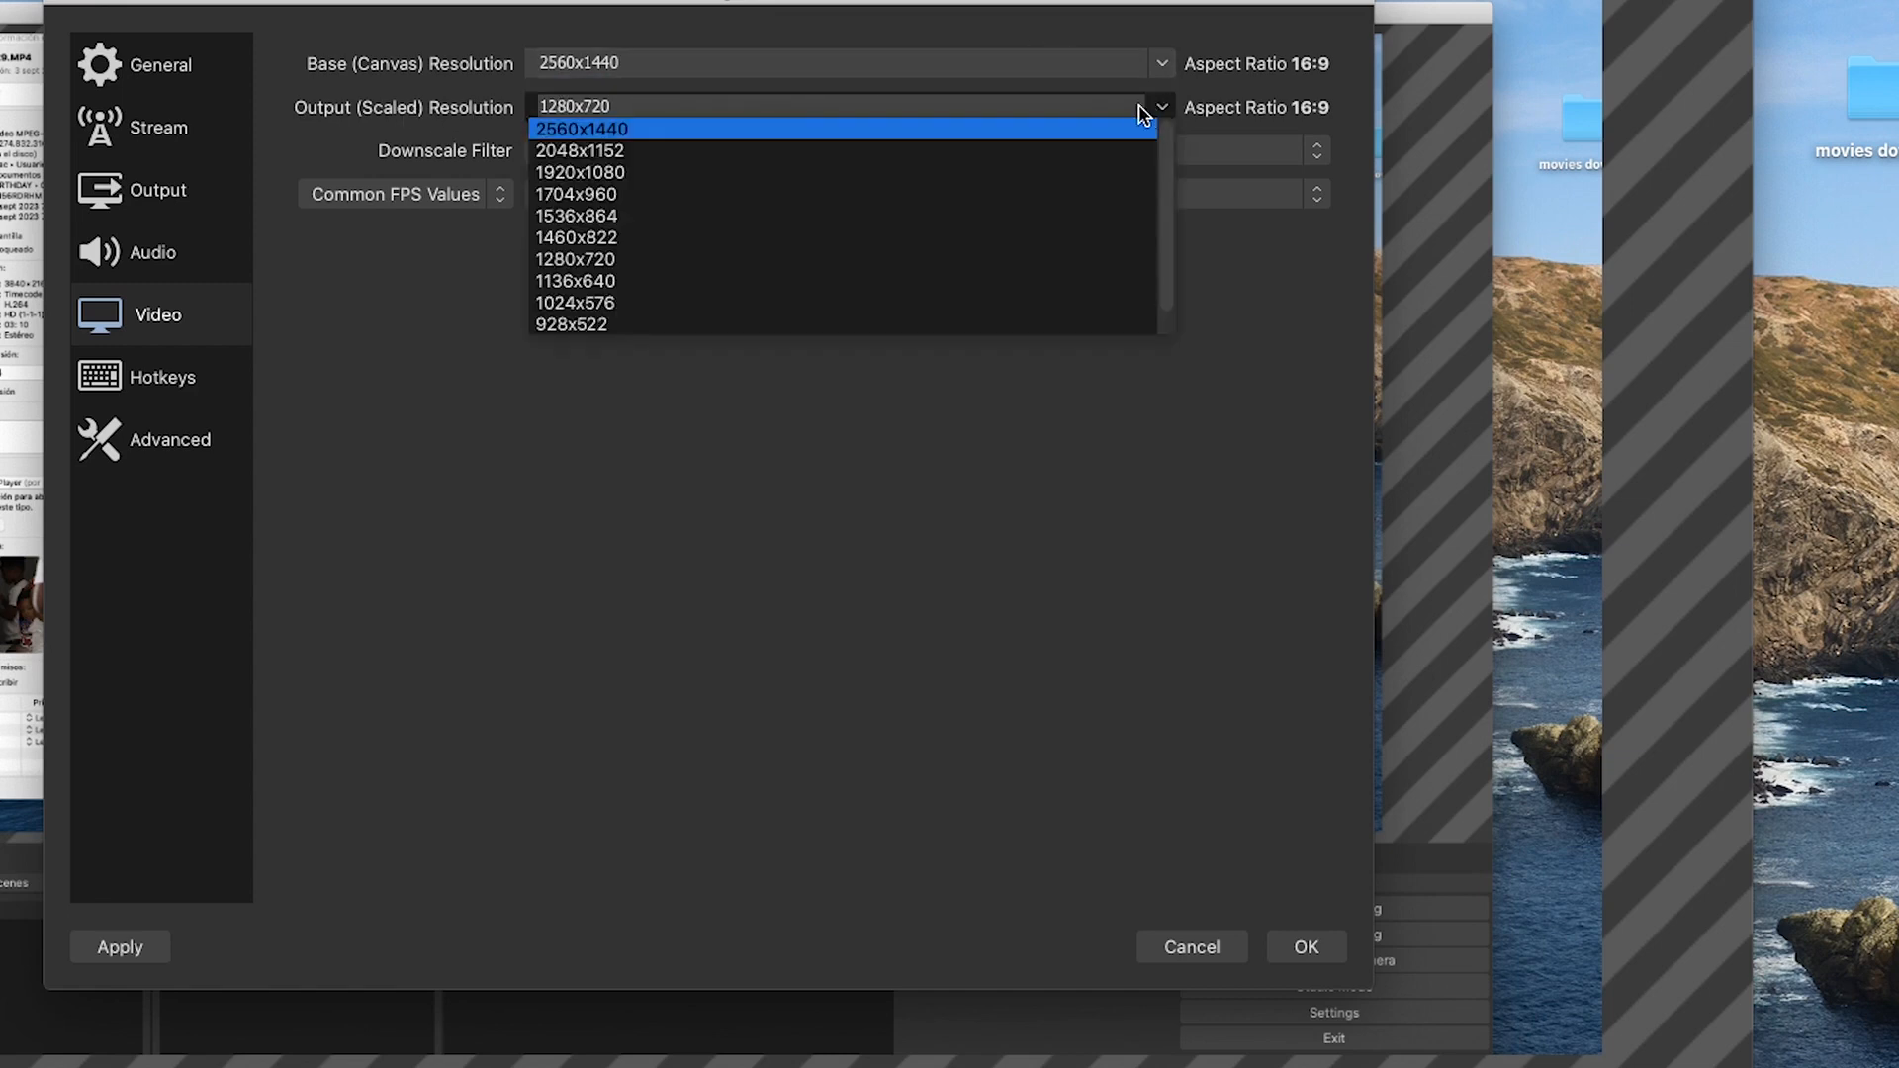
pyautogui.click(584, 130)
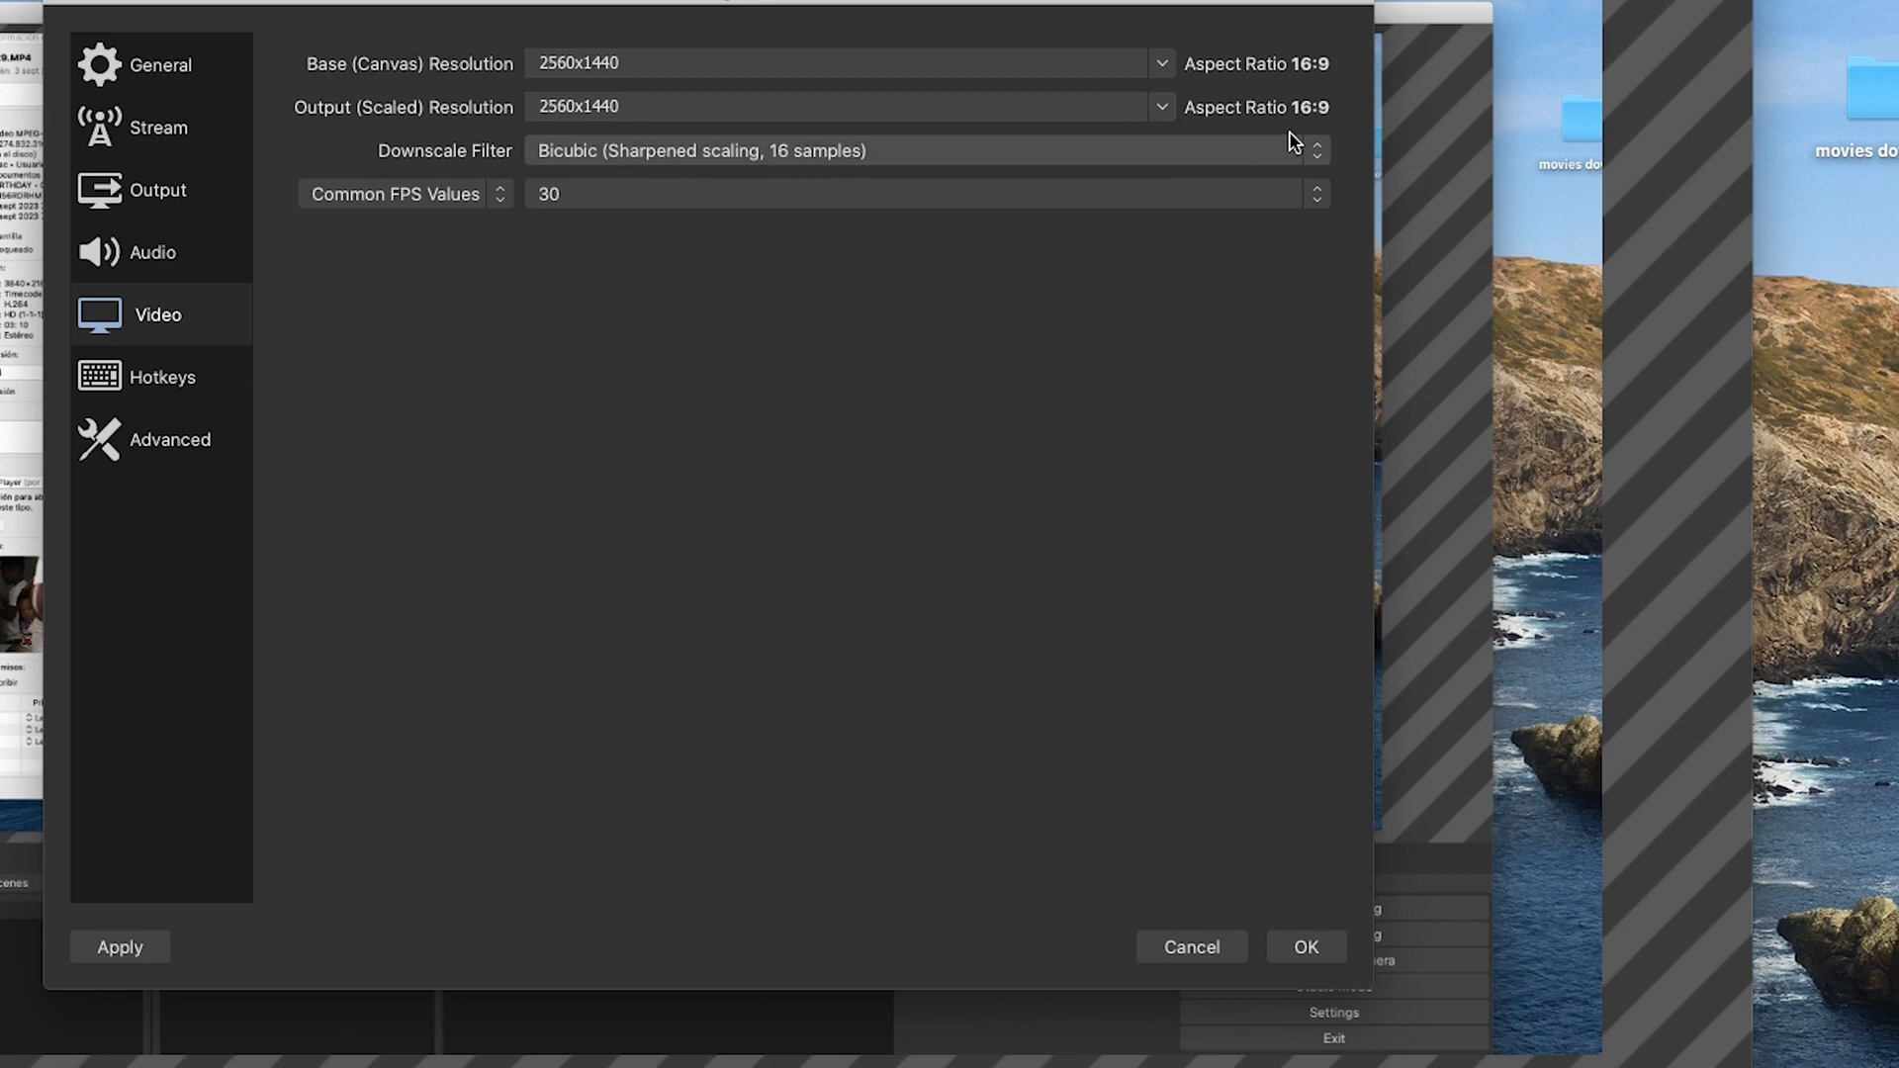
pyautogui.click(1318, 153)
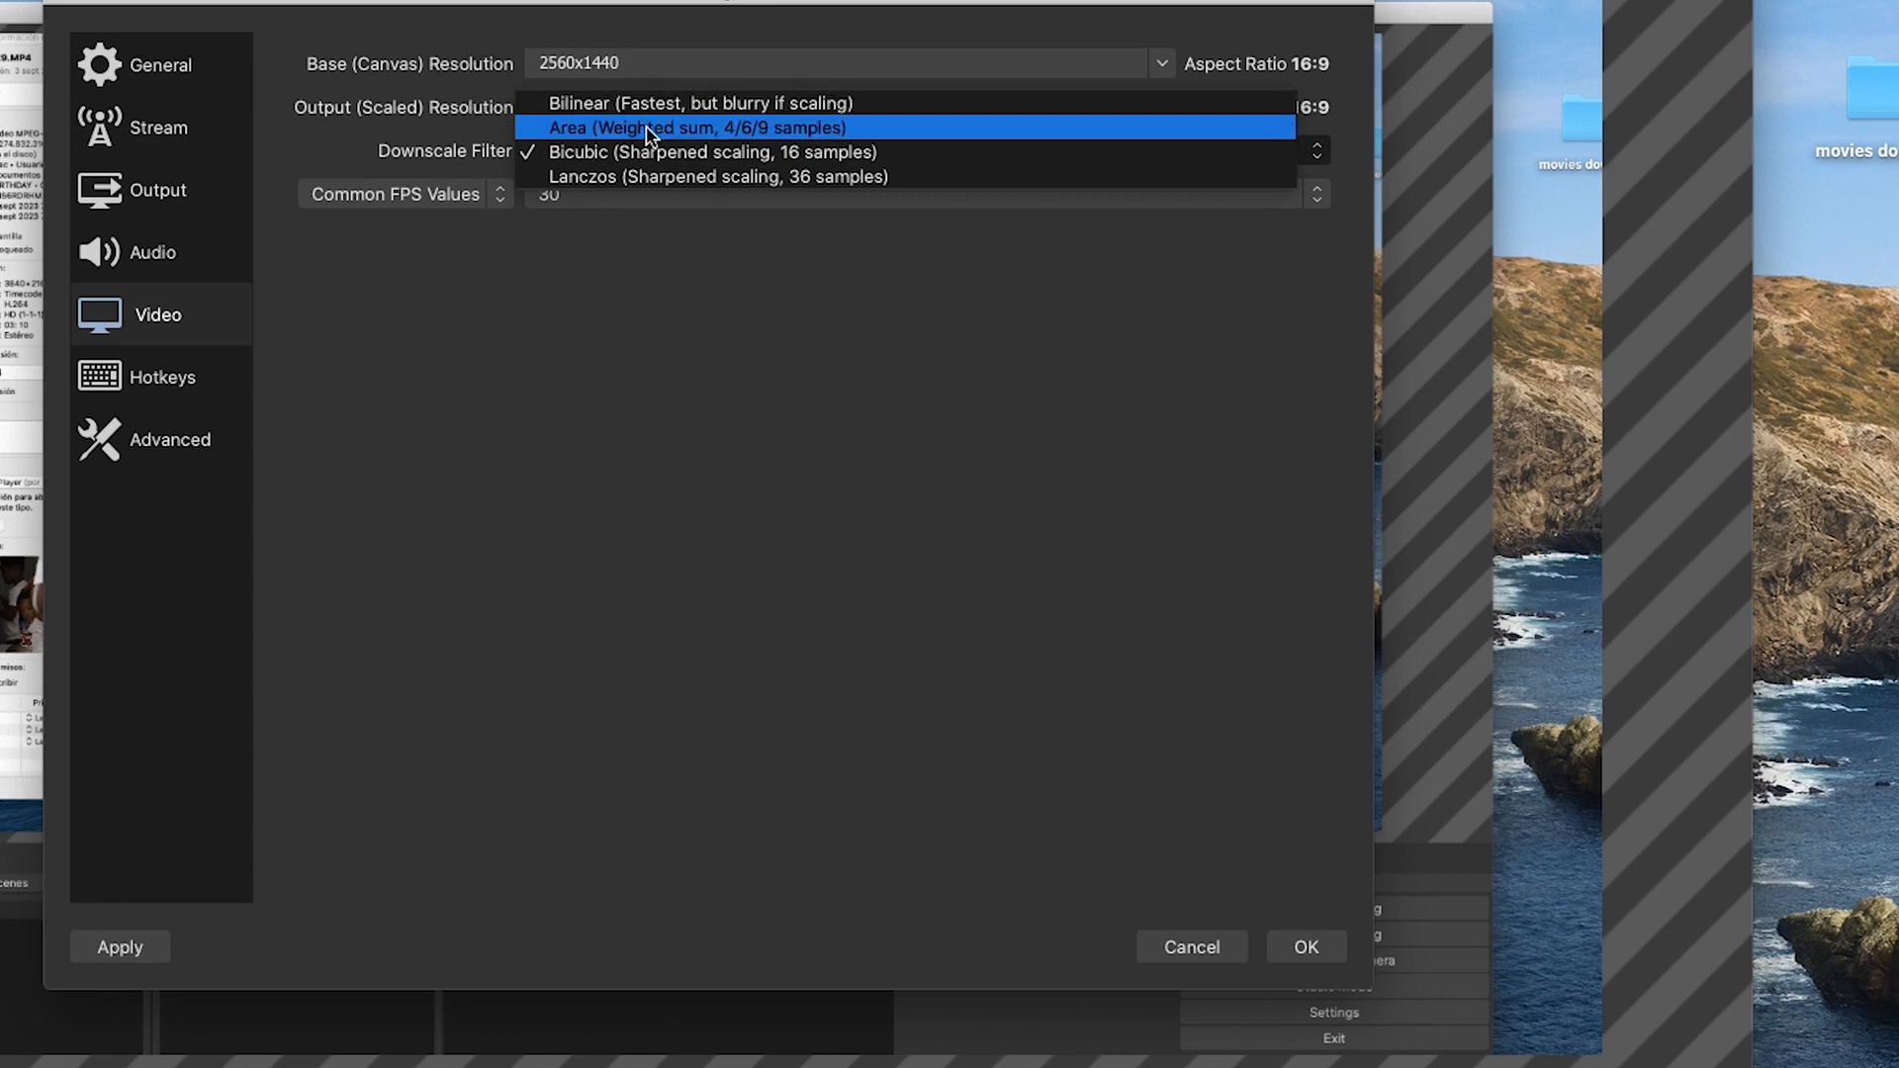
pyautogui.click(698, 157)
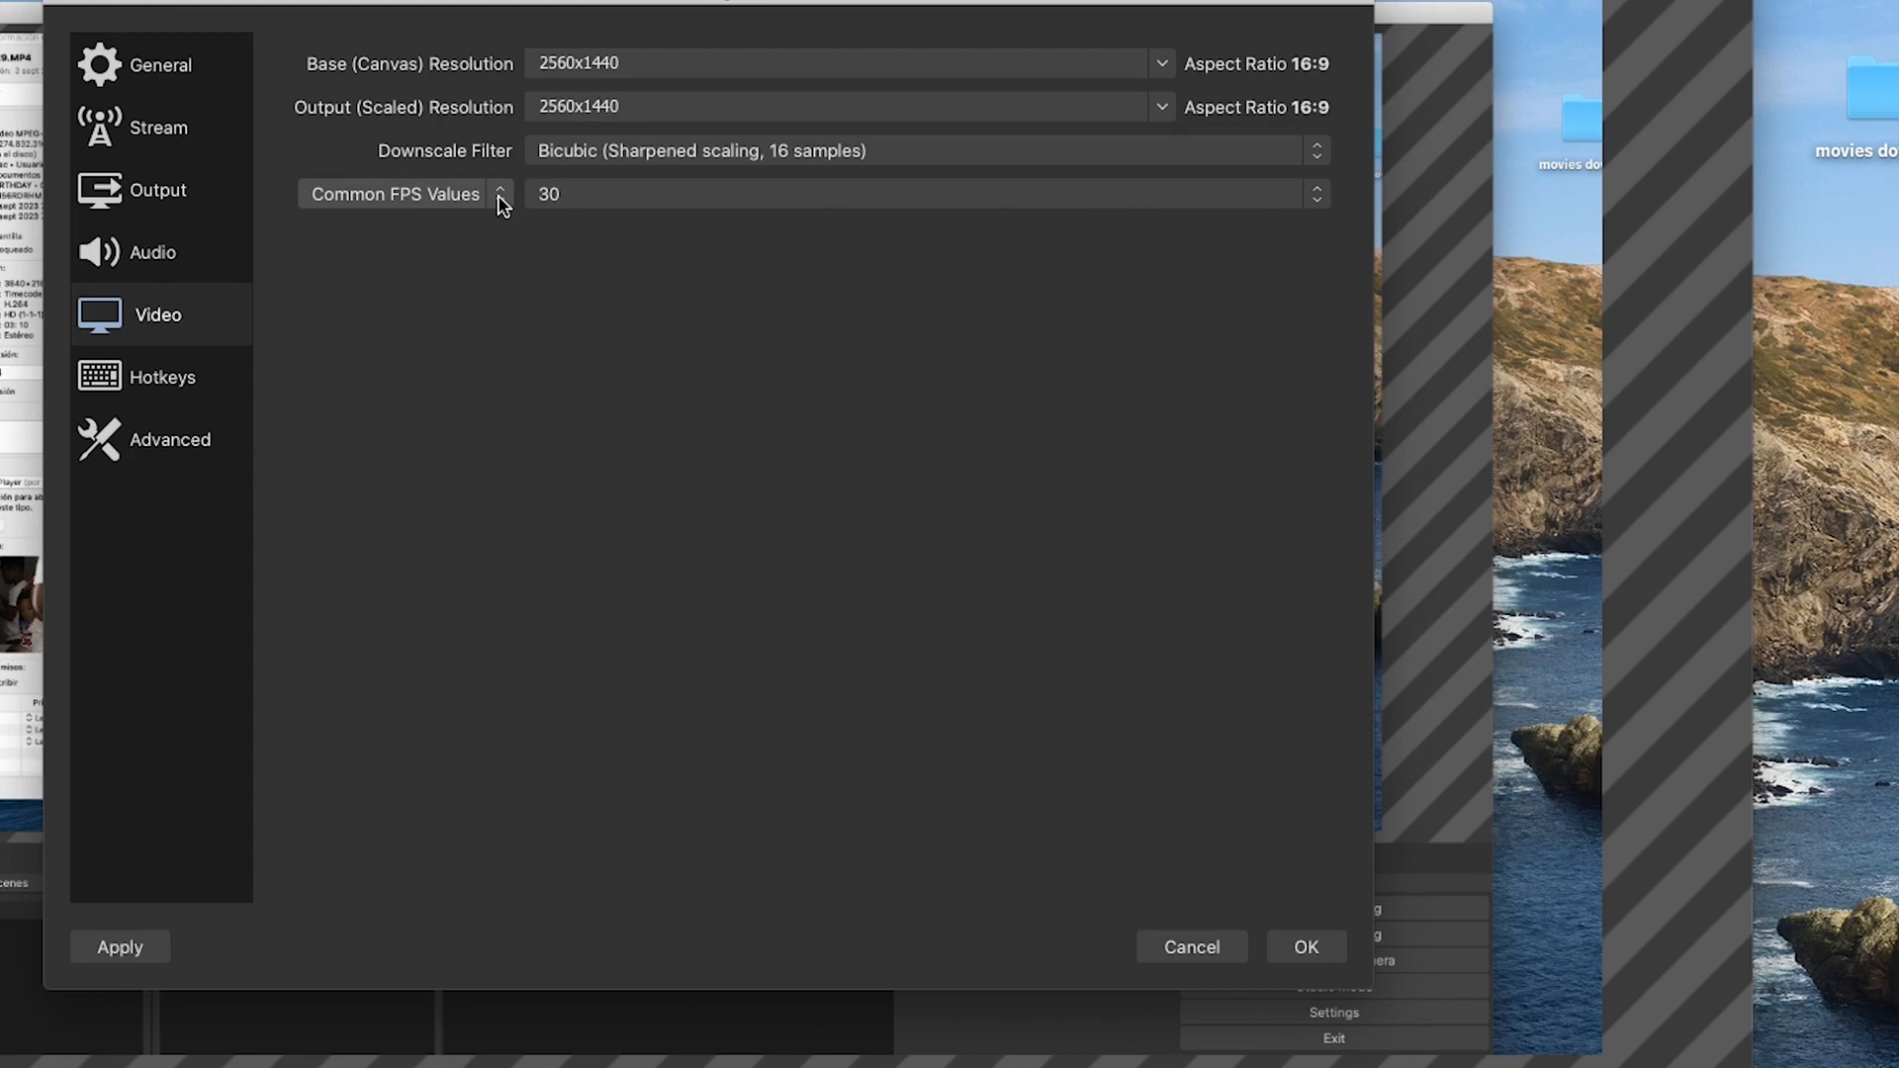
# Keep Common FPS Values as the frame rate type, try 60 FPS and settle on 30.
pyautogui.click(503, 198)
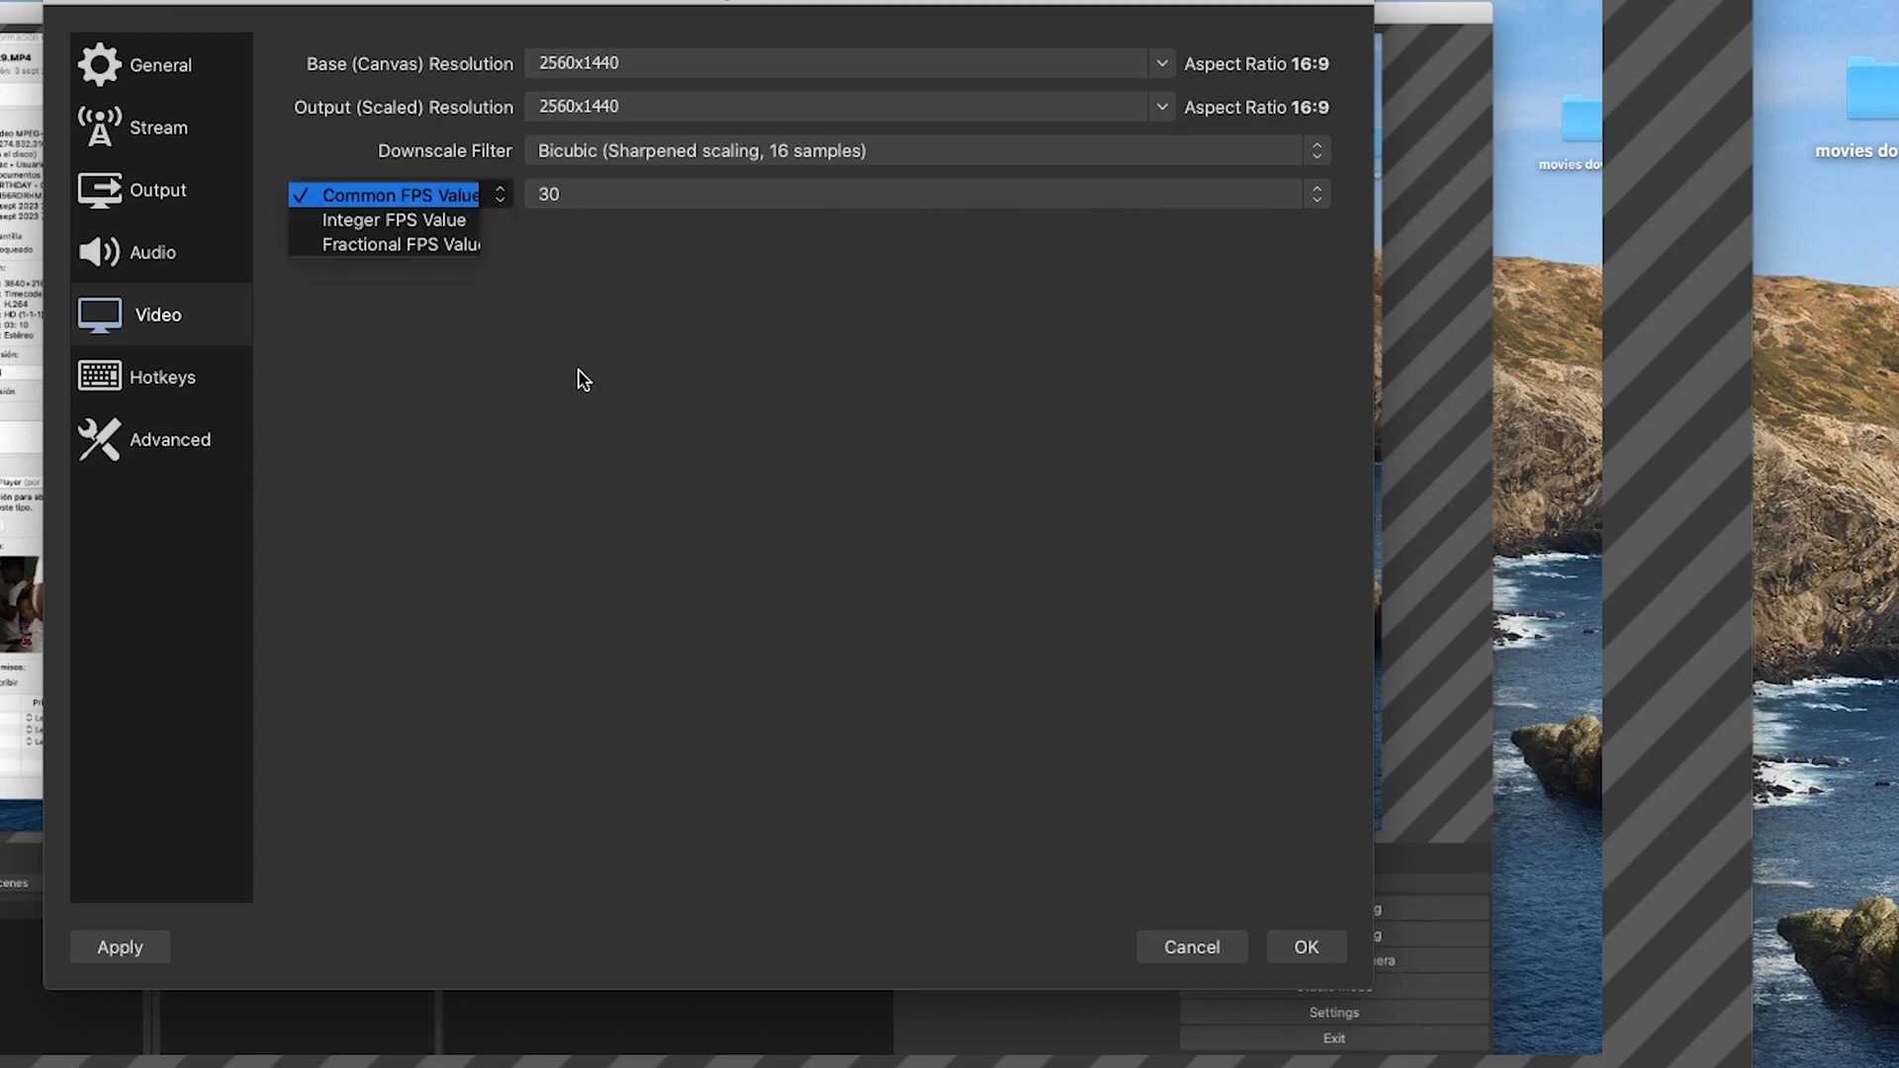
pyautogui.click(801, 310)
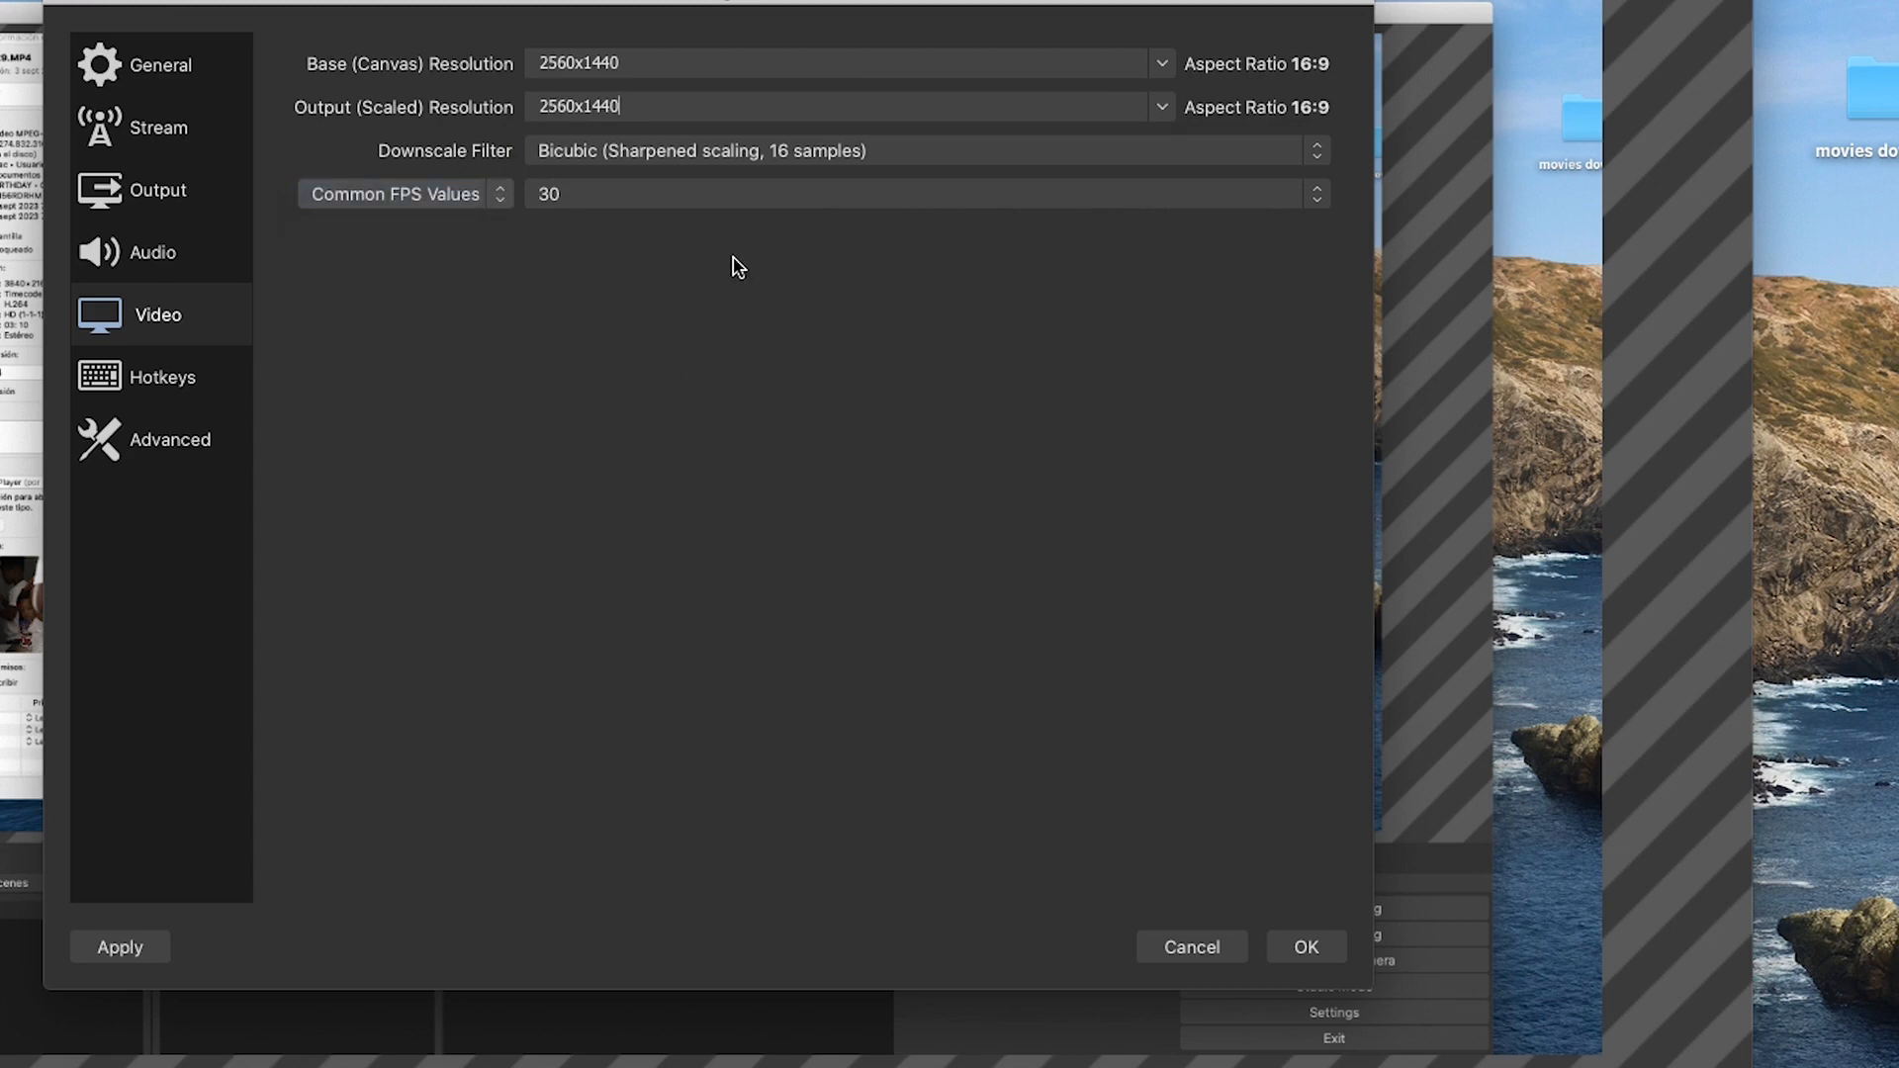
pyautogui.click(1320, 197)
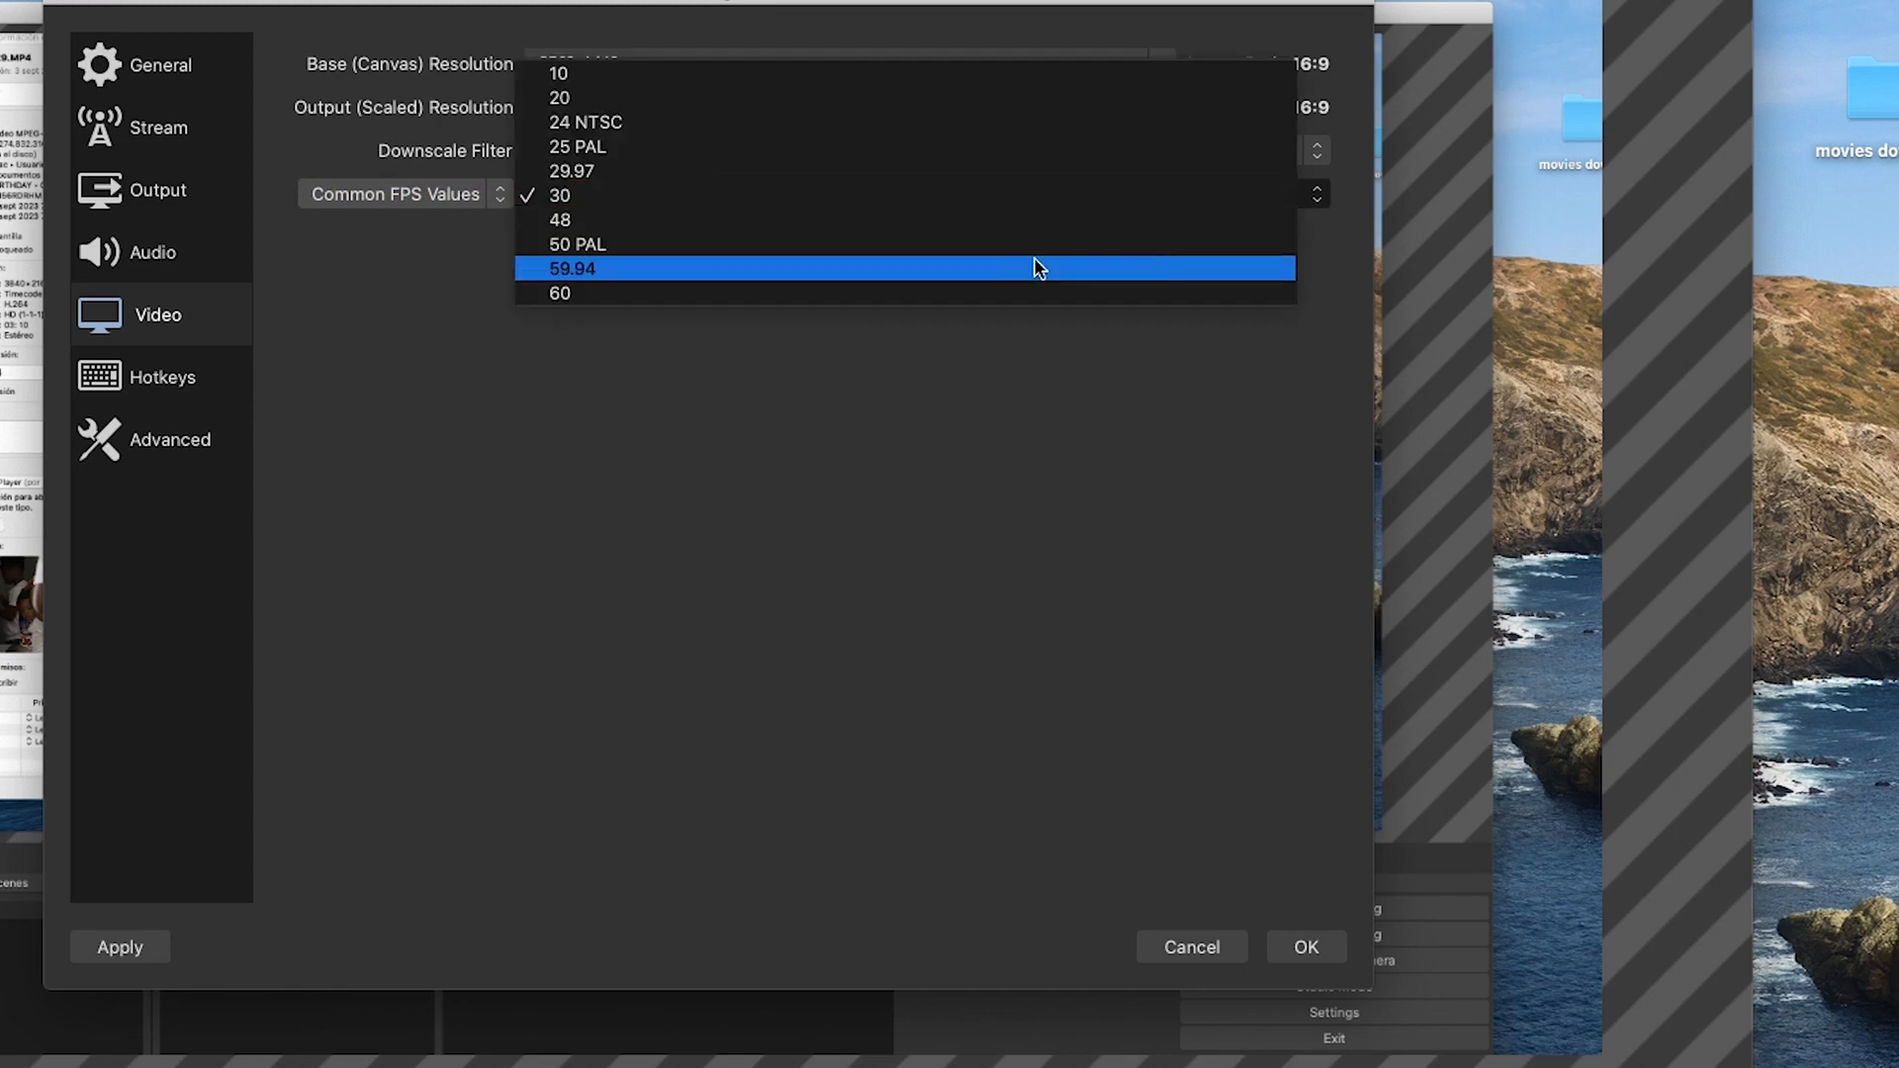
pyautogui.click(682, 295)
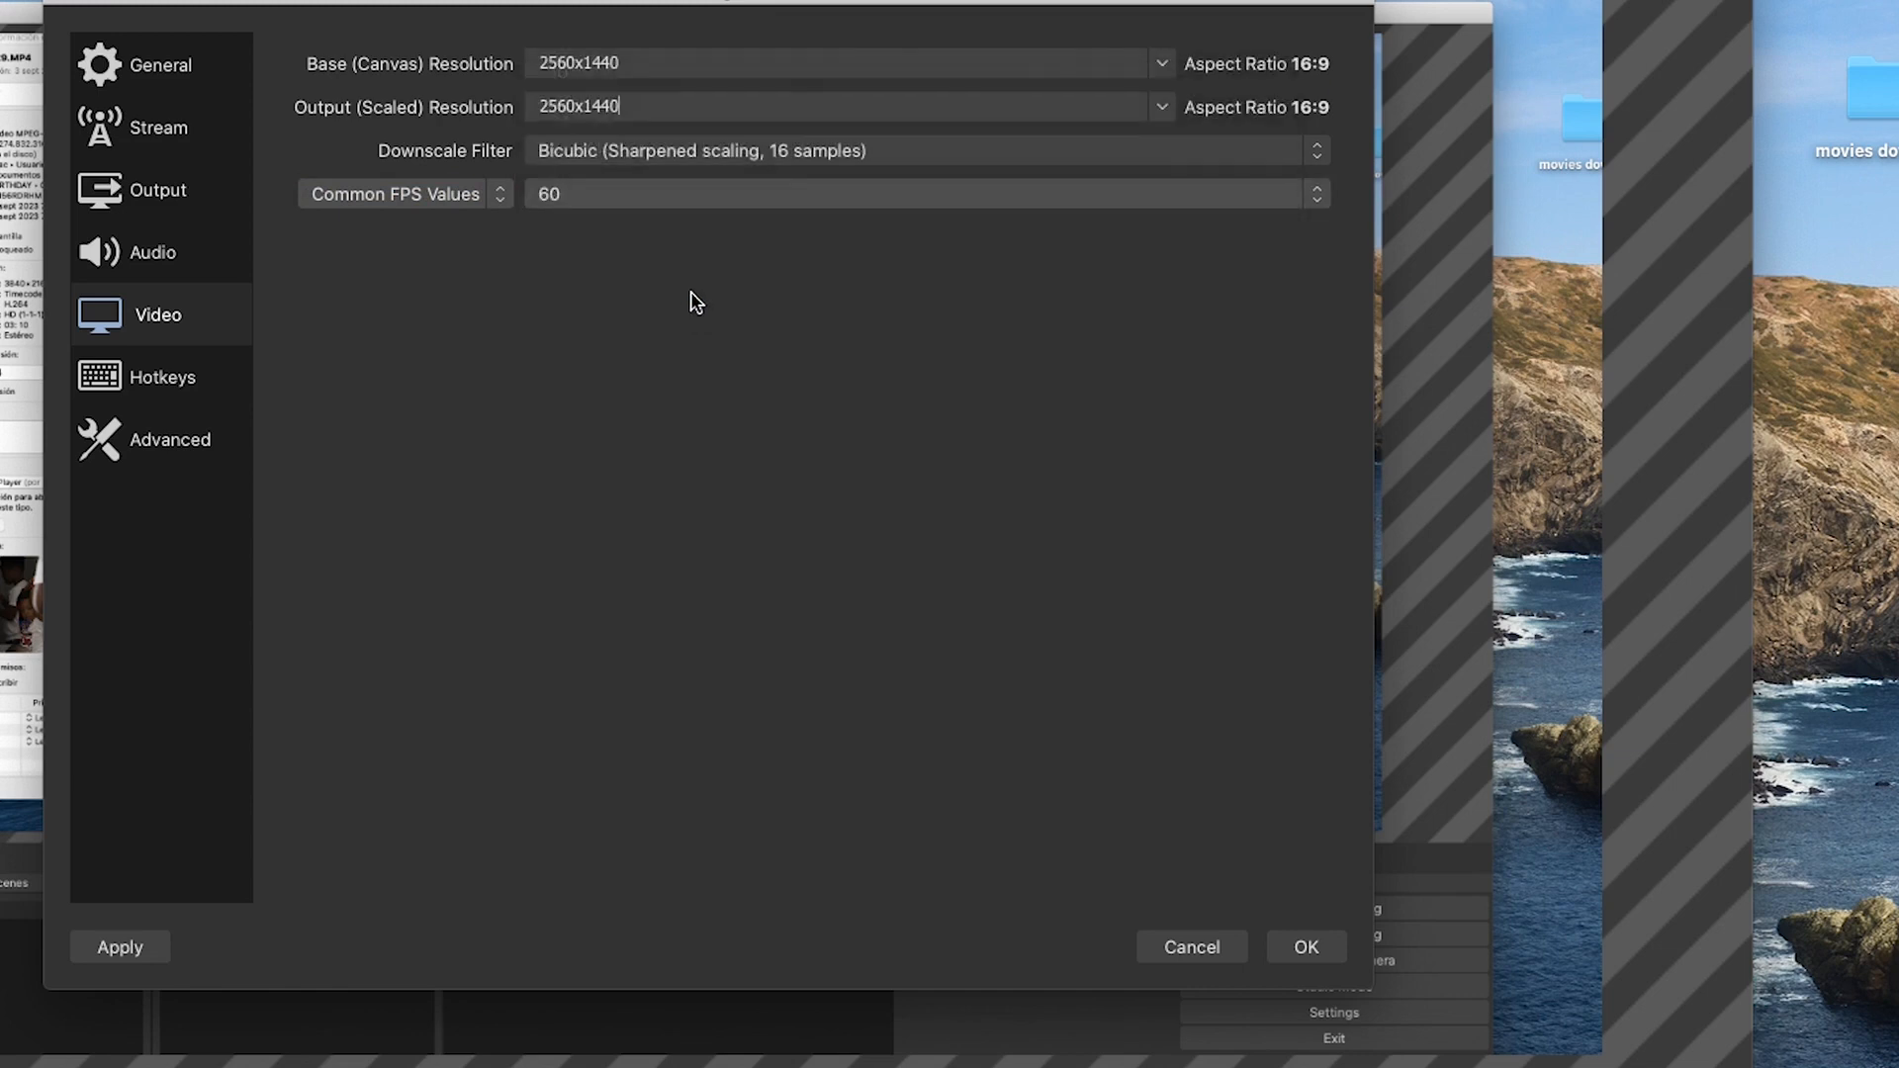
pyautogui.click(771, 193)
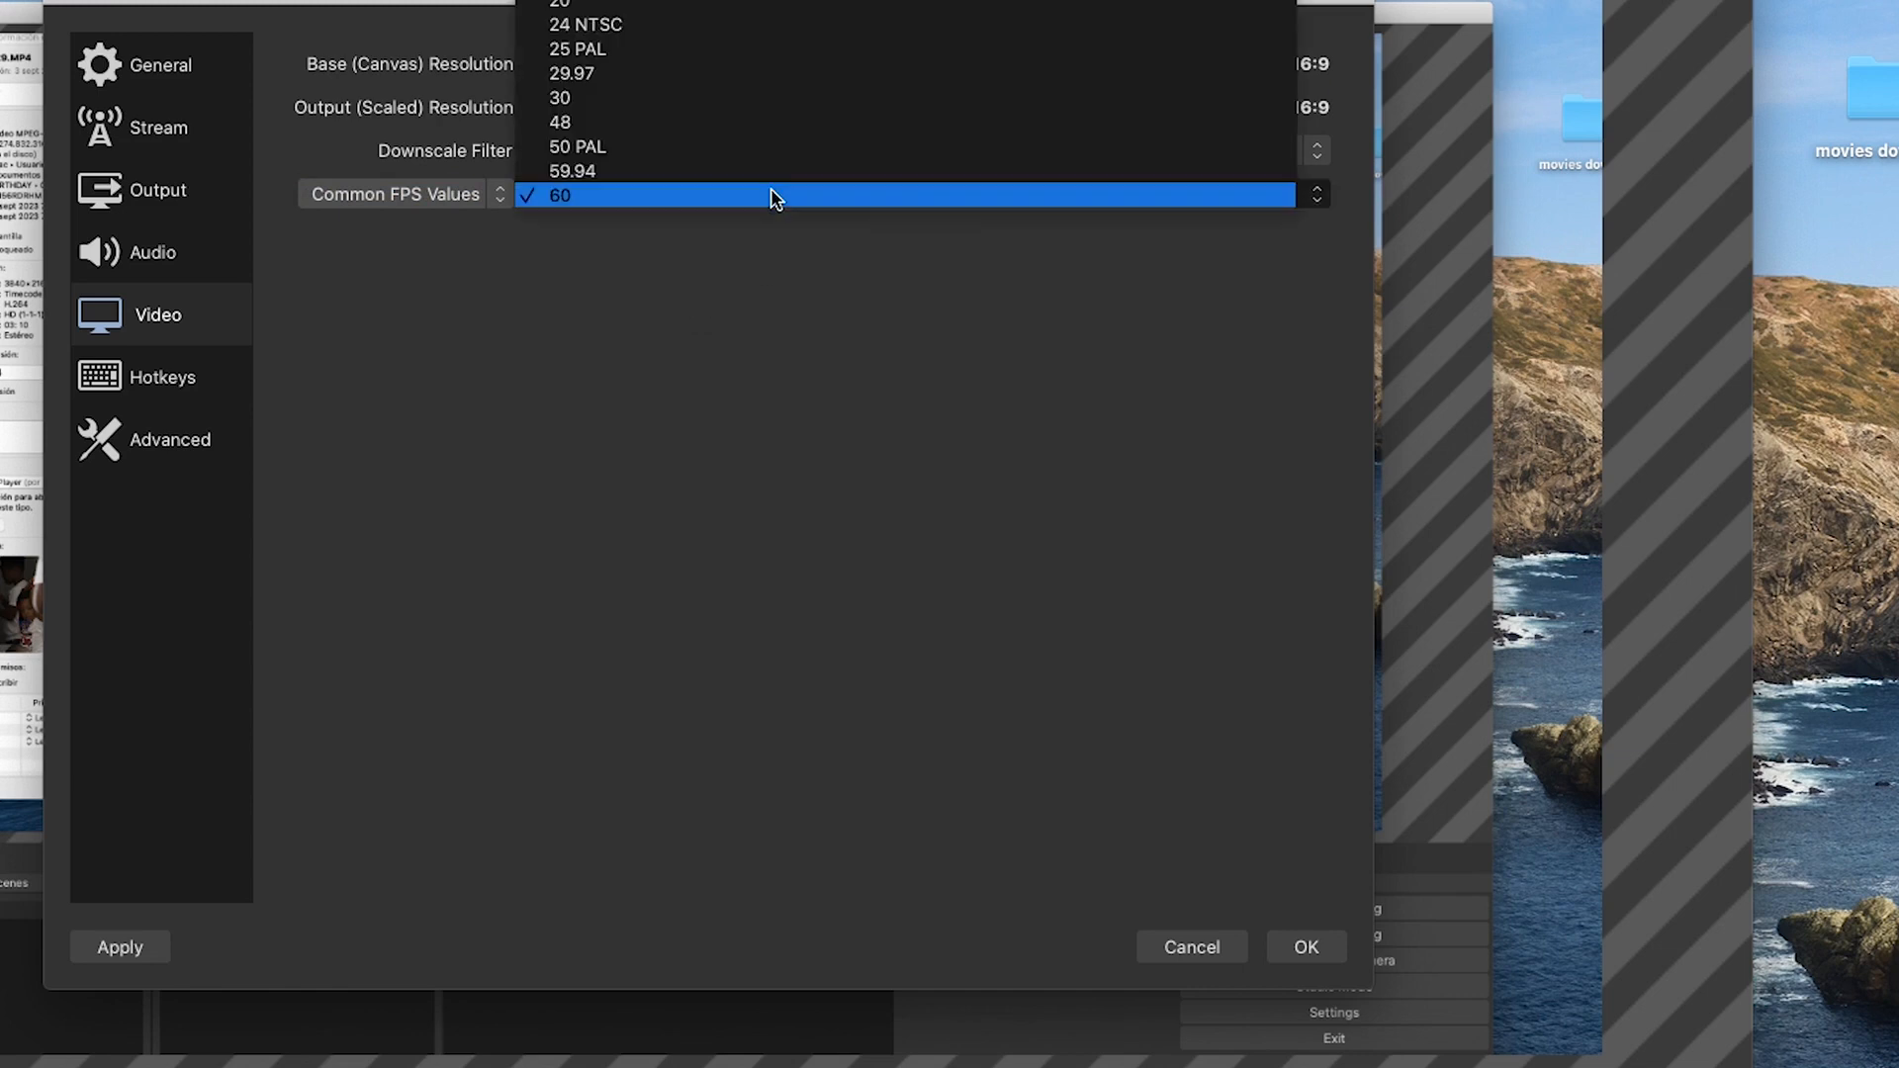
pyautogui.click(634, 99)
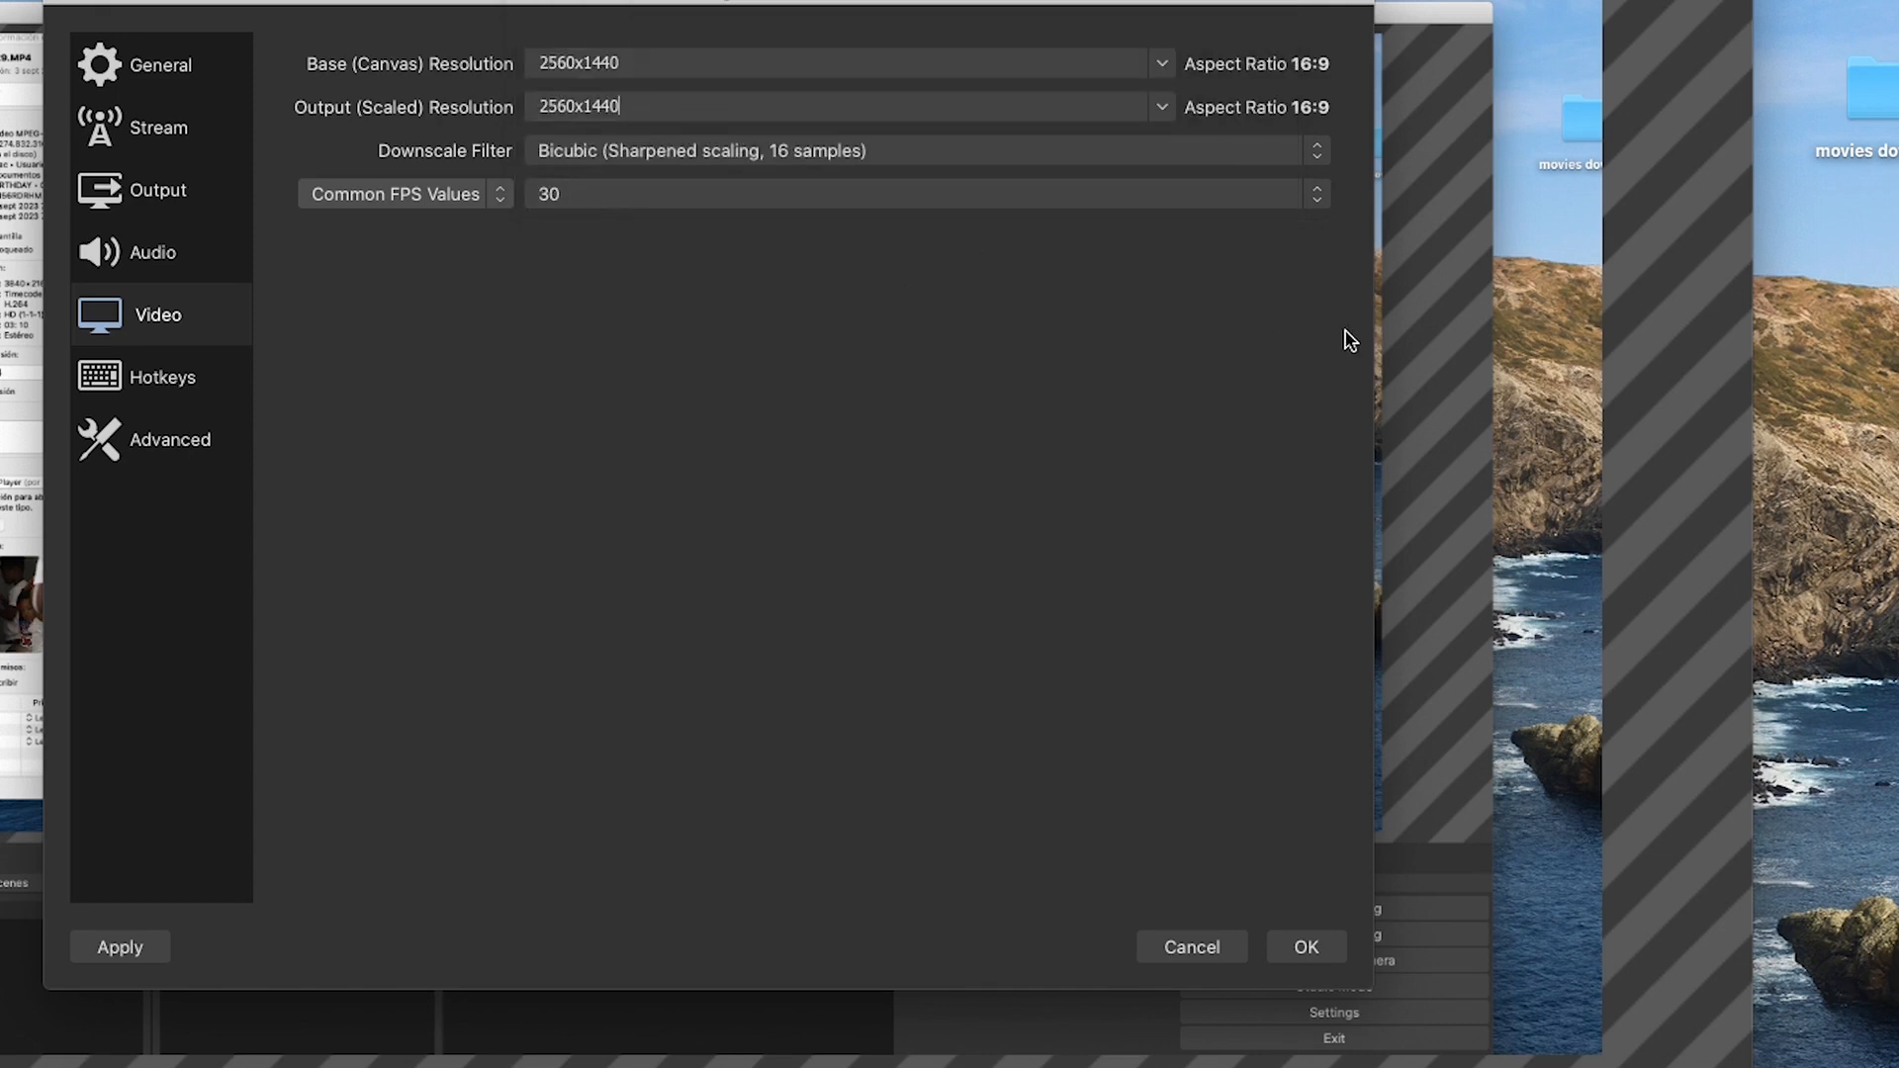
# View the hotkey settings, and set the color range to Partial in the advanced video settings.
pyautogui.click(180, 391)
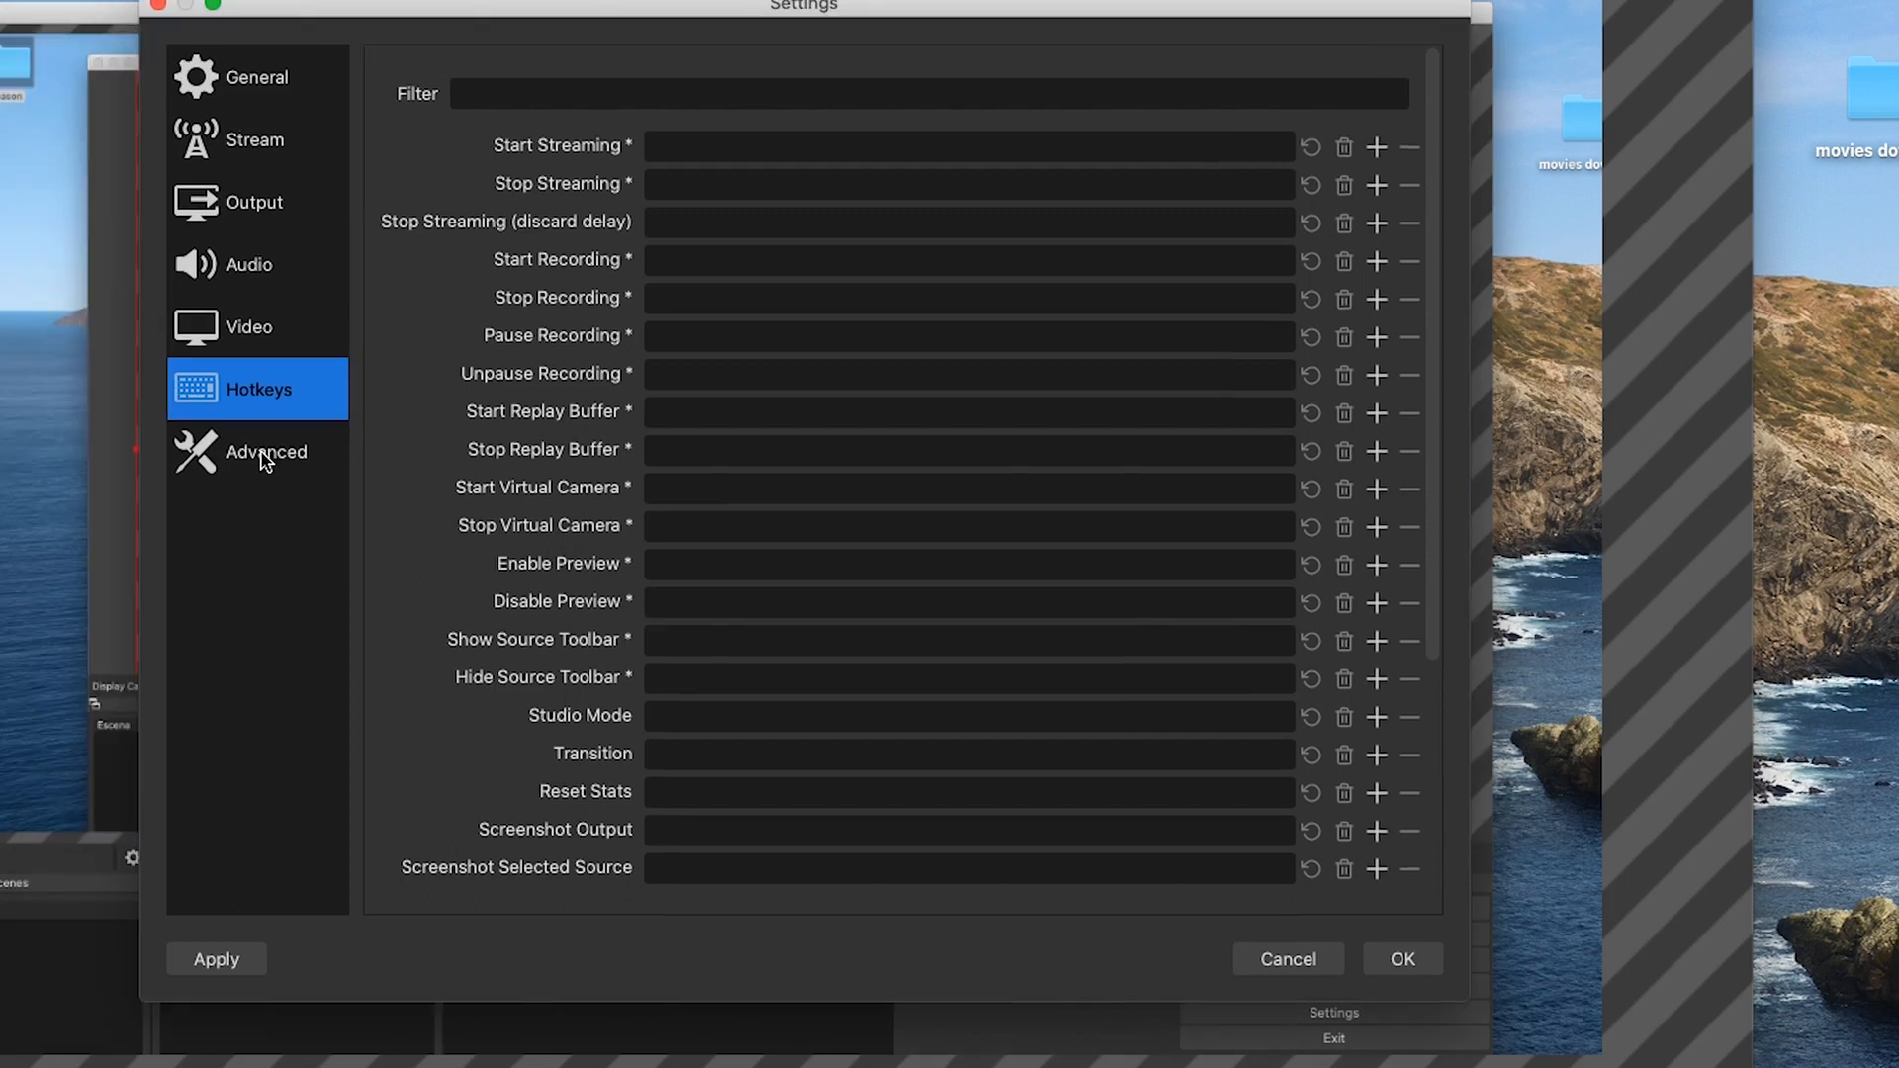
pyautogui.click(260, 455)
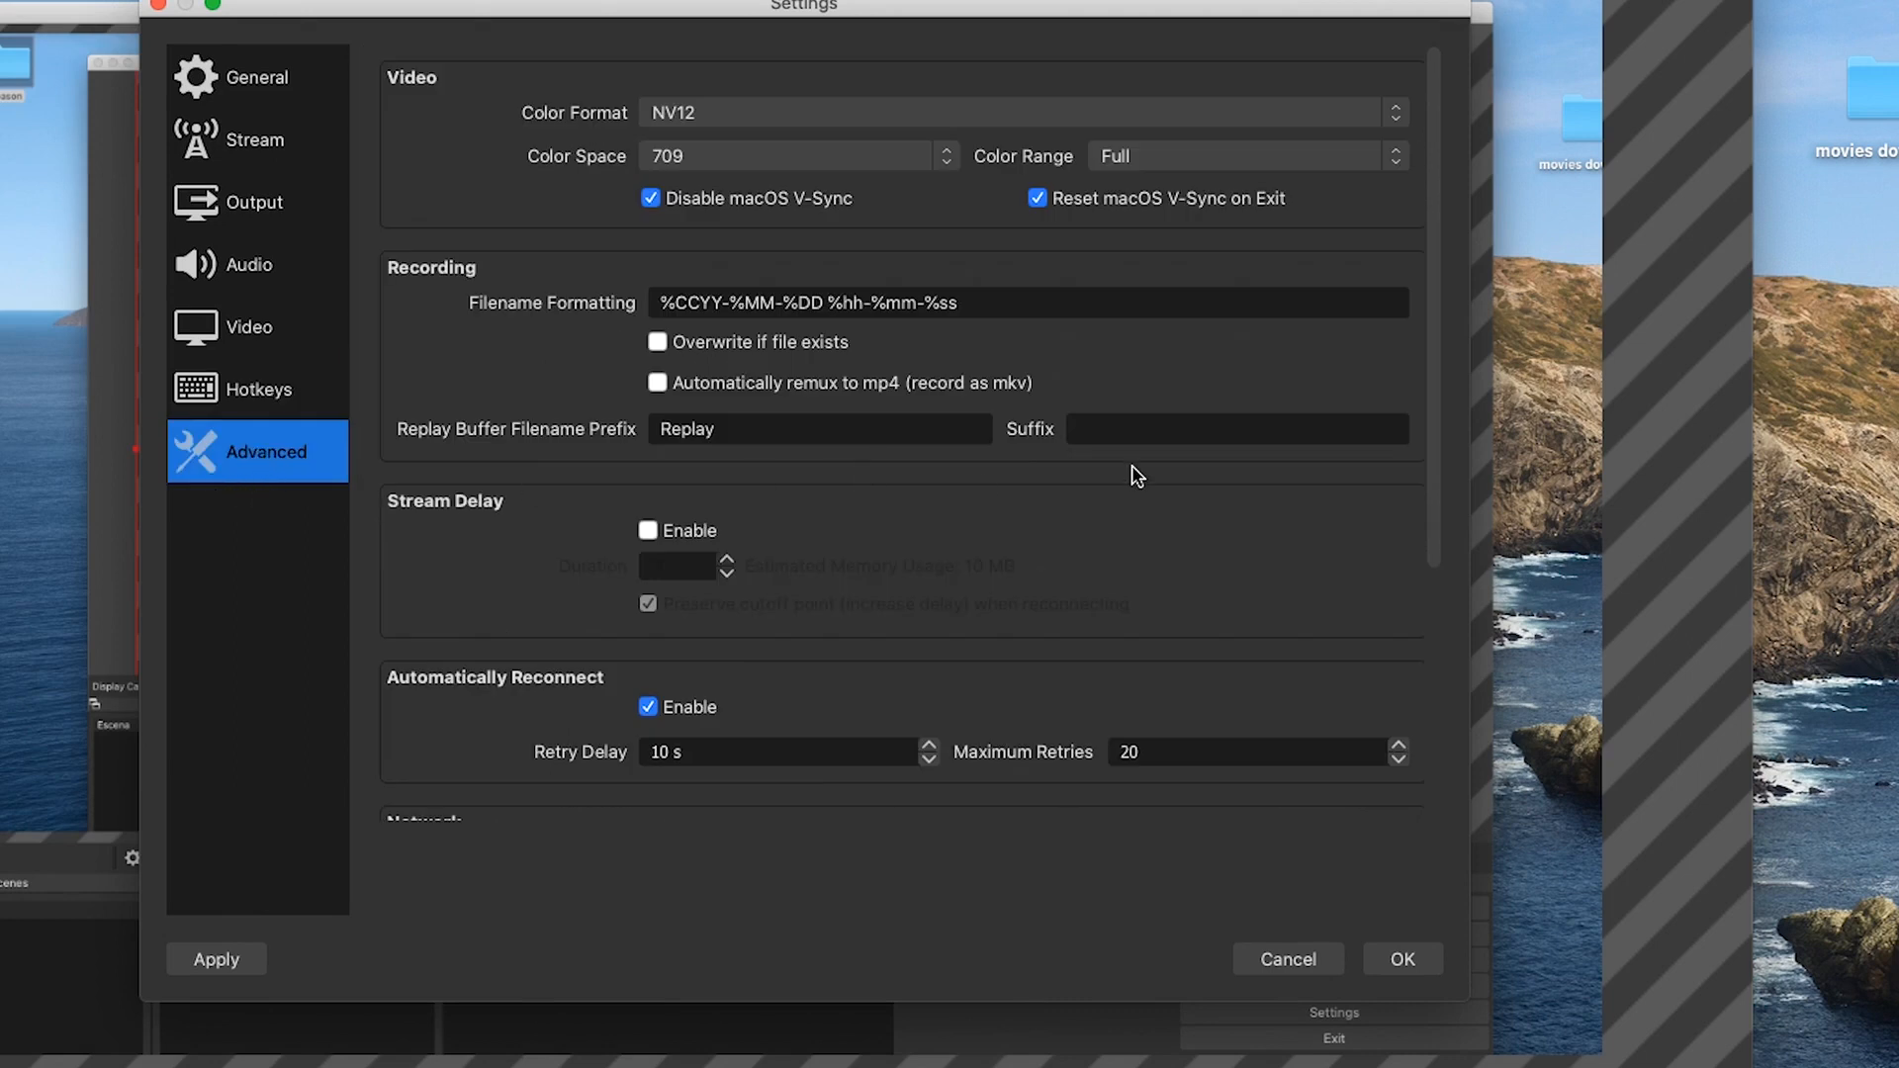
pyautogui.click(1397, 156)
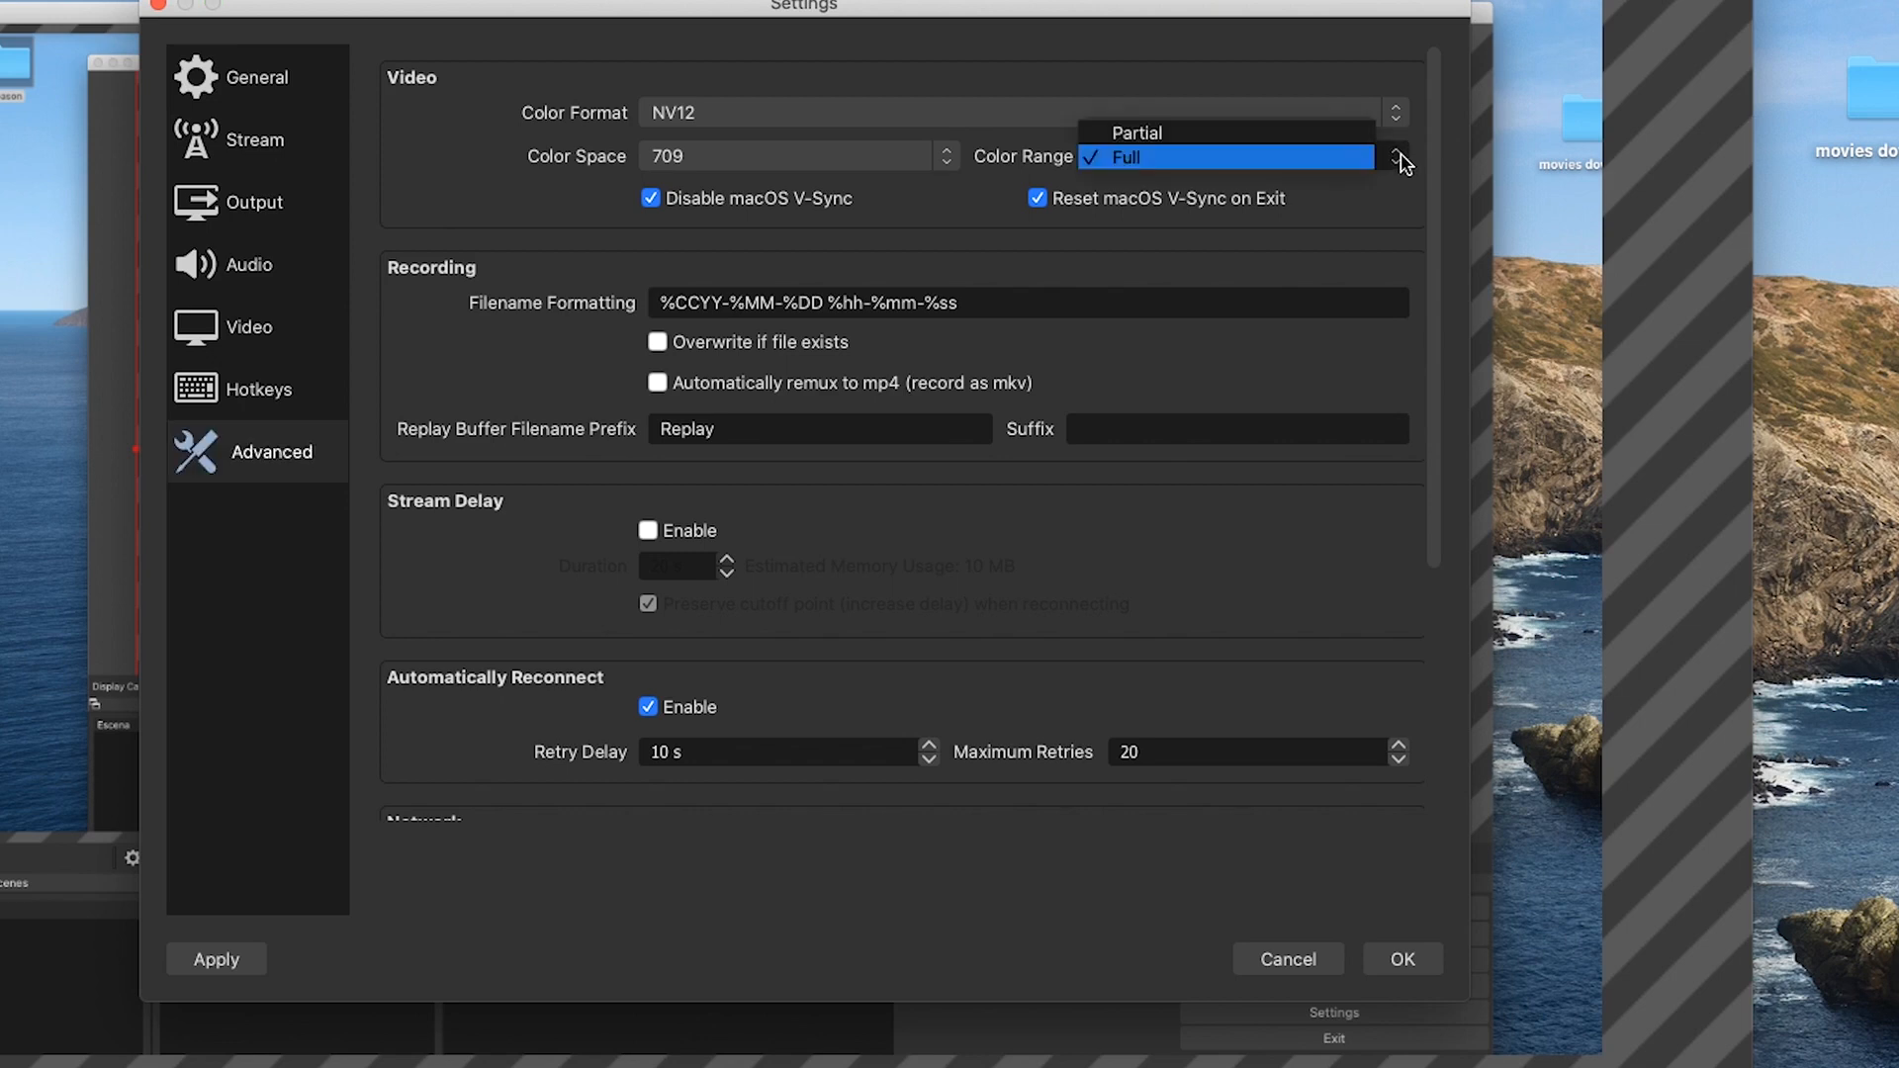
pyautogui.click(1299, 145)
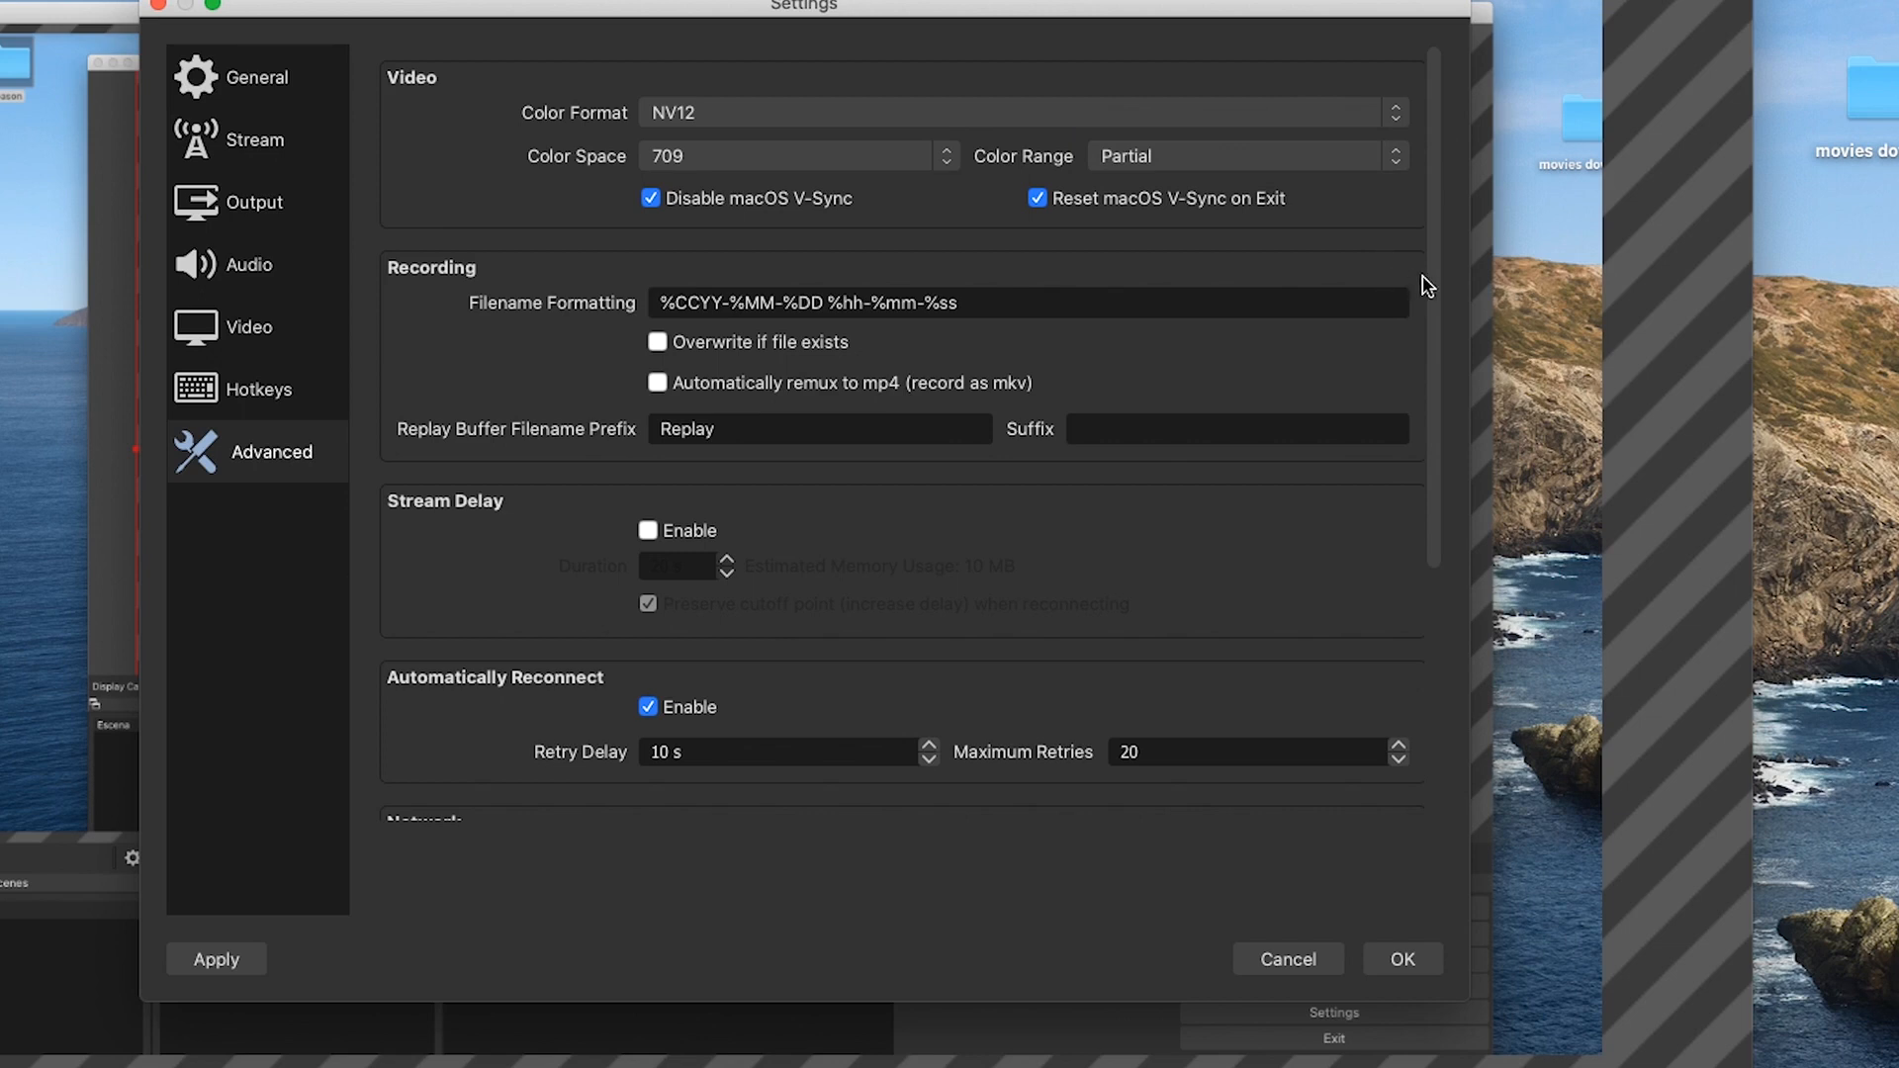
# Keep 709 as the color space and save all the settings.
pyautogui.click(947, 158)
pyautogui.click(1015, 220)
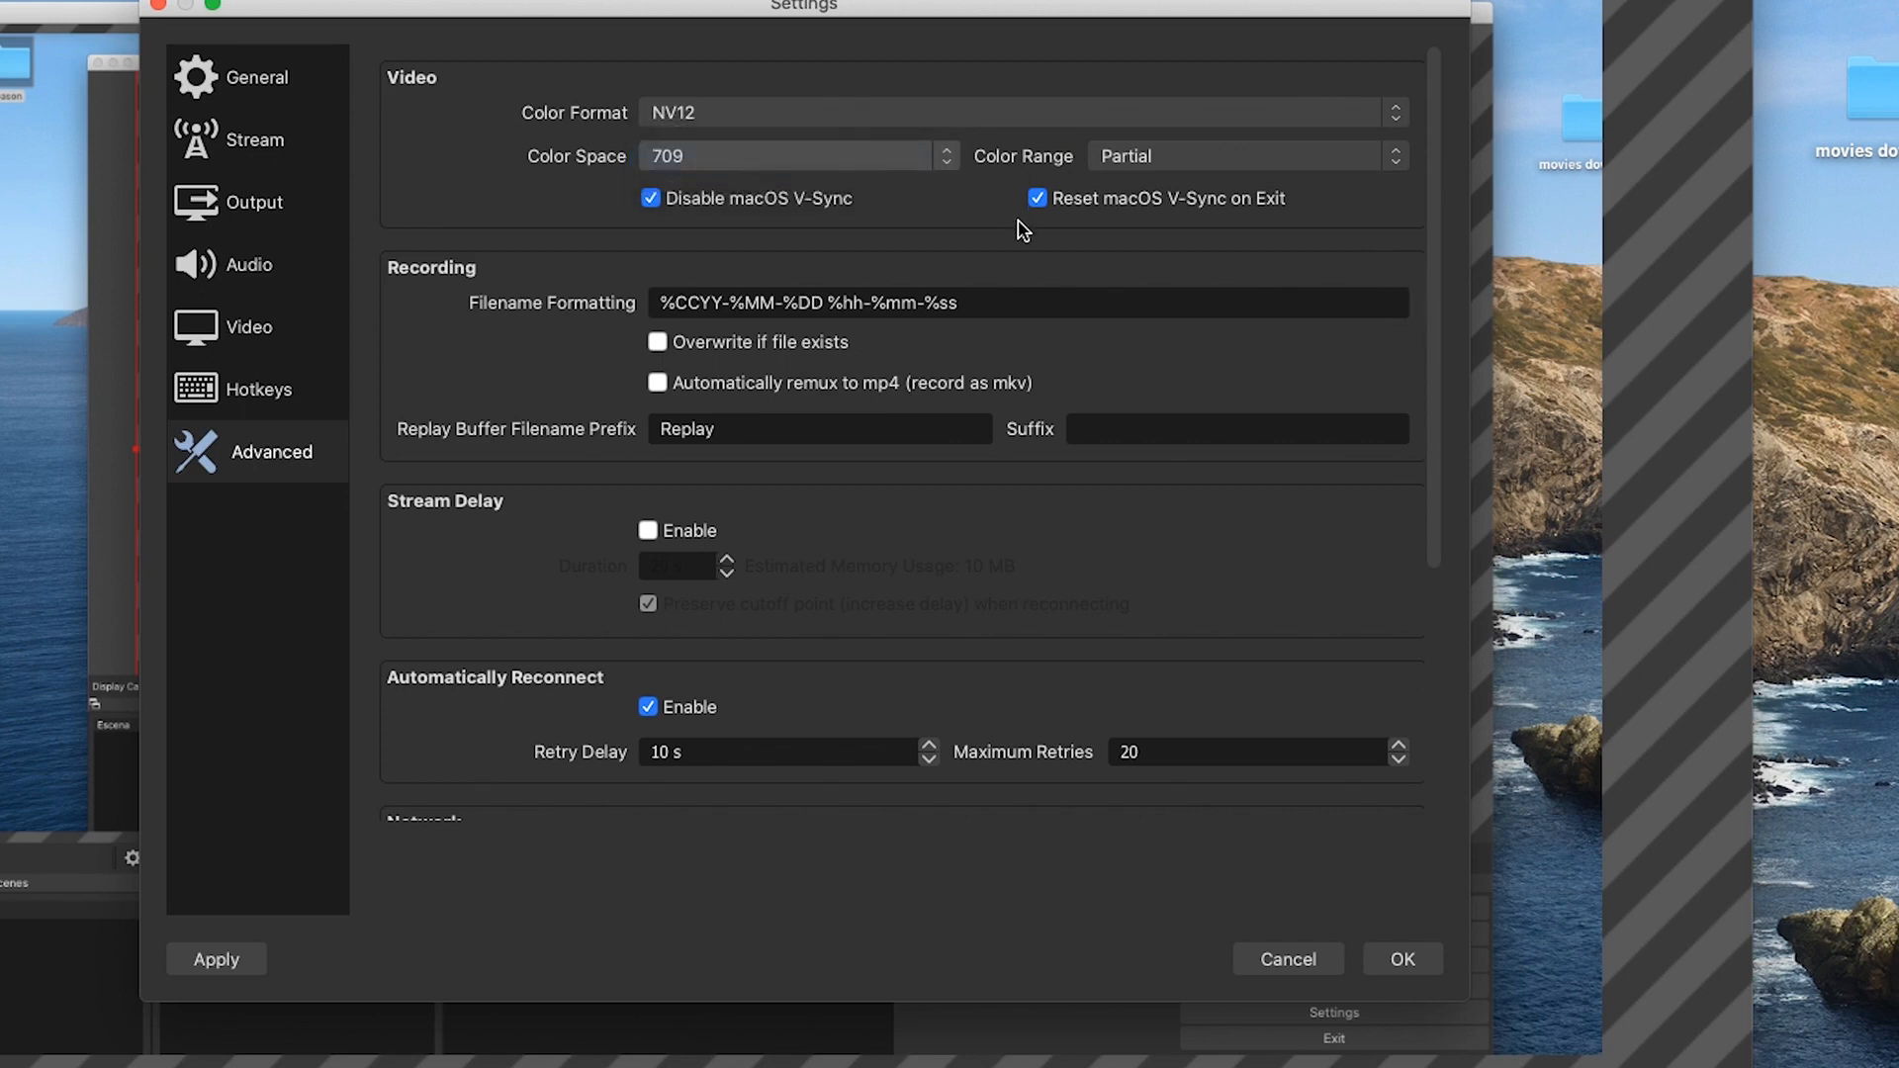
pyautogui.click(948, 158)
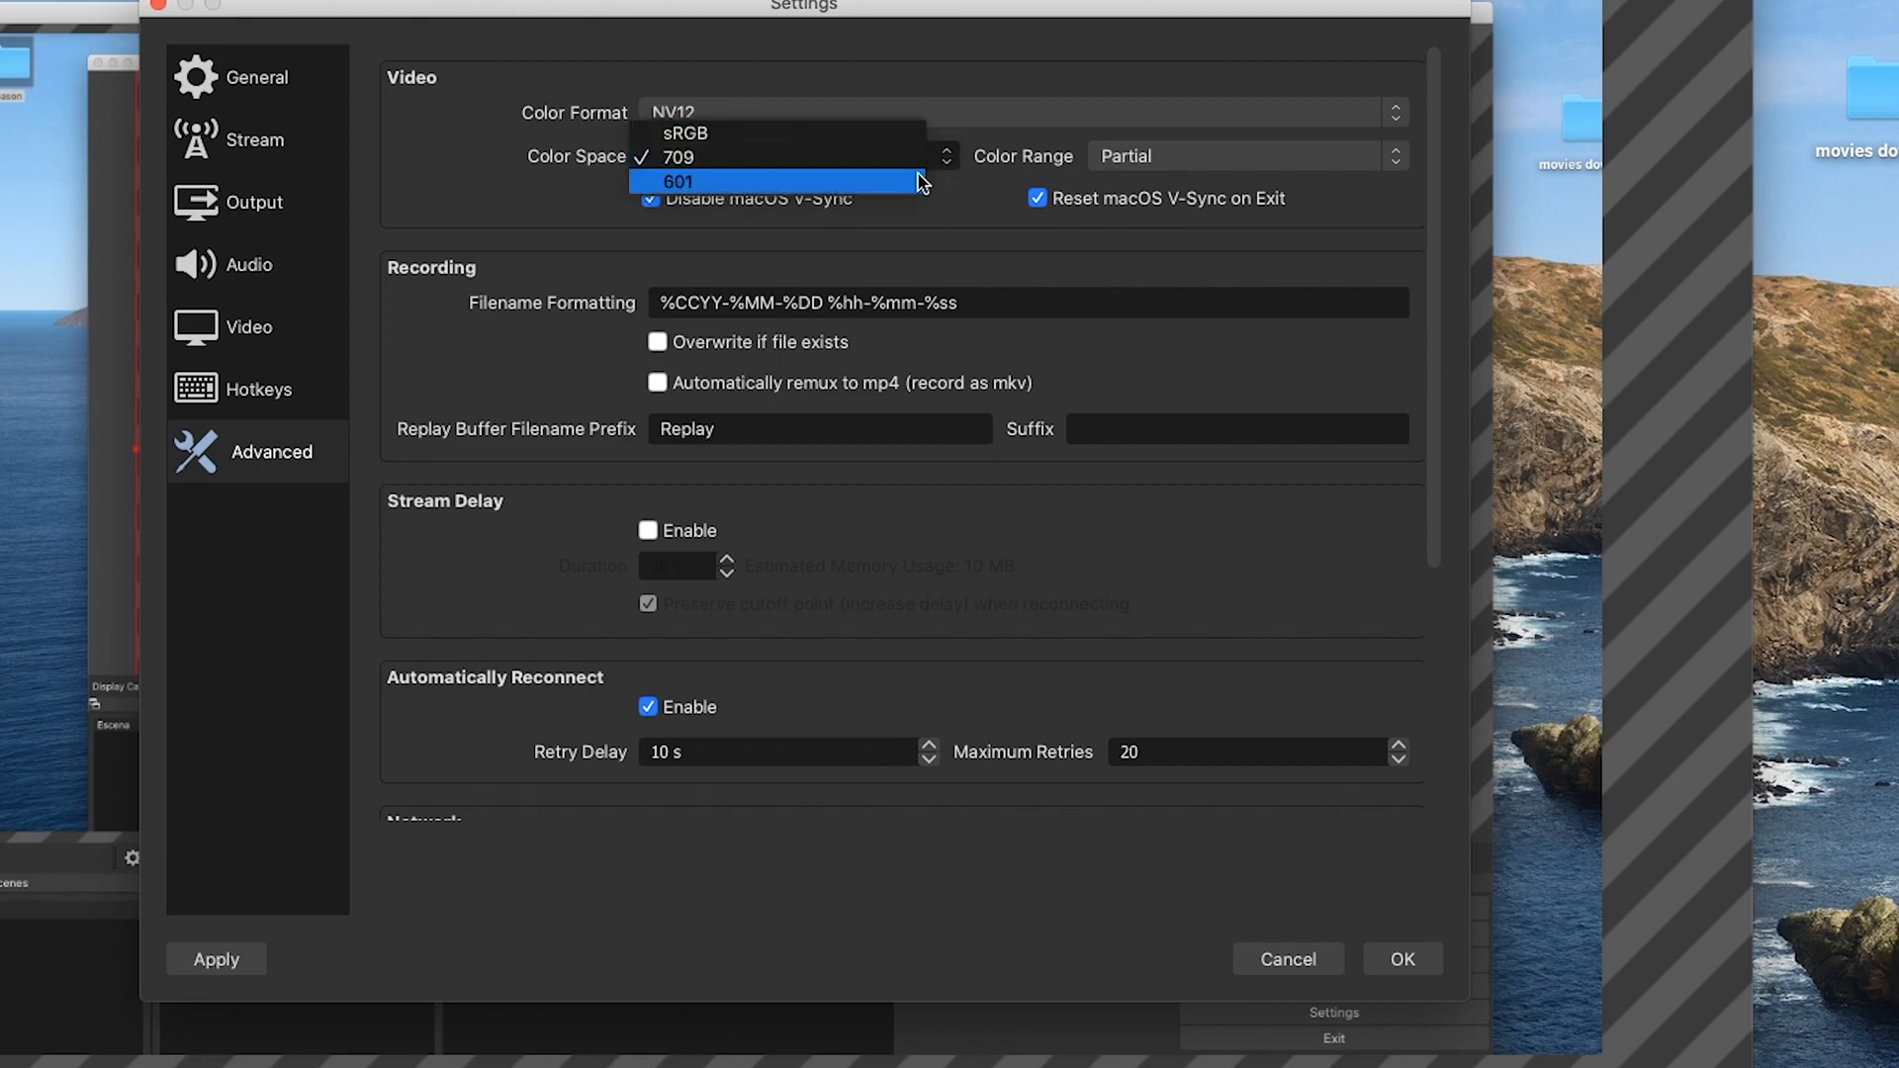
pyautogui.click(870, 158)
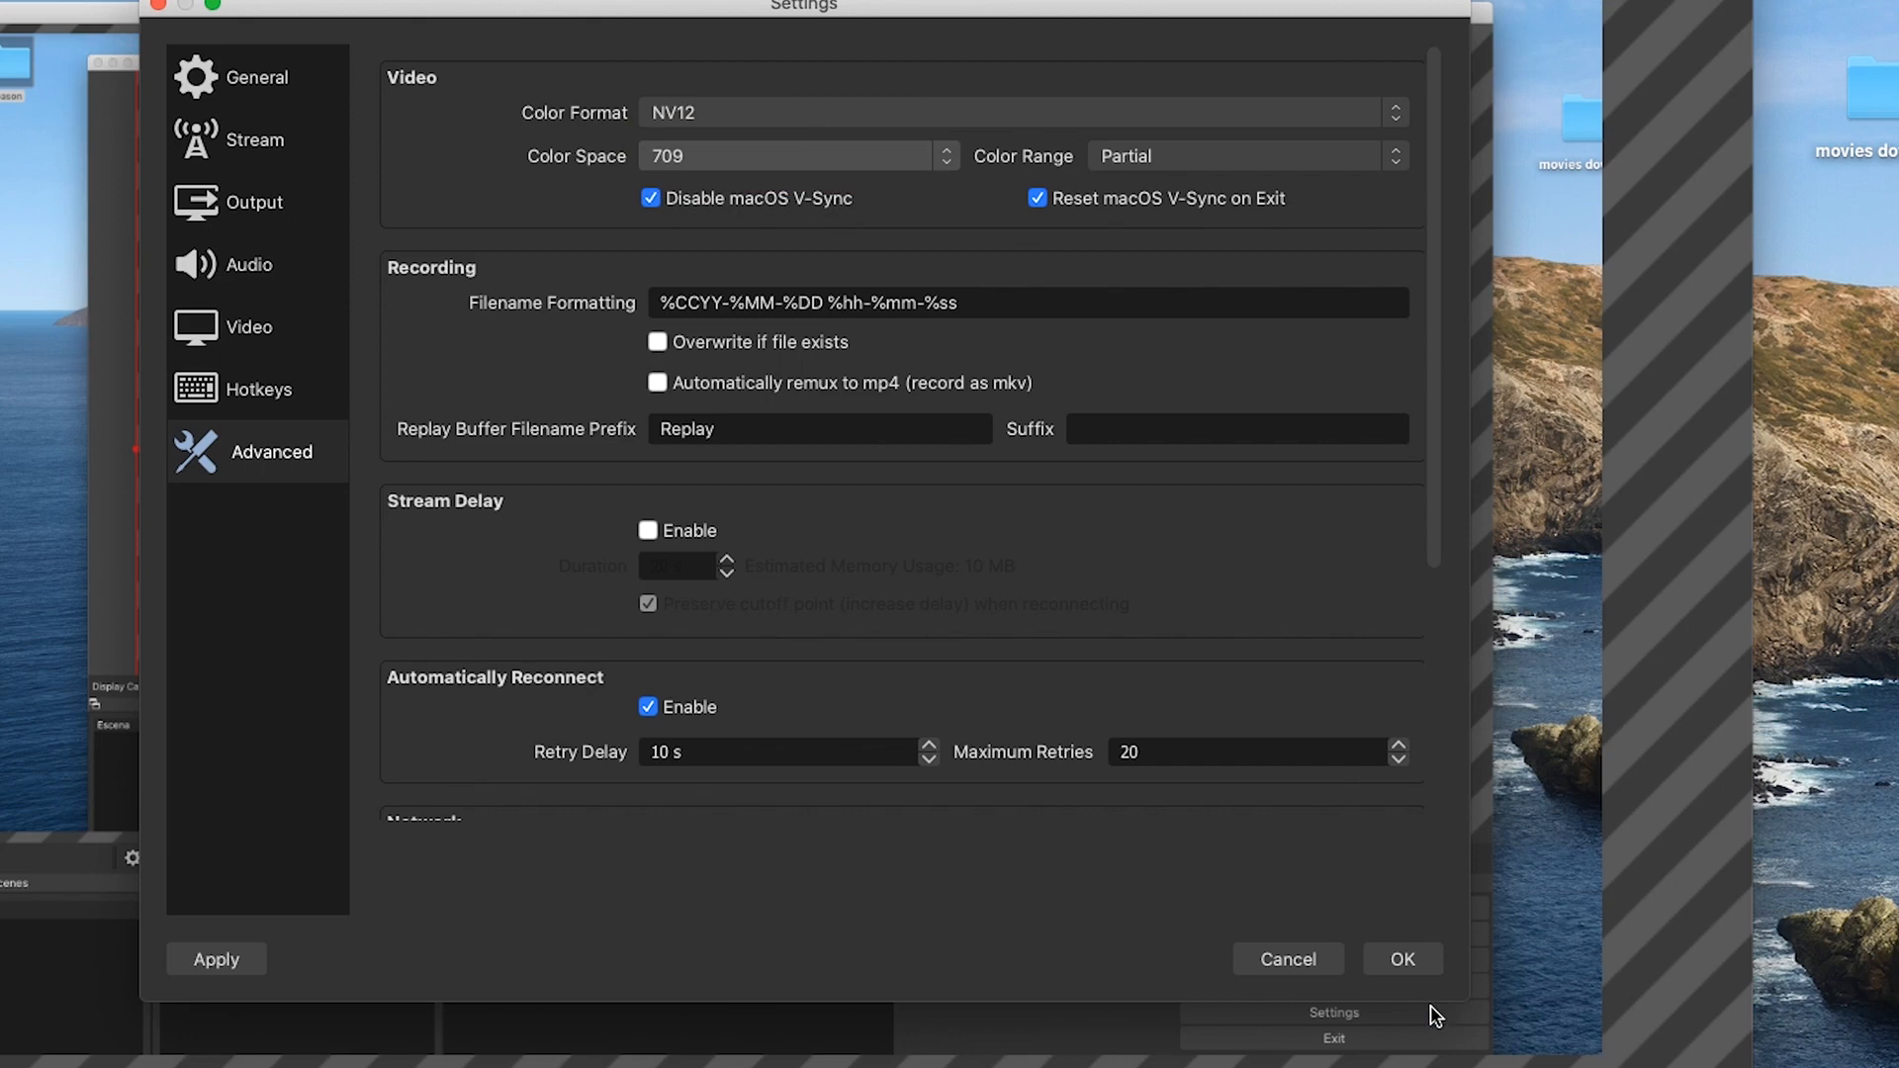
pyautogui.click(1406, 967)
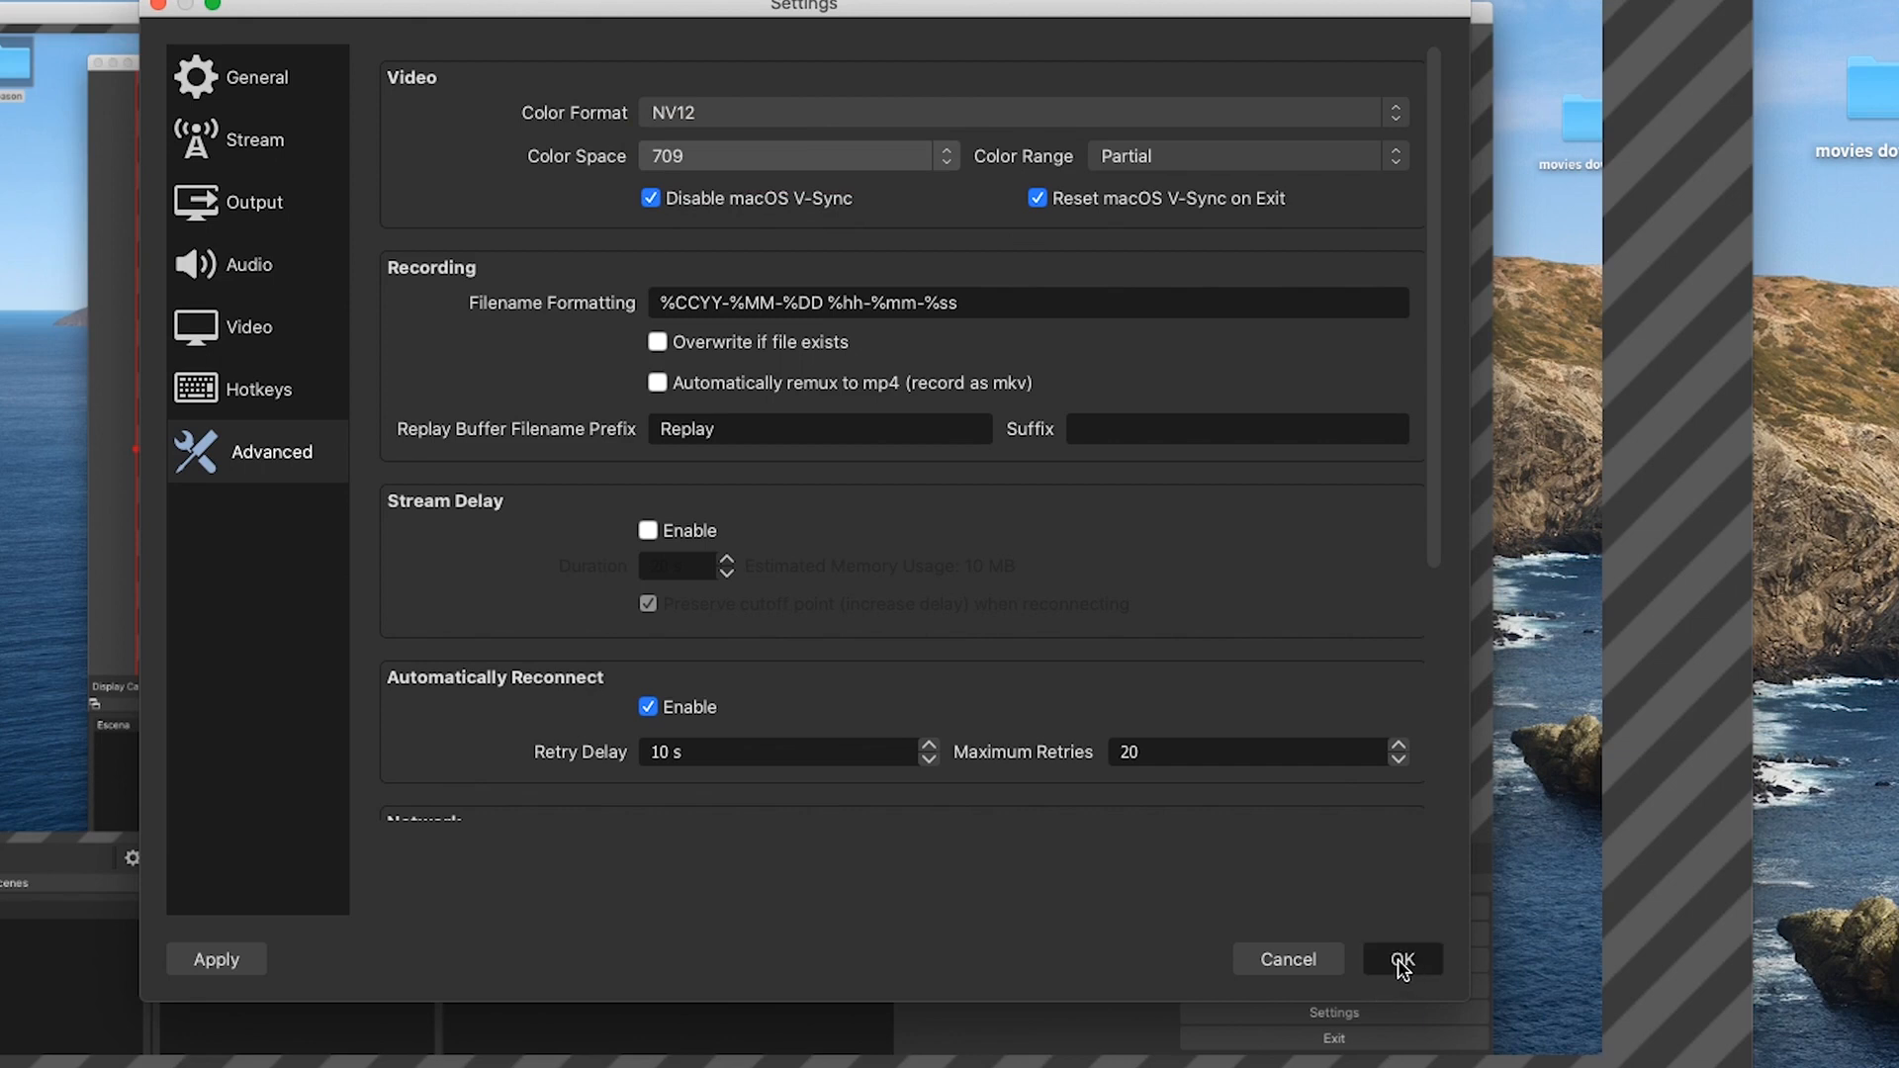